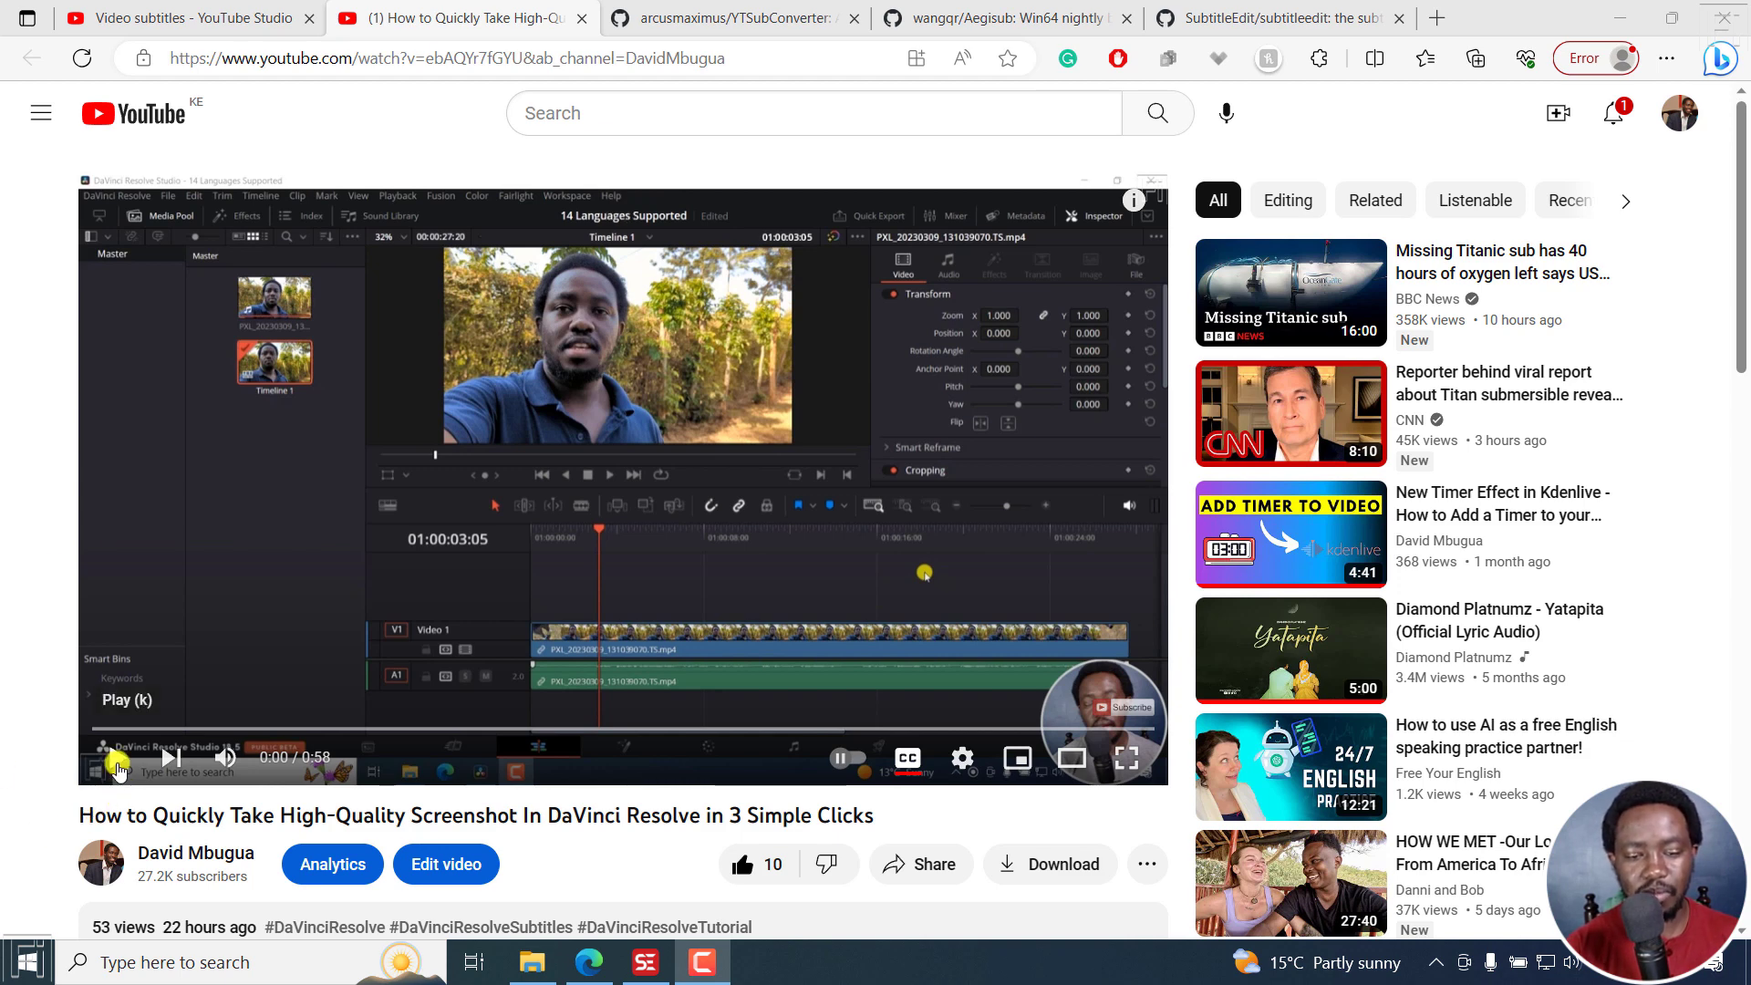
# Play the DaVinci Resolve video with its plain captions, rewind to 0:00, and pause at 0:03
pyautogui.click(117, 764)
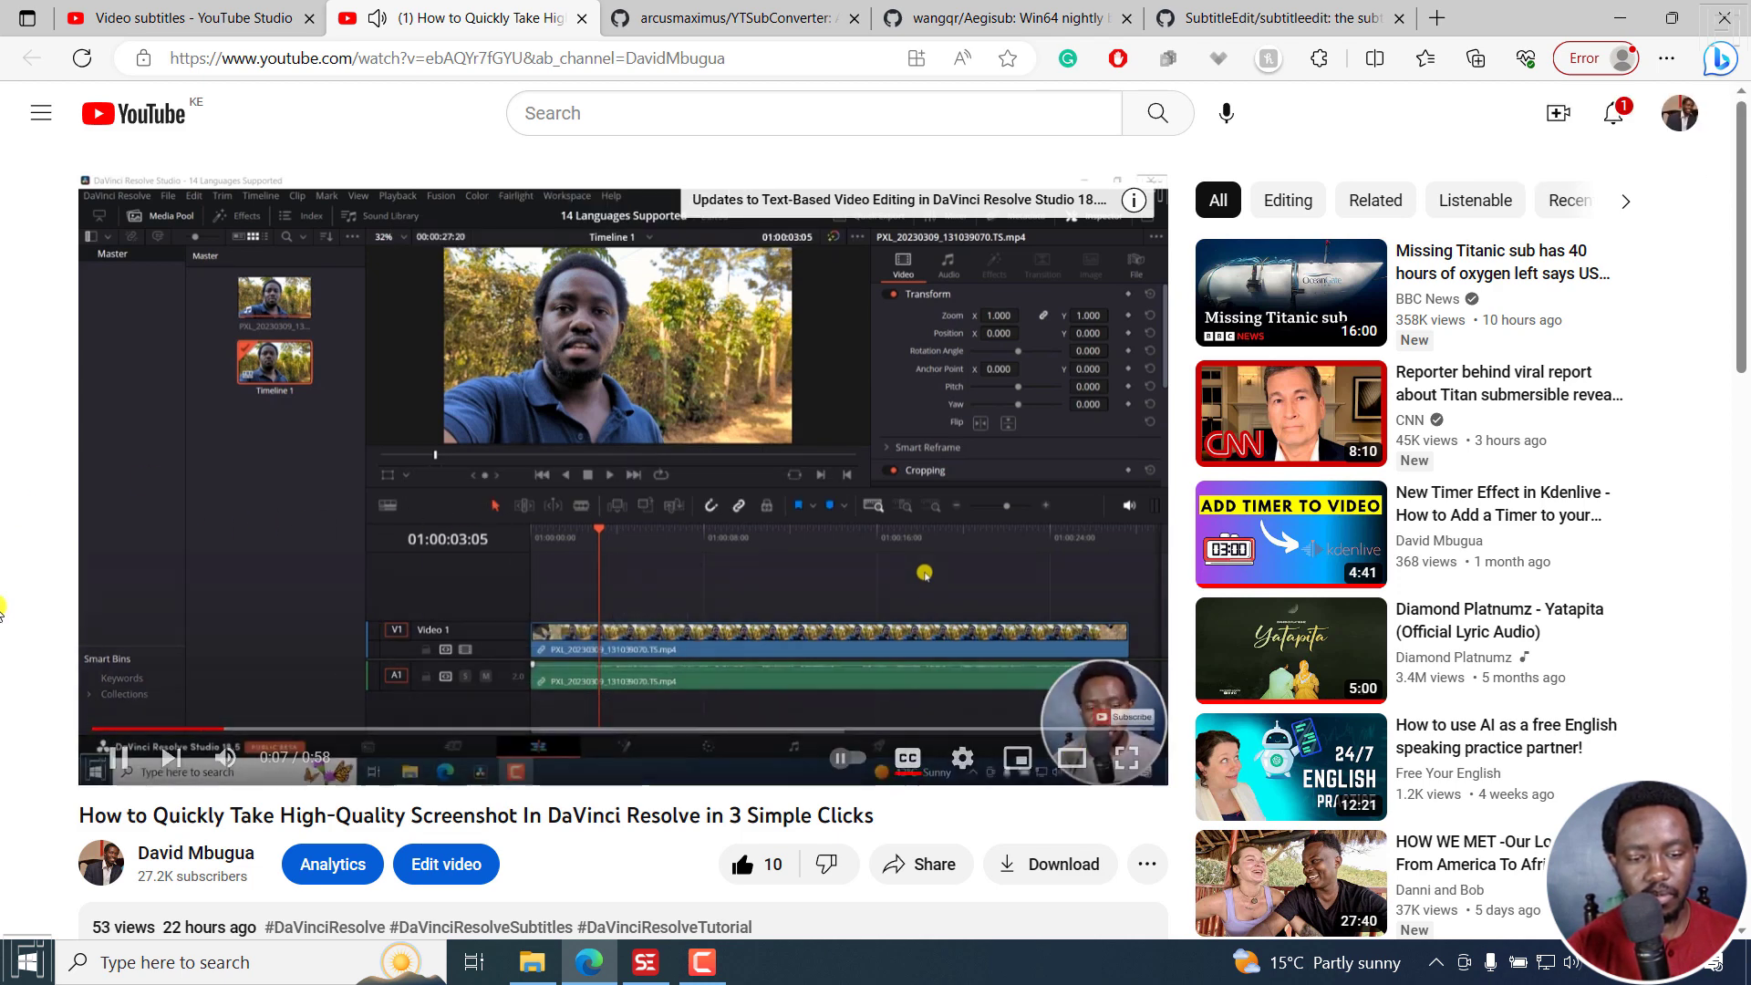
pyautogui.click(119, 760)
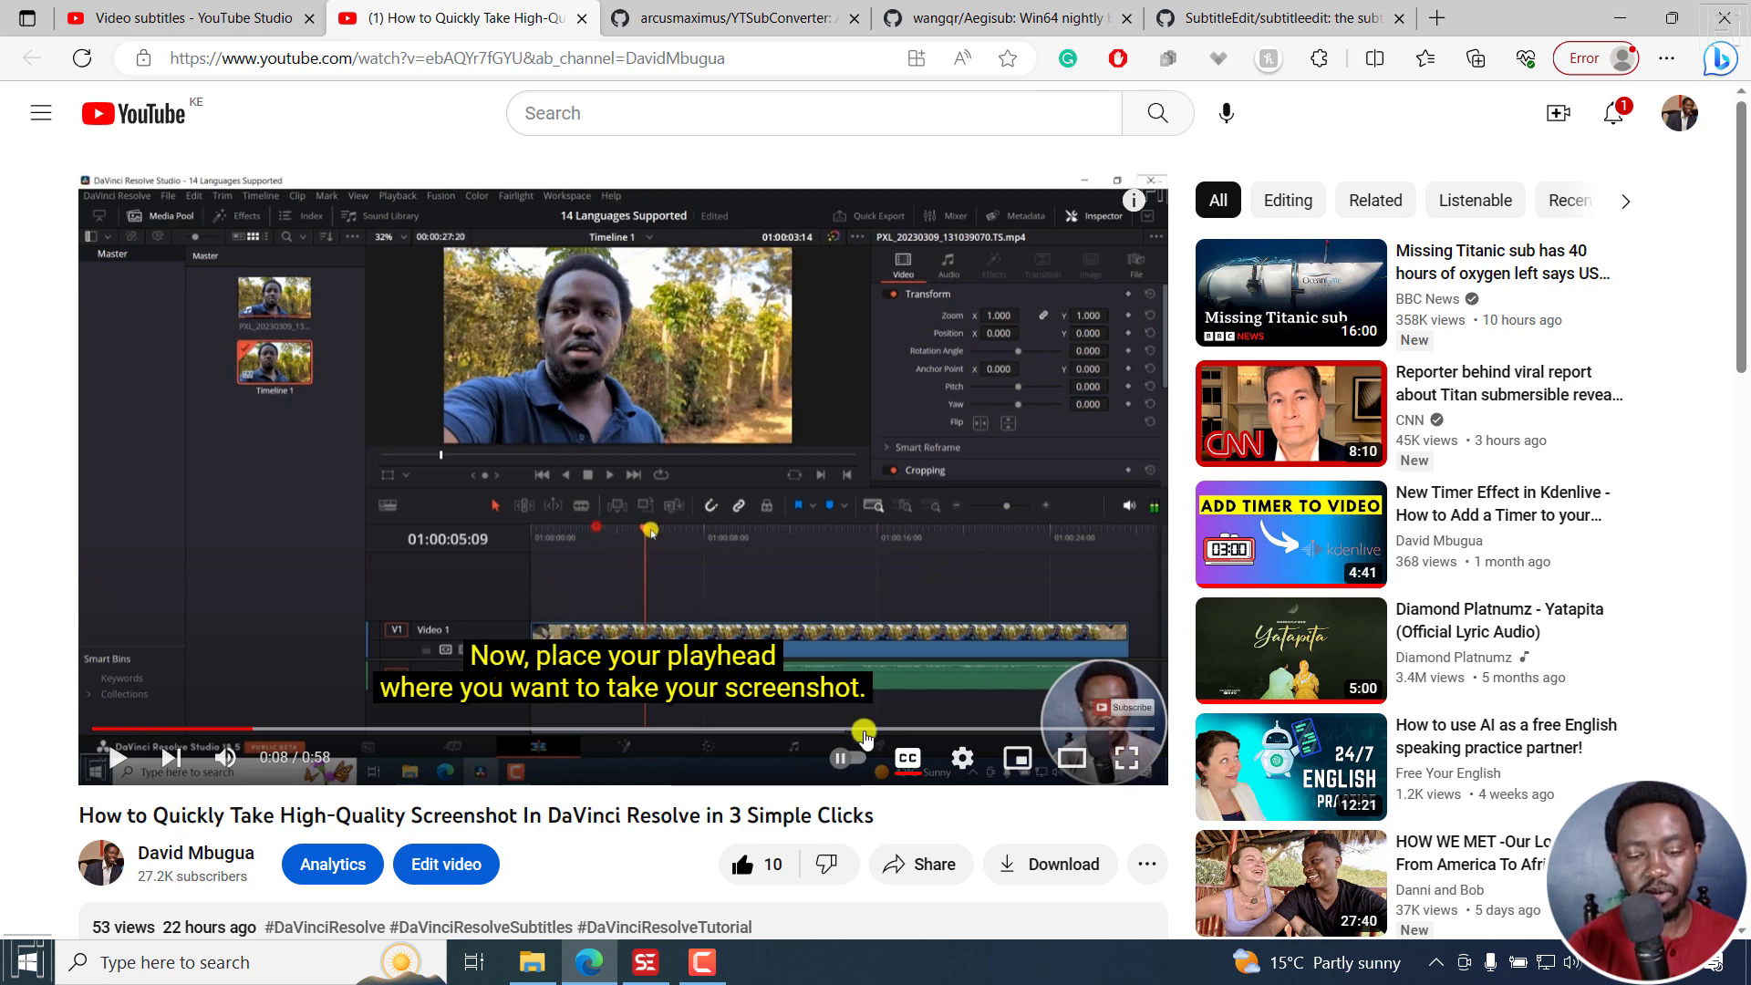
pyautogui.click(909, 764)
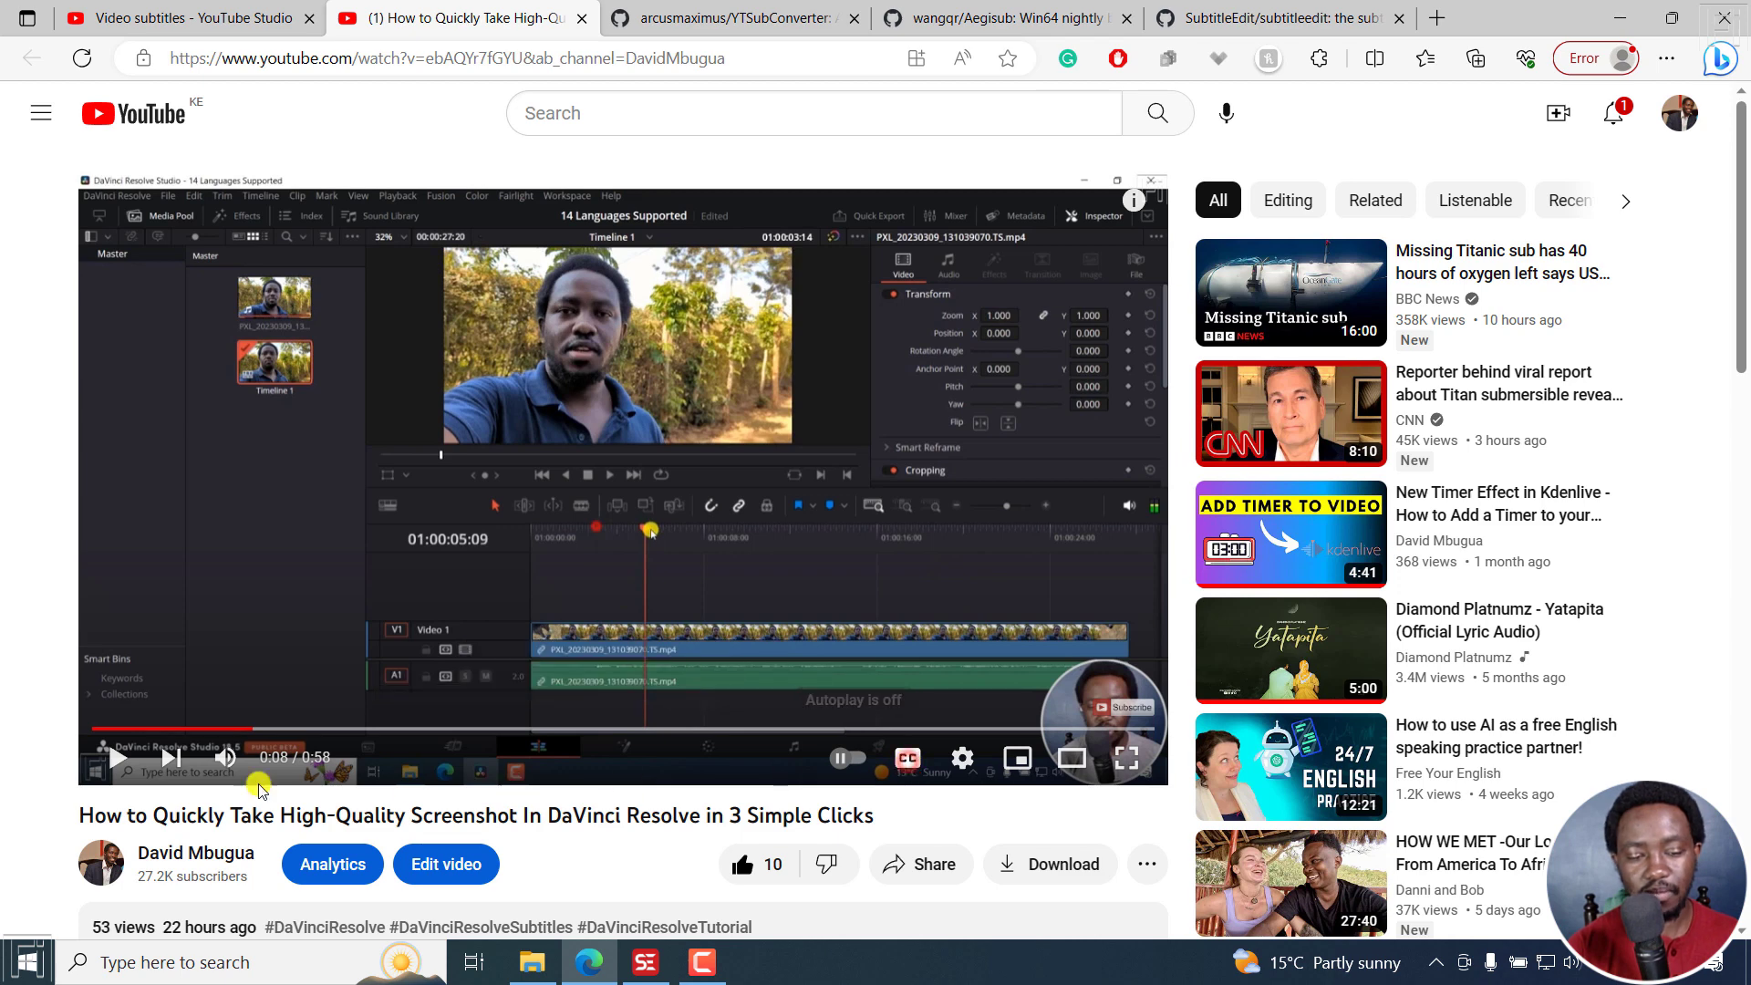
pyautogui.moveTo(87, 729); pyautogui.dragTo(84, 734)
pyautogui.click(117, 757)
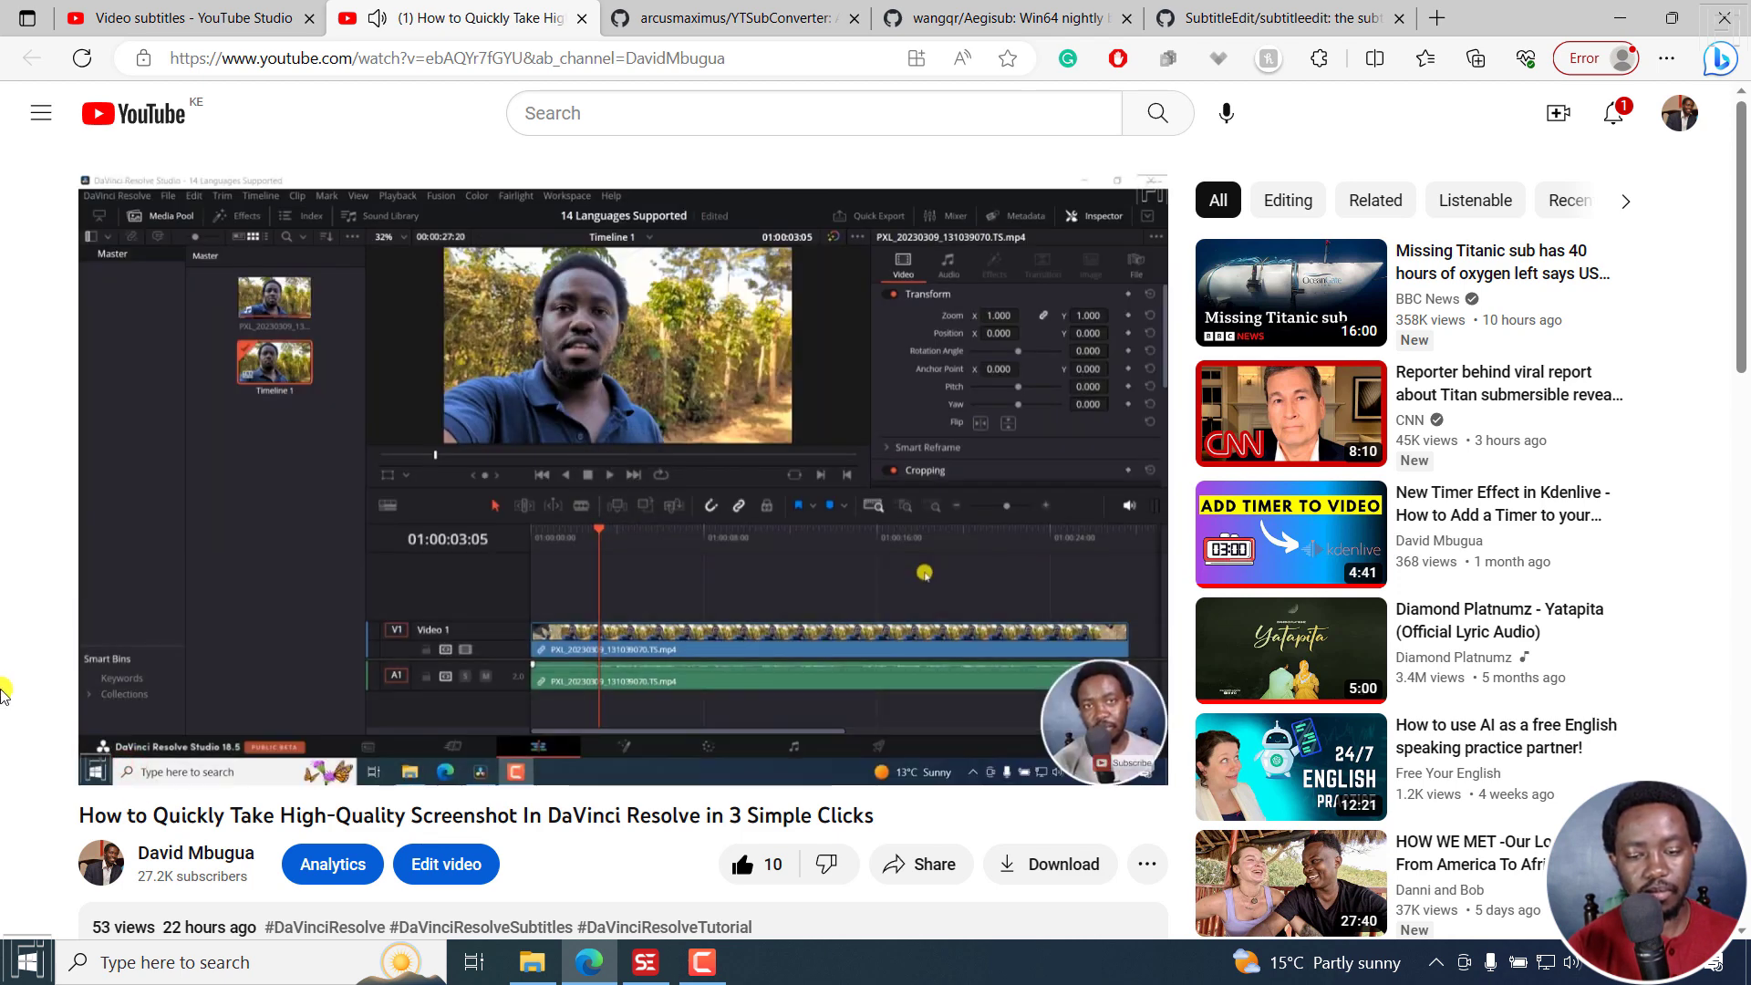
pyautogui.click(202, 651)
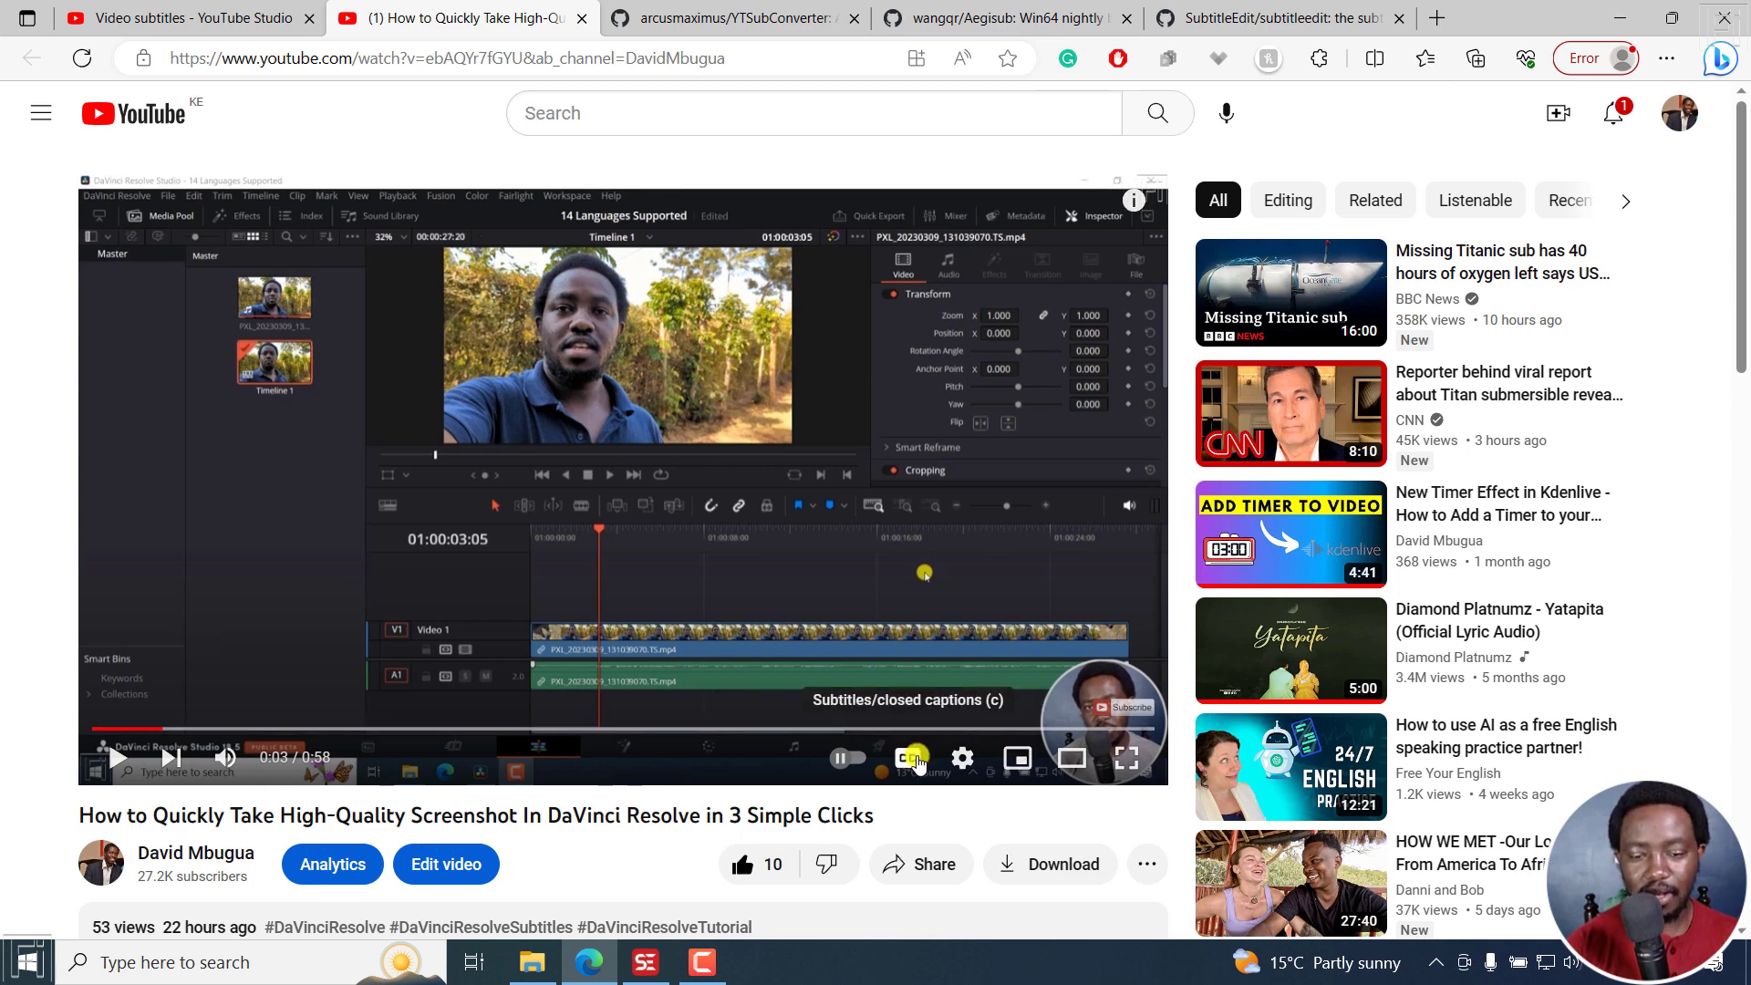
# Go to the YTSubConverter repository and highlight its description of styled YouTube subtitles
pyautogui.click(652, 13)
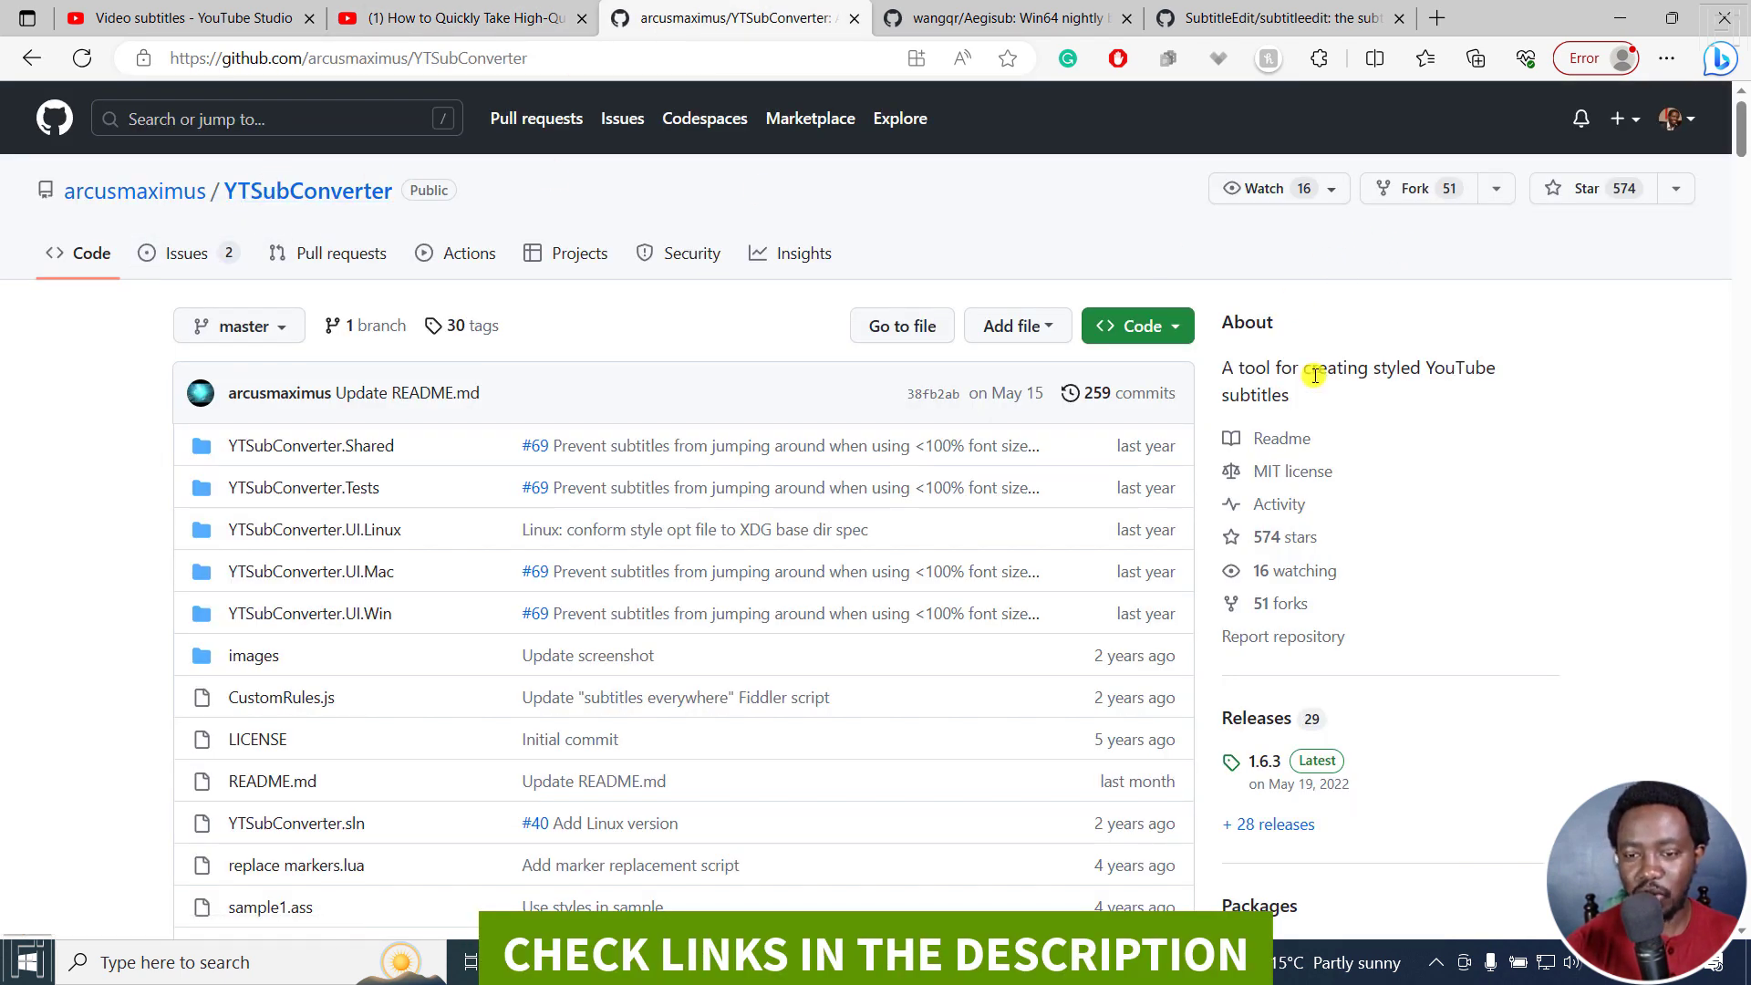
pyautogui.moveTo(1338, 373); pyautogui.dragTo(1414, 387)
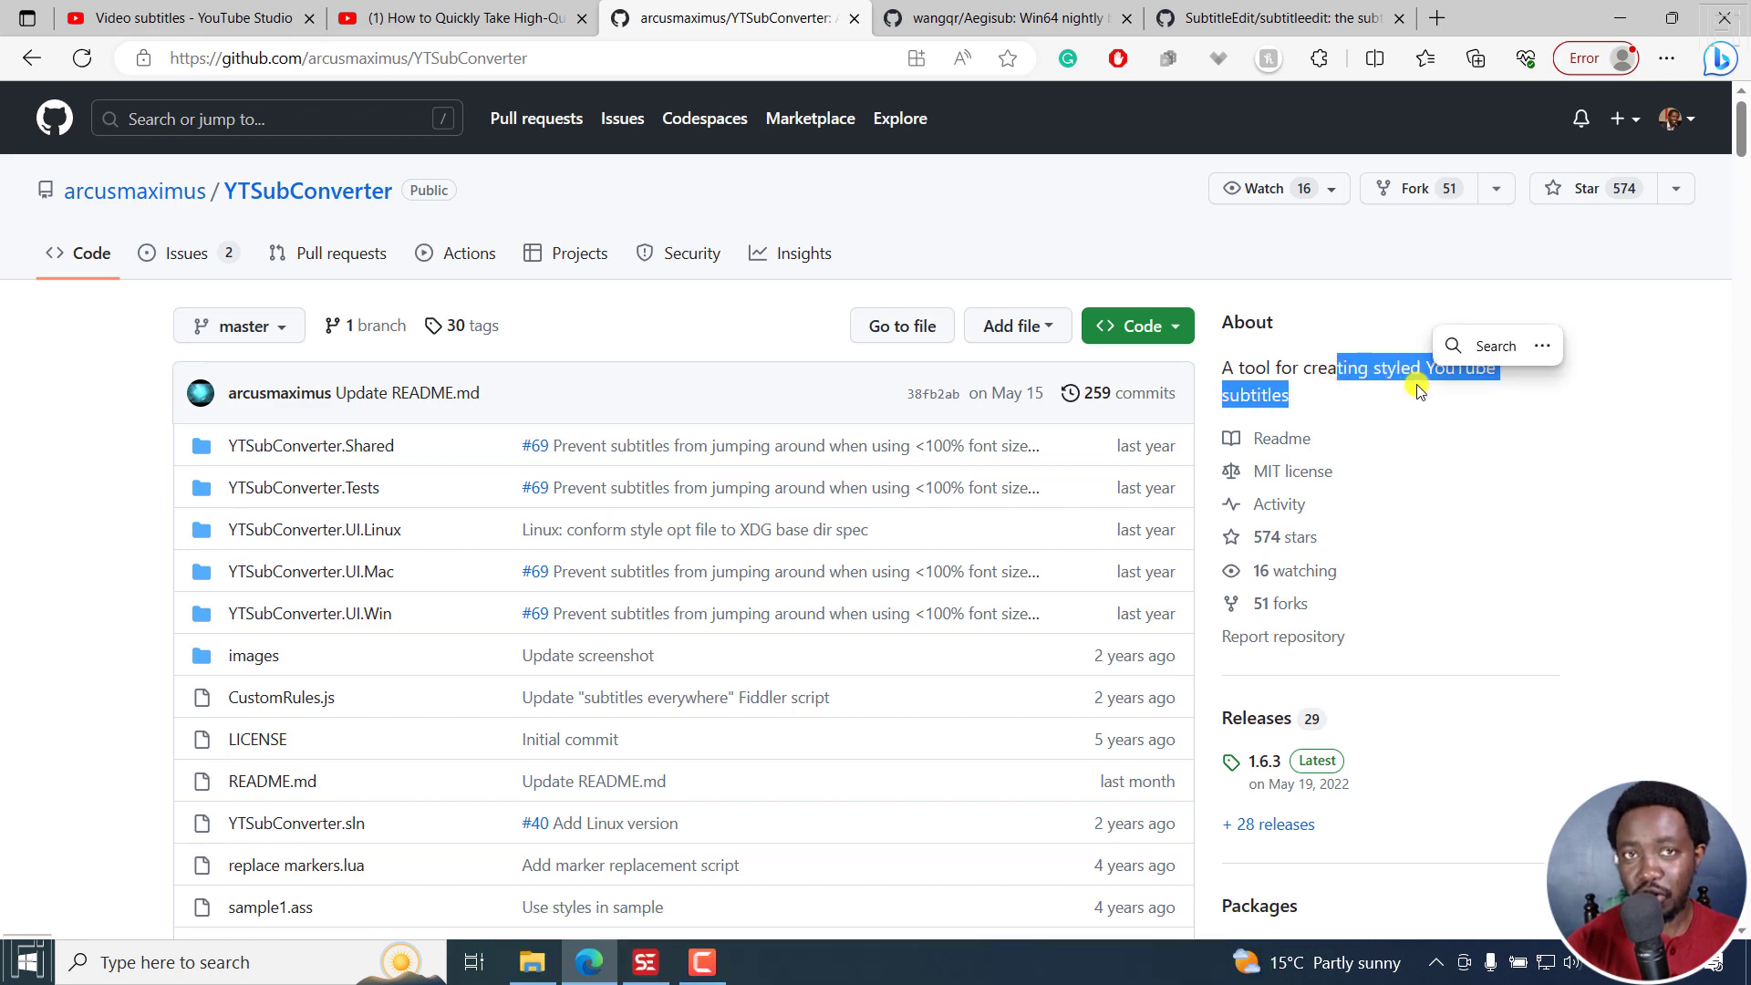
pyautogui.moveTo(1742, 117); pyautogui.dragTo(1742, 183)
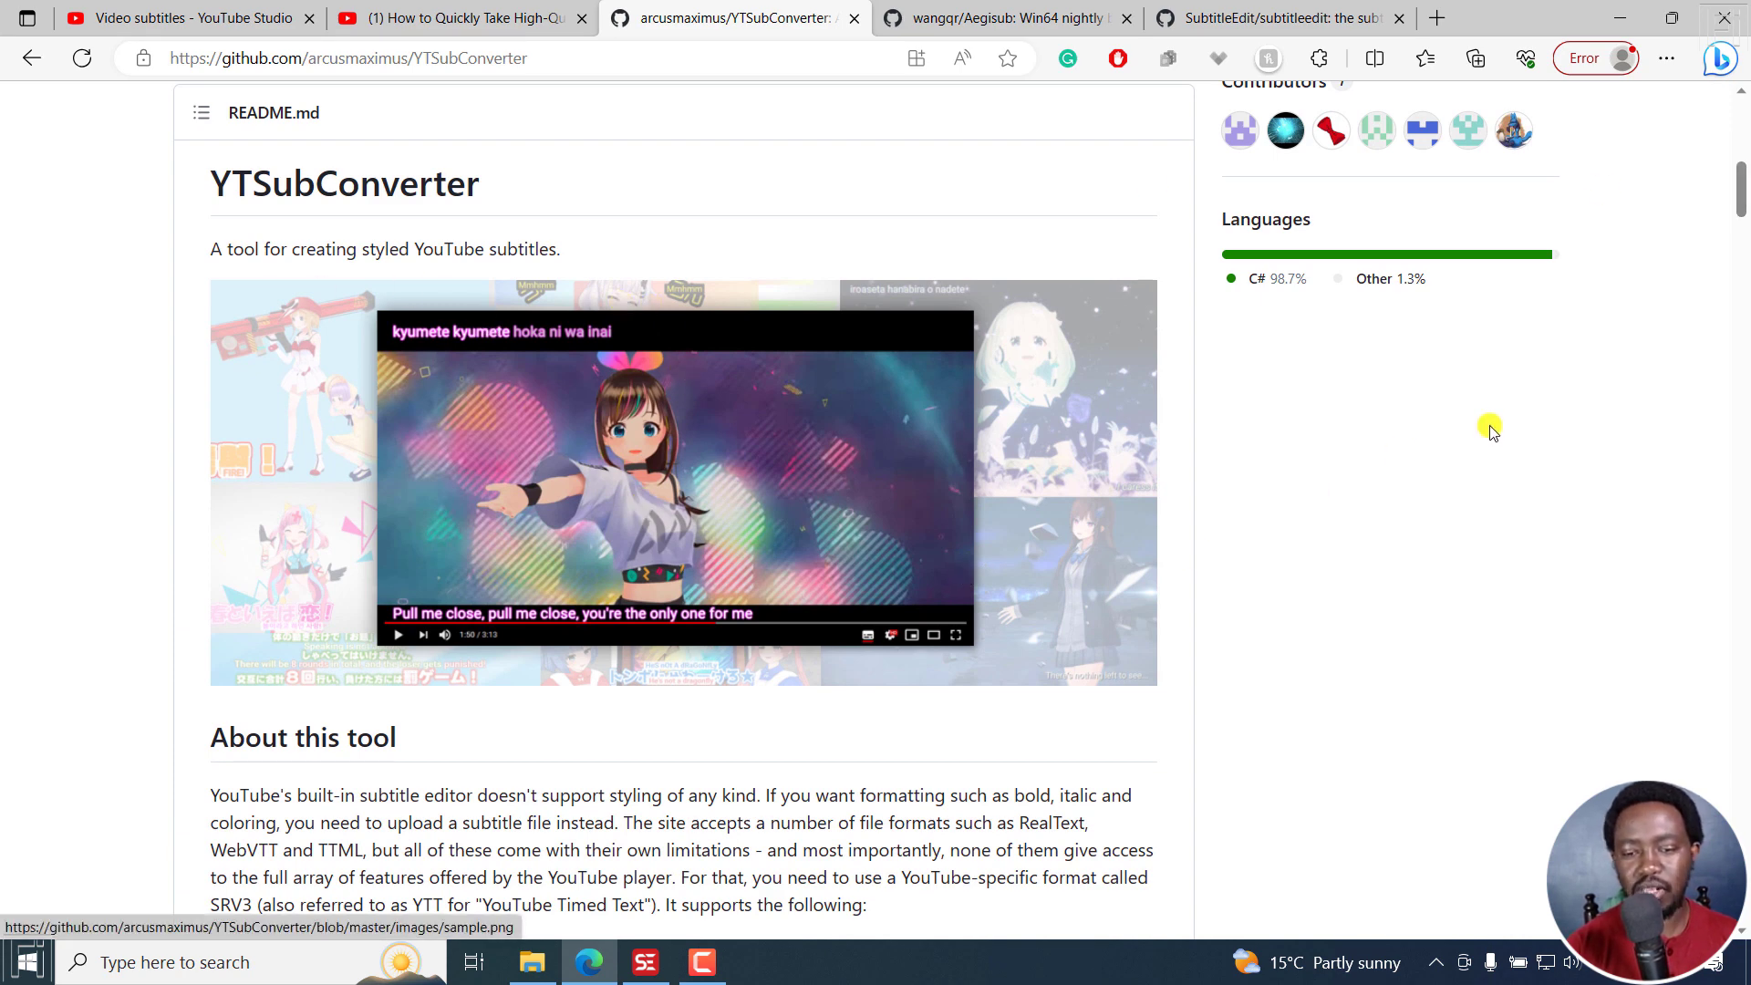
pyautogui.moveTo(1743, 204); pyautogui.dragTo(1743, 241)
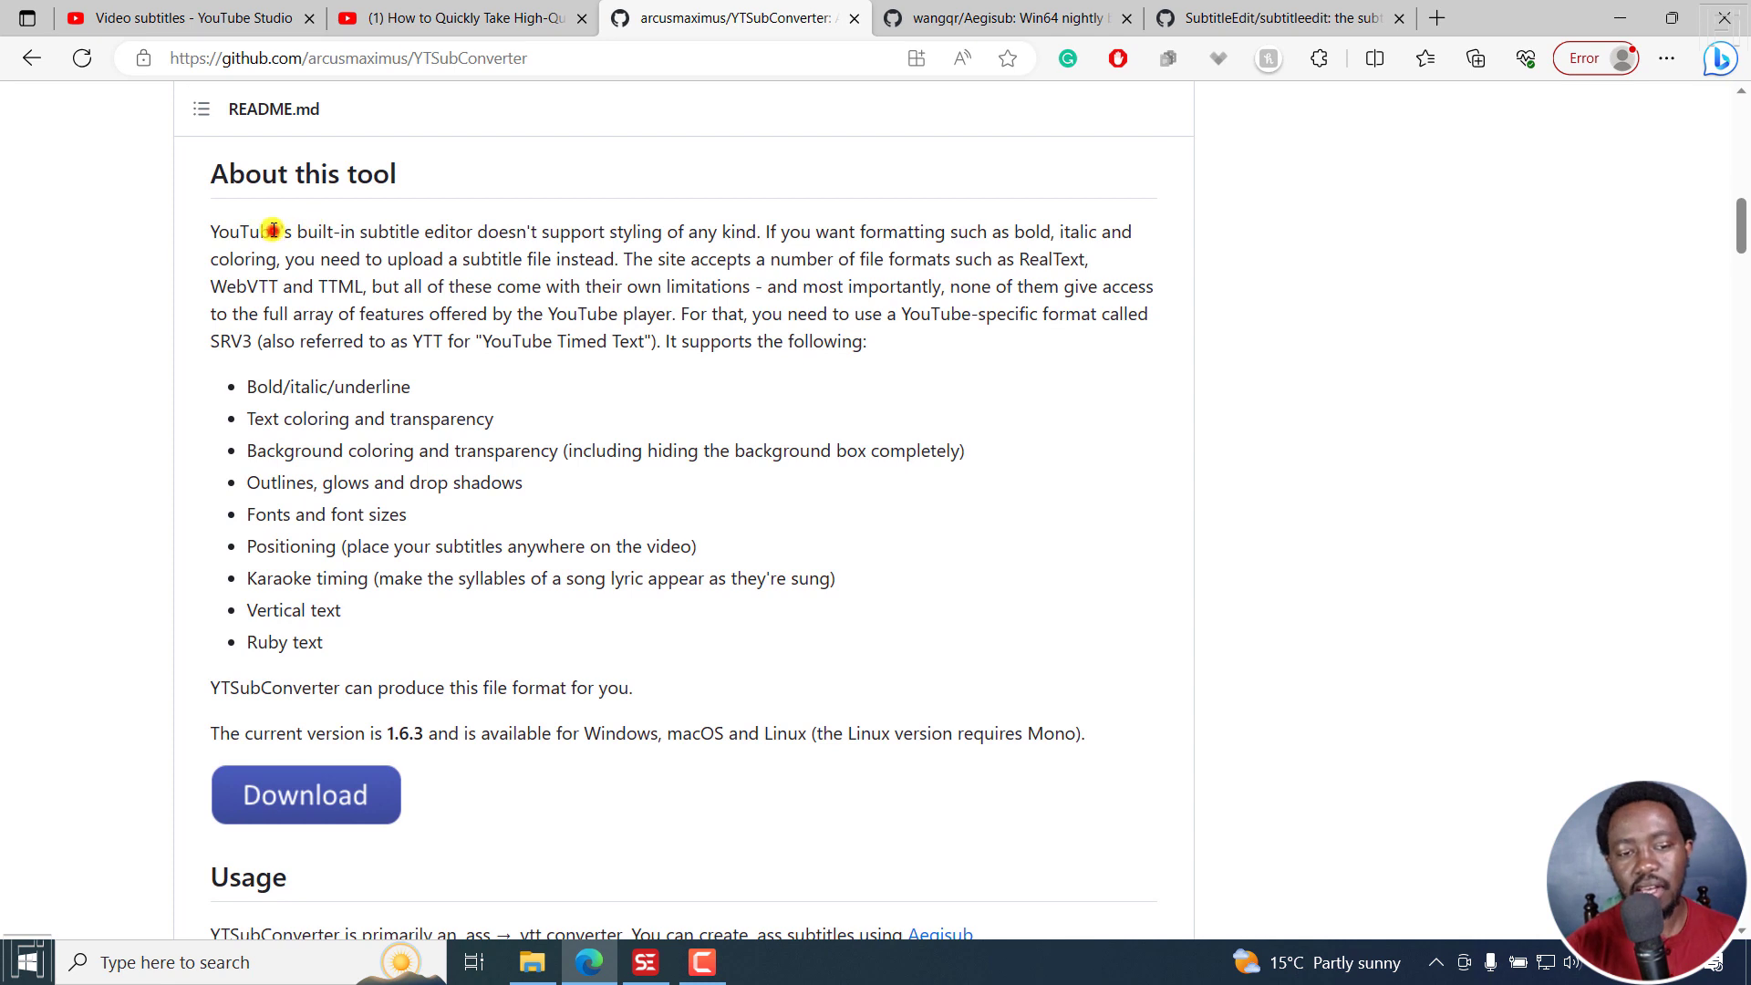
# Highlight that YouTube's editor lacks styling, the advice to upload a file, and RealText
pyautogui.moveTo(272, 230); pyautogui.dragTo(690, 261)
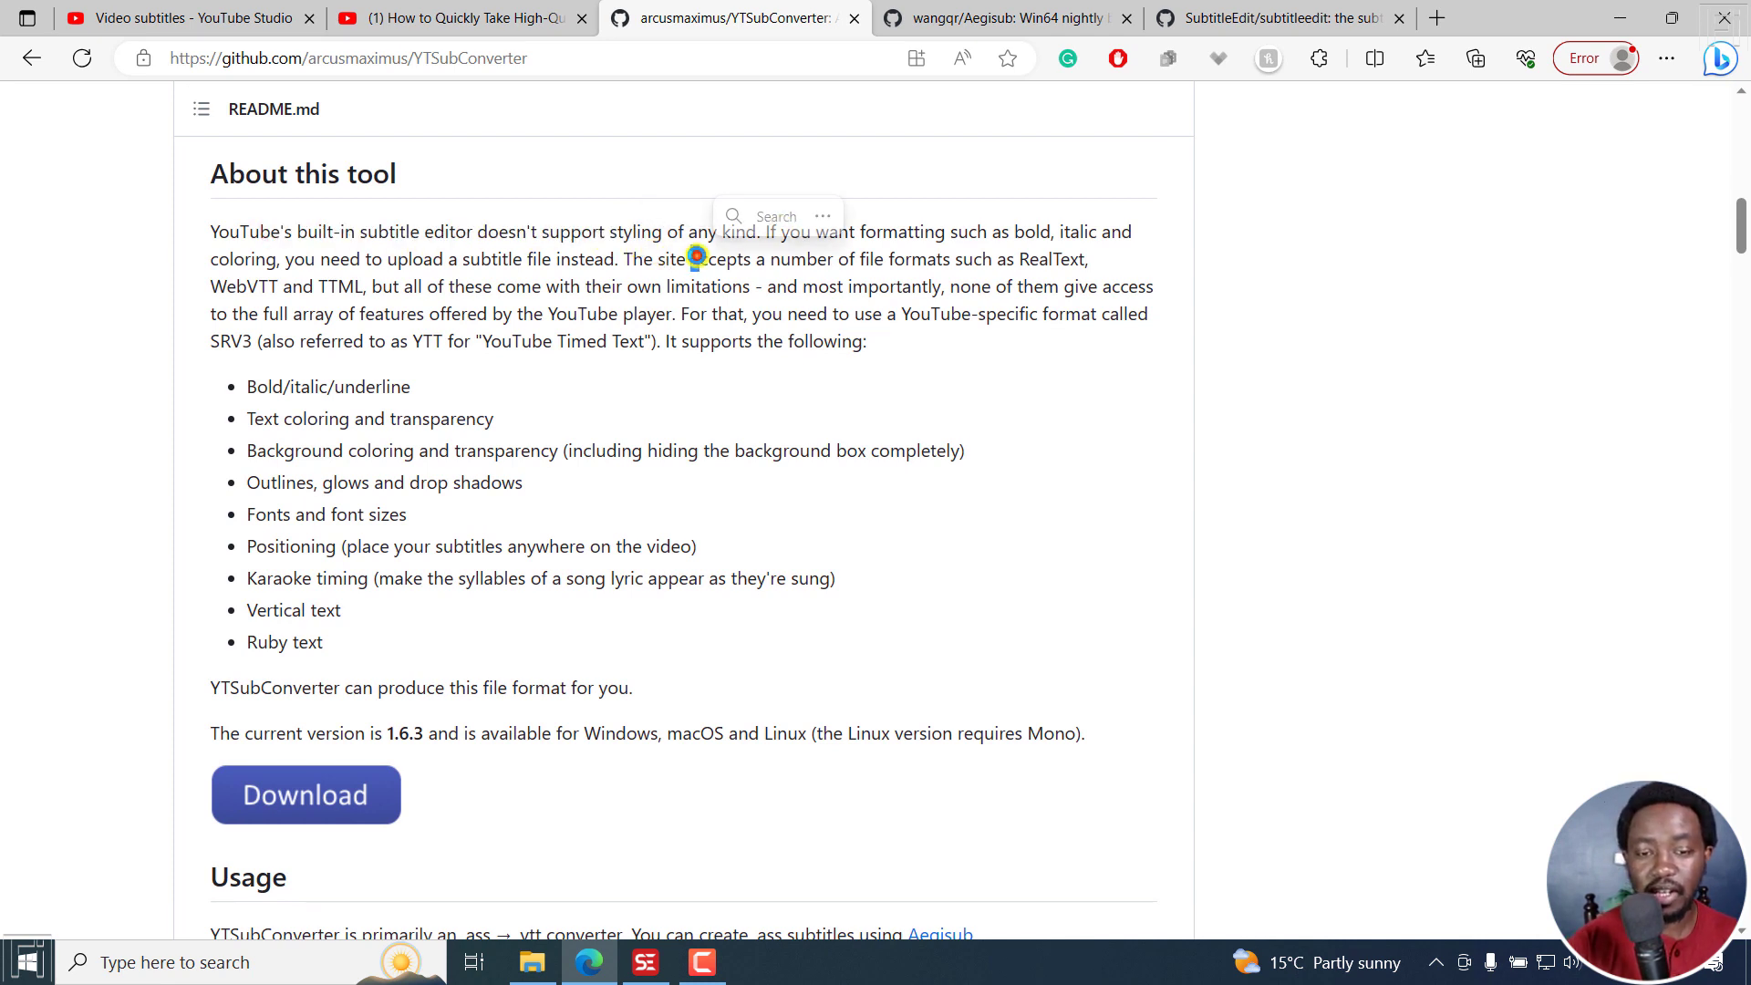
pyautogui.click(929, 235)
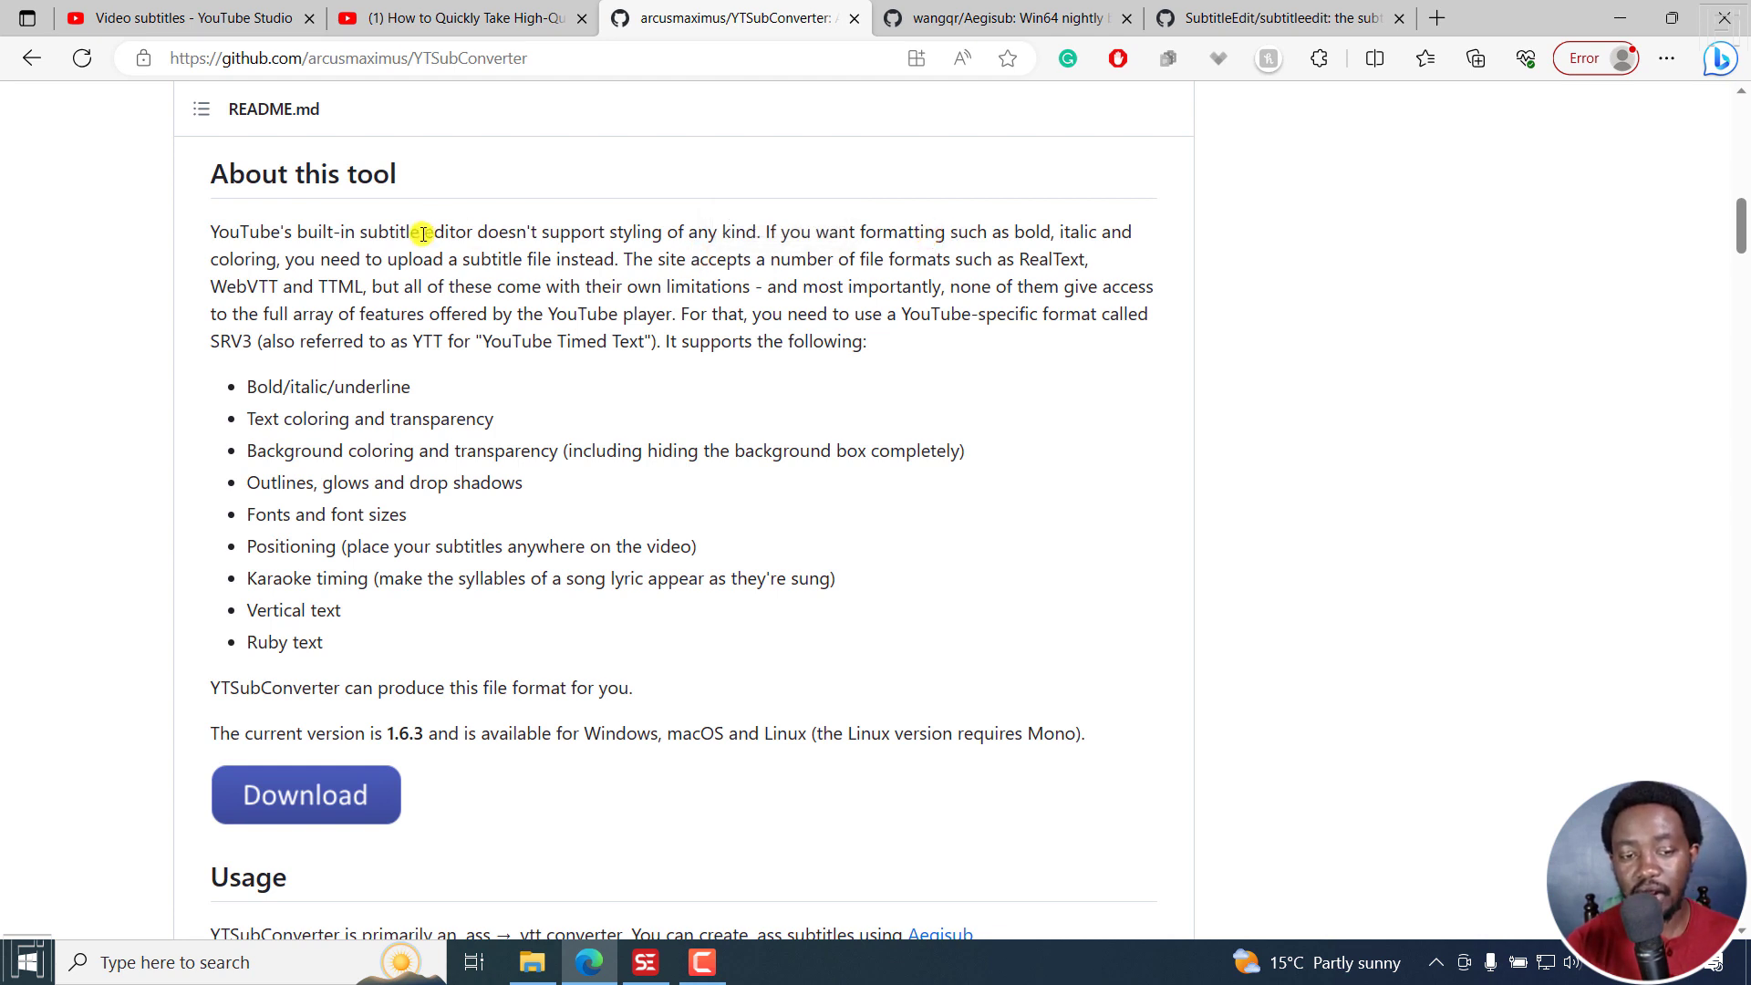
pyautogui.moveTo(439, 262); pyautogui.dragTo(620, 262)
pyautogui.click(669, 264)
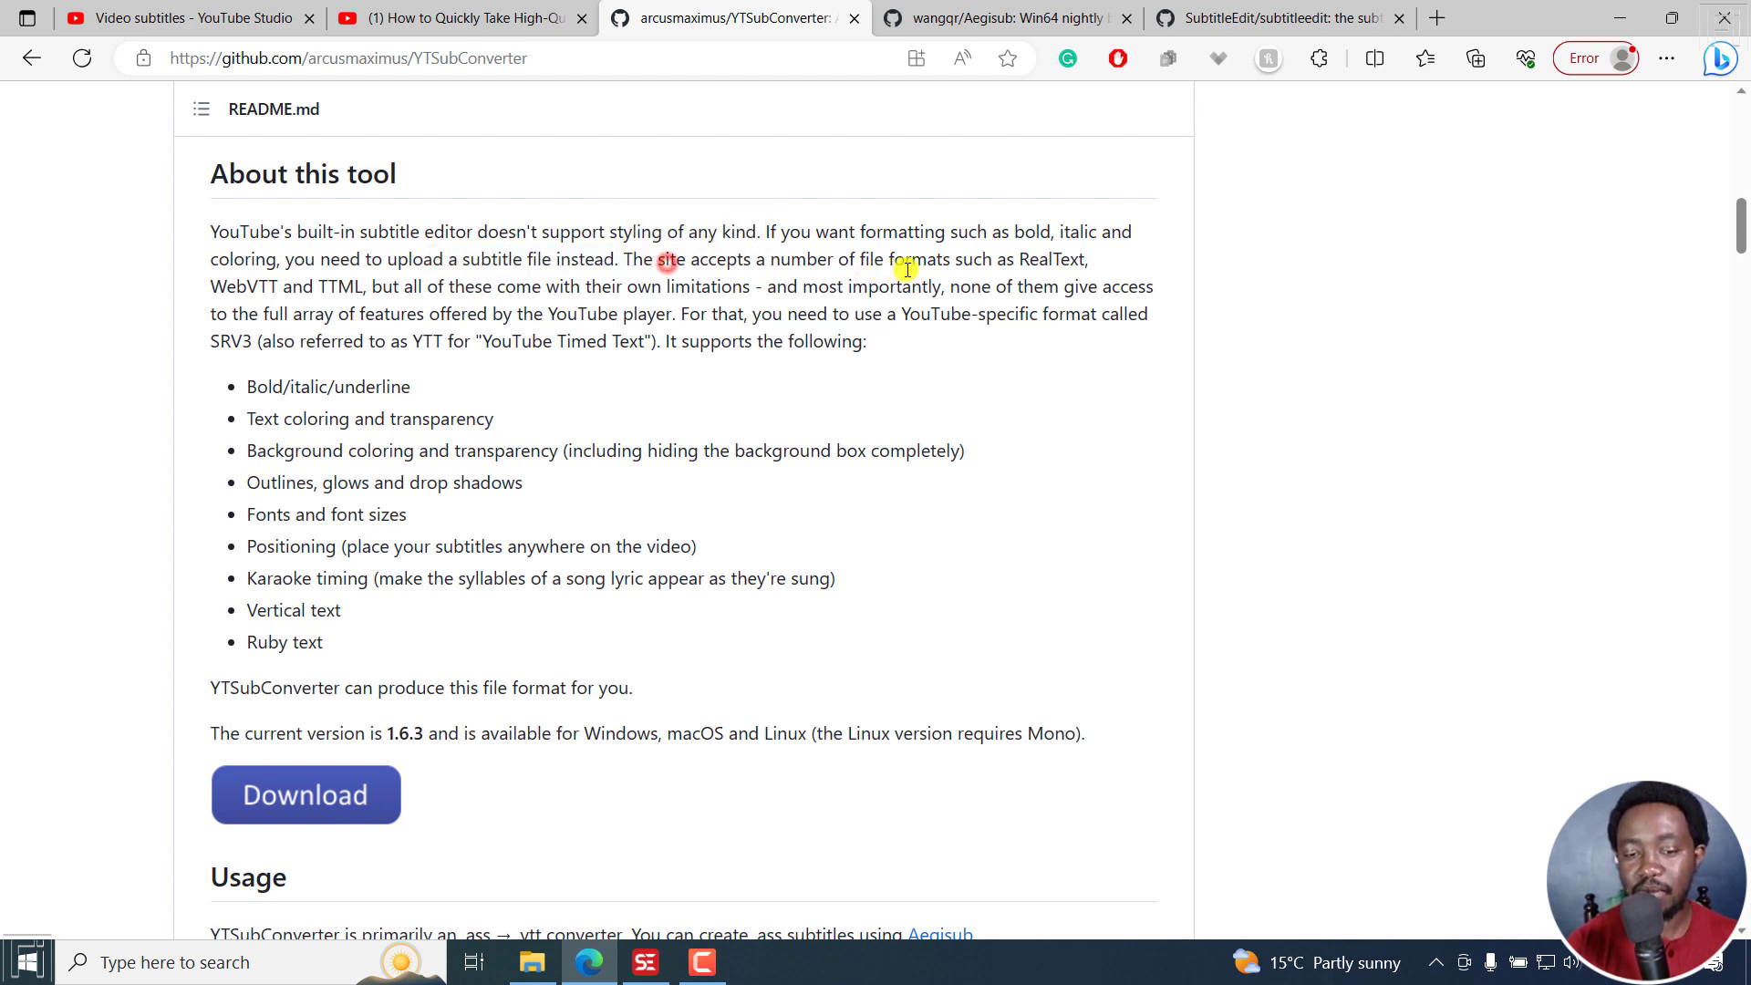
pyautogui.moveTo(998, 262); pyautogui.dragTo(1088, 262)
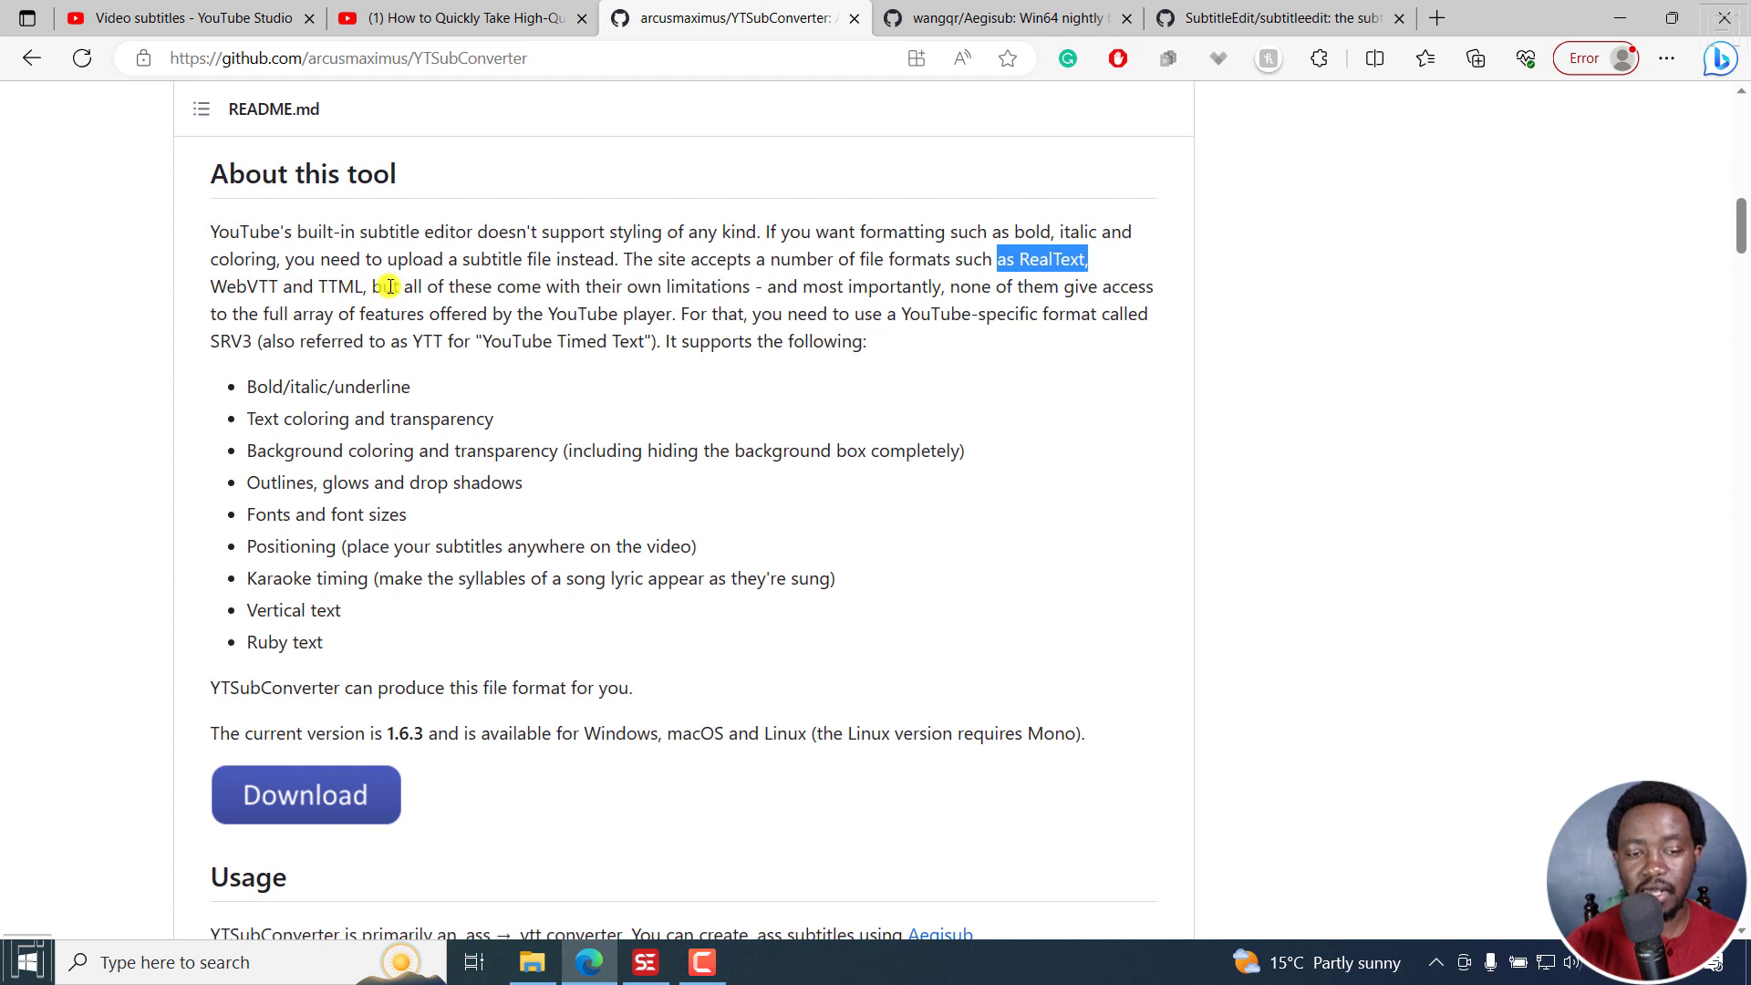
# Highlight the format limitations, full player features, need for a YouTube-specific format, and SRV3
pyautogui.moveTo(406, 286); pyautogui.dragTo(891, 285)
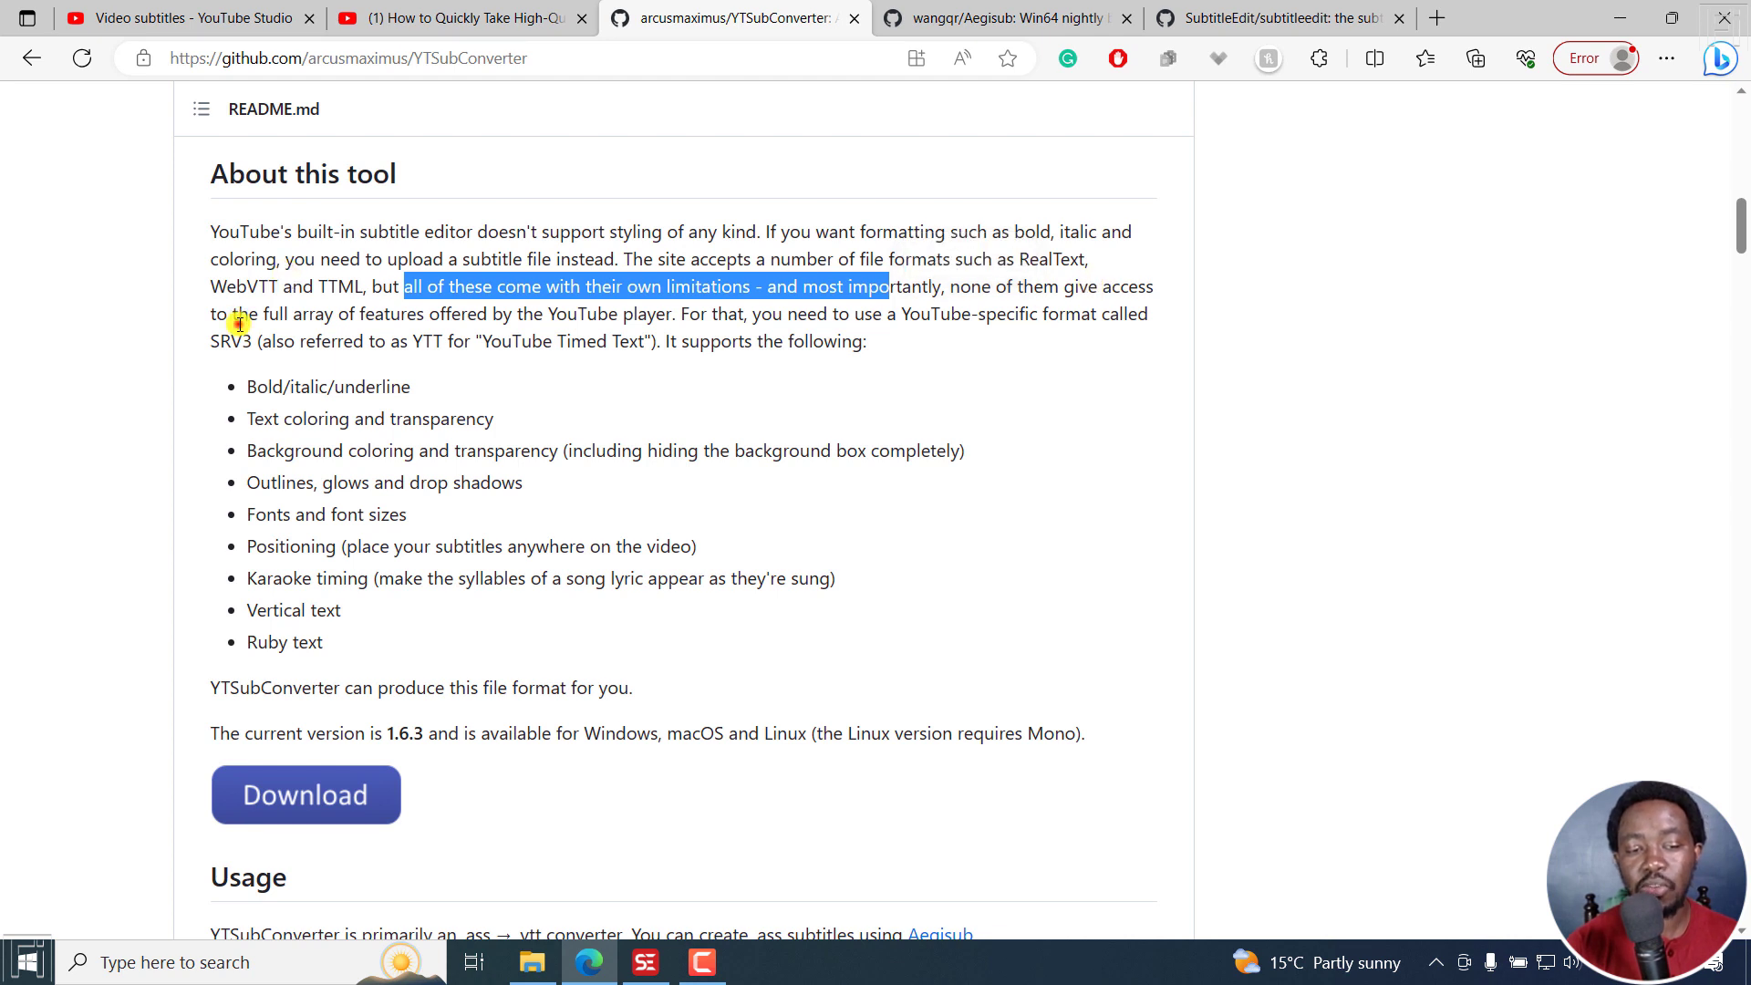
pyautogui.moveTo(236, 315); pyautogui.dragTo(671, 306)
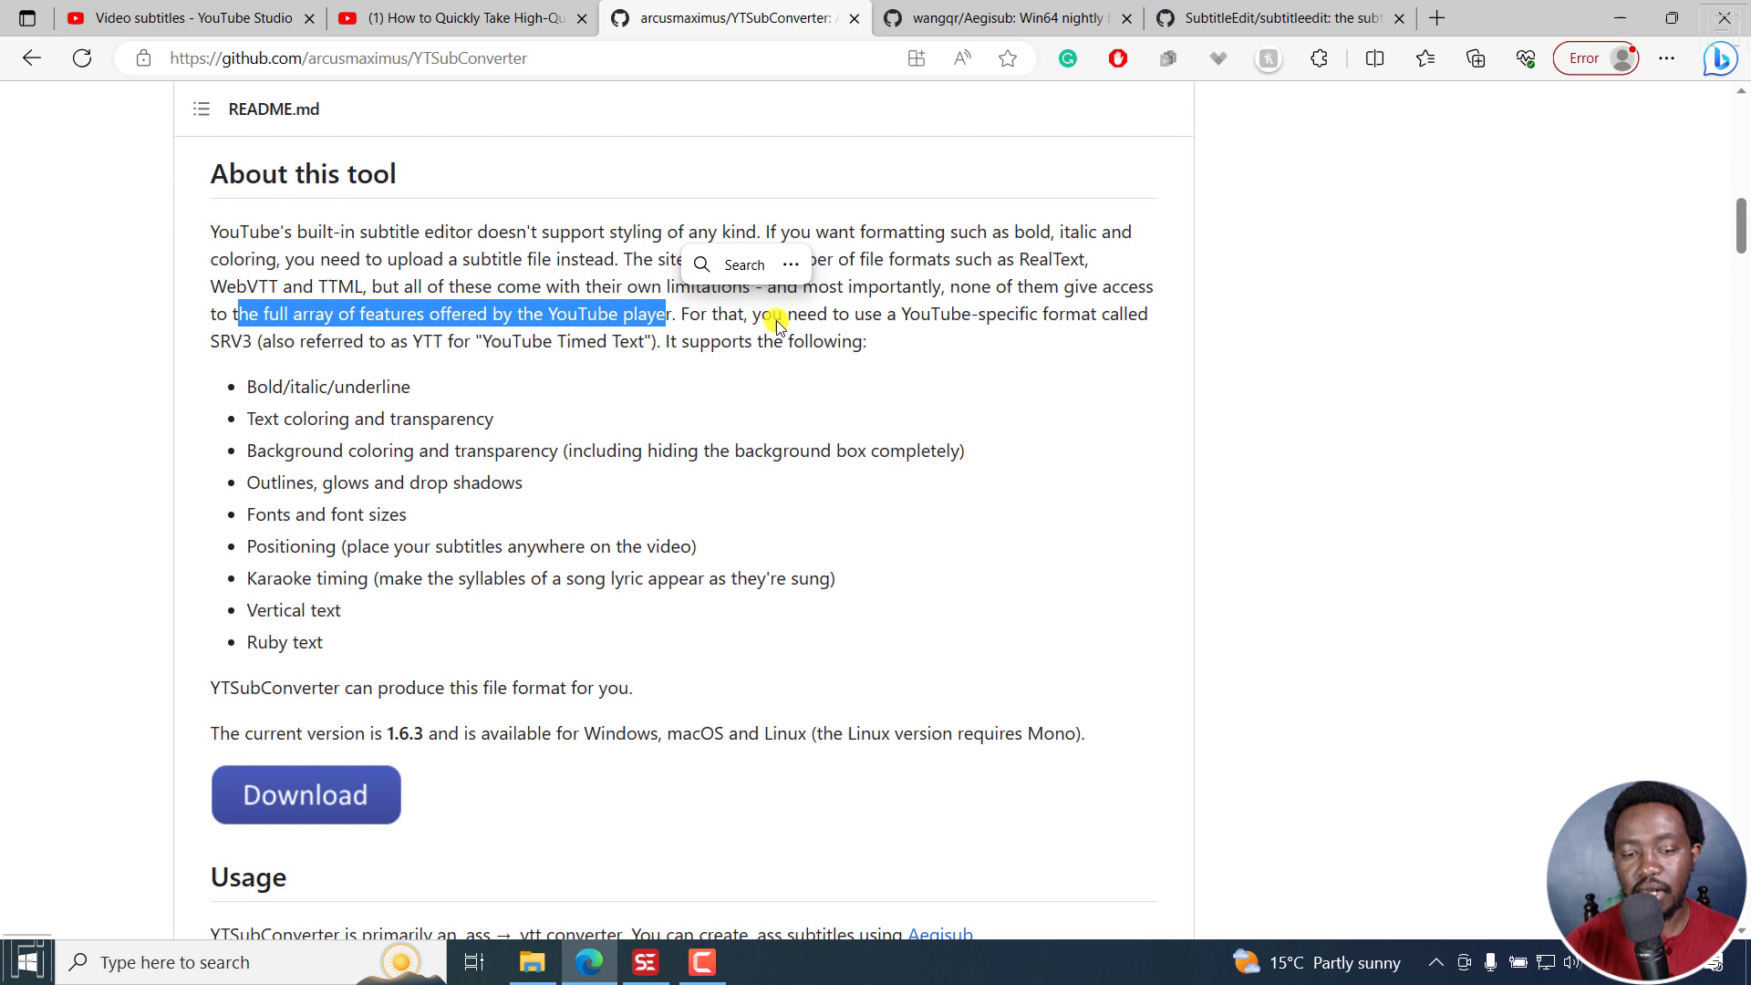
pyautogui.moveTo(851, 315); pyautogui.dragTo(1158, 317)
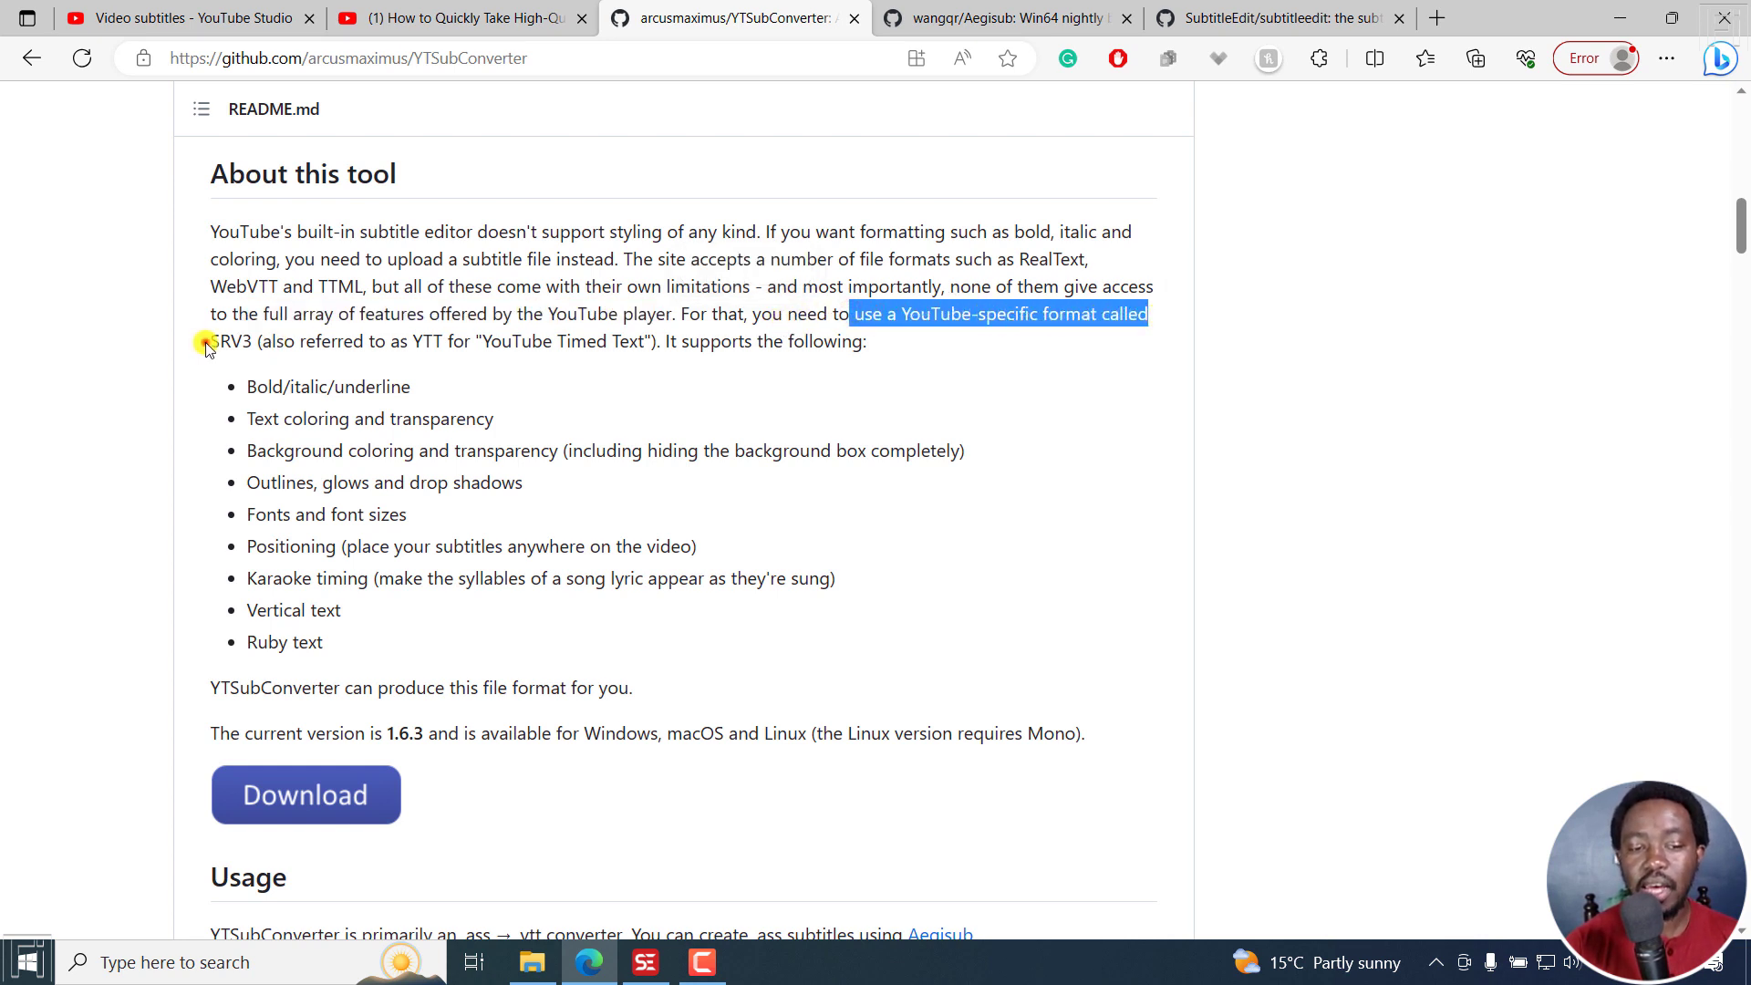
pyautogui.moveTo(211, 341); pyautogui.dragTo(258, 341)
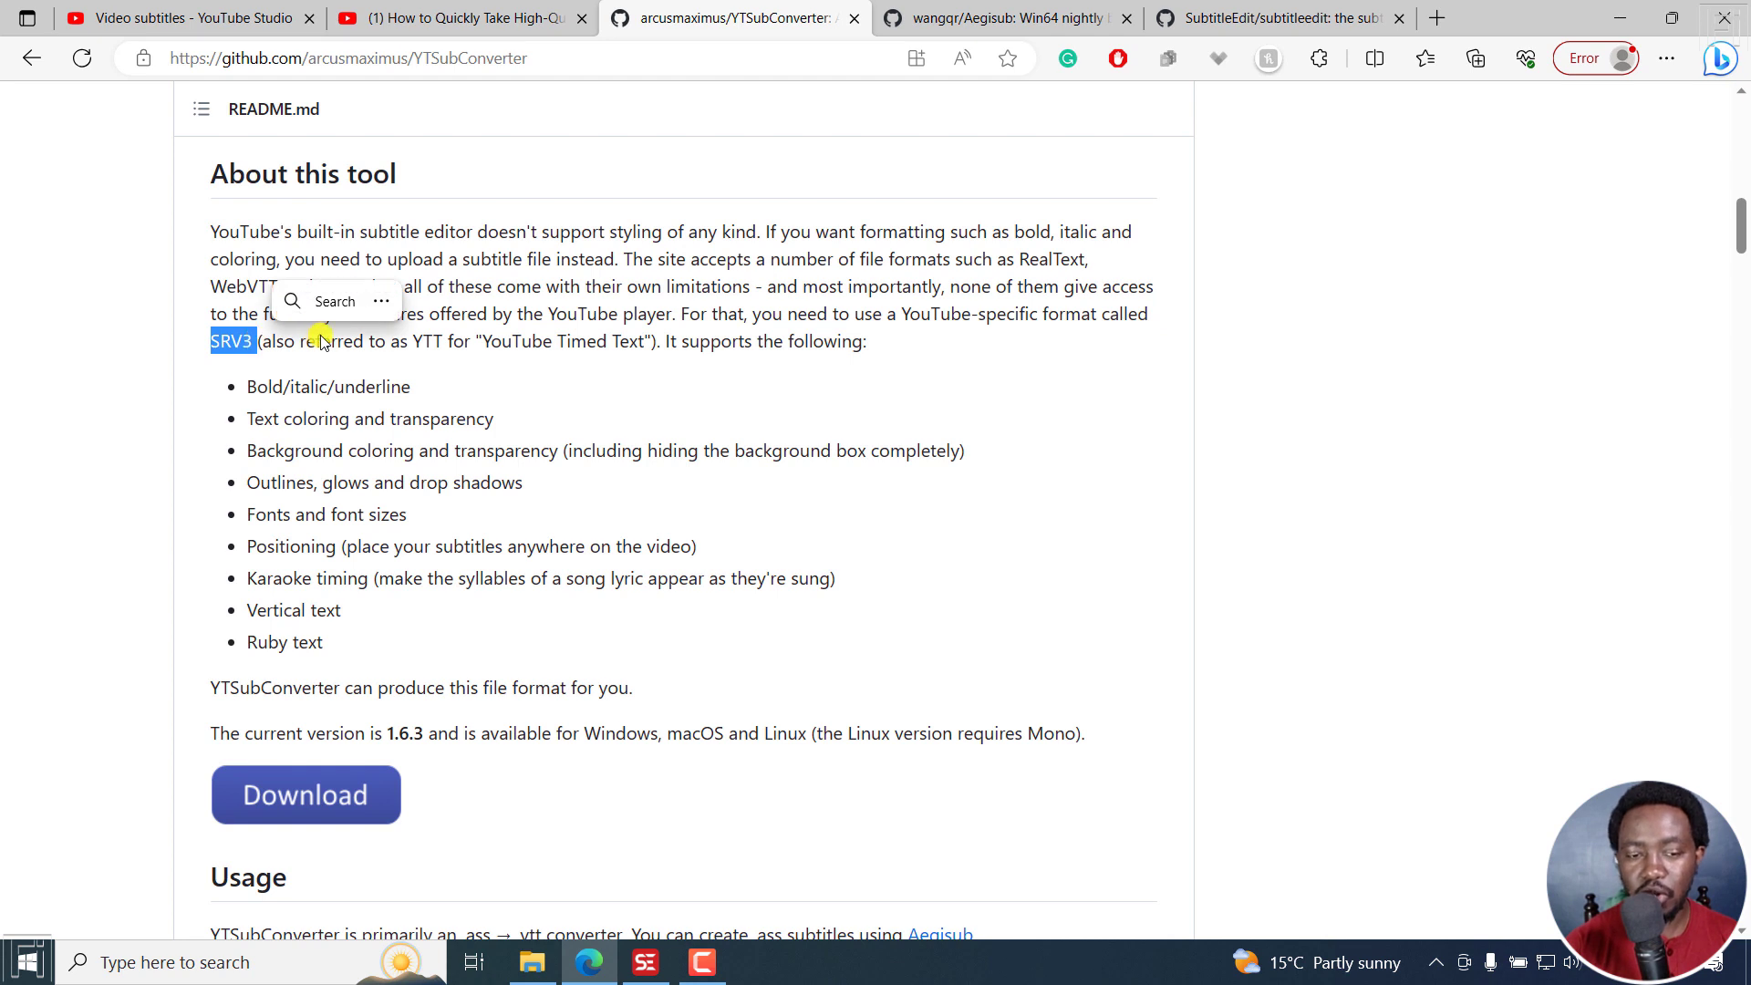
# Highlight the YTT alias, version 1.6.3, and the Windows, macOS and Linux platforms
pyautogui.moveTo(365, 341); pyautogui.dragTo(442, 339)
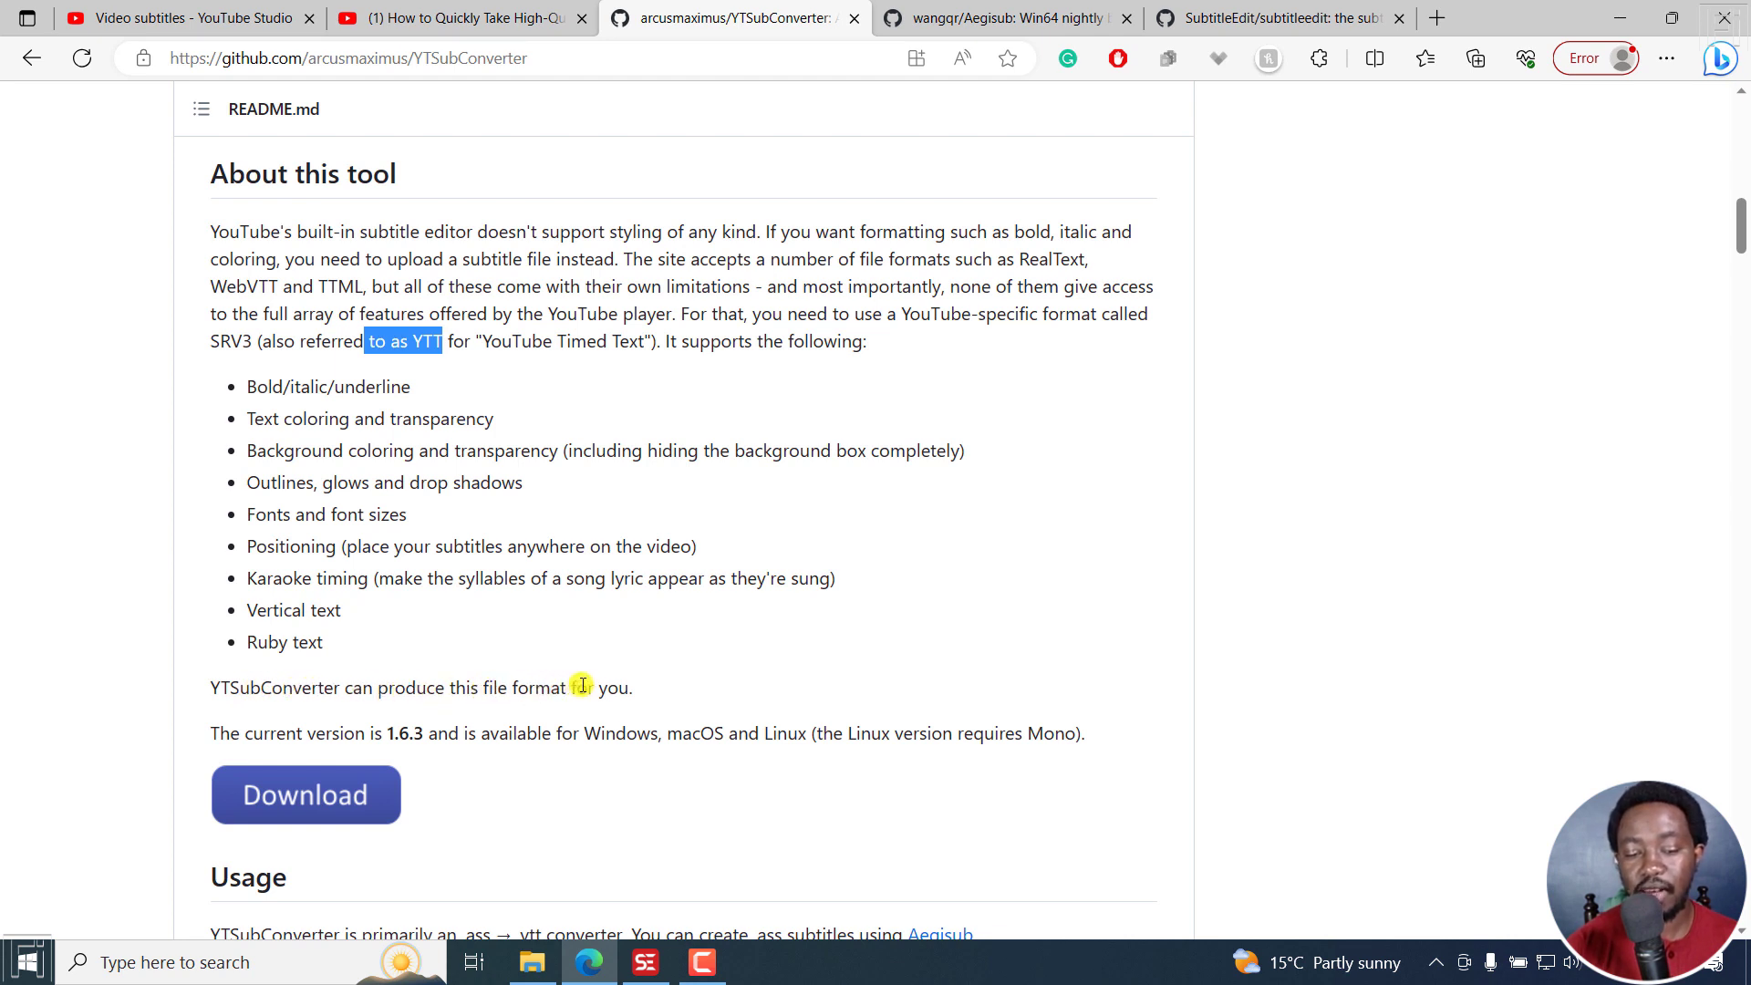
pyautogui.moveTo(286, 735); pyautogui.dragTo(438, 739)
pyautogui.click(532, 748)
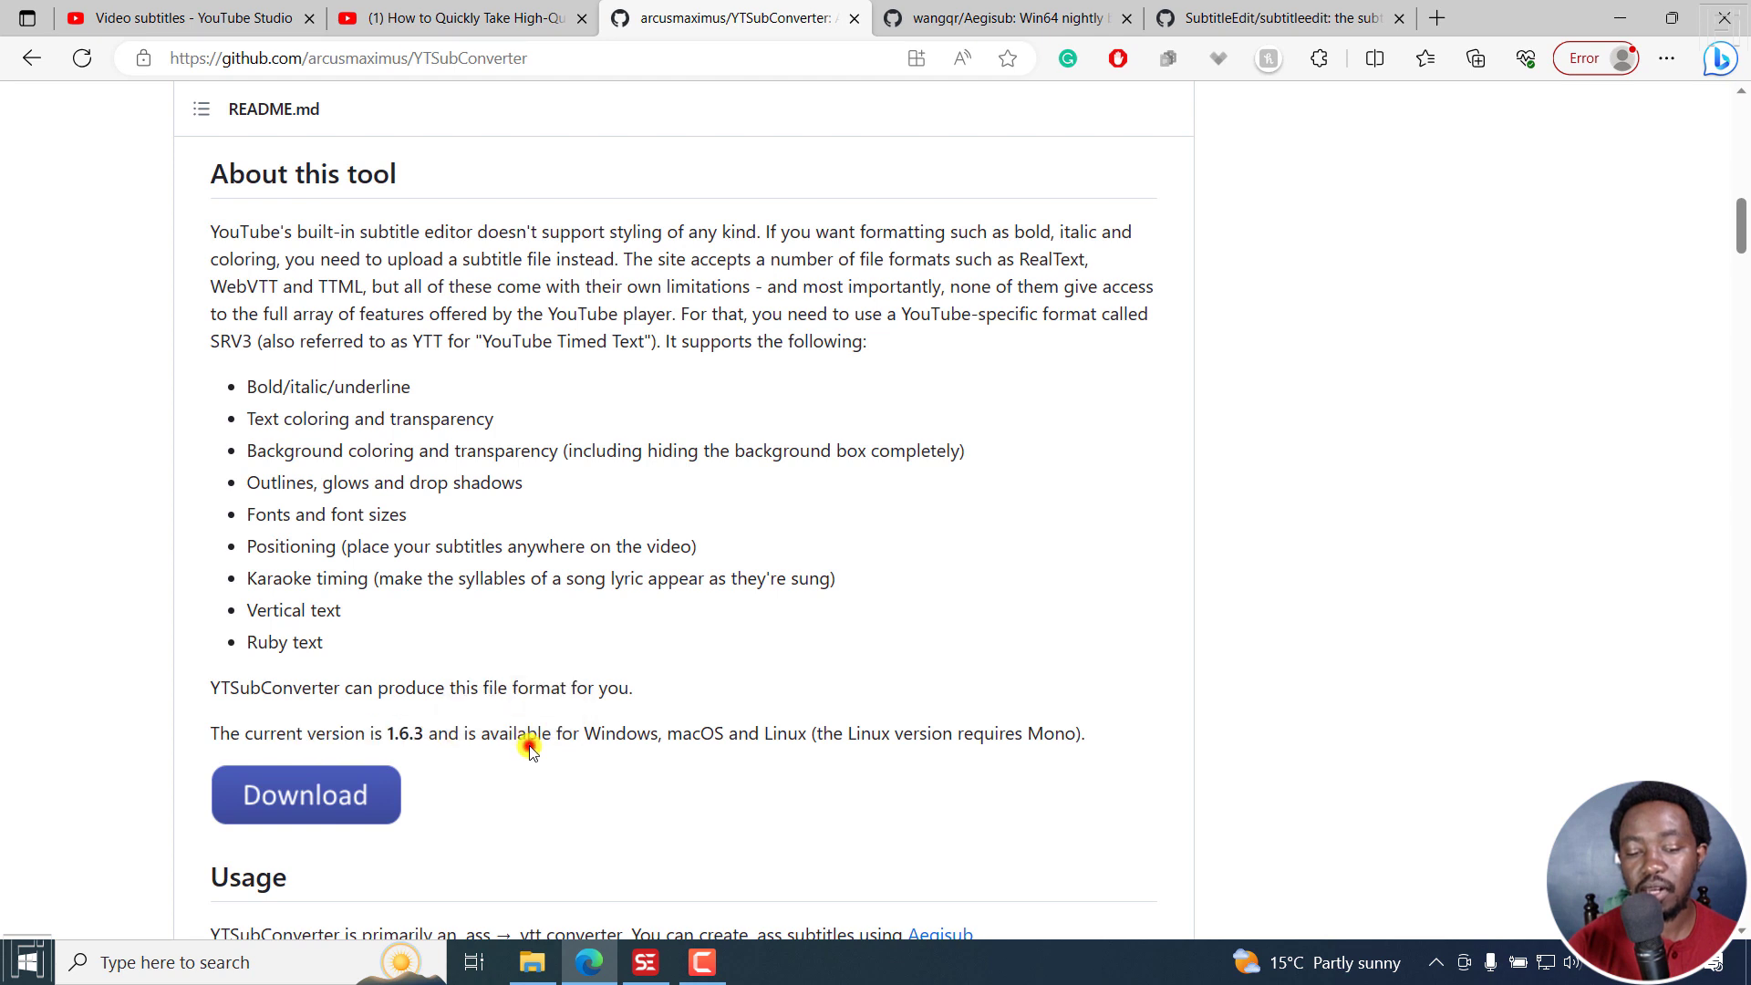
pyautogui.moveTo(594, 735); pyautogui.dragTo(797, 729)
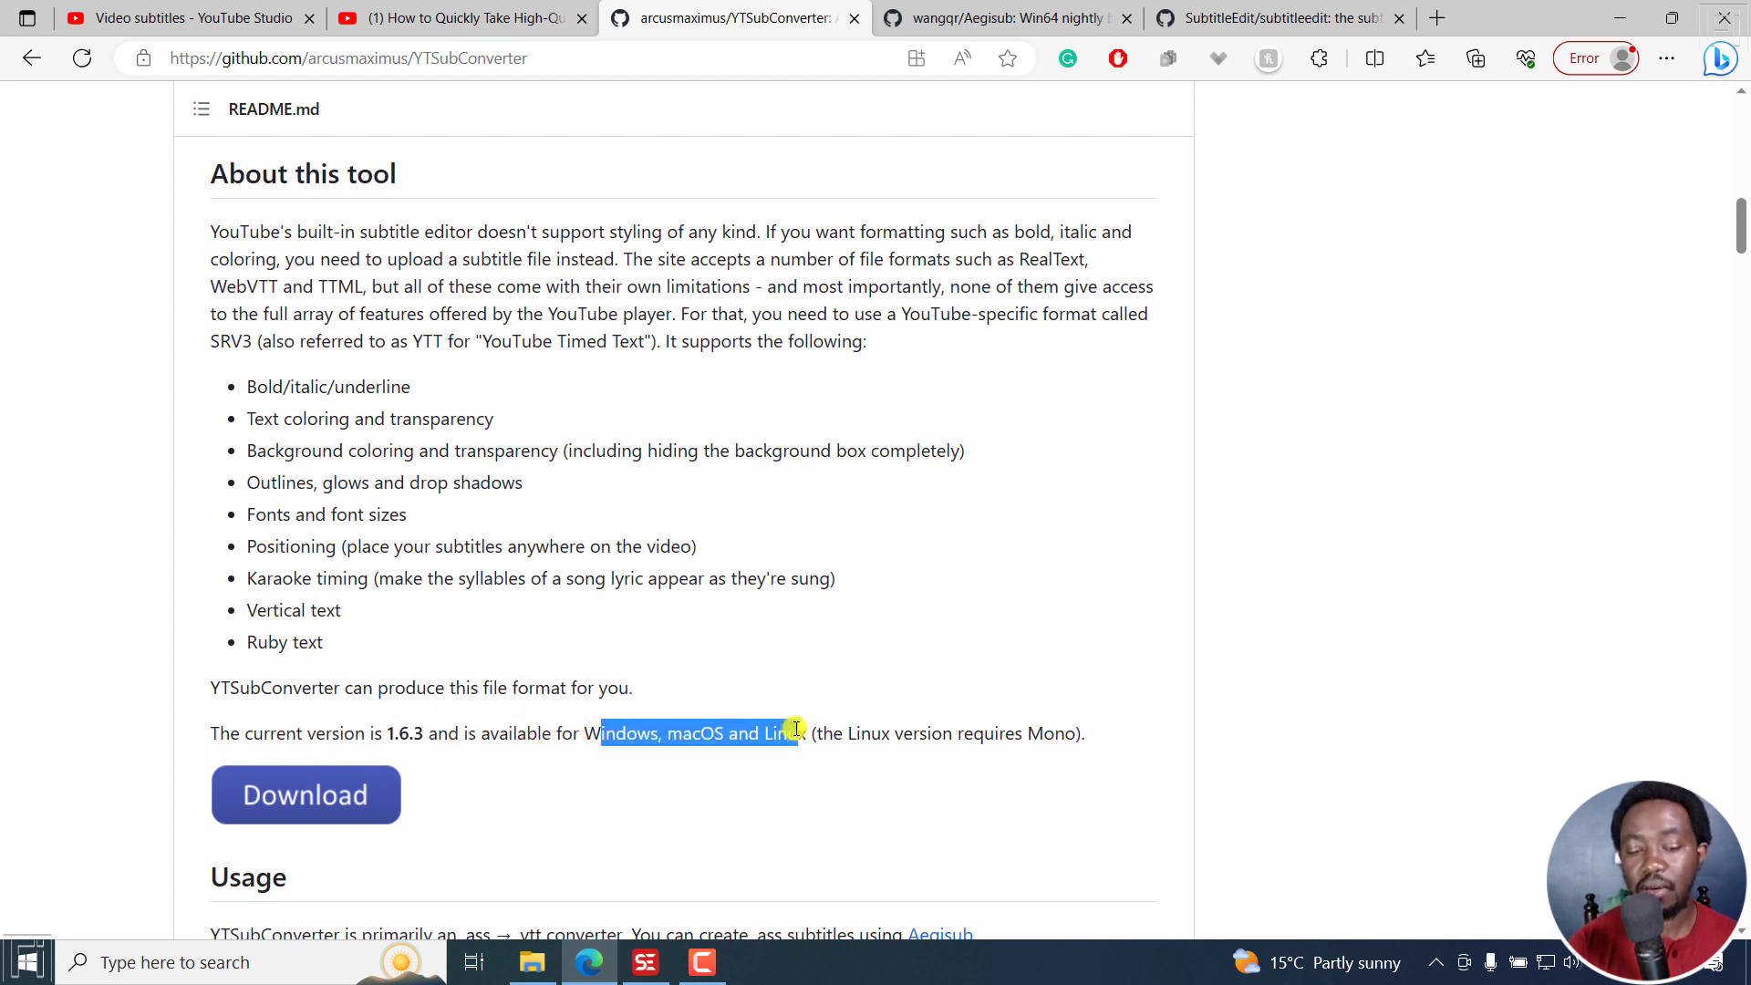
pyautogui.click(901, 739)
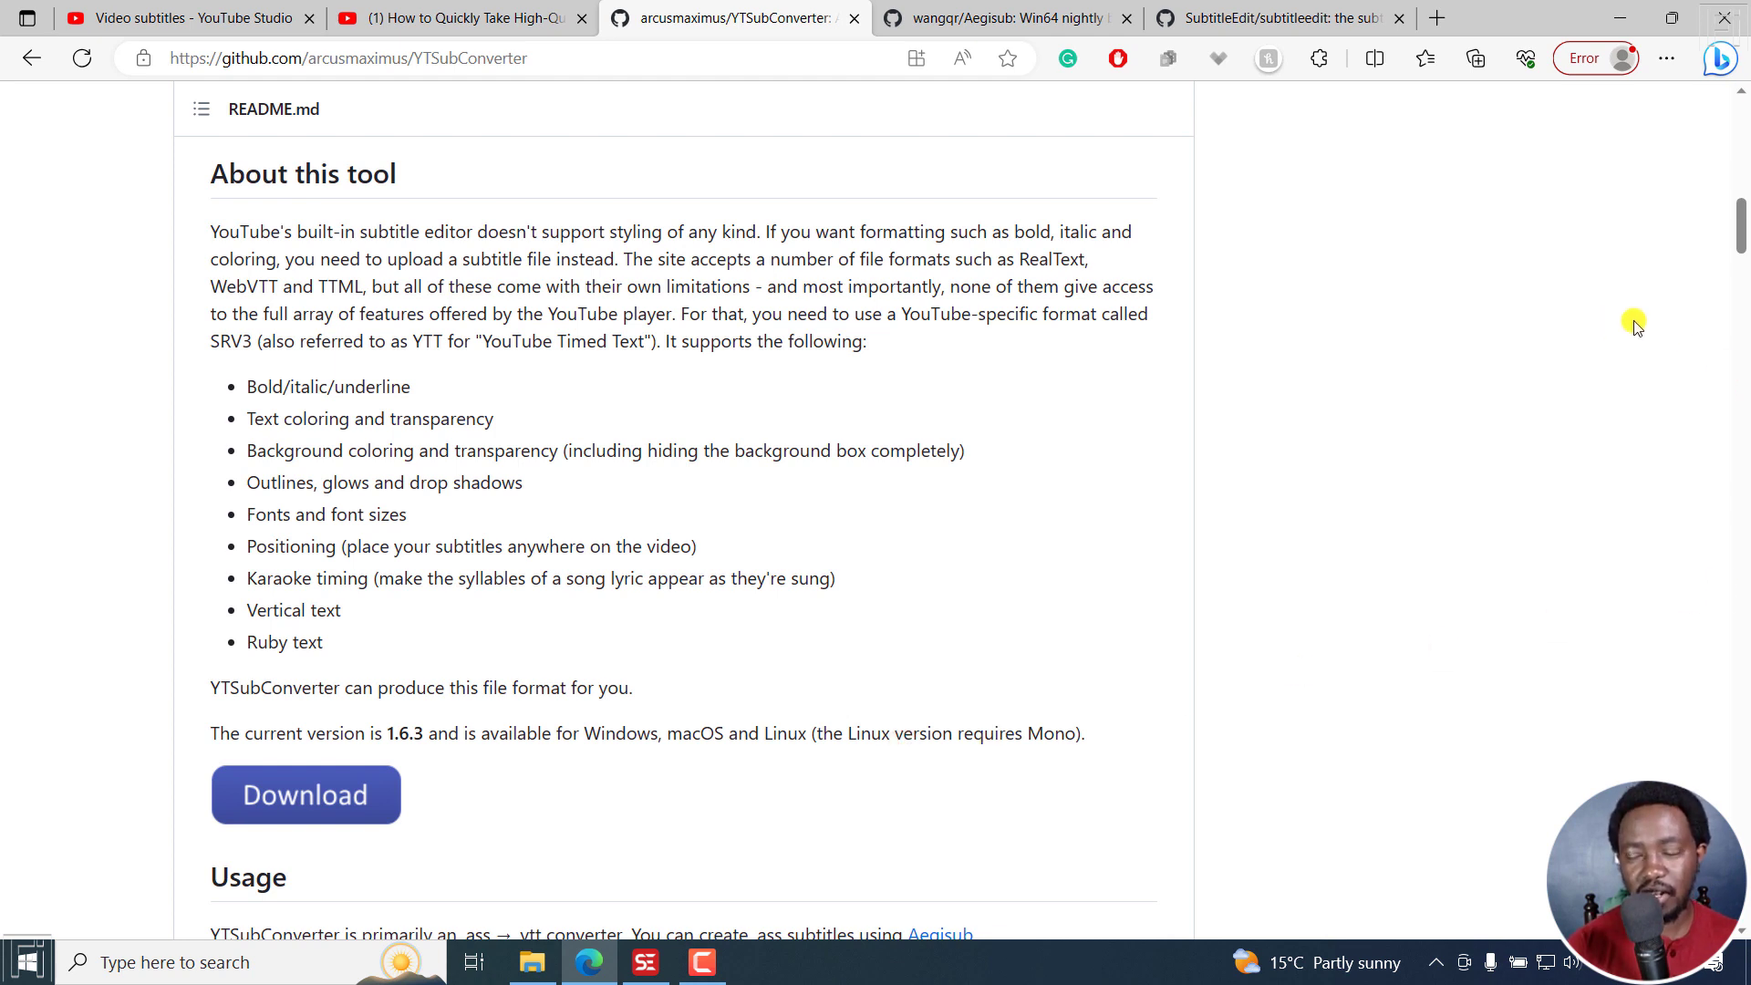
# Highlight the .ass input format under Usage, then switch to the Aegisub fork repository
pyautogui.scroll(-6, 393, 565)
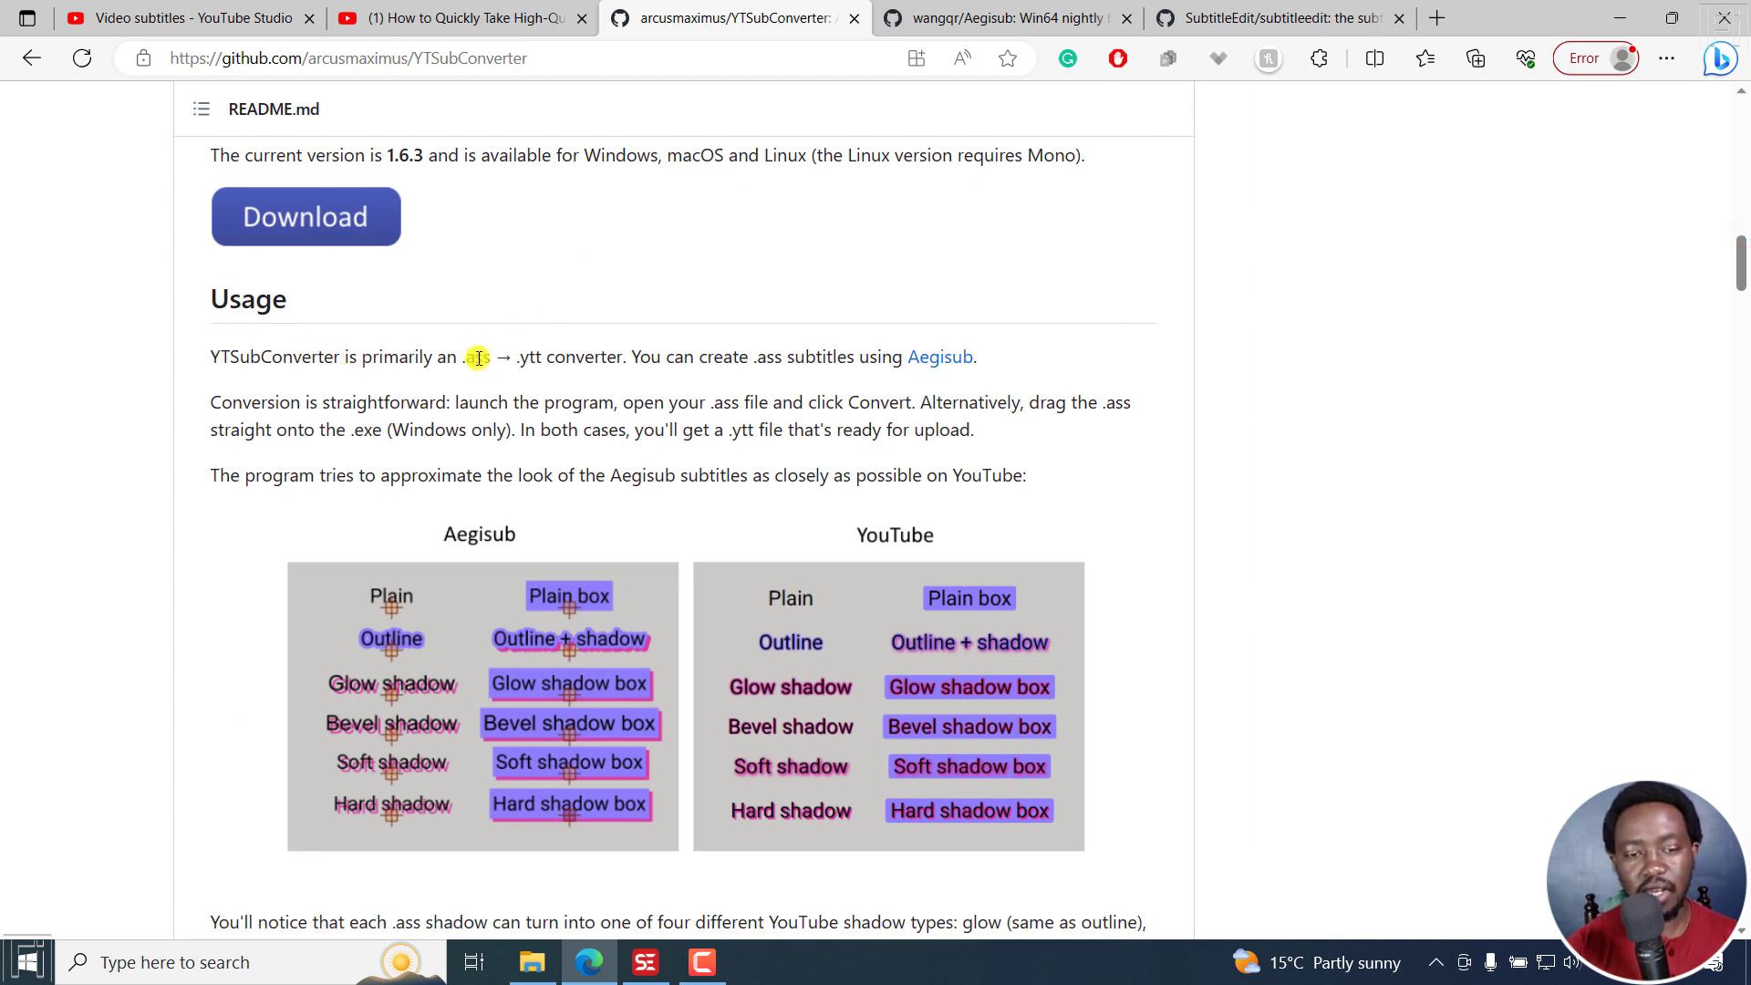
pyautogui.moveTo(471, 358); pyautogui.dragTo(493, 357)
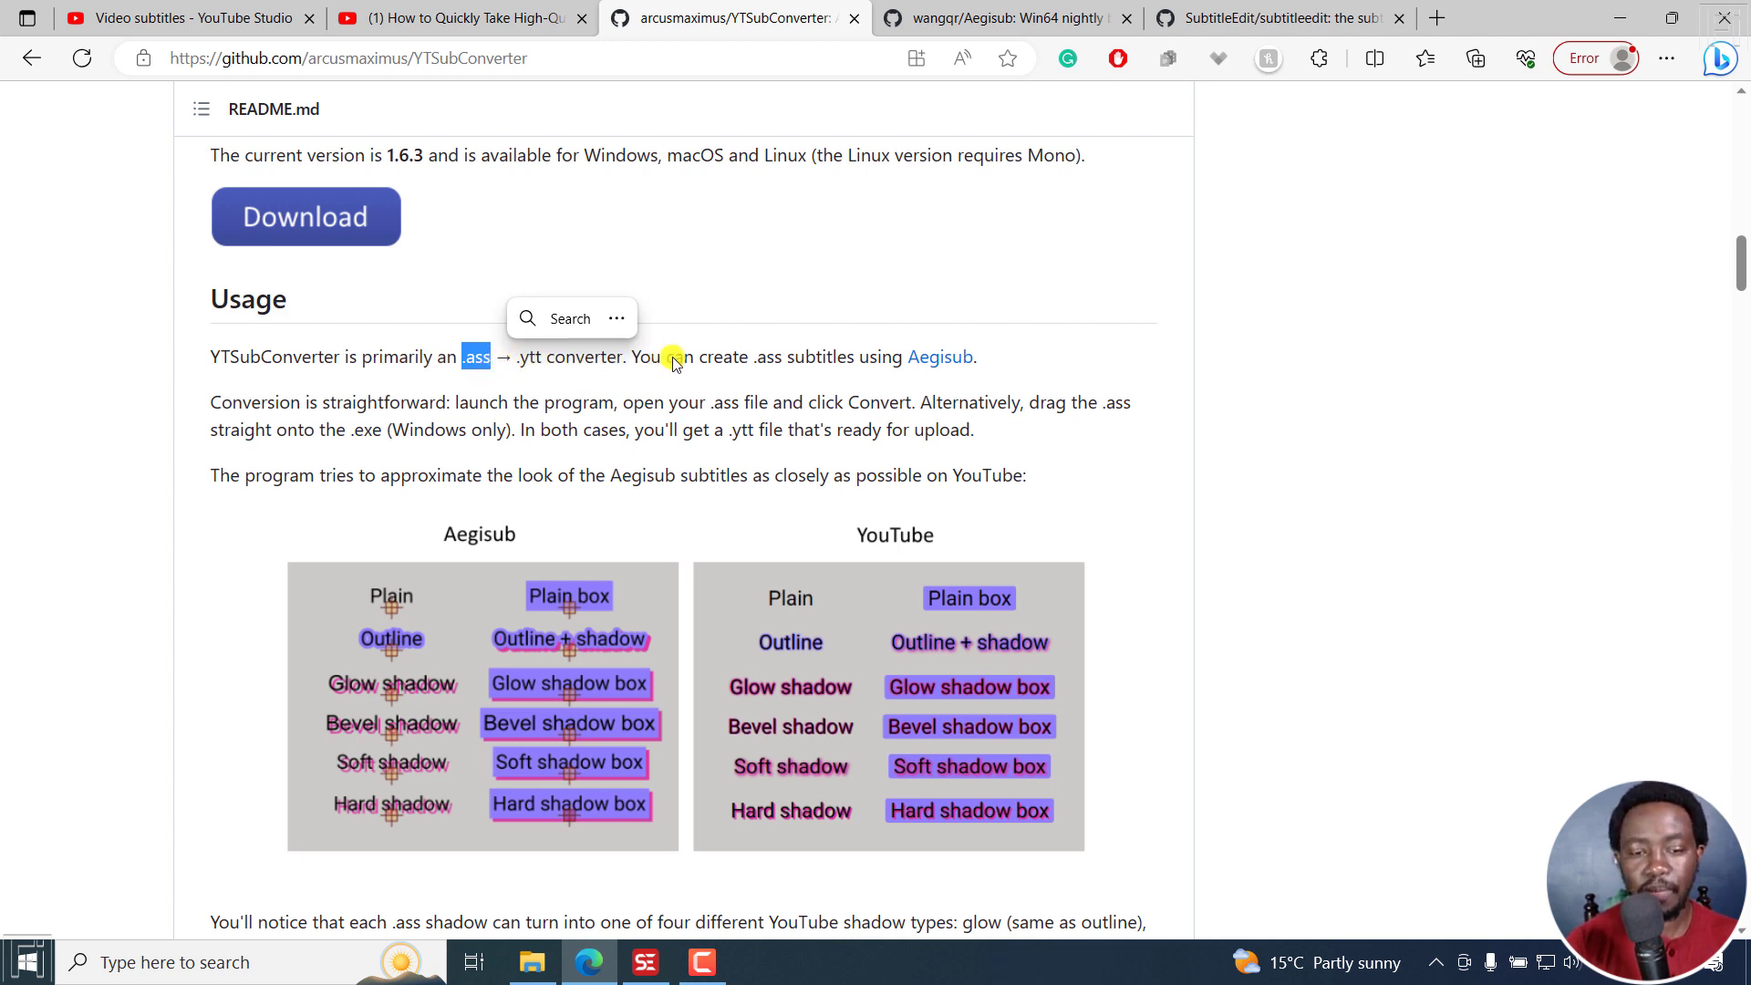
pyautogui.click(1008, 7)
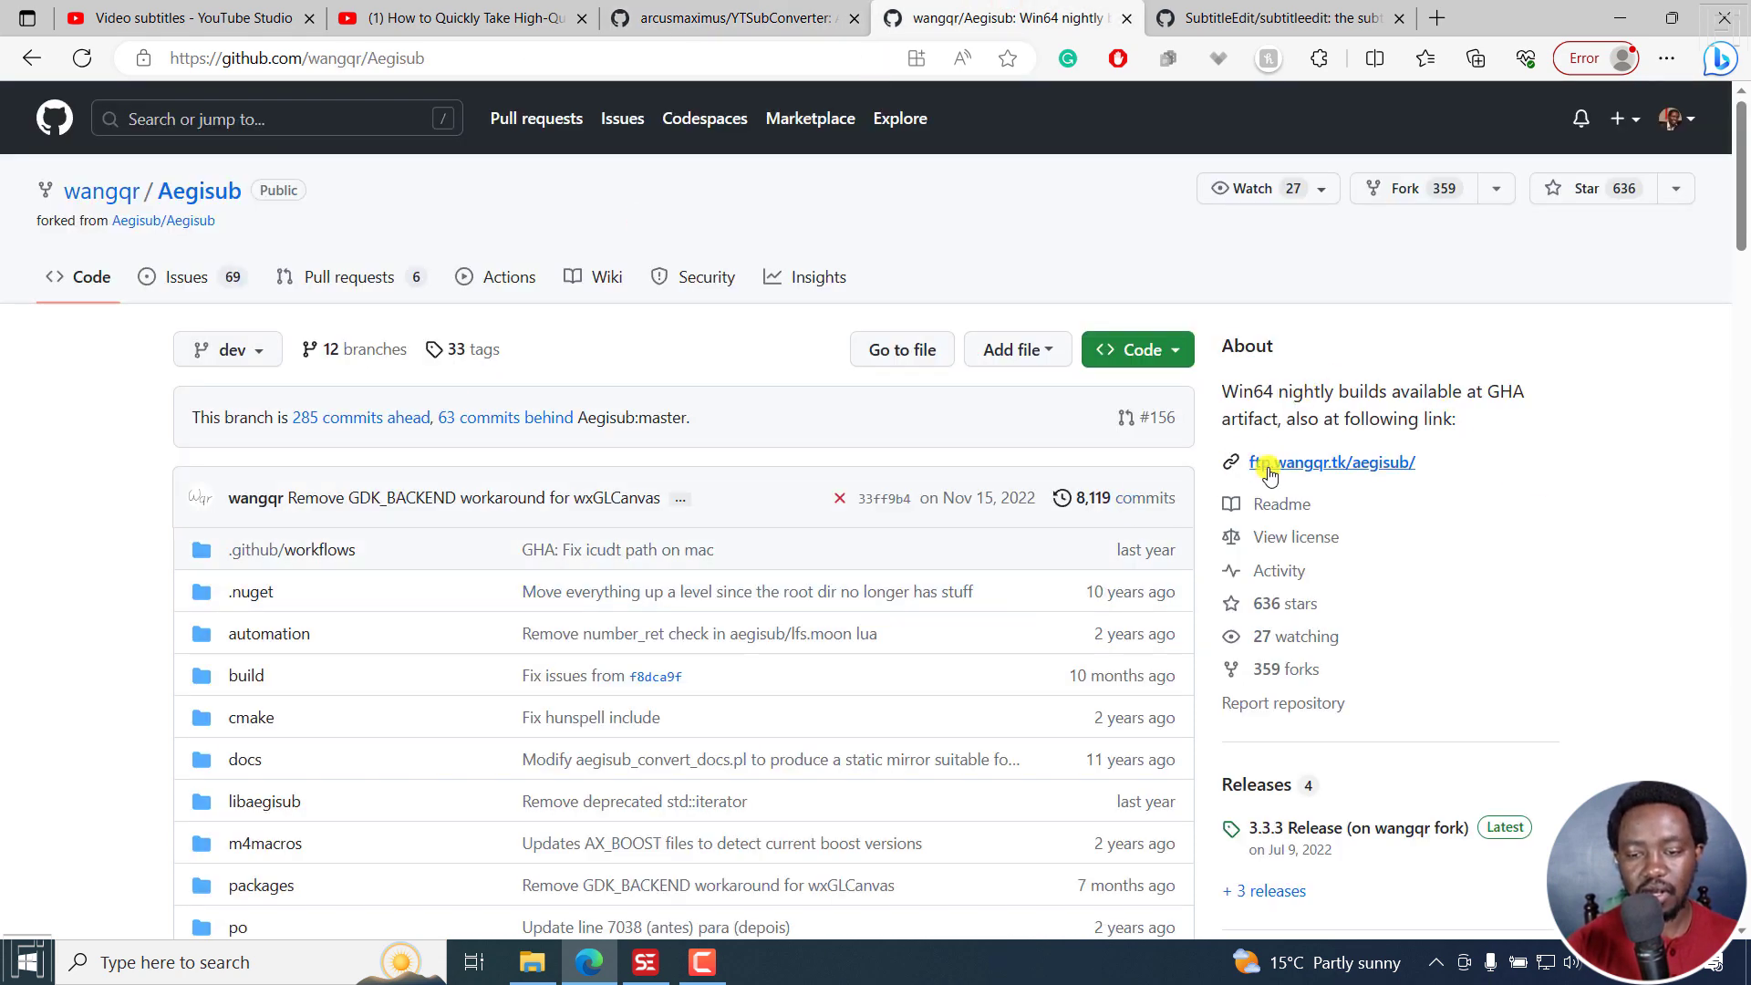
# Look over the SubtitleEdit/subtitleedit repository page on GitHub
pyautogui.moveTo(1742, 182); pyautogui.dragTo(1742, 195)
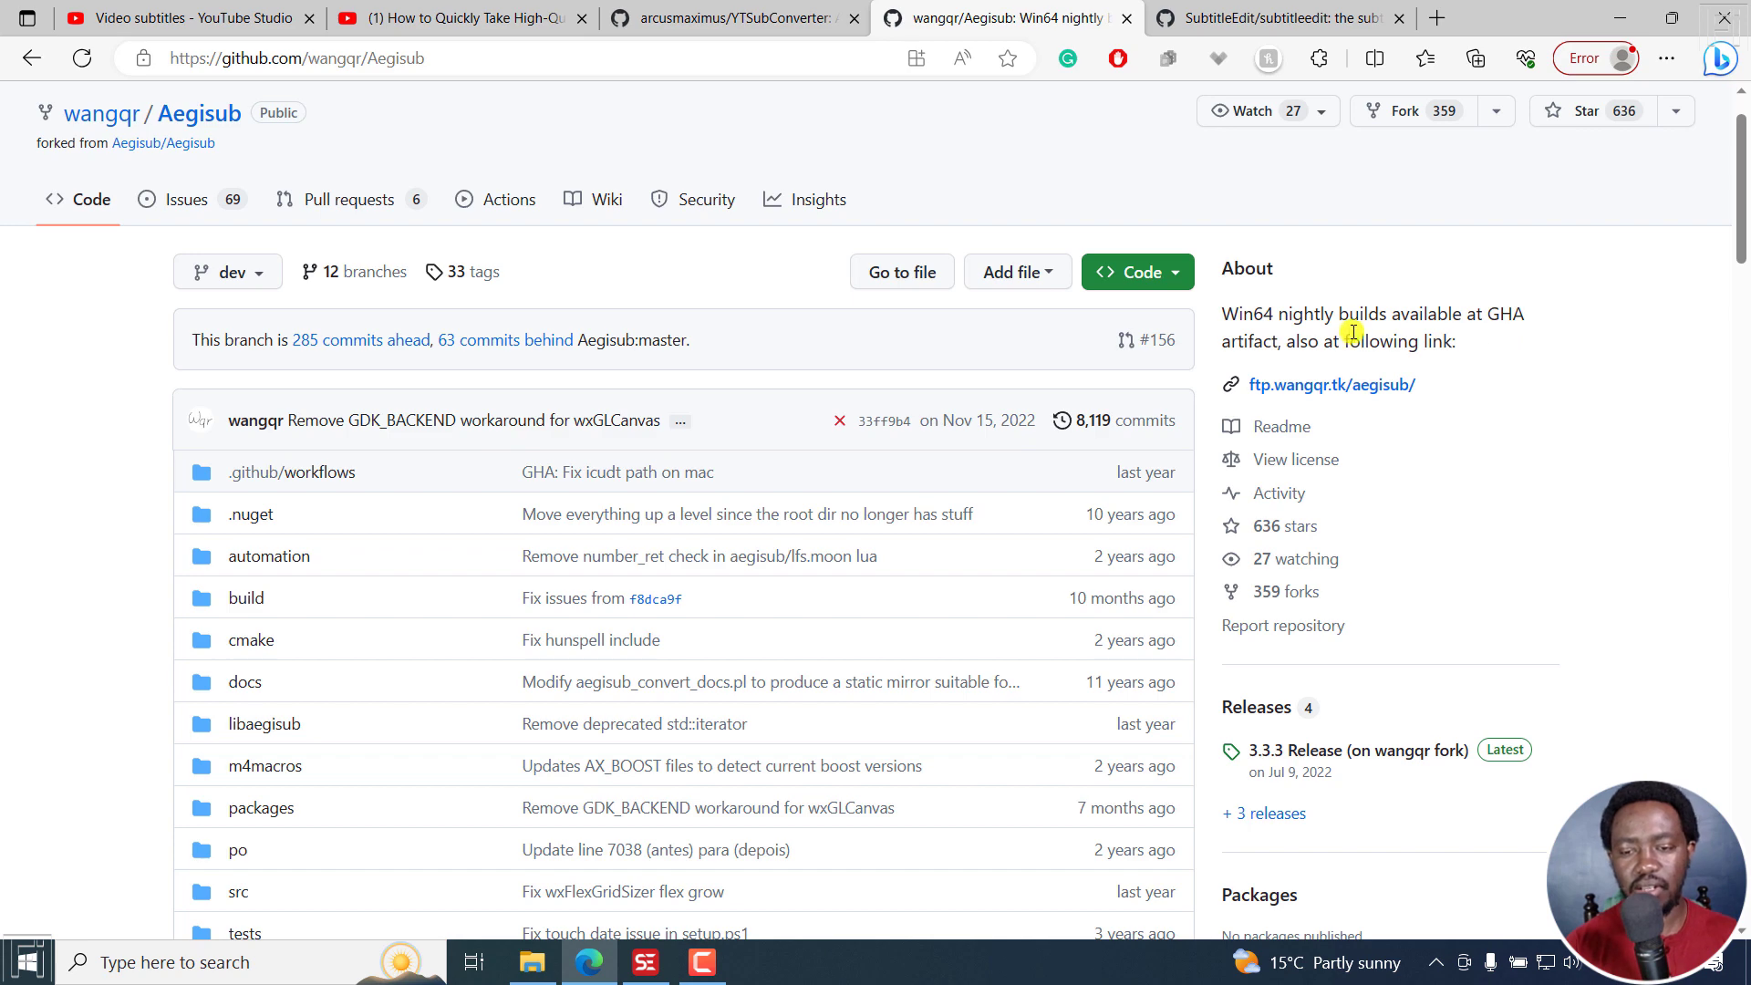
pyautogui.click(1188, 11)
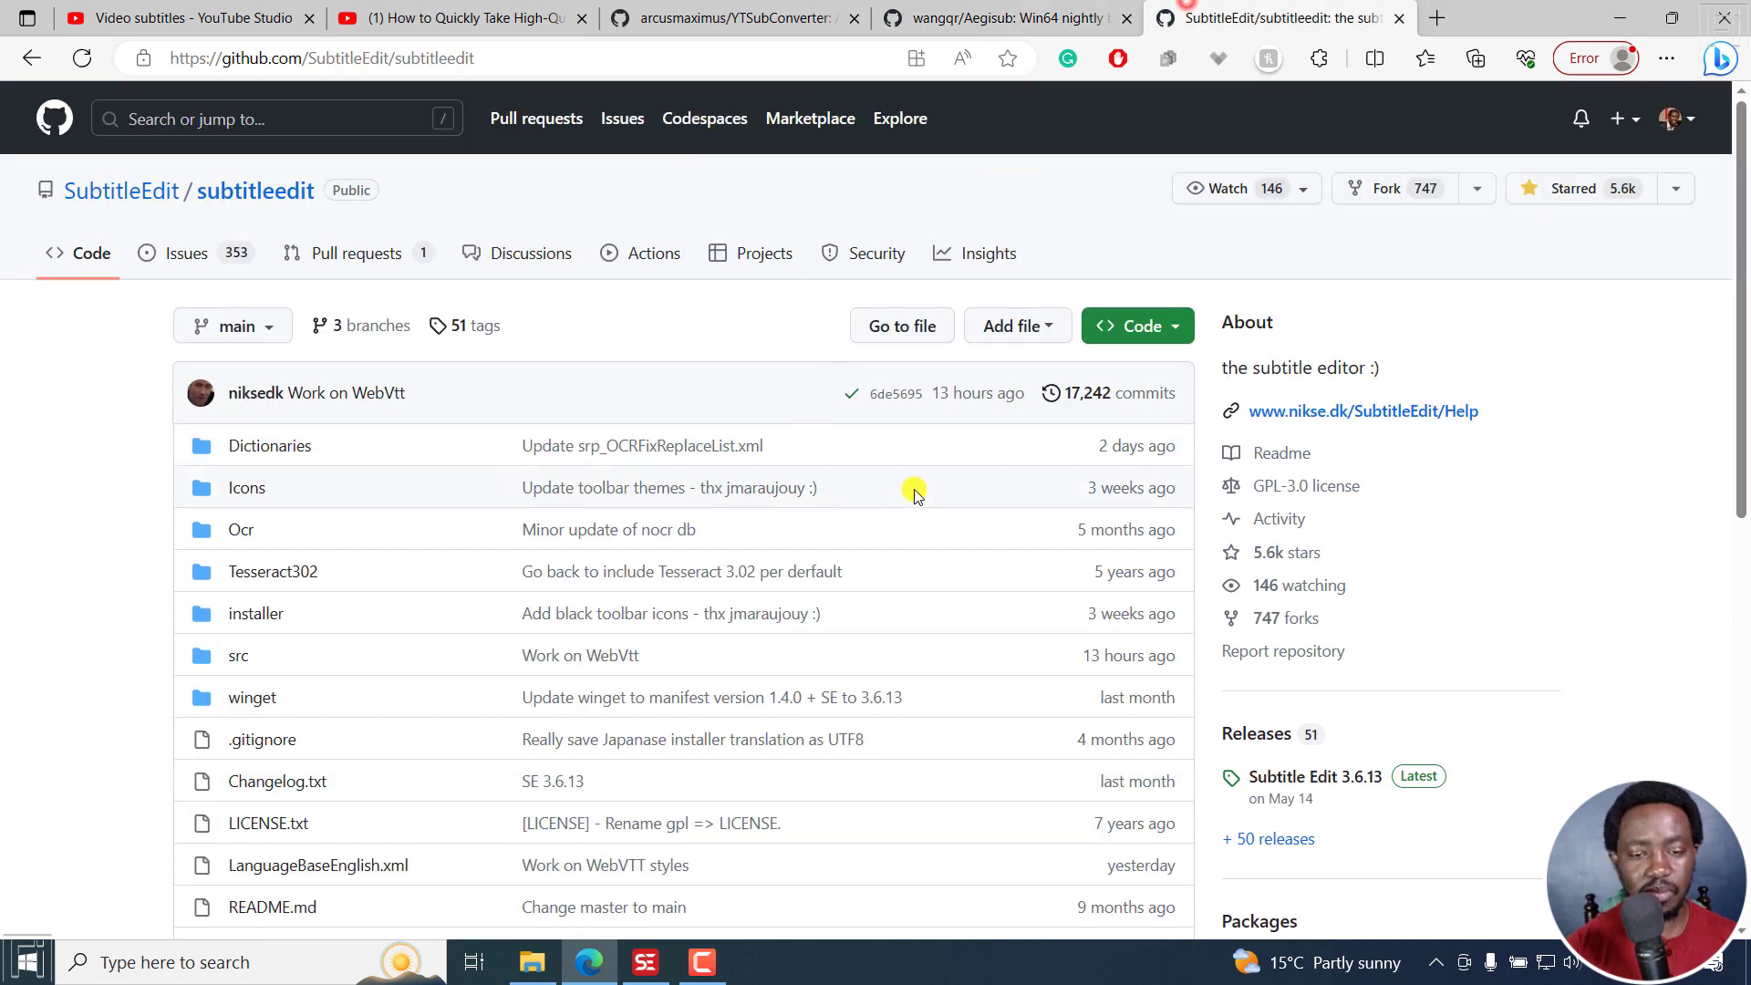
pyautogui.scroll(-1, 1743, 187)
pyautogui.moveTo(1743, 187); pyautogui.dragTo(1744, 177)
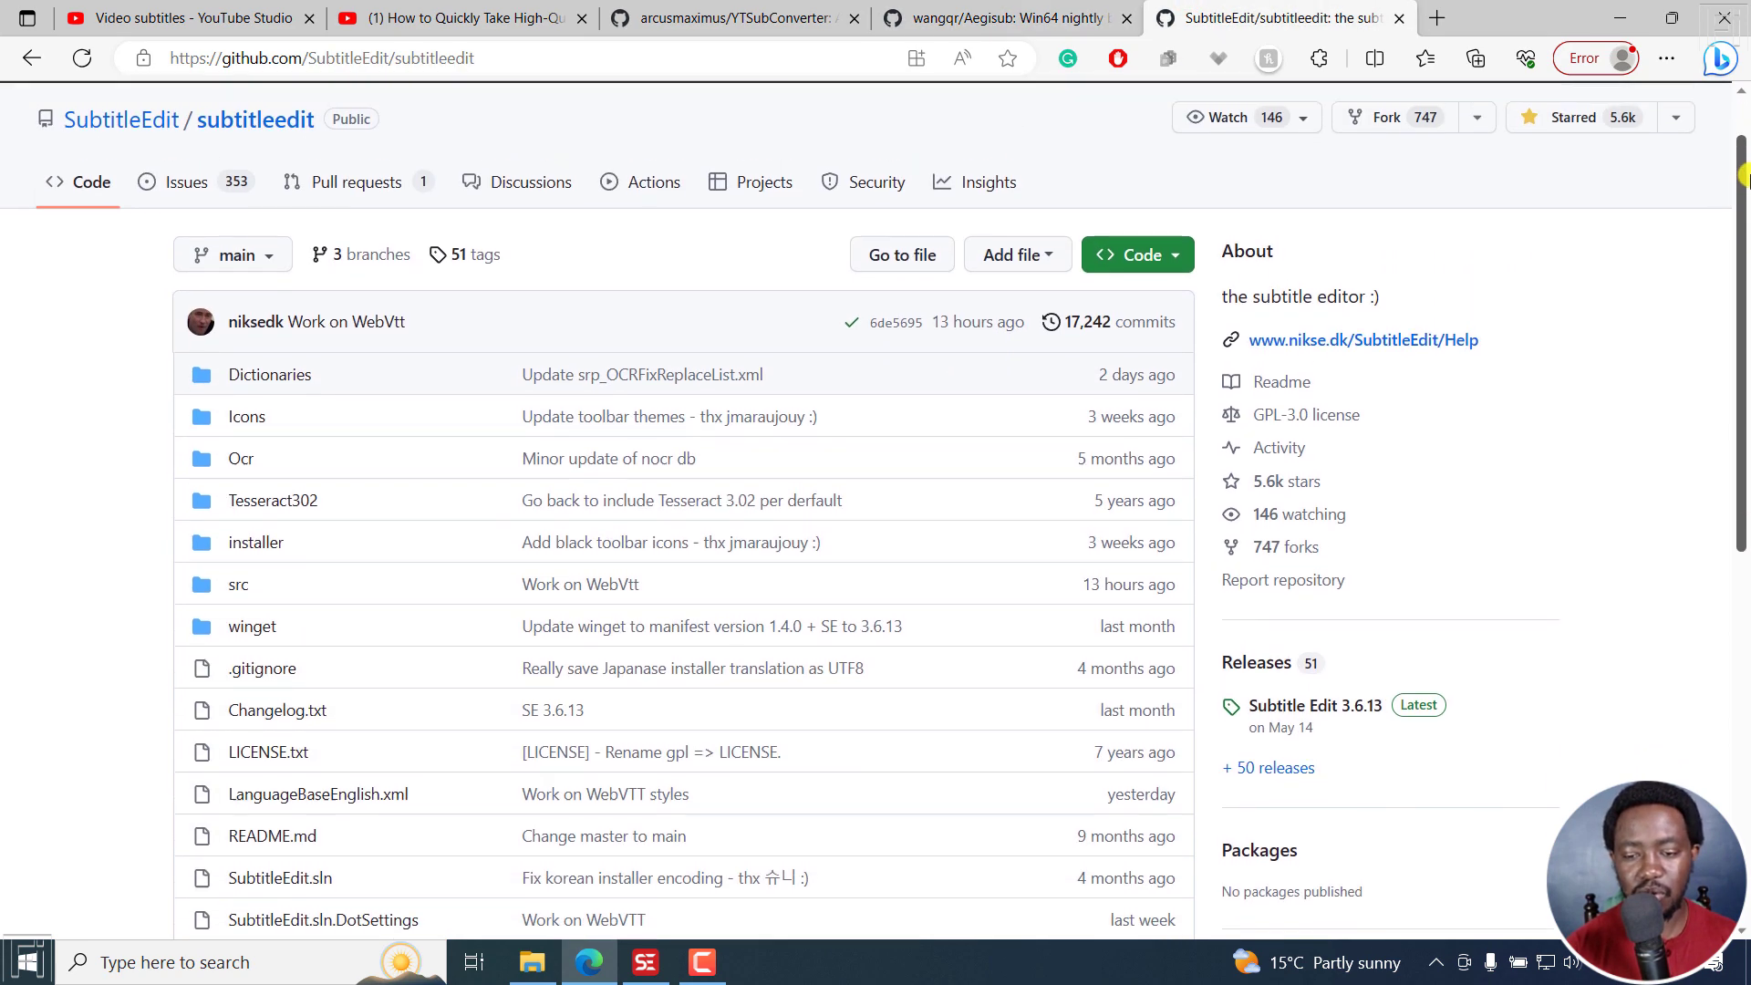
# Glance at Subtitle Edit, then return to the video's subtitles page in YouTube Studio
pyautogui.click(646, 962)
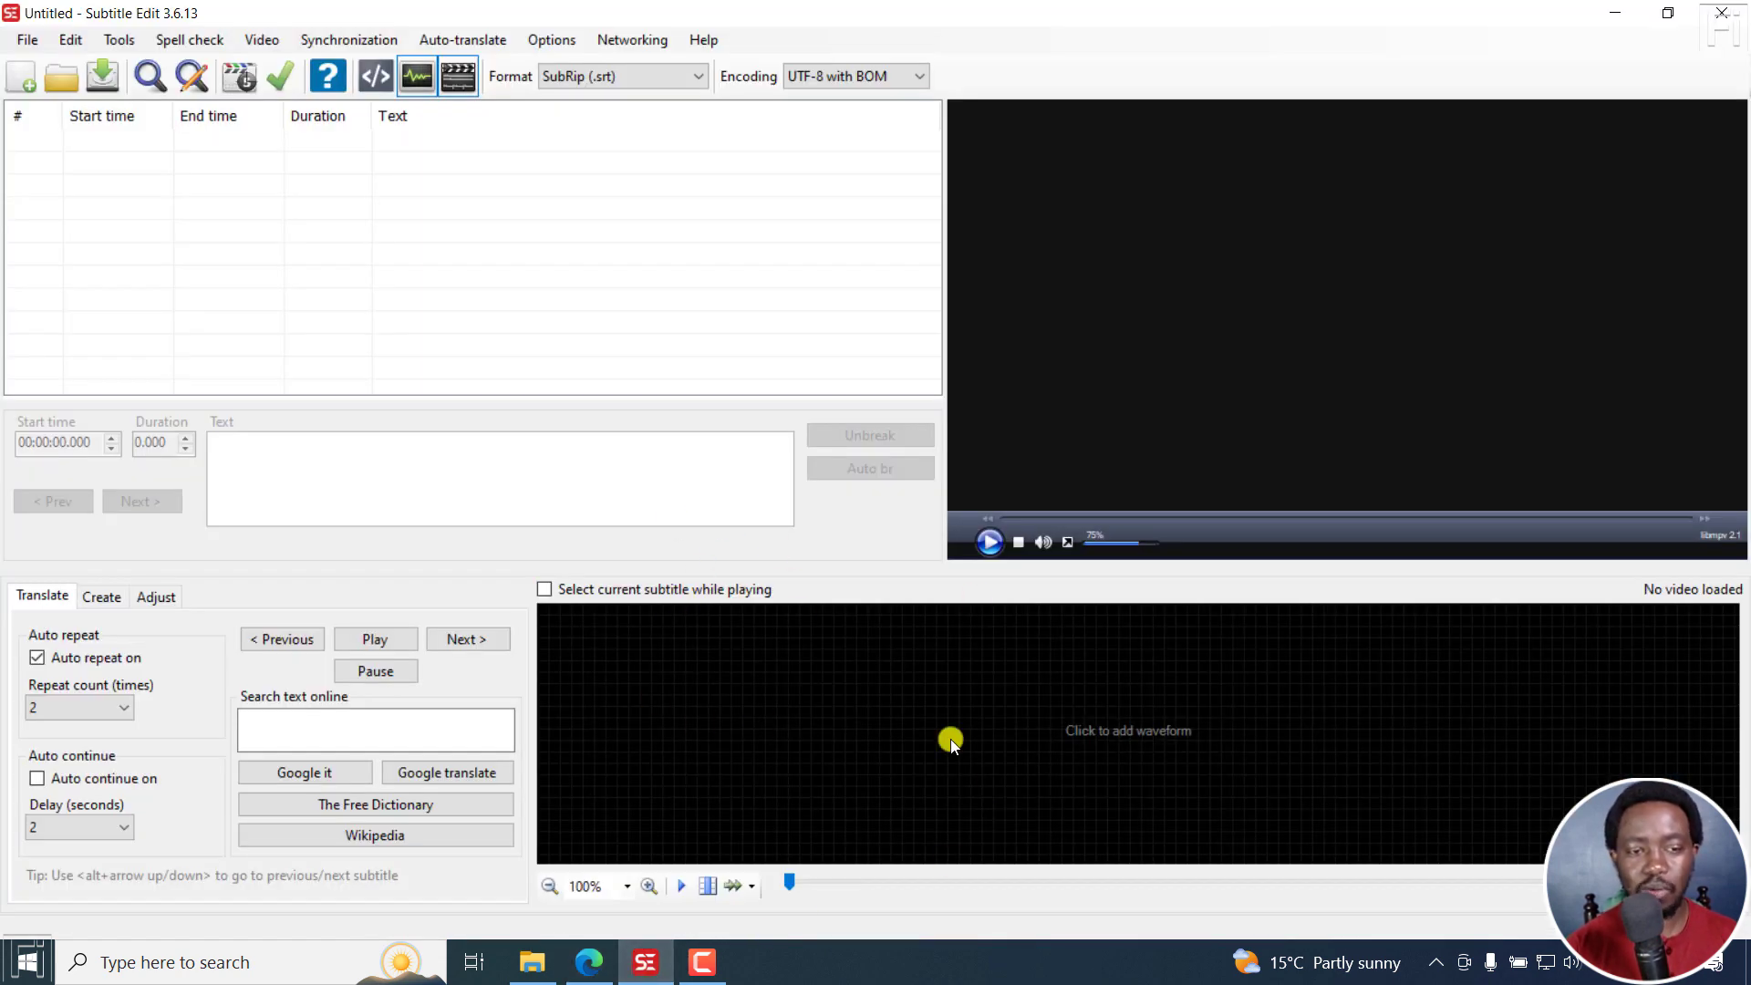
pyautogui.click(586, 960)
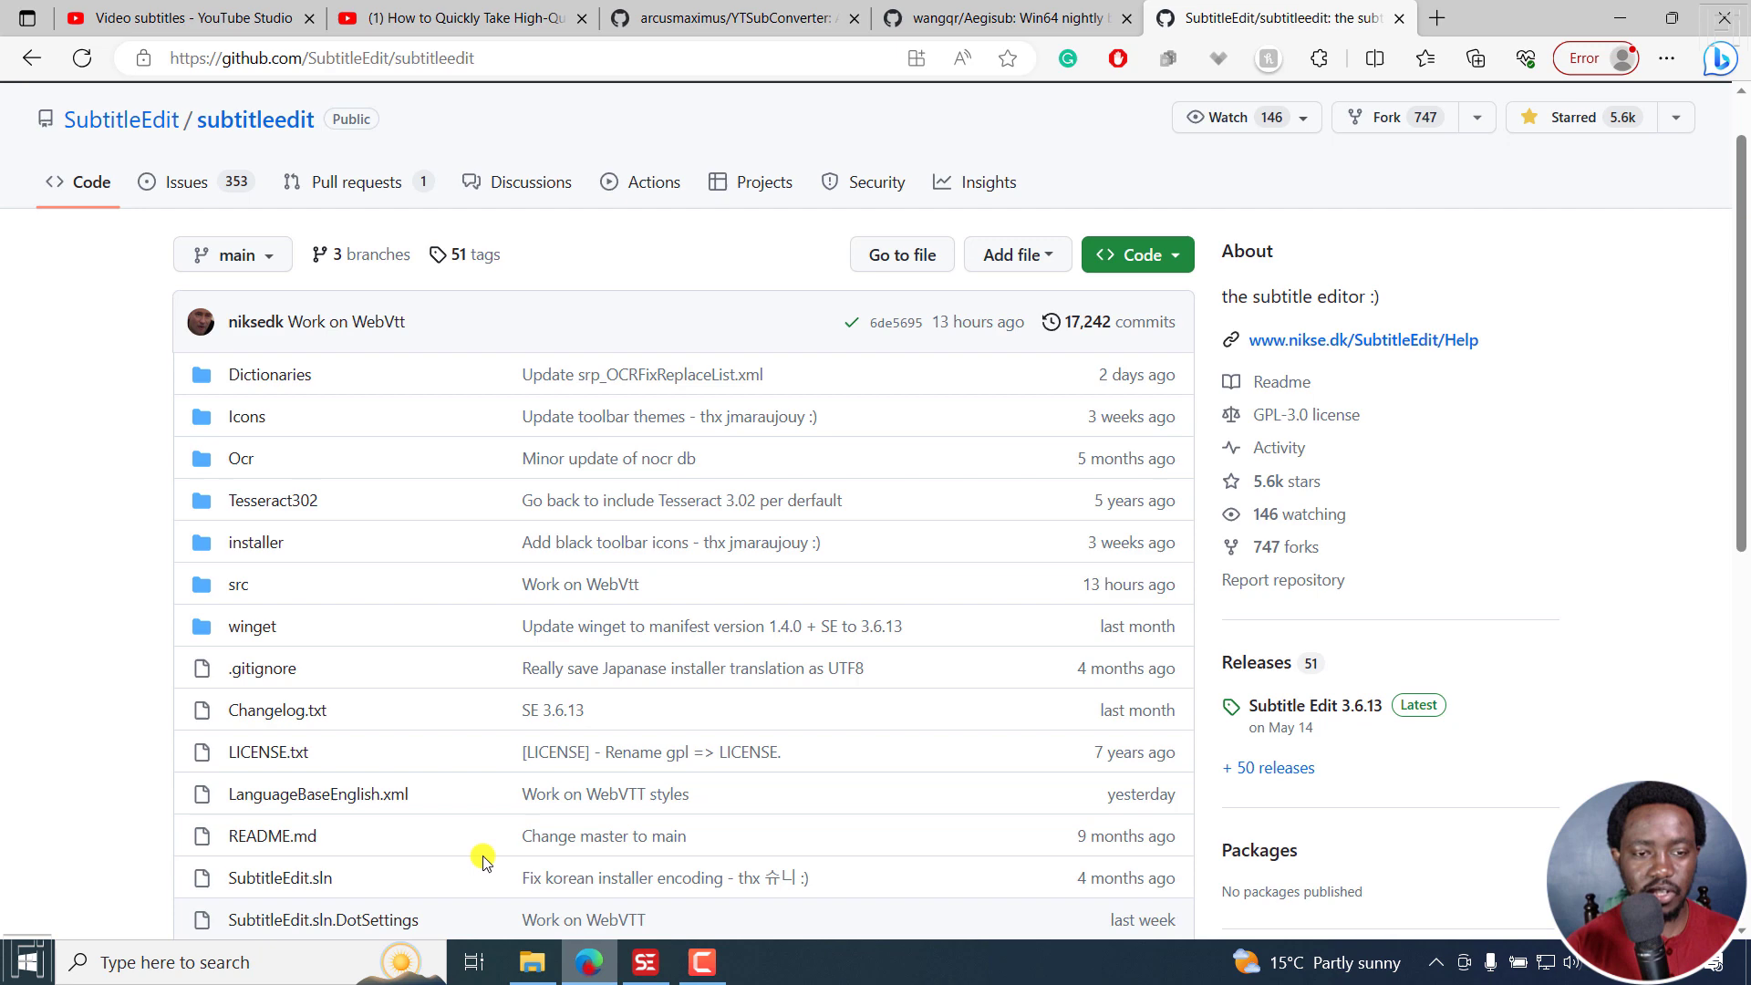
pyautogui.click(149, 16)
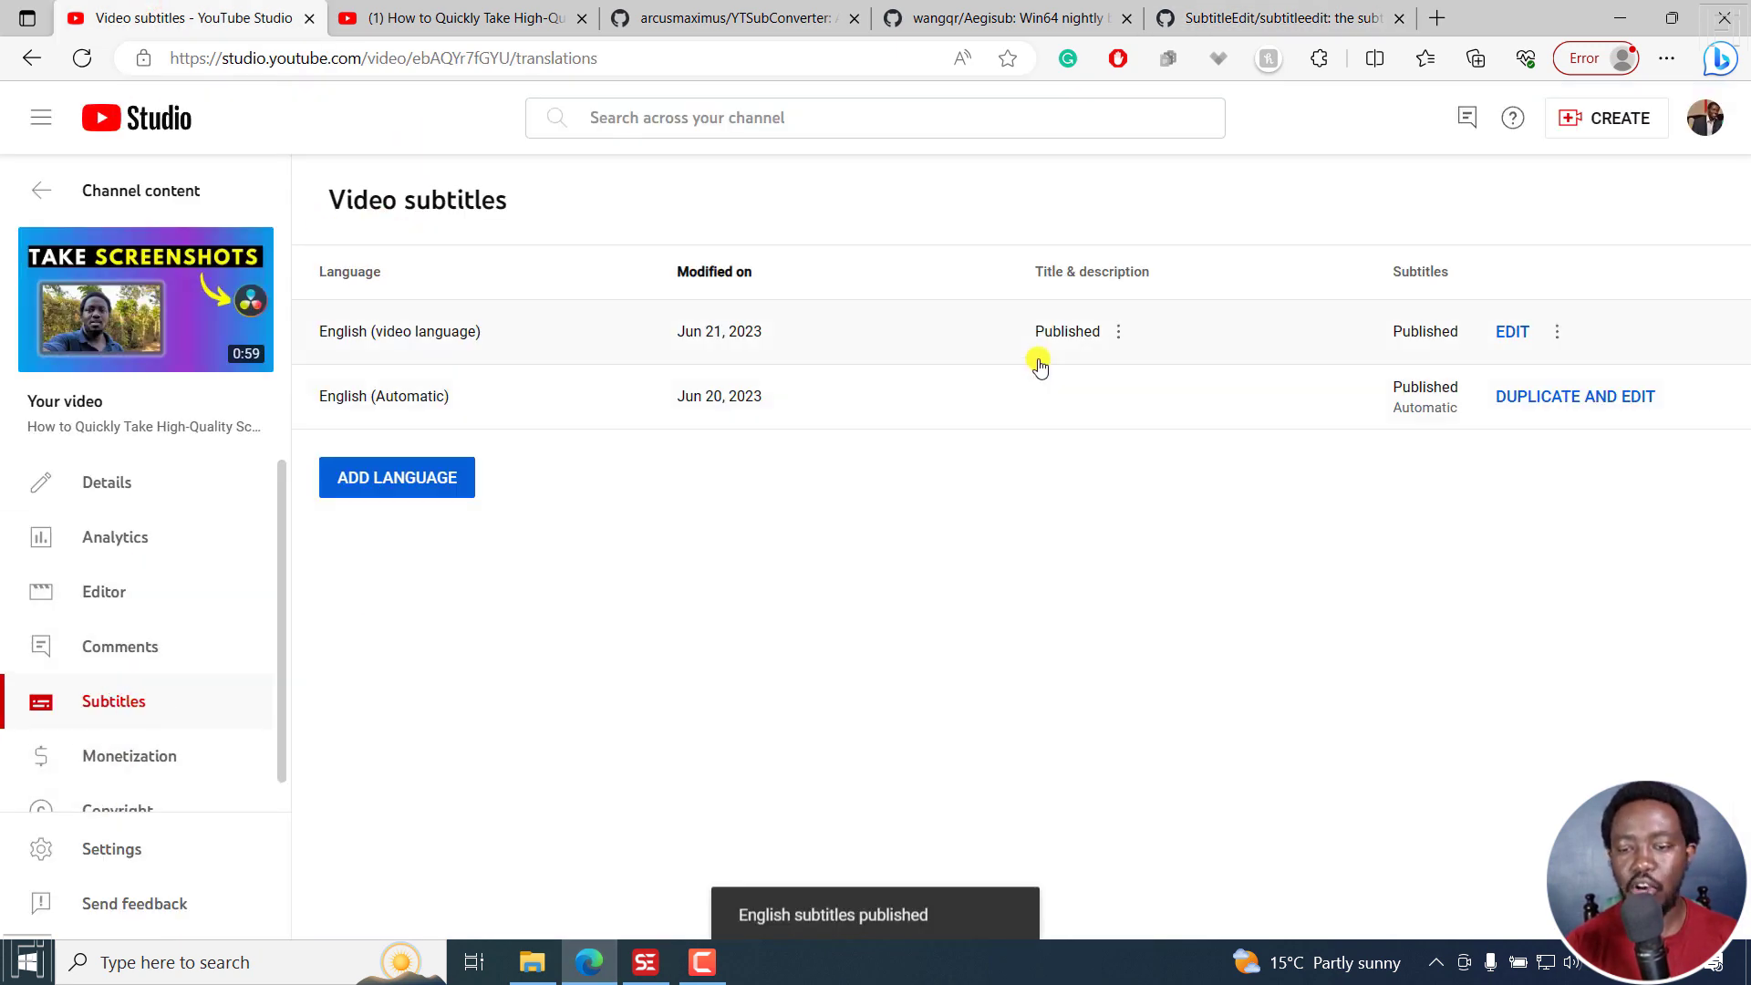
# Delete the published English (video language) captions in Studio, then switch to Subtitle Edit
pyautogui.click(434, 16)
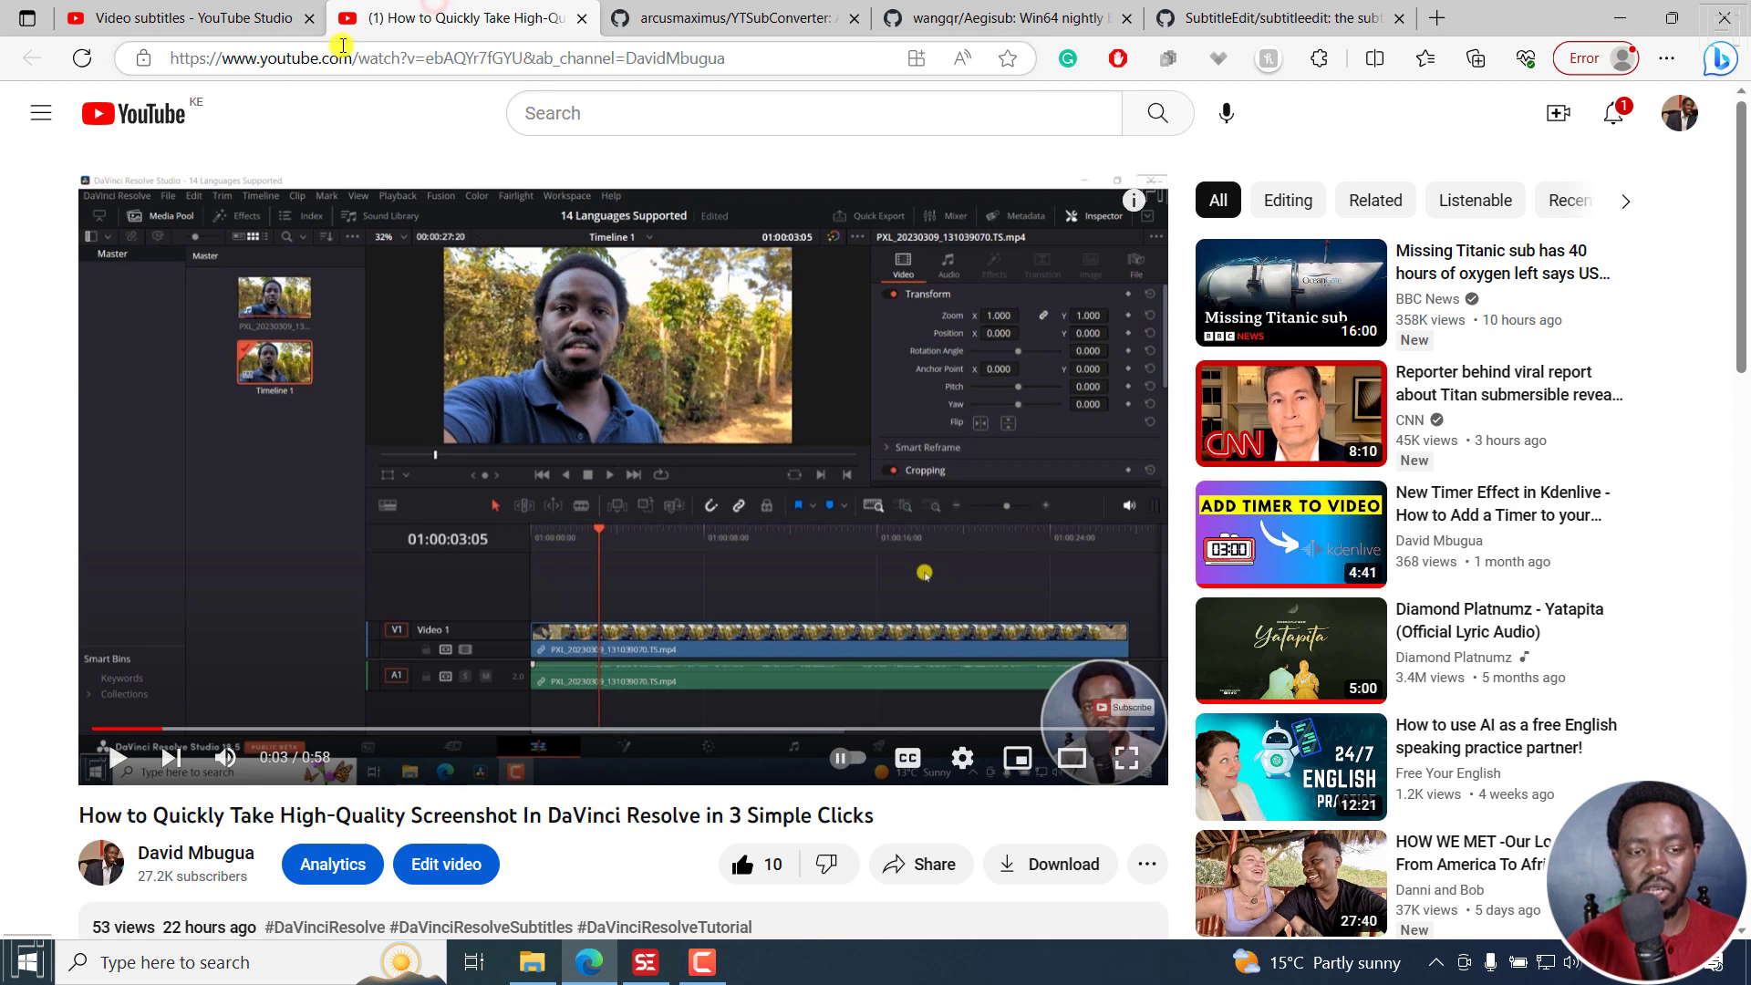
pyautogui.click(292, 20)
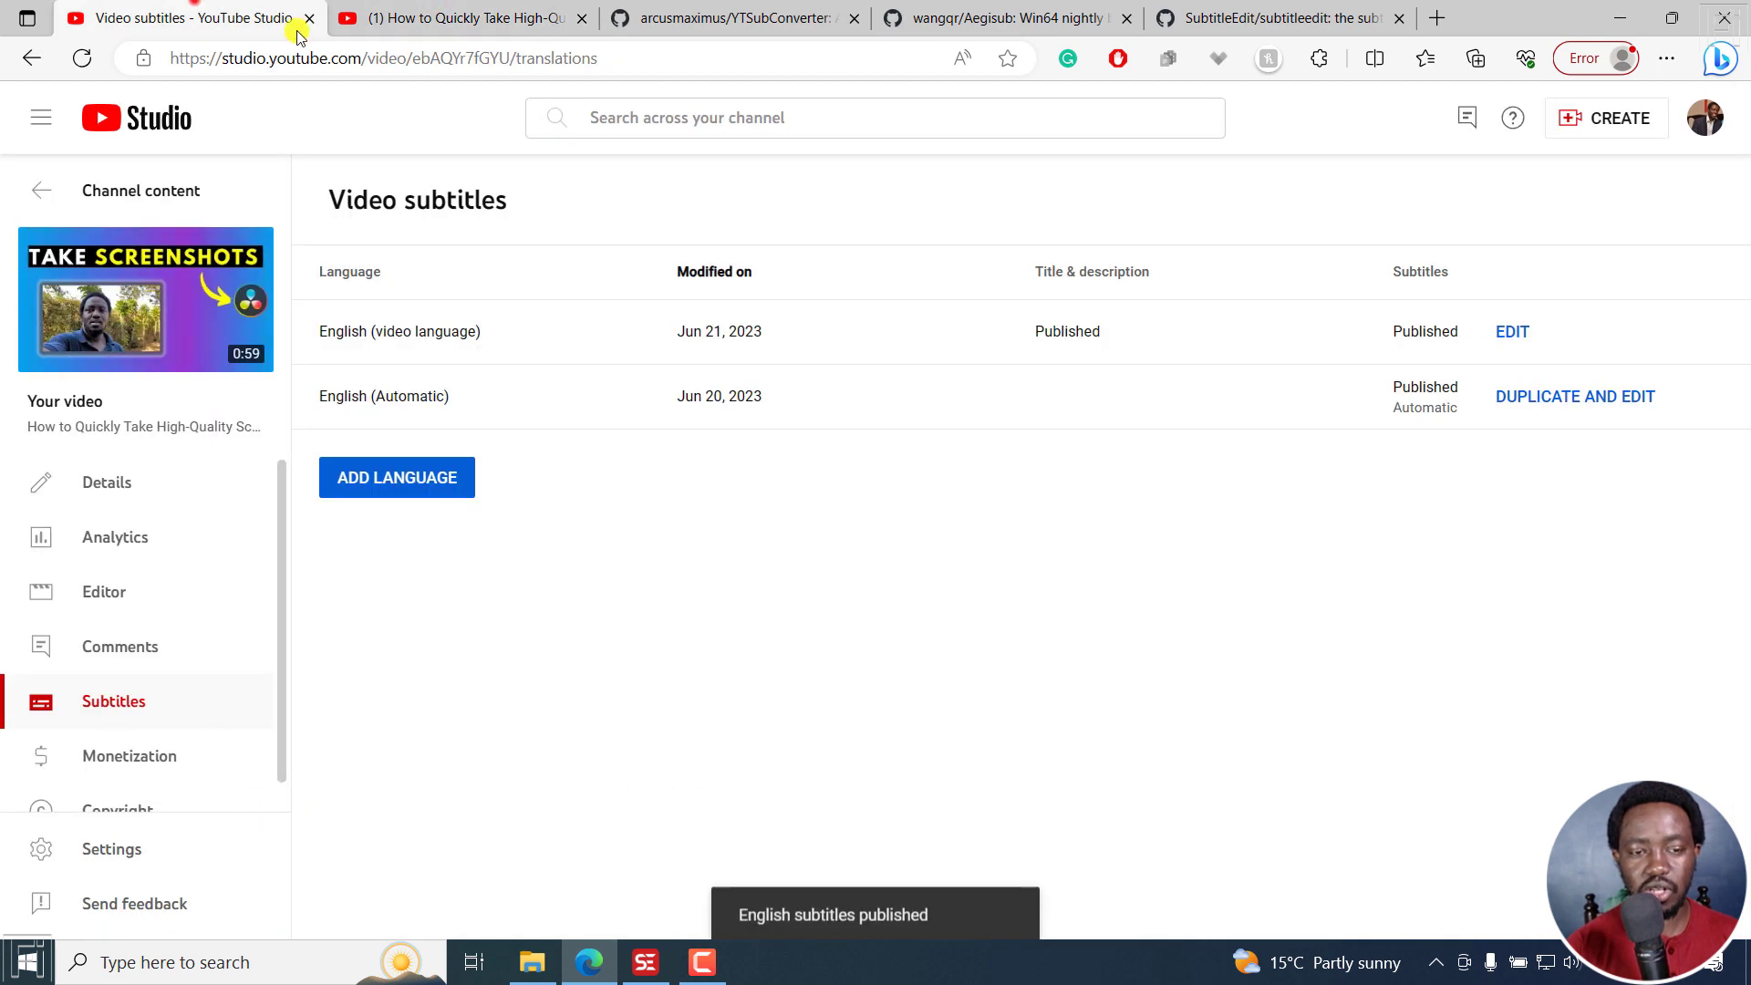
pyautogui.click(1556, 331)
pyautogui.click(1509, 438)
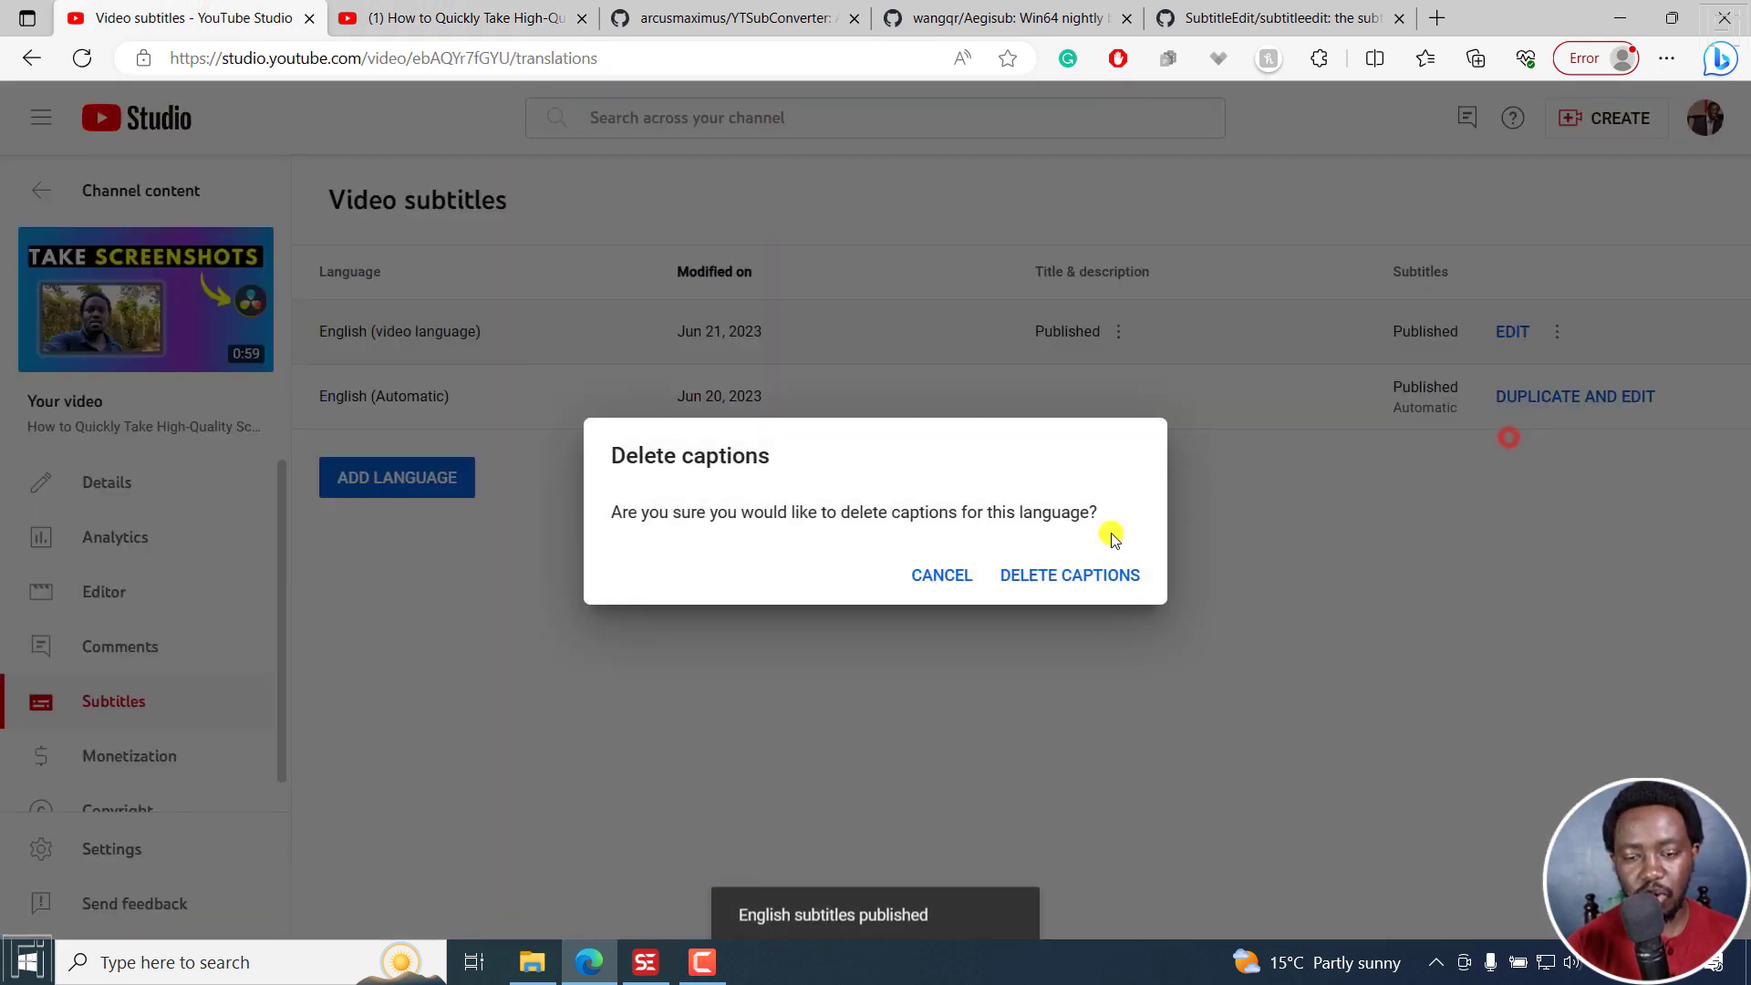
pyautogui.click(1083, 580)
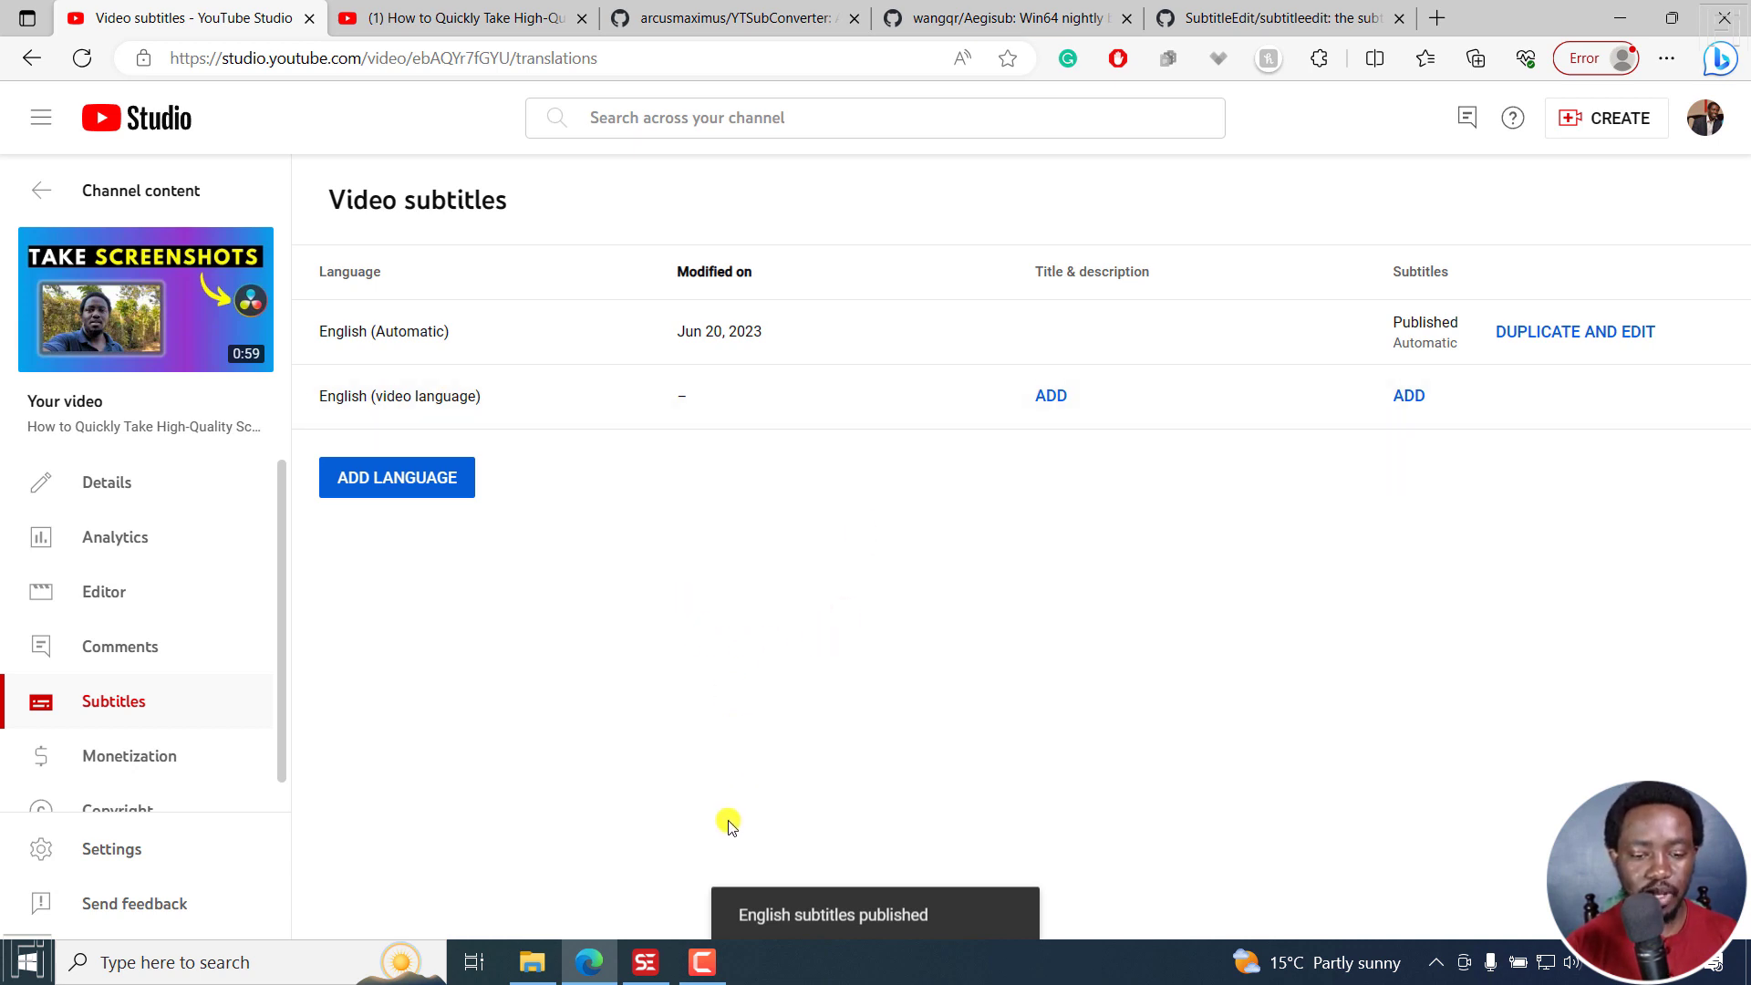
pyautogui.click(647, 965)
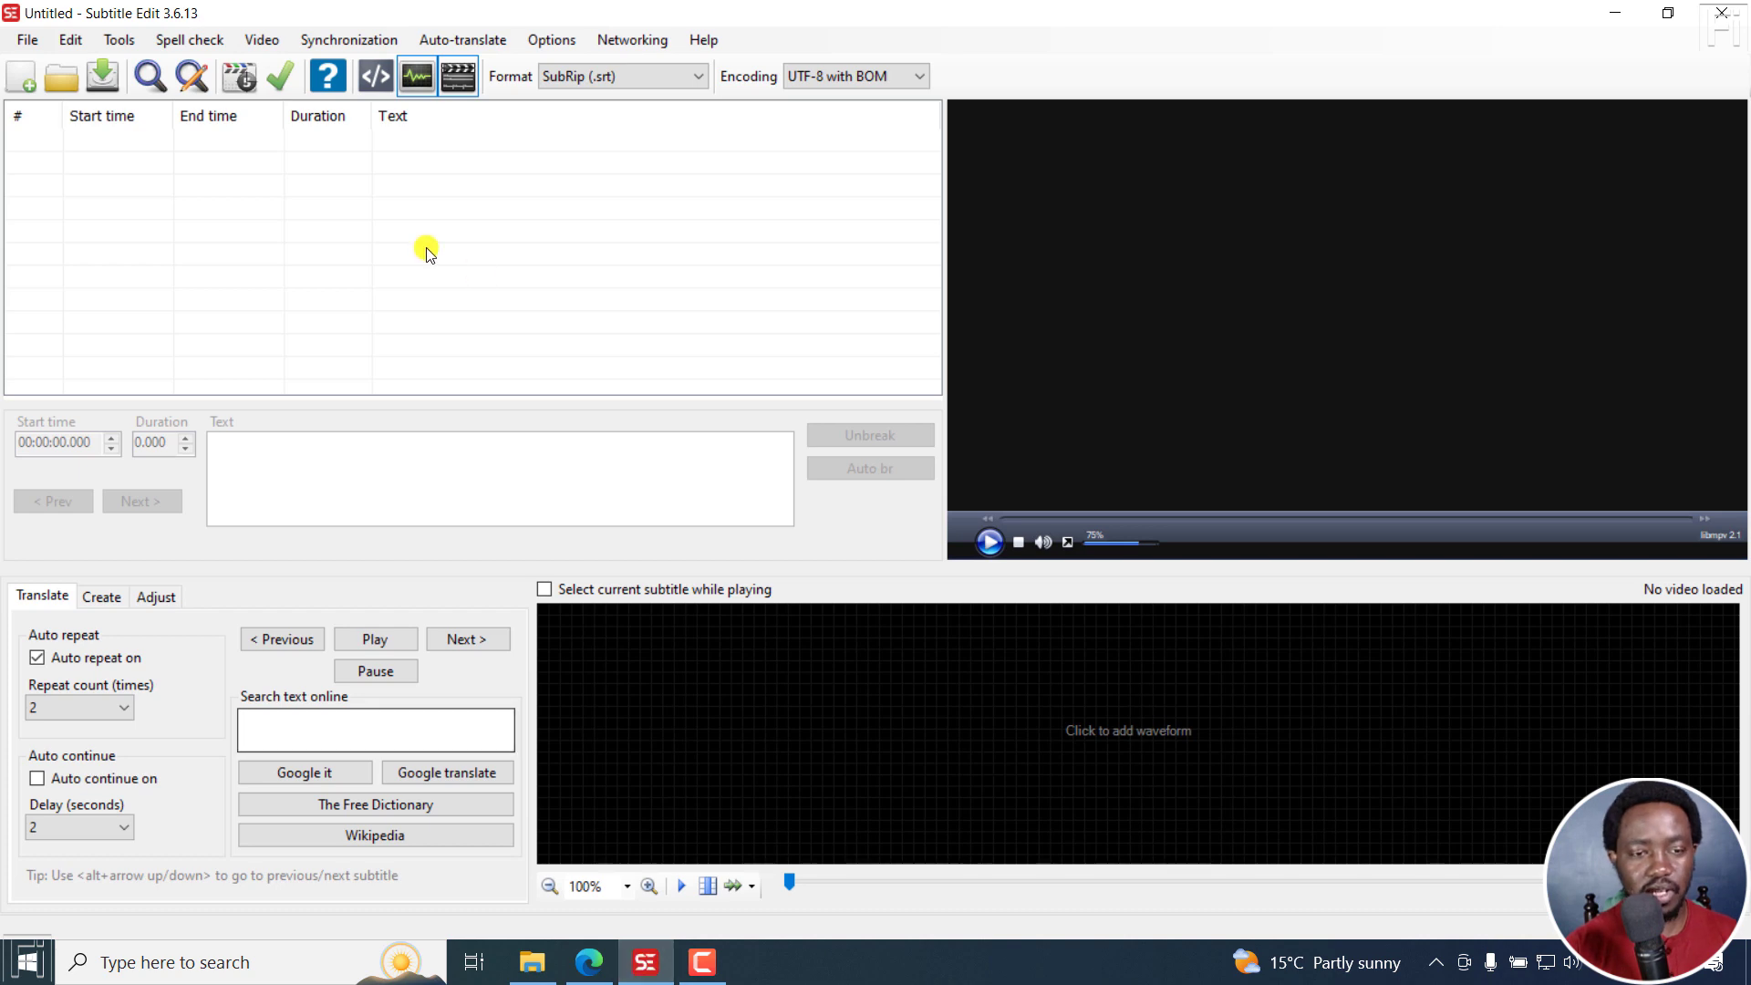
# Open the screenshot tutorial video in Subtitle Edit to show its waveform
pyautogui.click(265, 42)
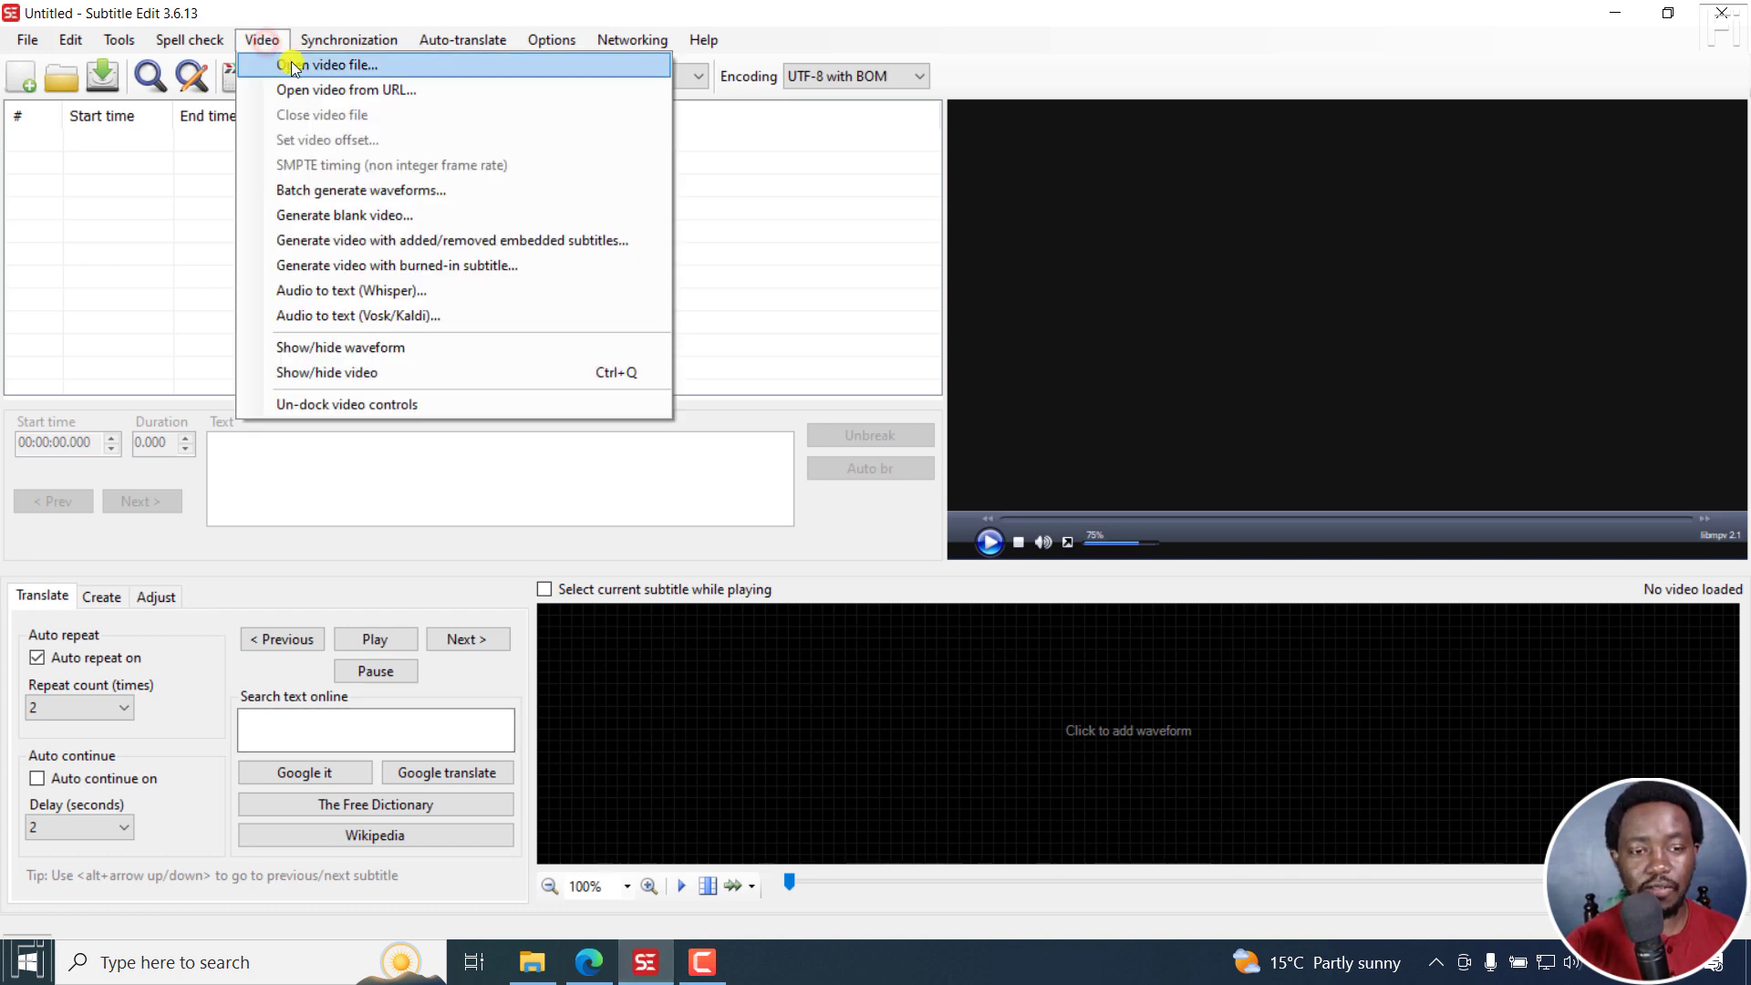
pyautogui.click(291, 66)
pyautogui.click(177, 241)
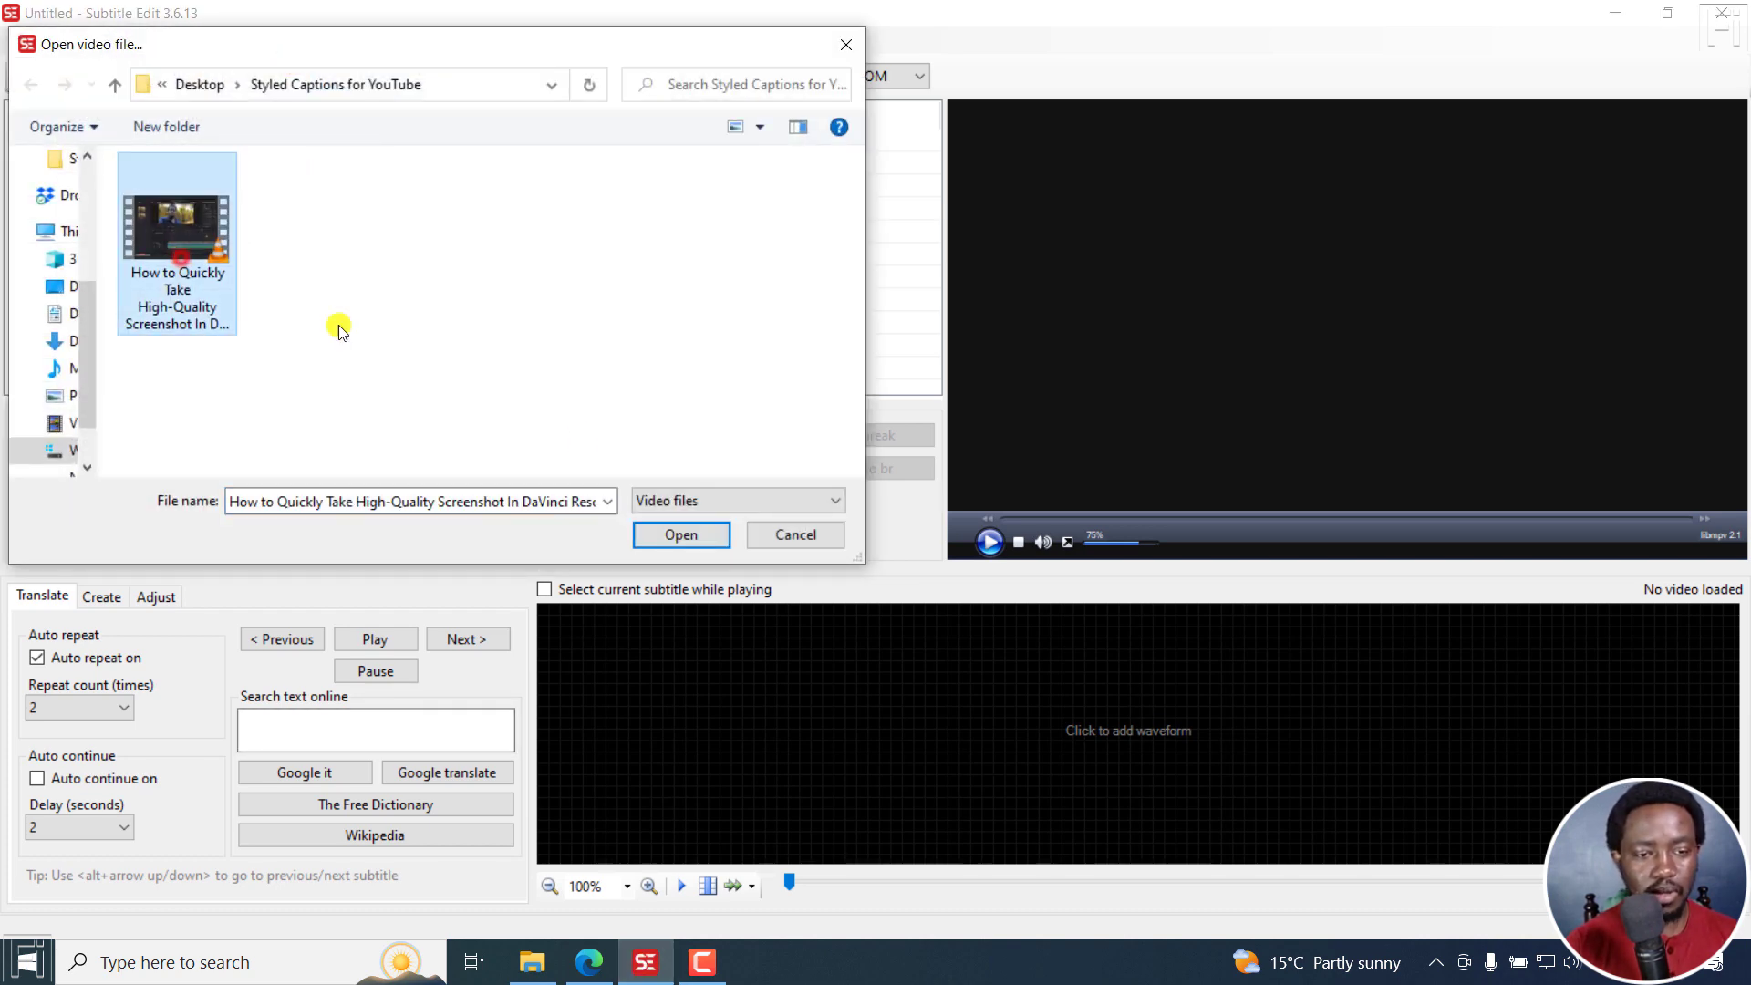
pyautogui.click(679, 534)
# Open the tutorial's matching SRT subtitle file
pyautogui.click(24, 41)
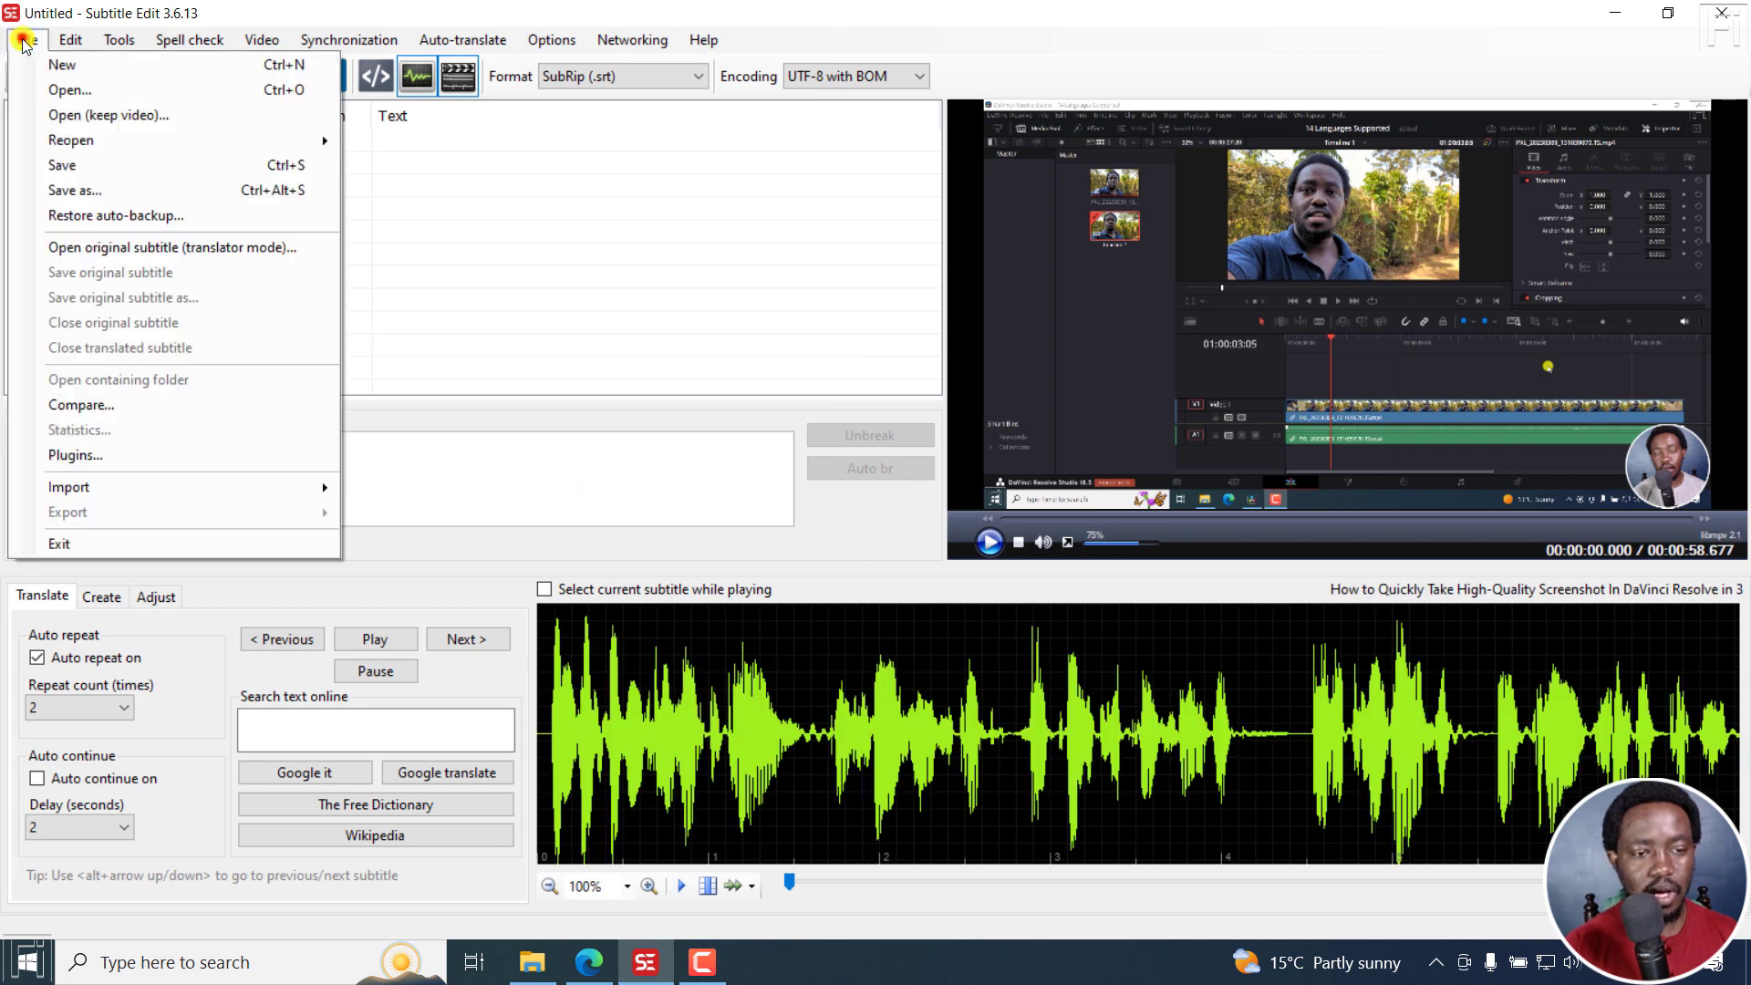
pyautogui.click(93, 96)
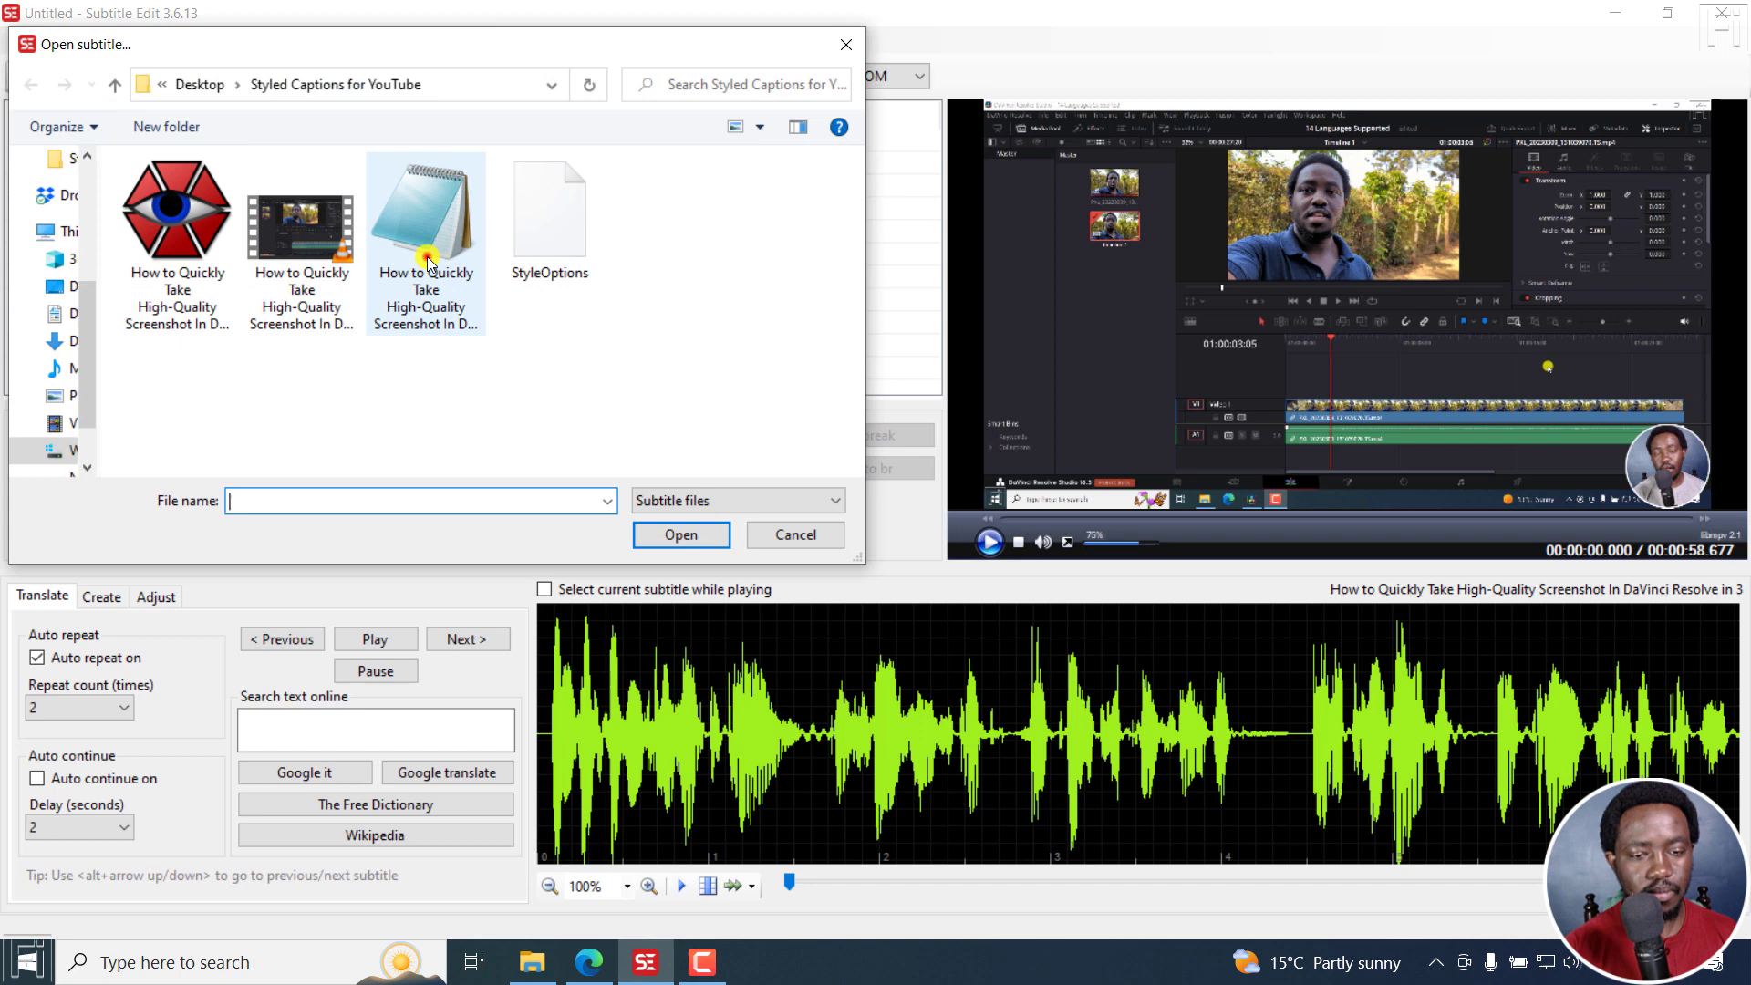
pyautogui.click(427, 263)
pyautogui.click(682, 536)
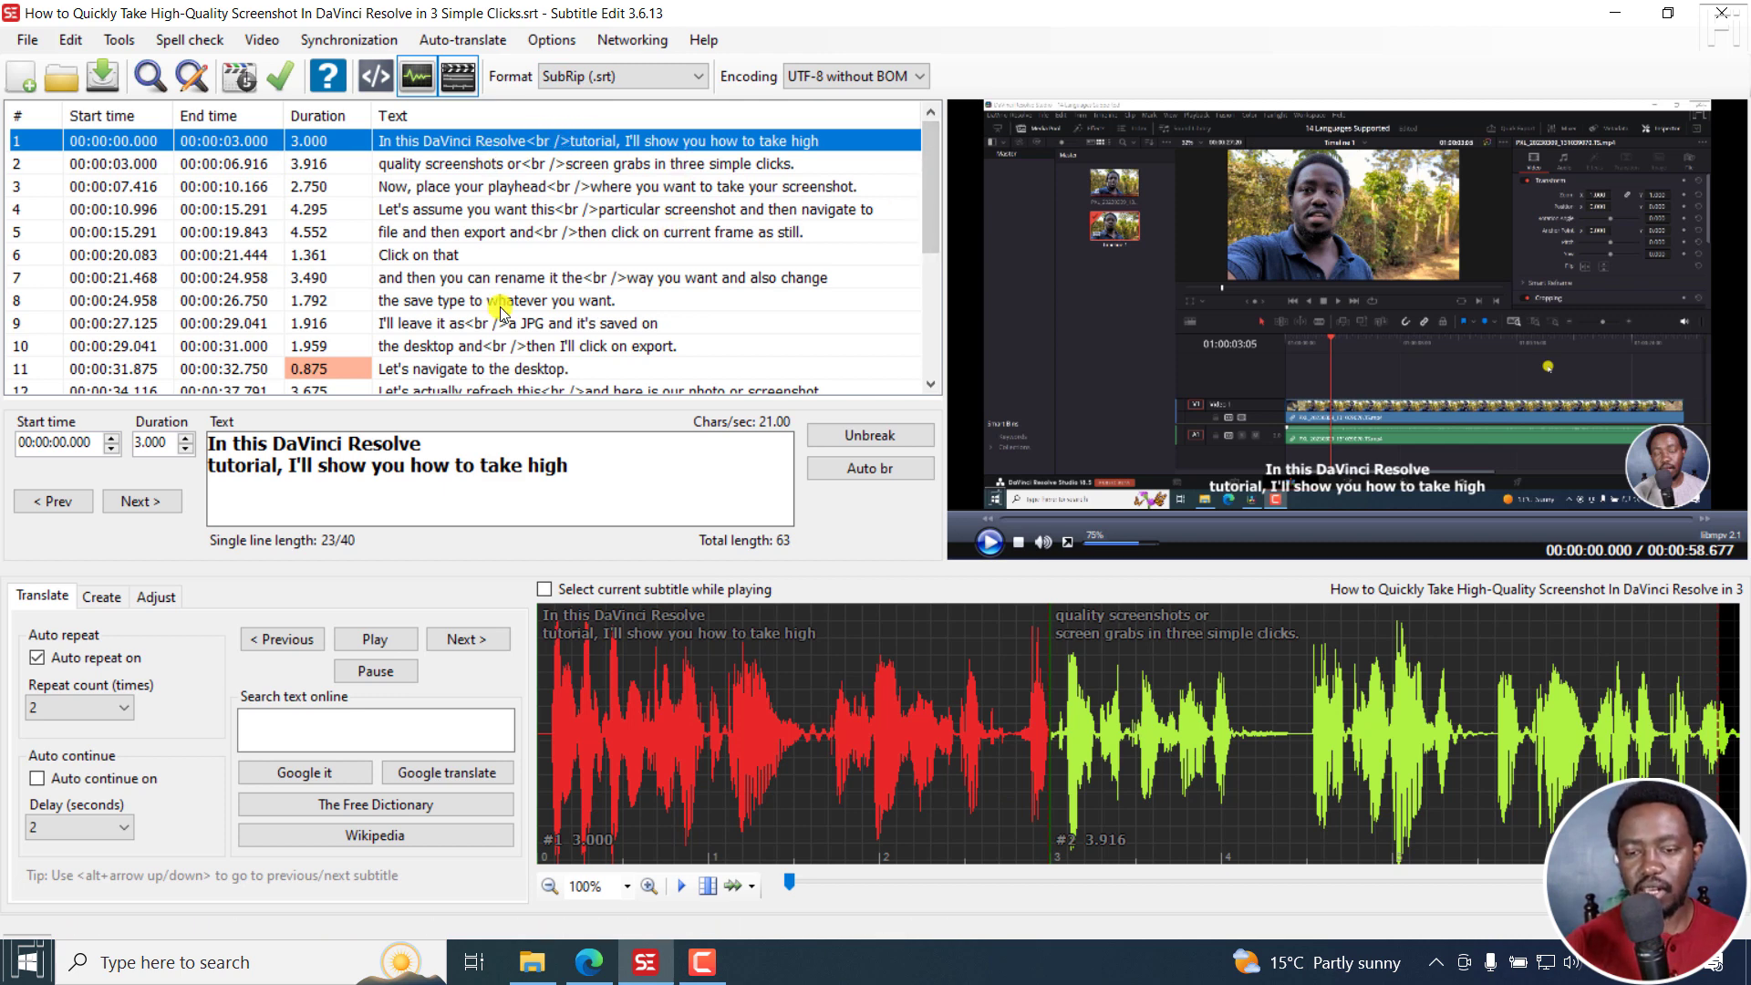
# Convert the subtitles to Advanced Sub Station Alpha and select all lines
pyautogui.click(689, 78)
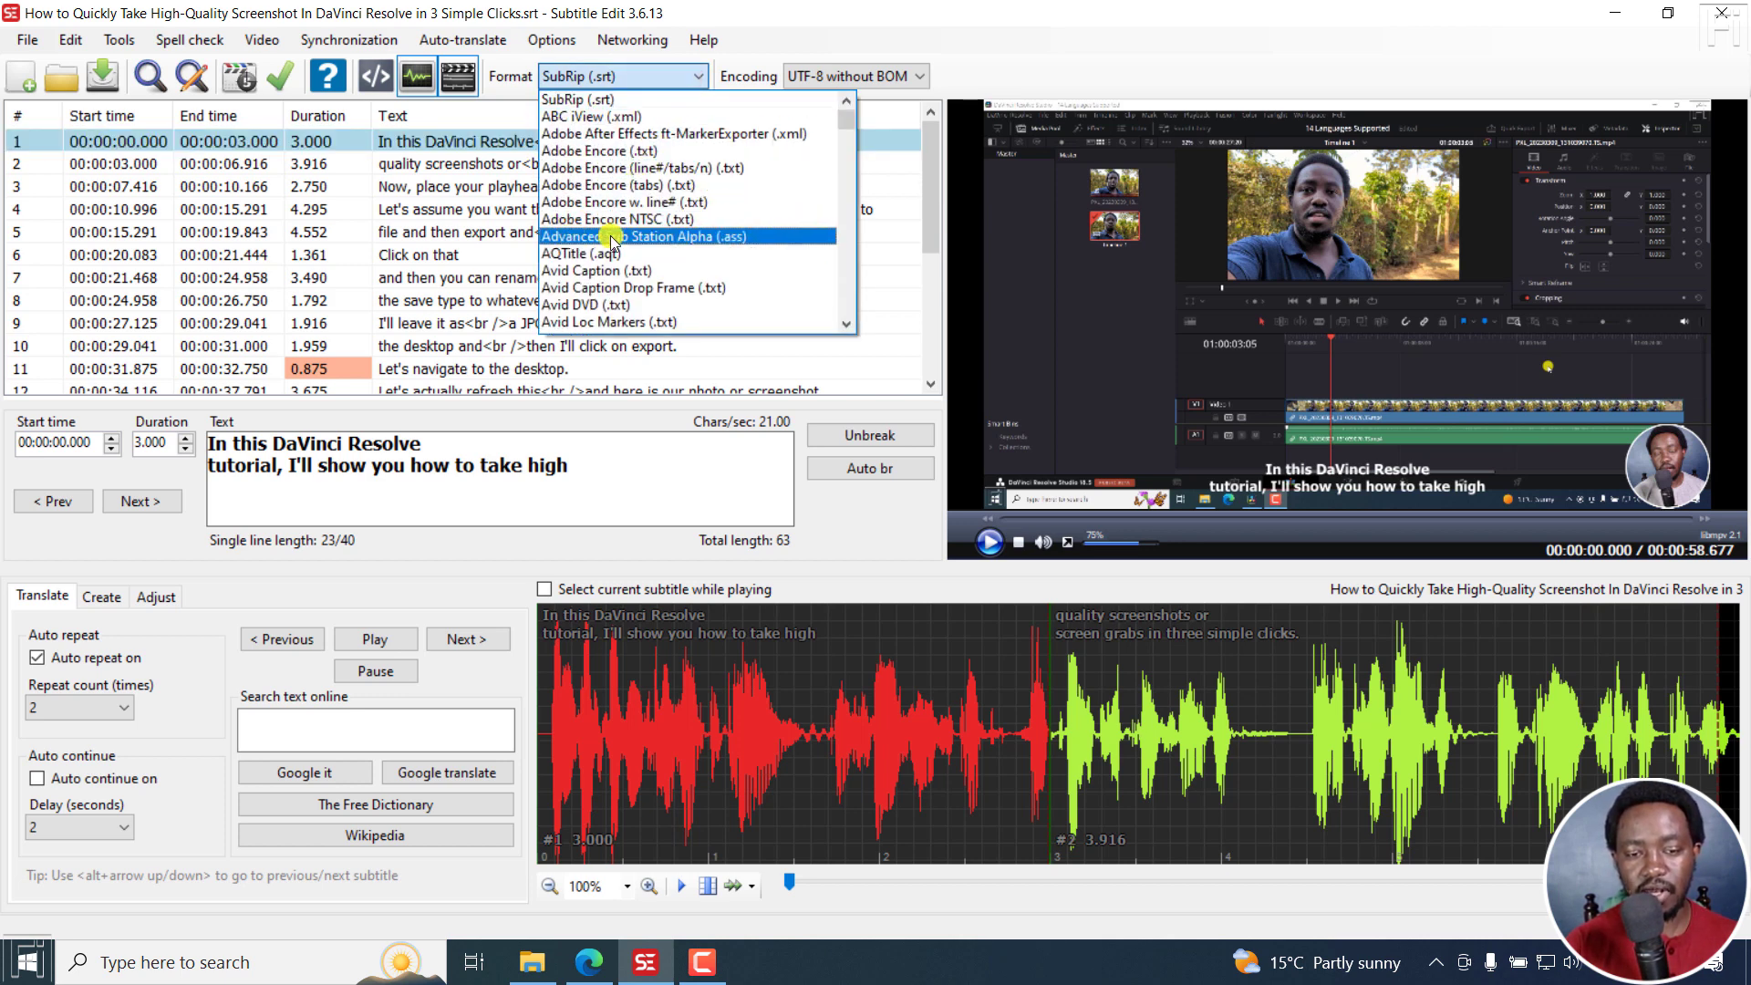
pyautogui.click(718, 239)
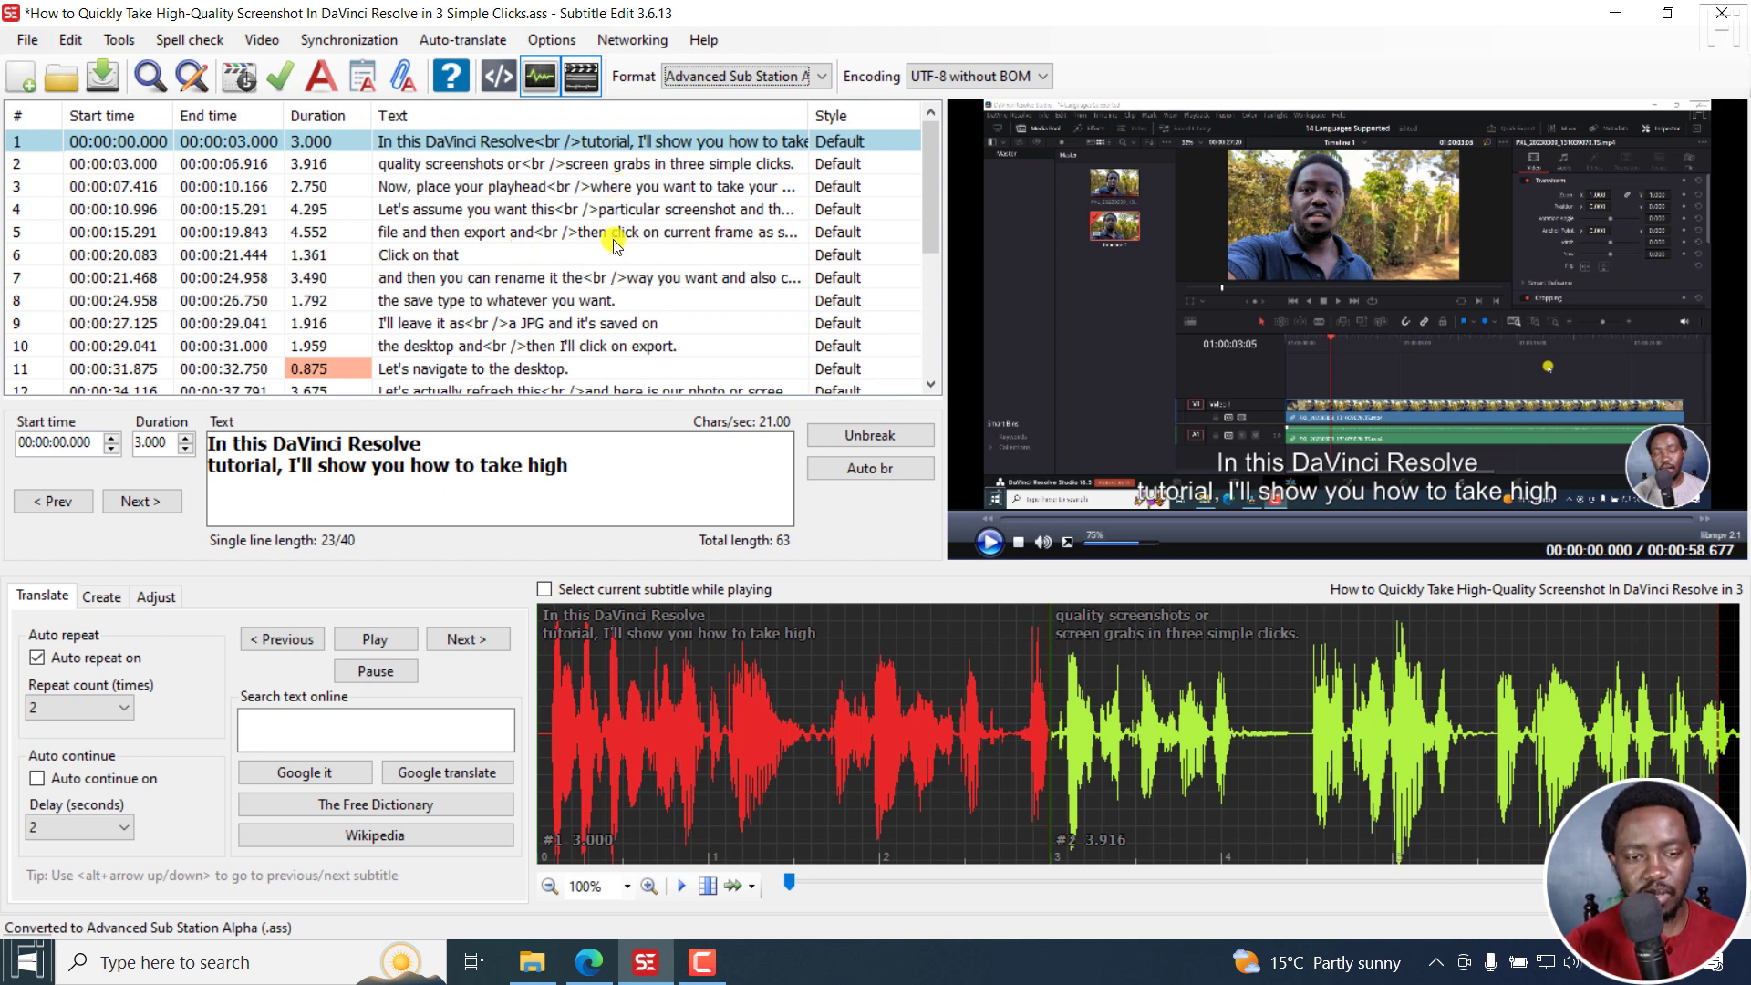
pyautogui.click(604, 212)
pyautogui.hotkey('ctrl', 'a')
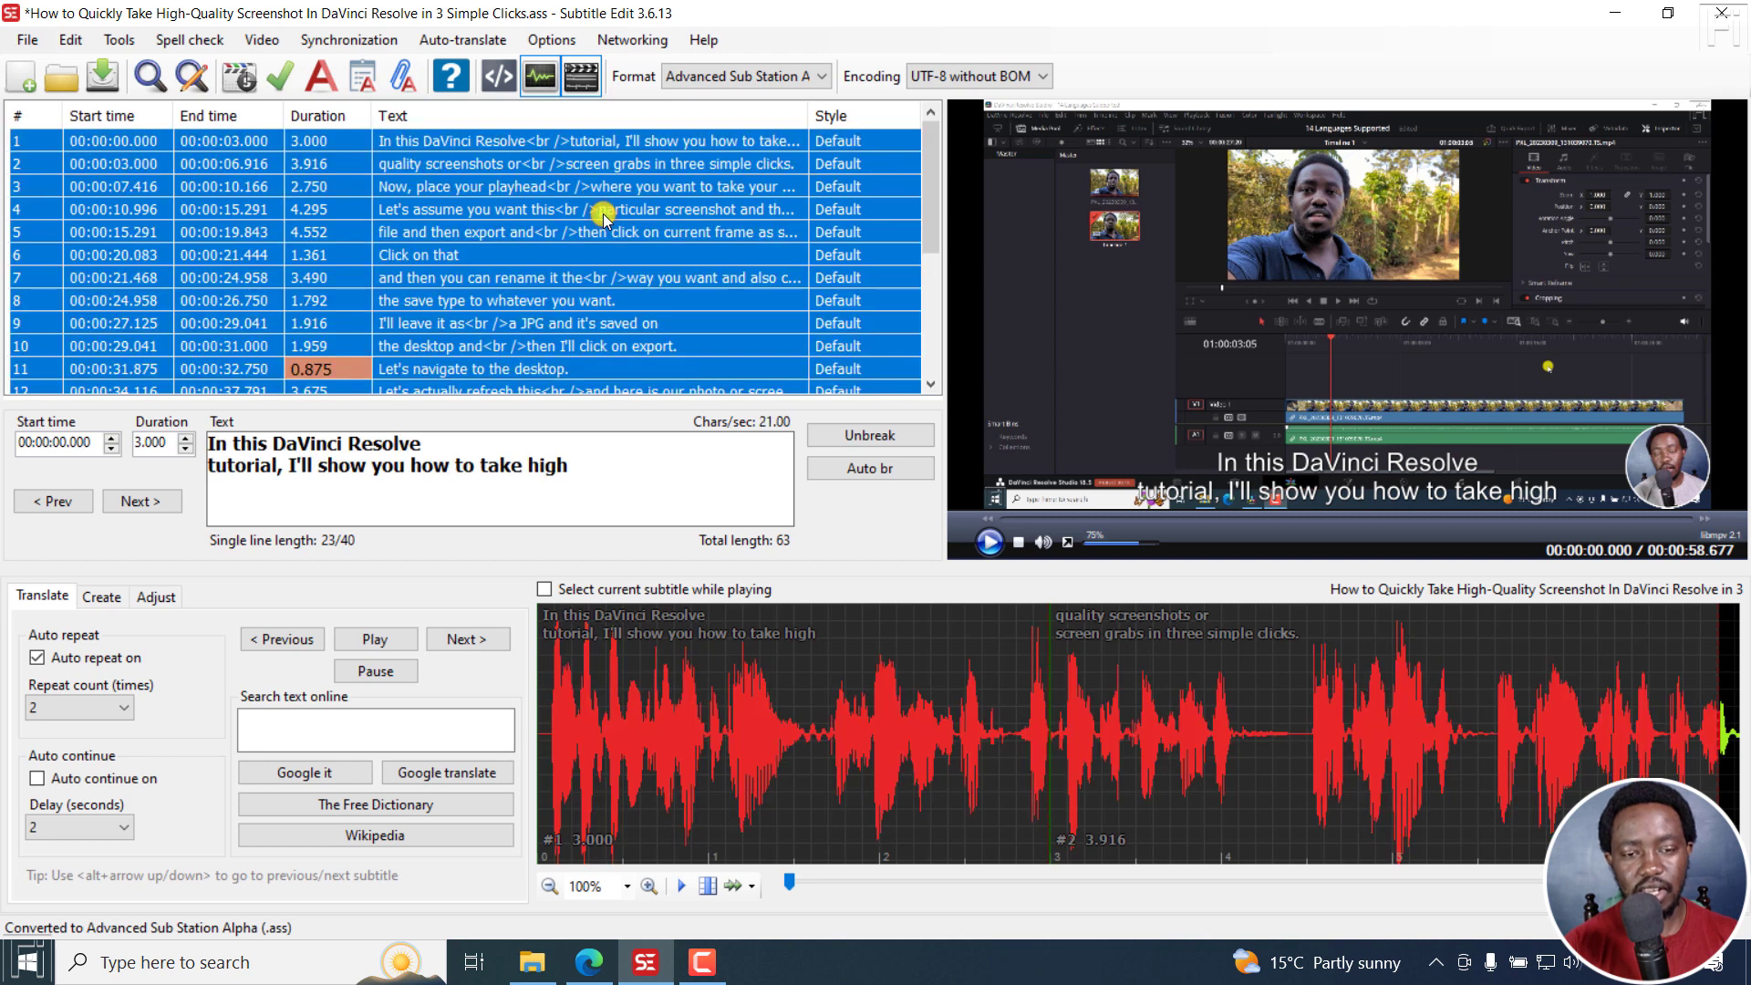
# Set the Default ASSA style to font size 50 with an Opaque box border, and apply it
pyautogui.click(319, 82)
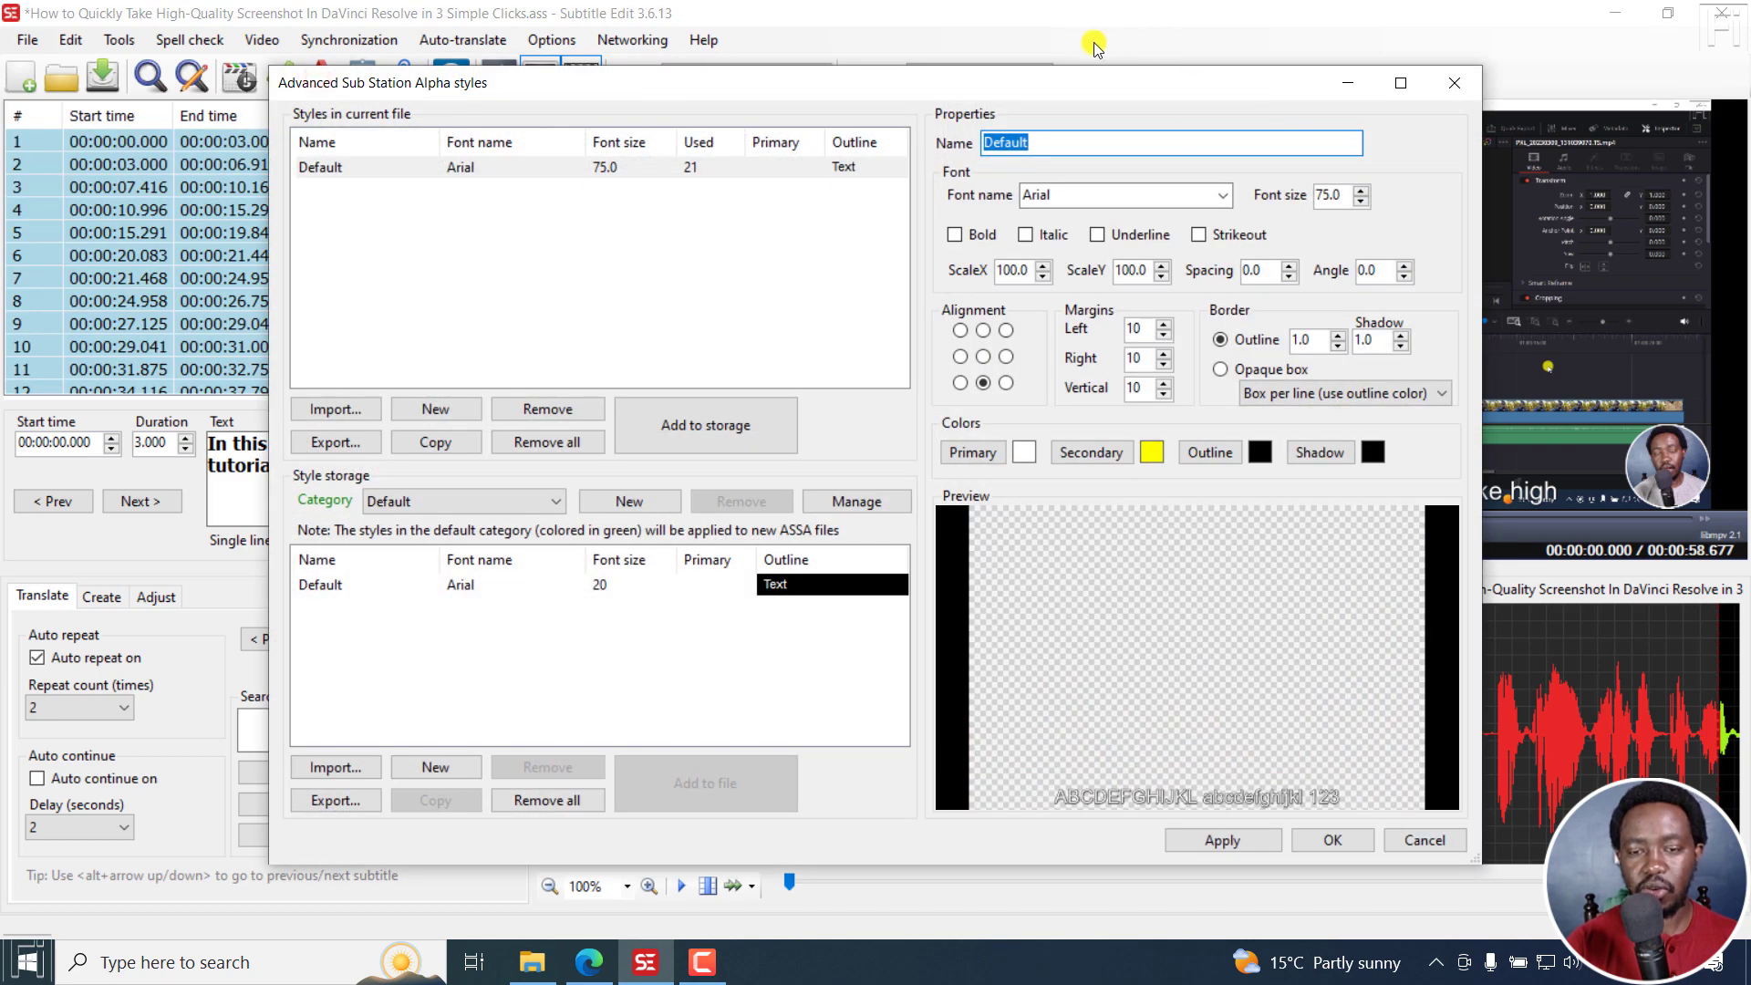
pyautogui.moveTo(1206, 96); pyautogui.dragTo(1115, 50)
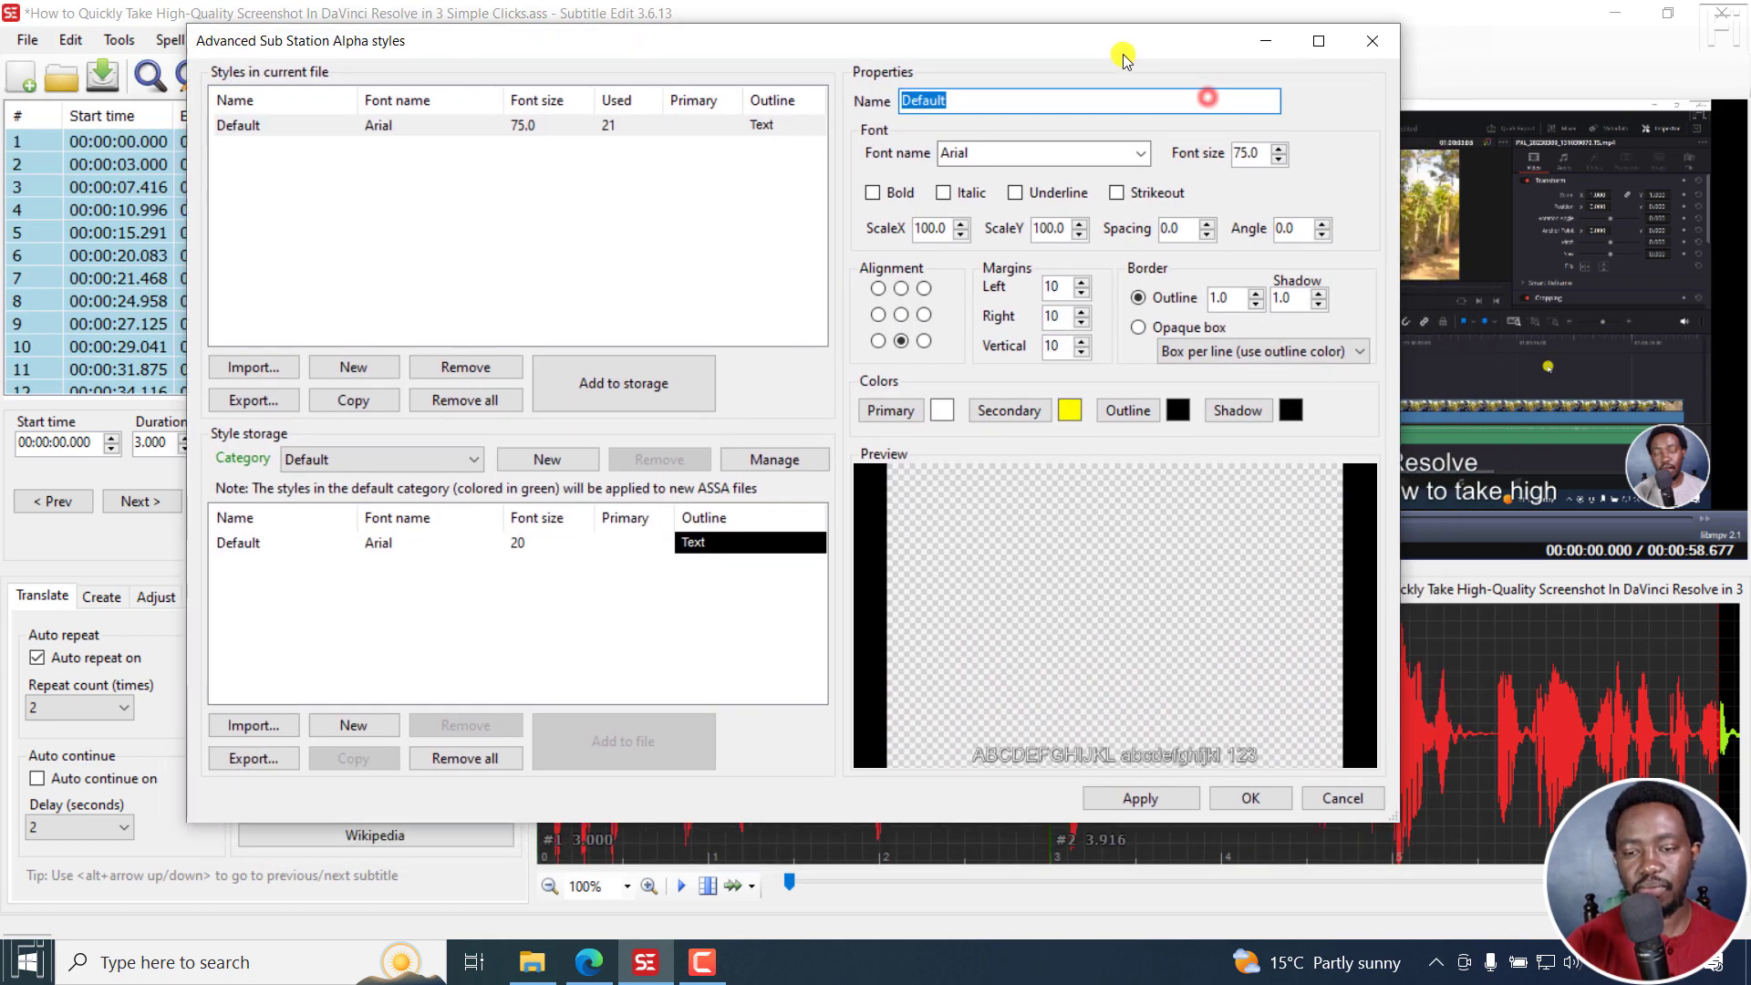
pyautogui.moveTo(1255, 149); pyautogui.dragTo(1219, 152)
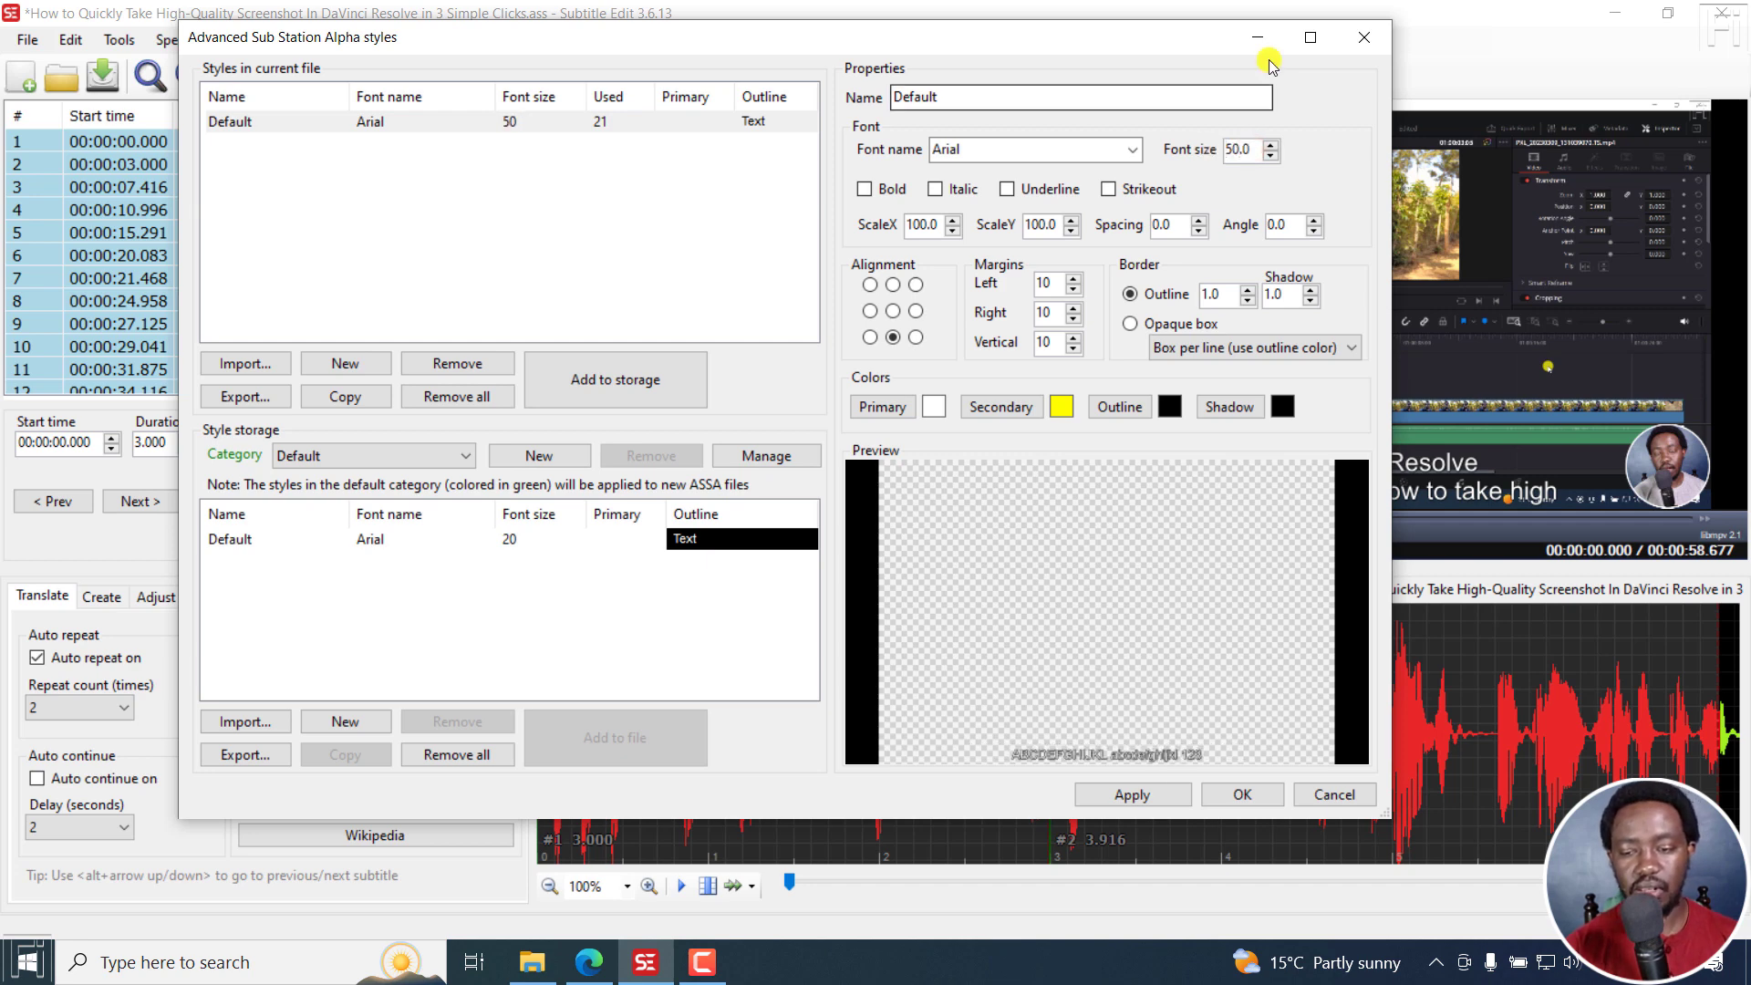
pyautogui.moveTo(1141, 37); pyautogui.dragTo(898, 31)
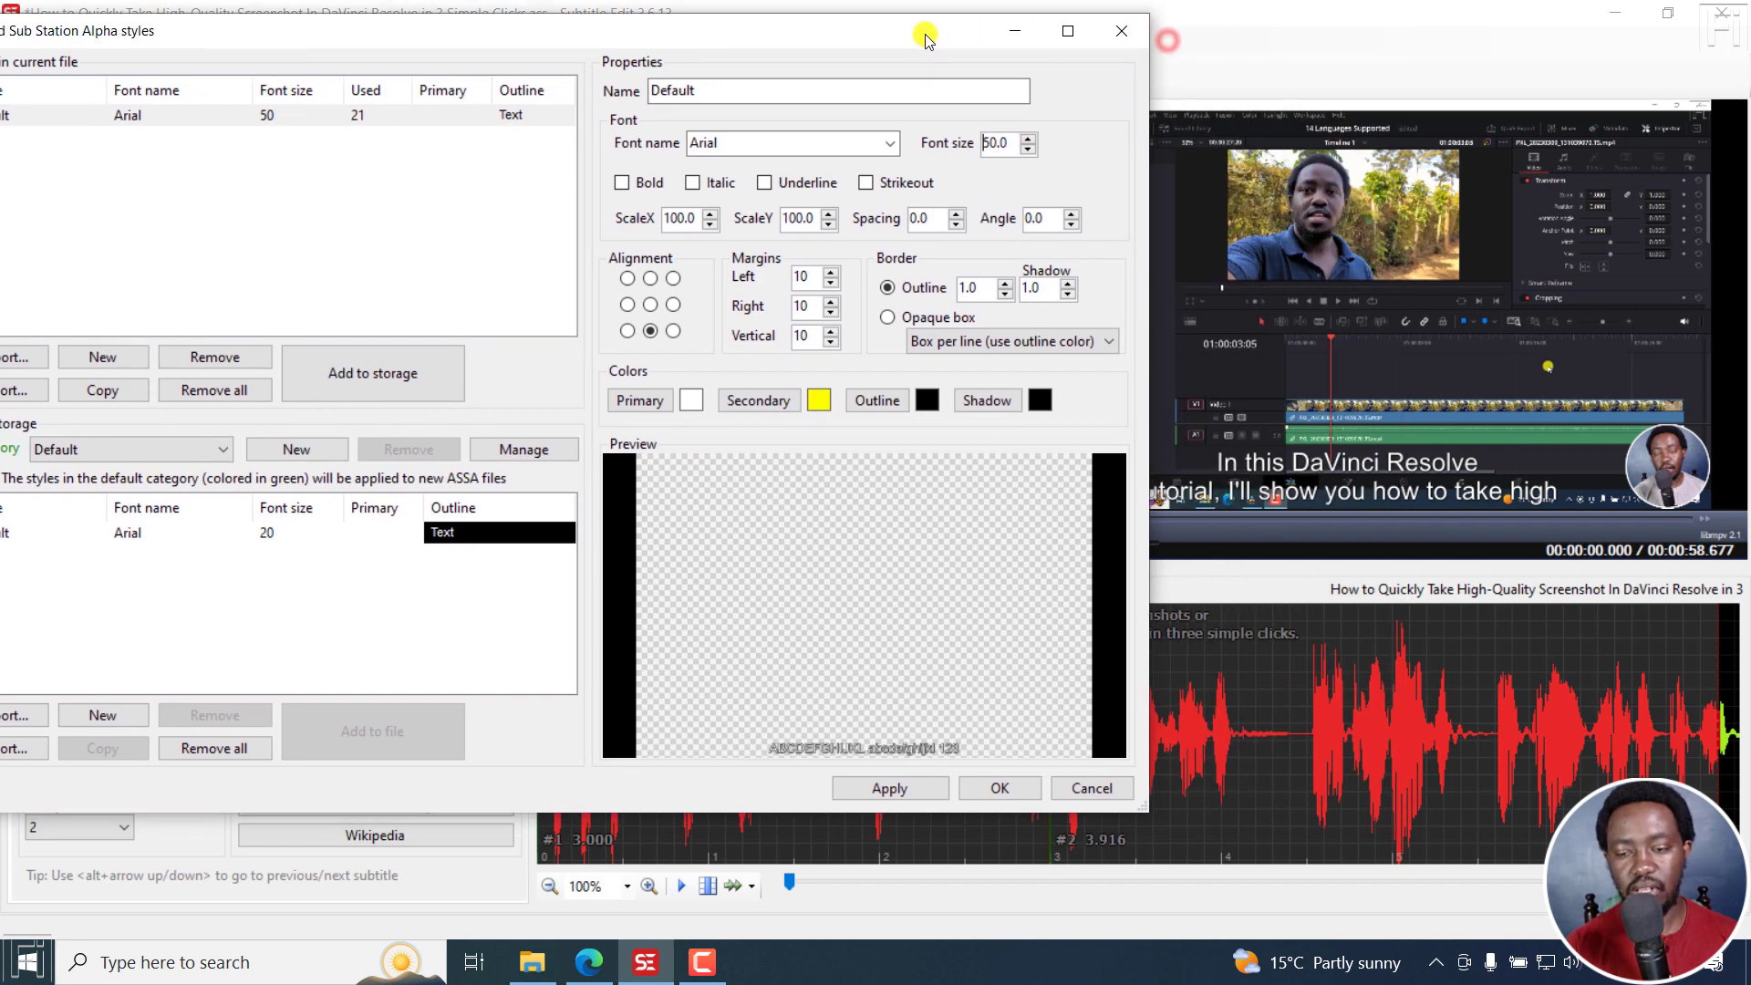
pyautogui.click(887, 790)
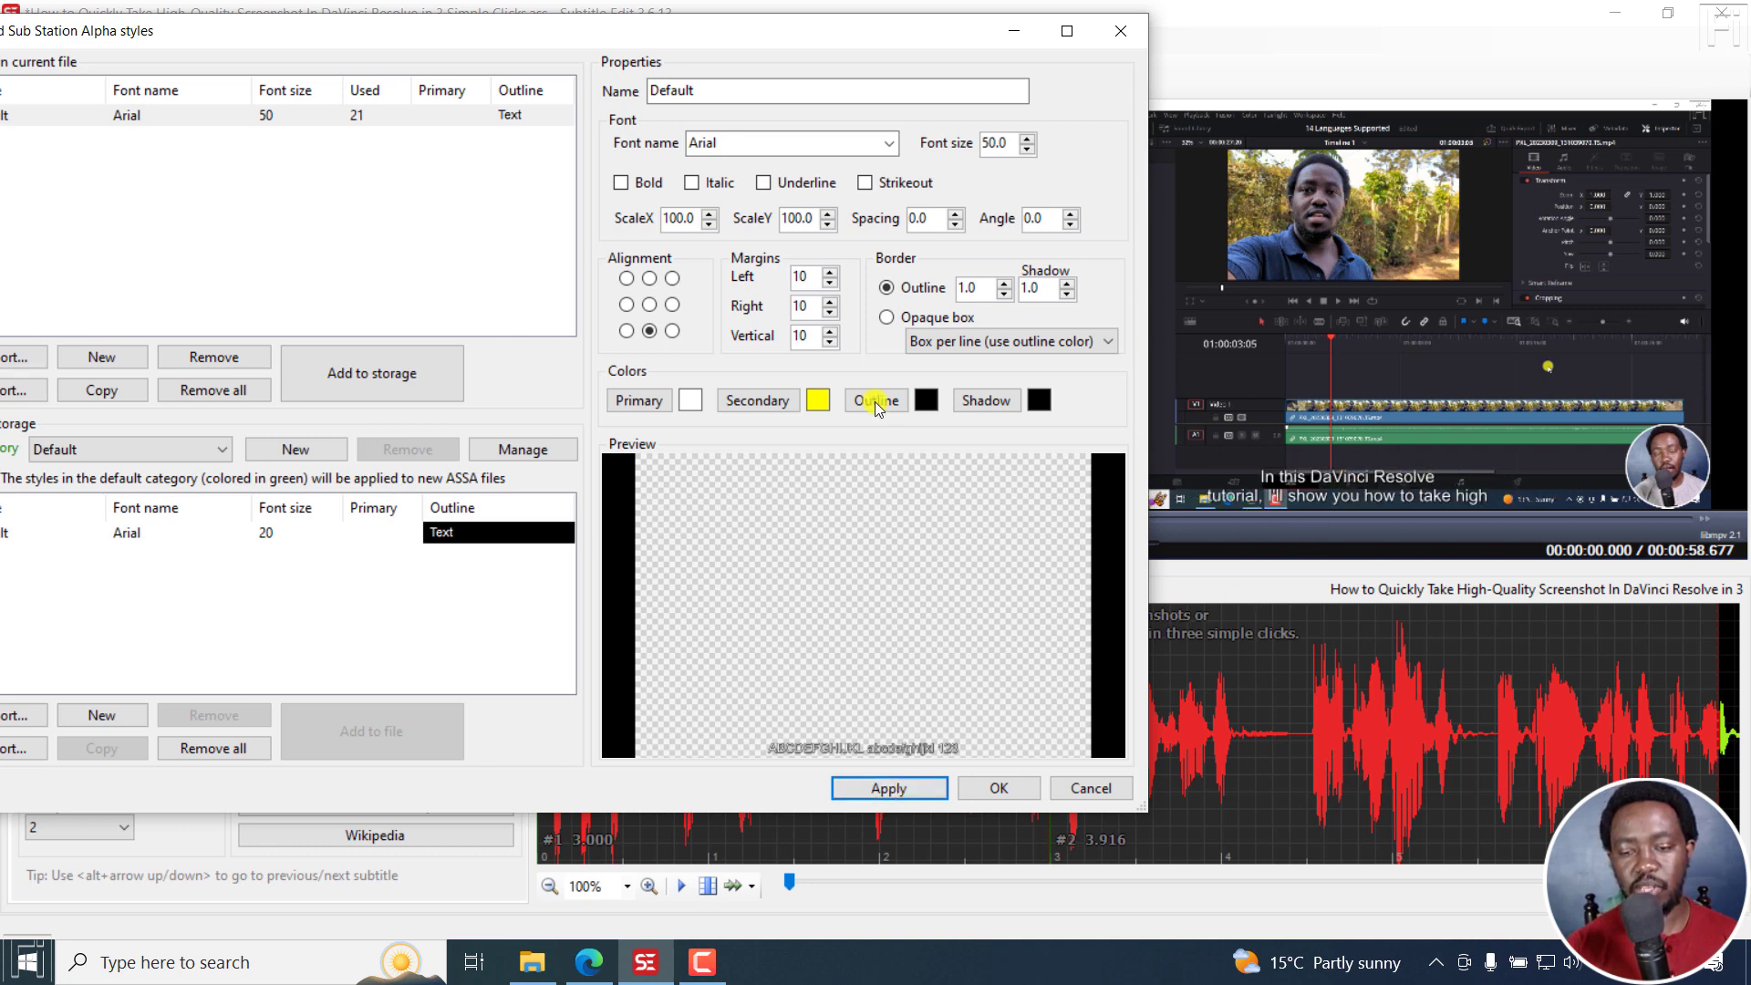
pyautogui.moveTo(828, 42); pyautogui.dragTo(1038, 47)
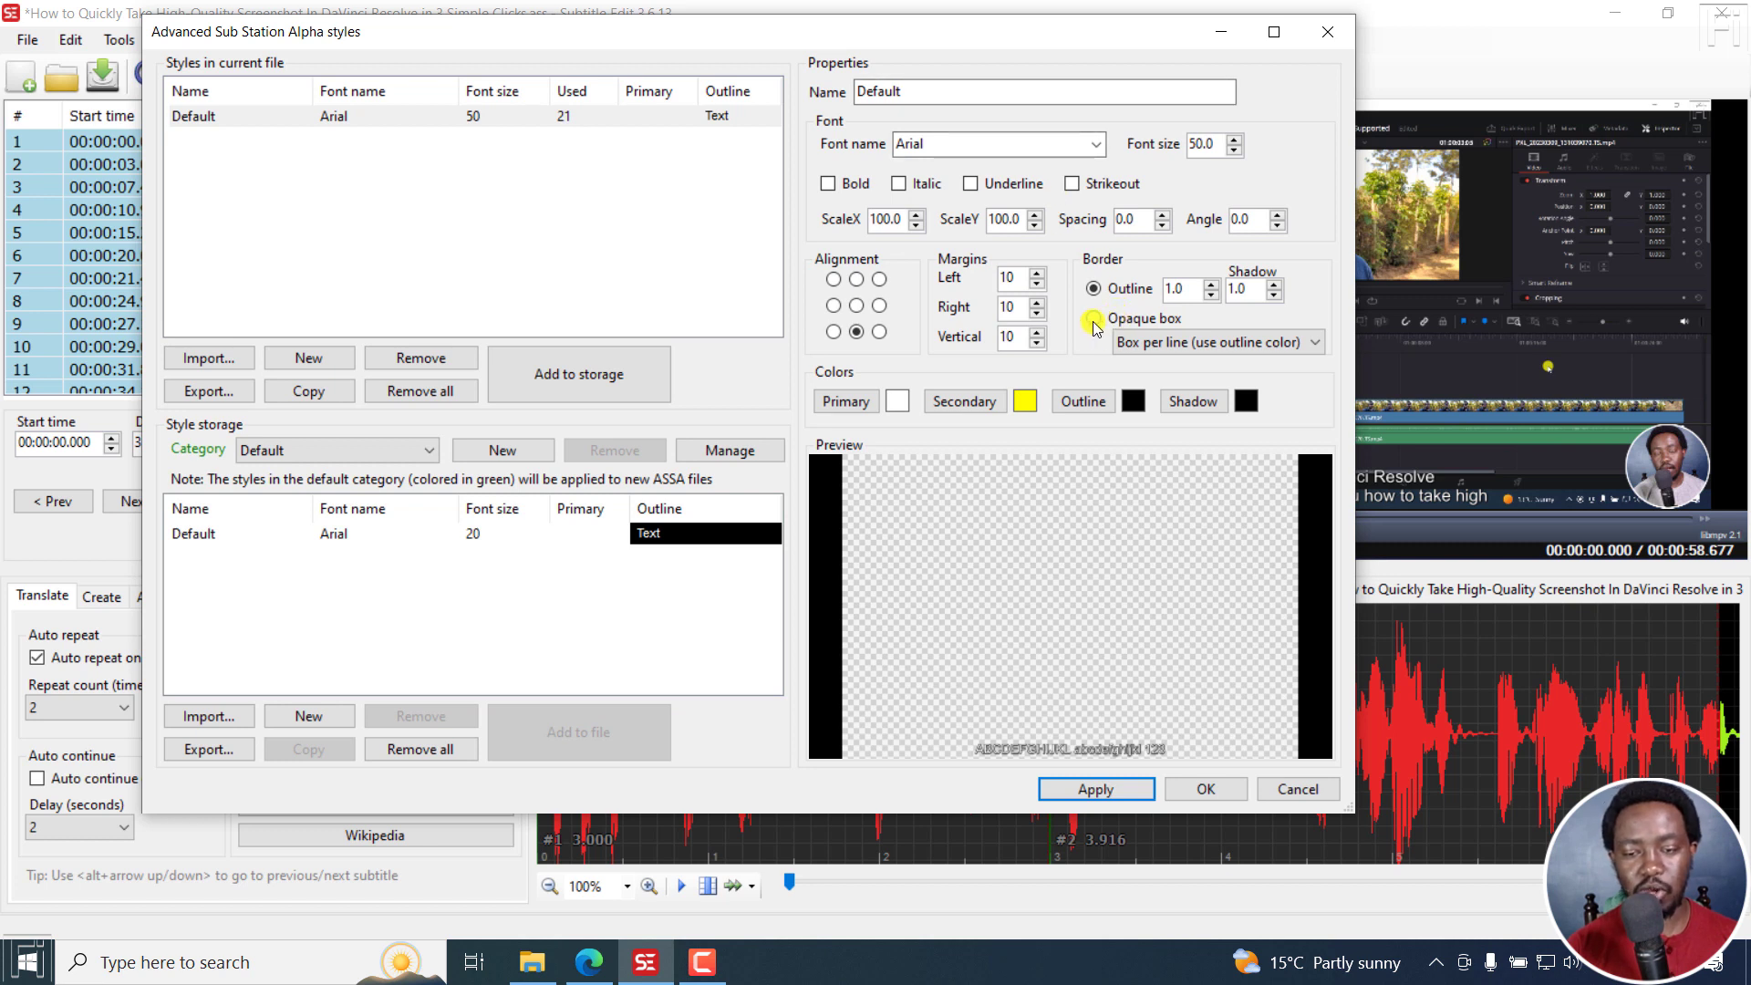
pyautogui.click(1094, 320)
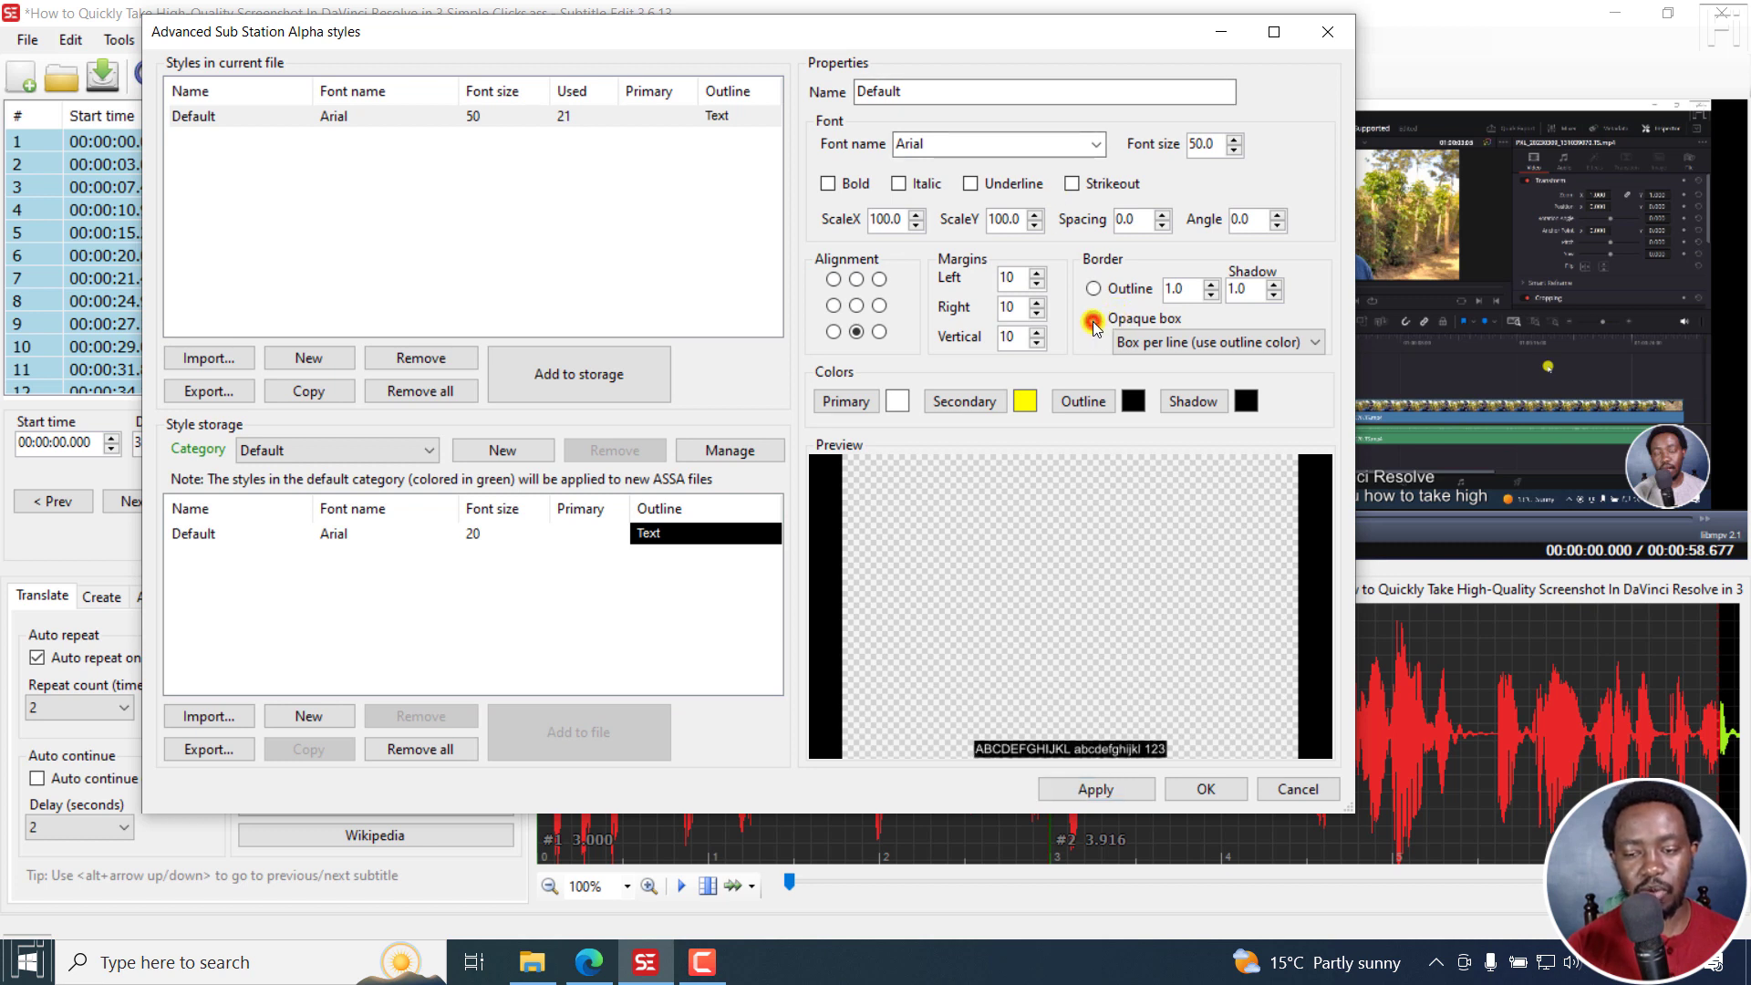
pyautogui.click(1090, 791)
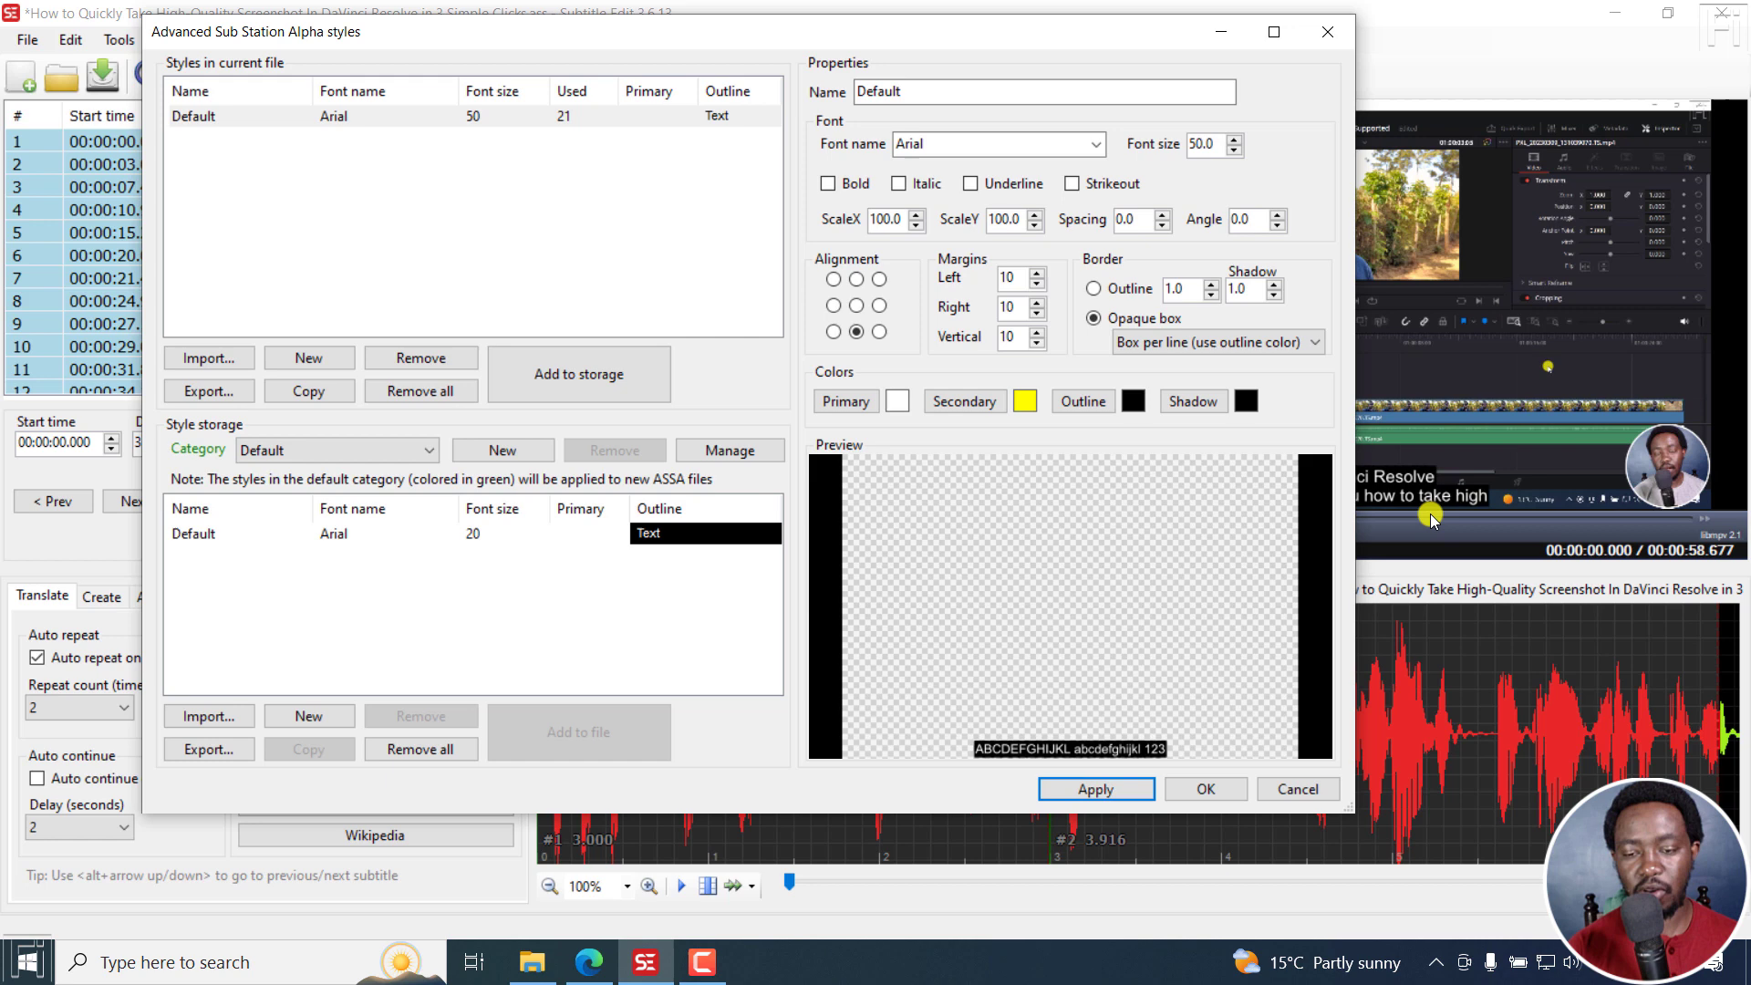
pyautogui.click(1221, 790)
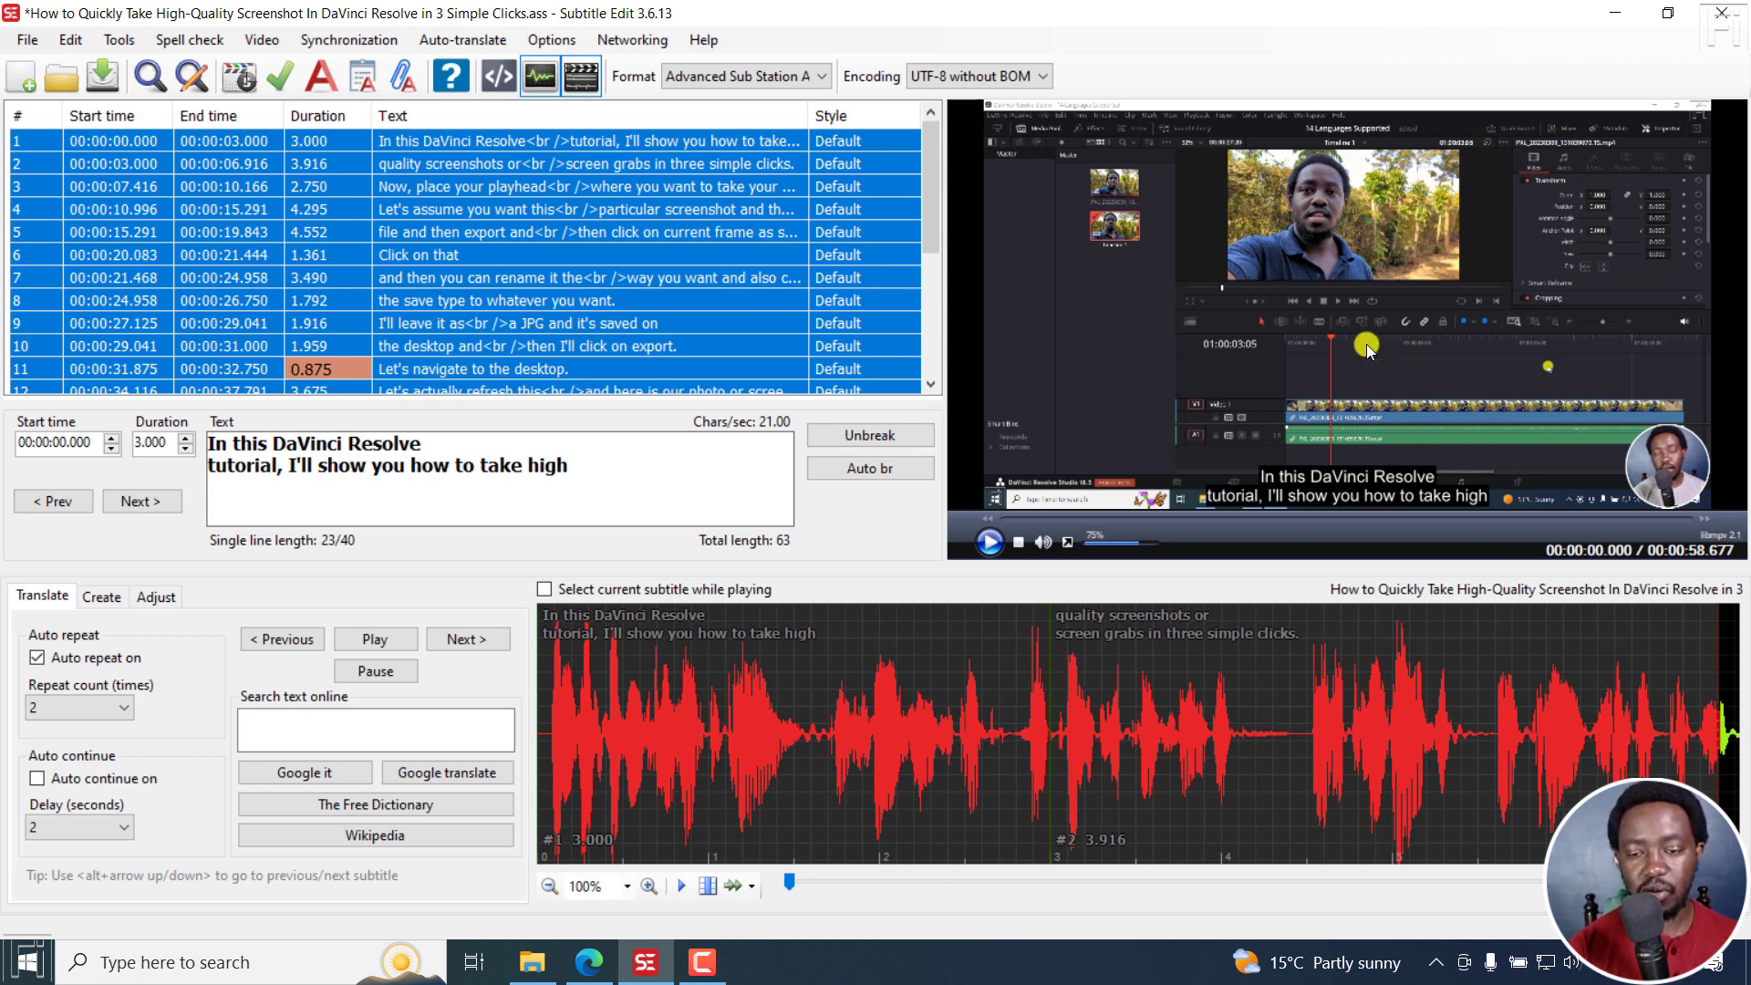
# Align subtitle 1 to Top/center
pyautogui.click(591, 144)
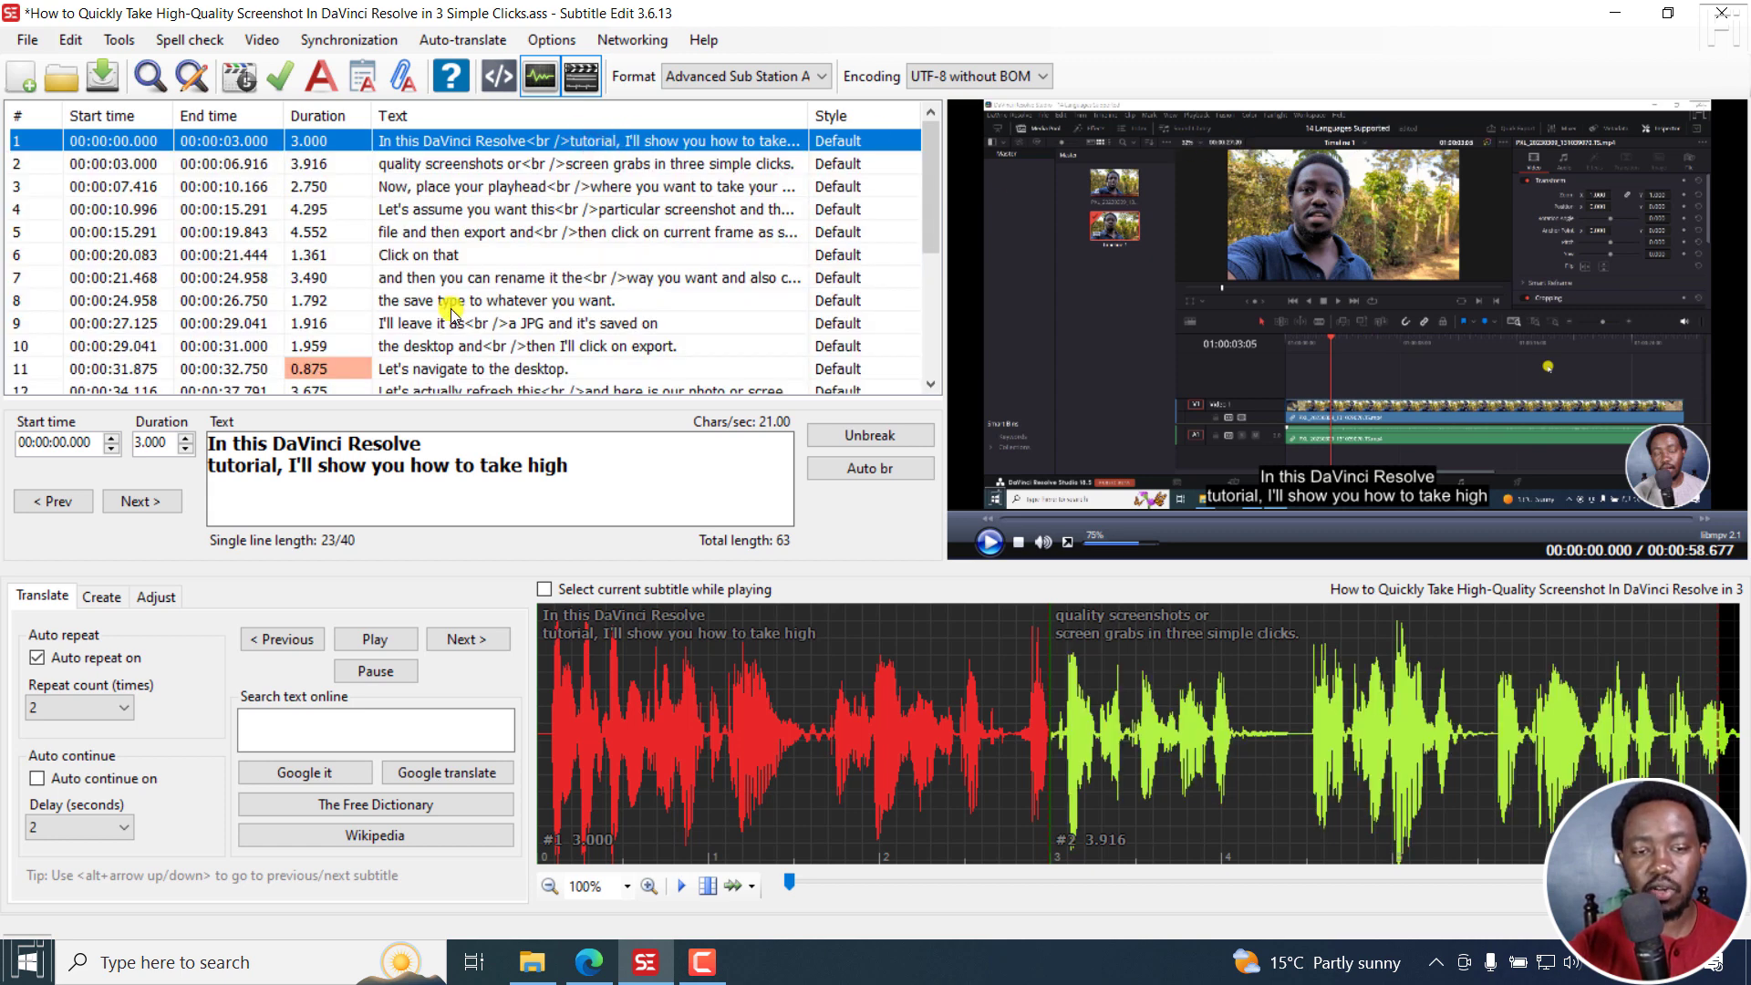
pyautogui.rightClick(508, 141)
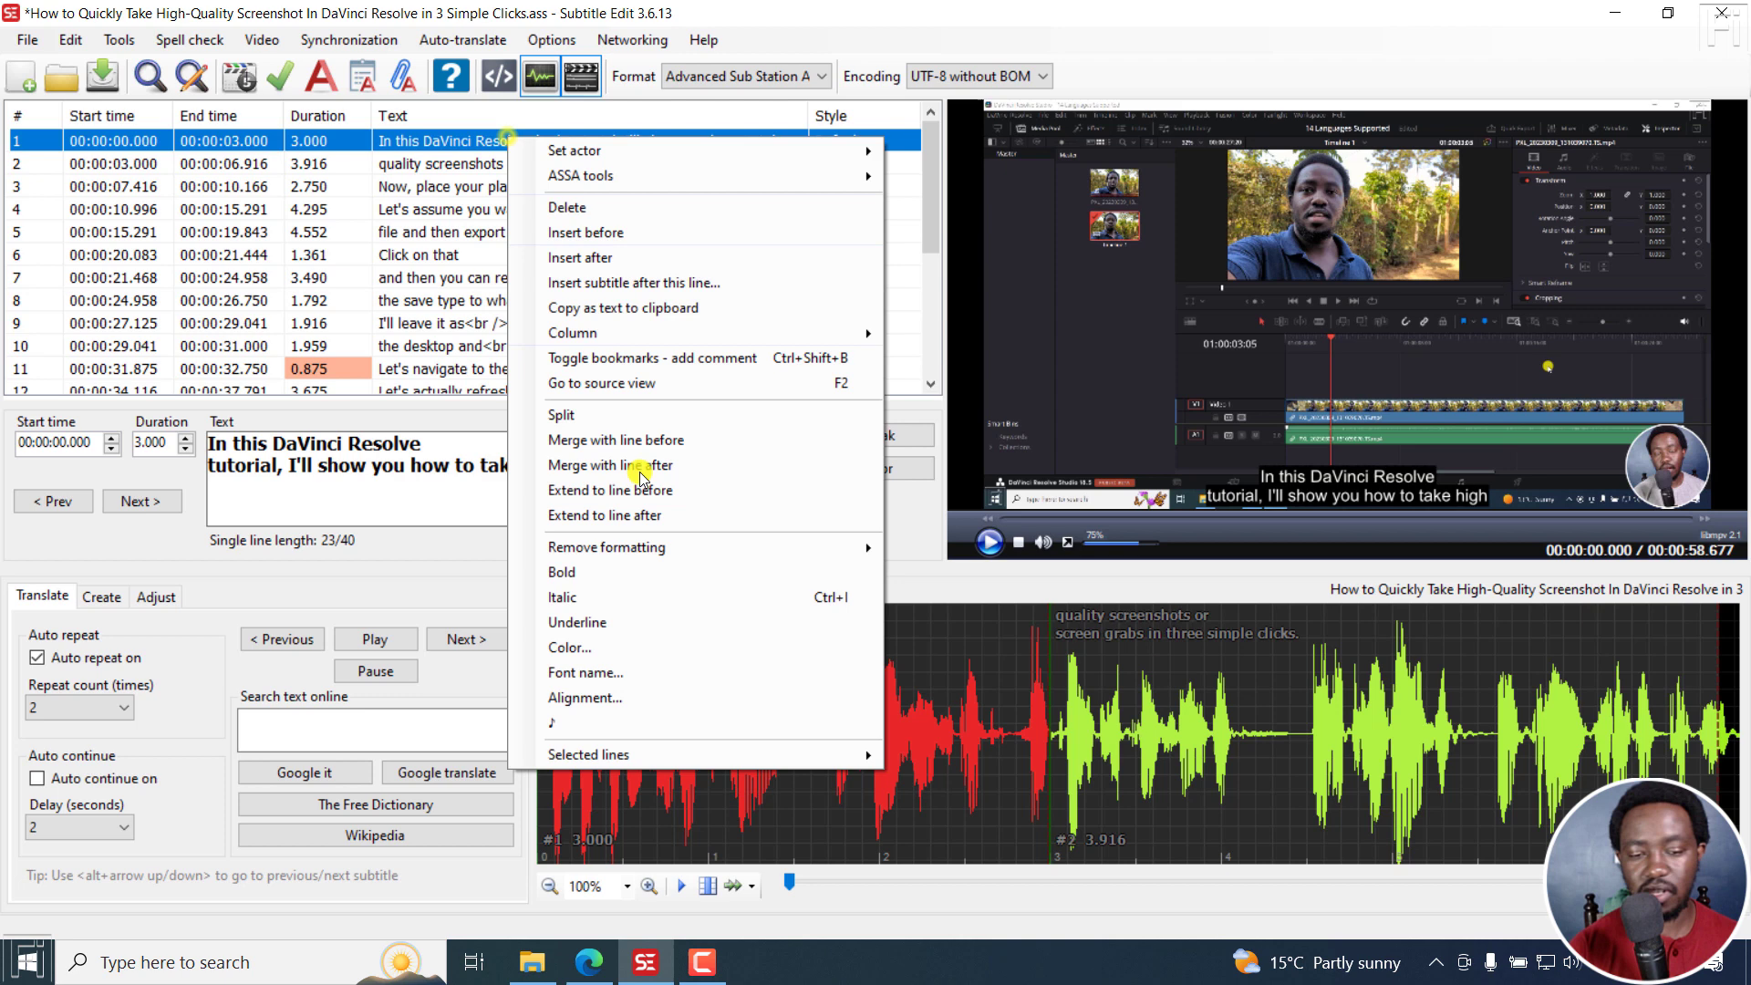
pyautogui.click(645, 693)
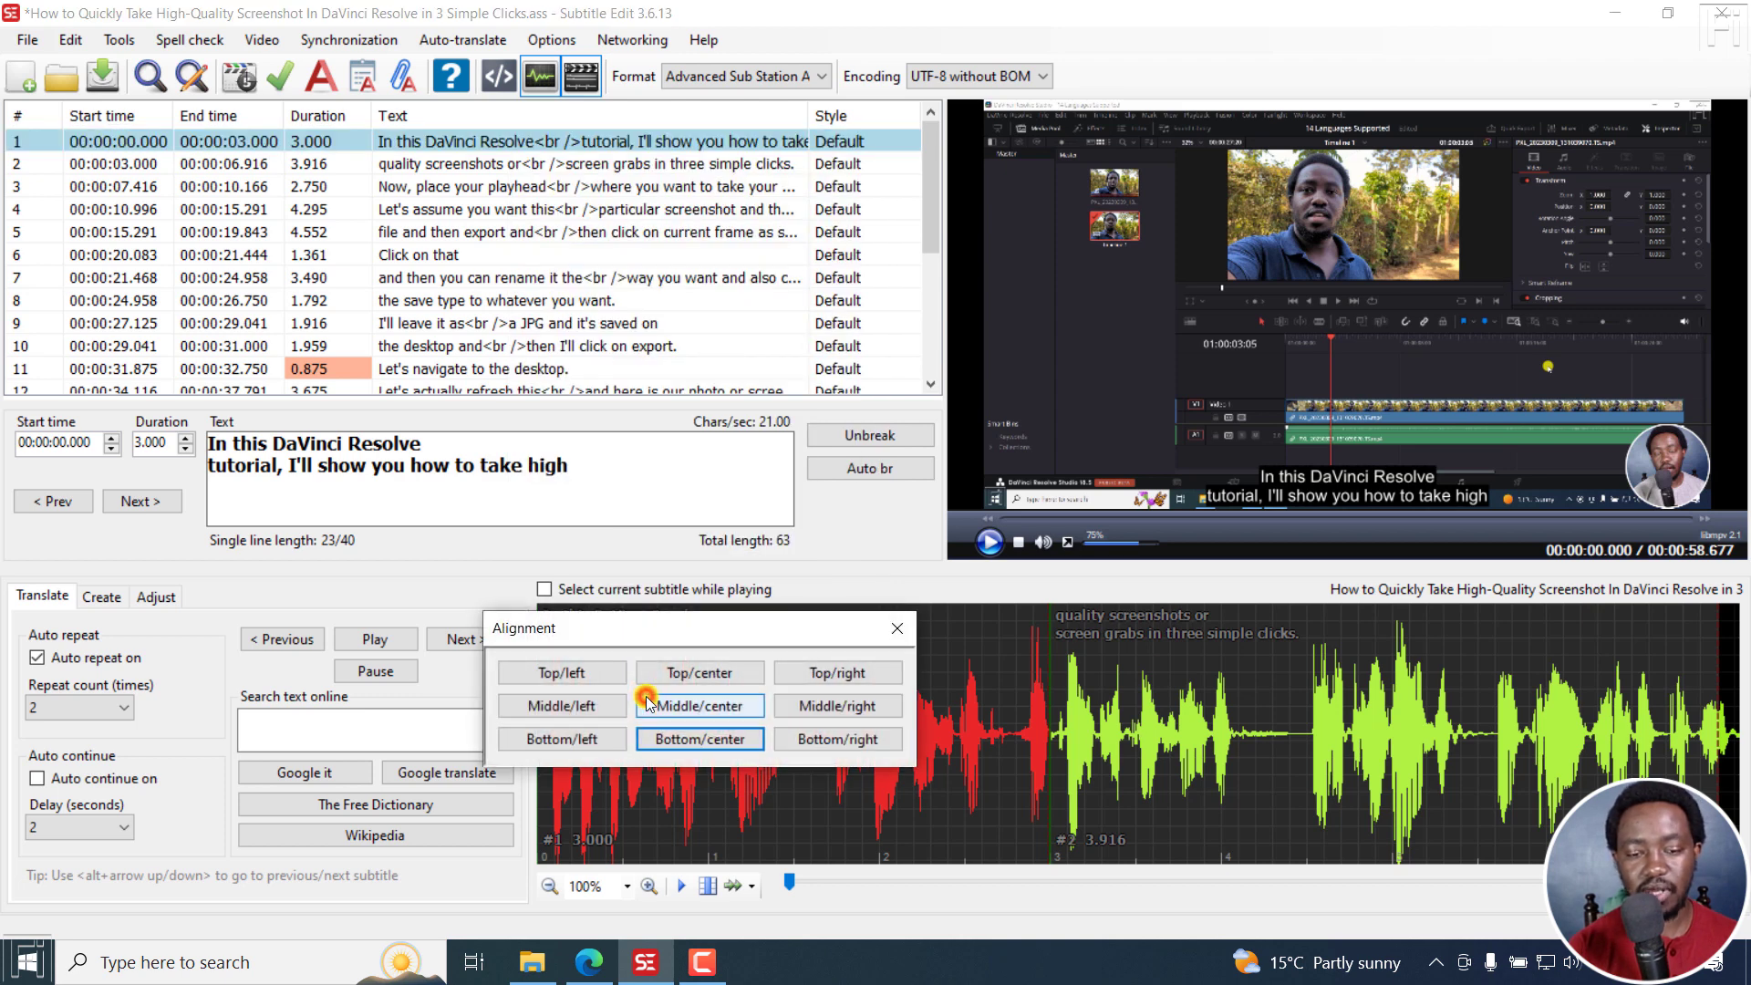
pyautogui.click(699, 673)
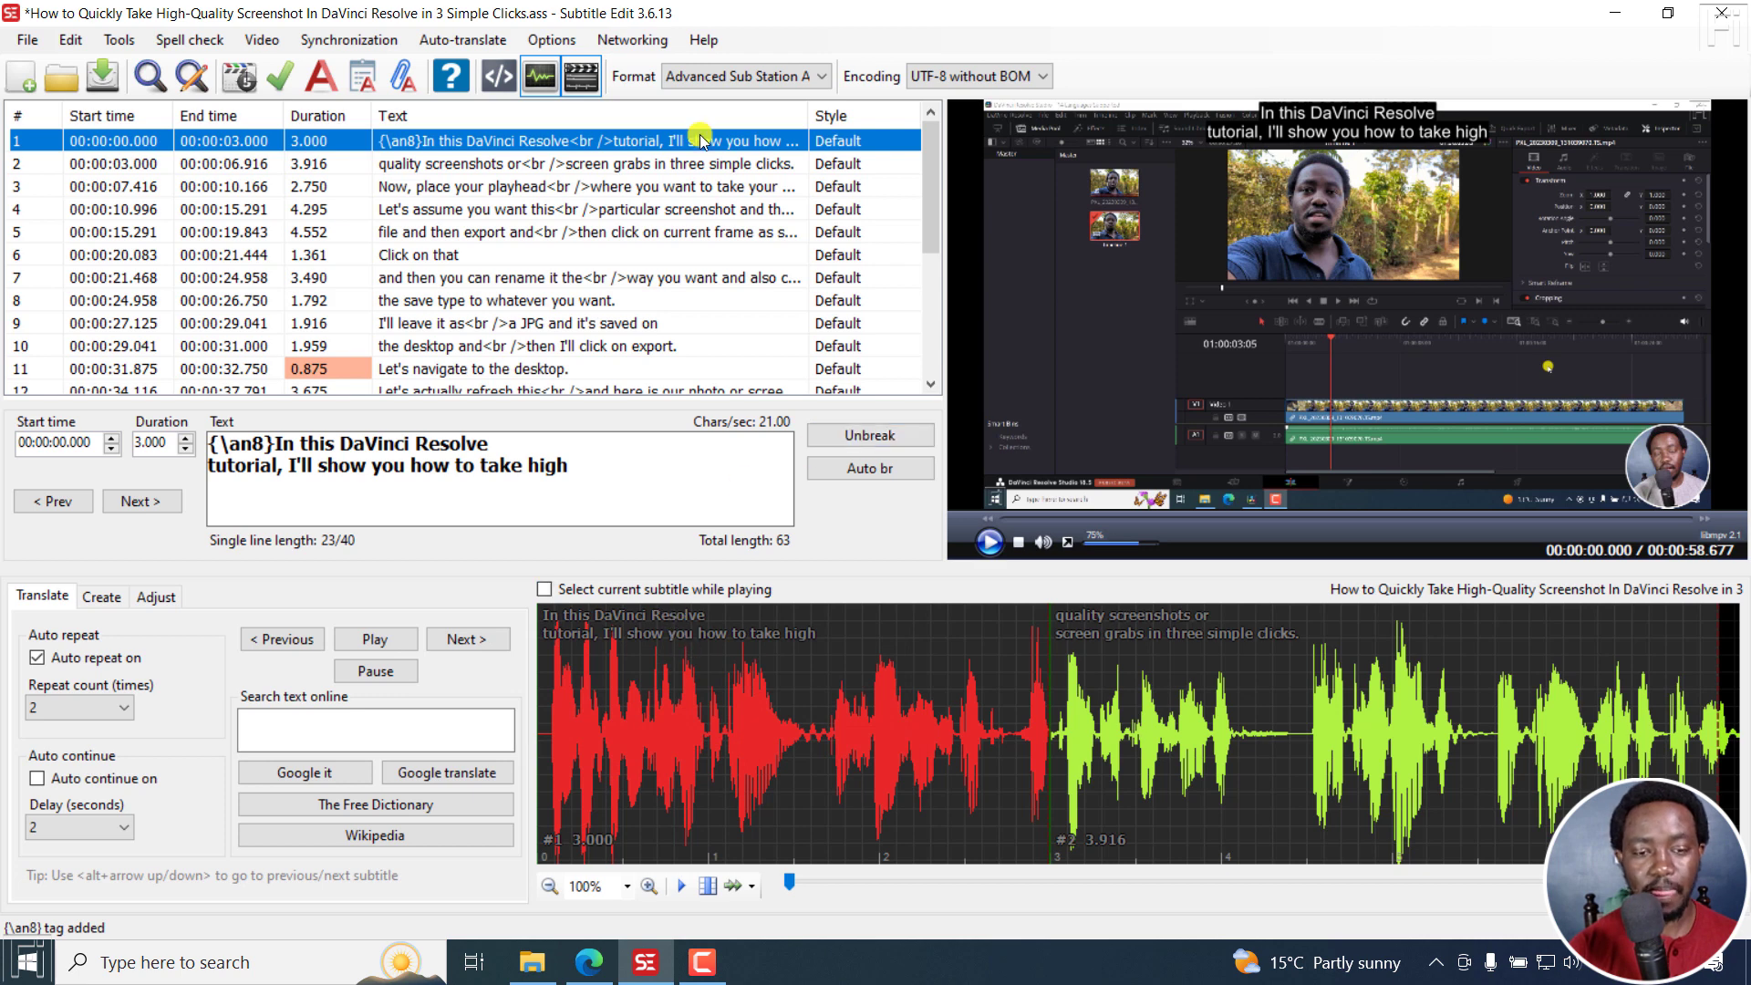
# Align subtitles 3 and 4 to Top/center
pyautogui.click(520, 188)
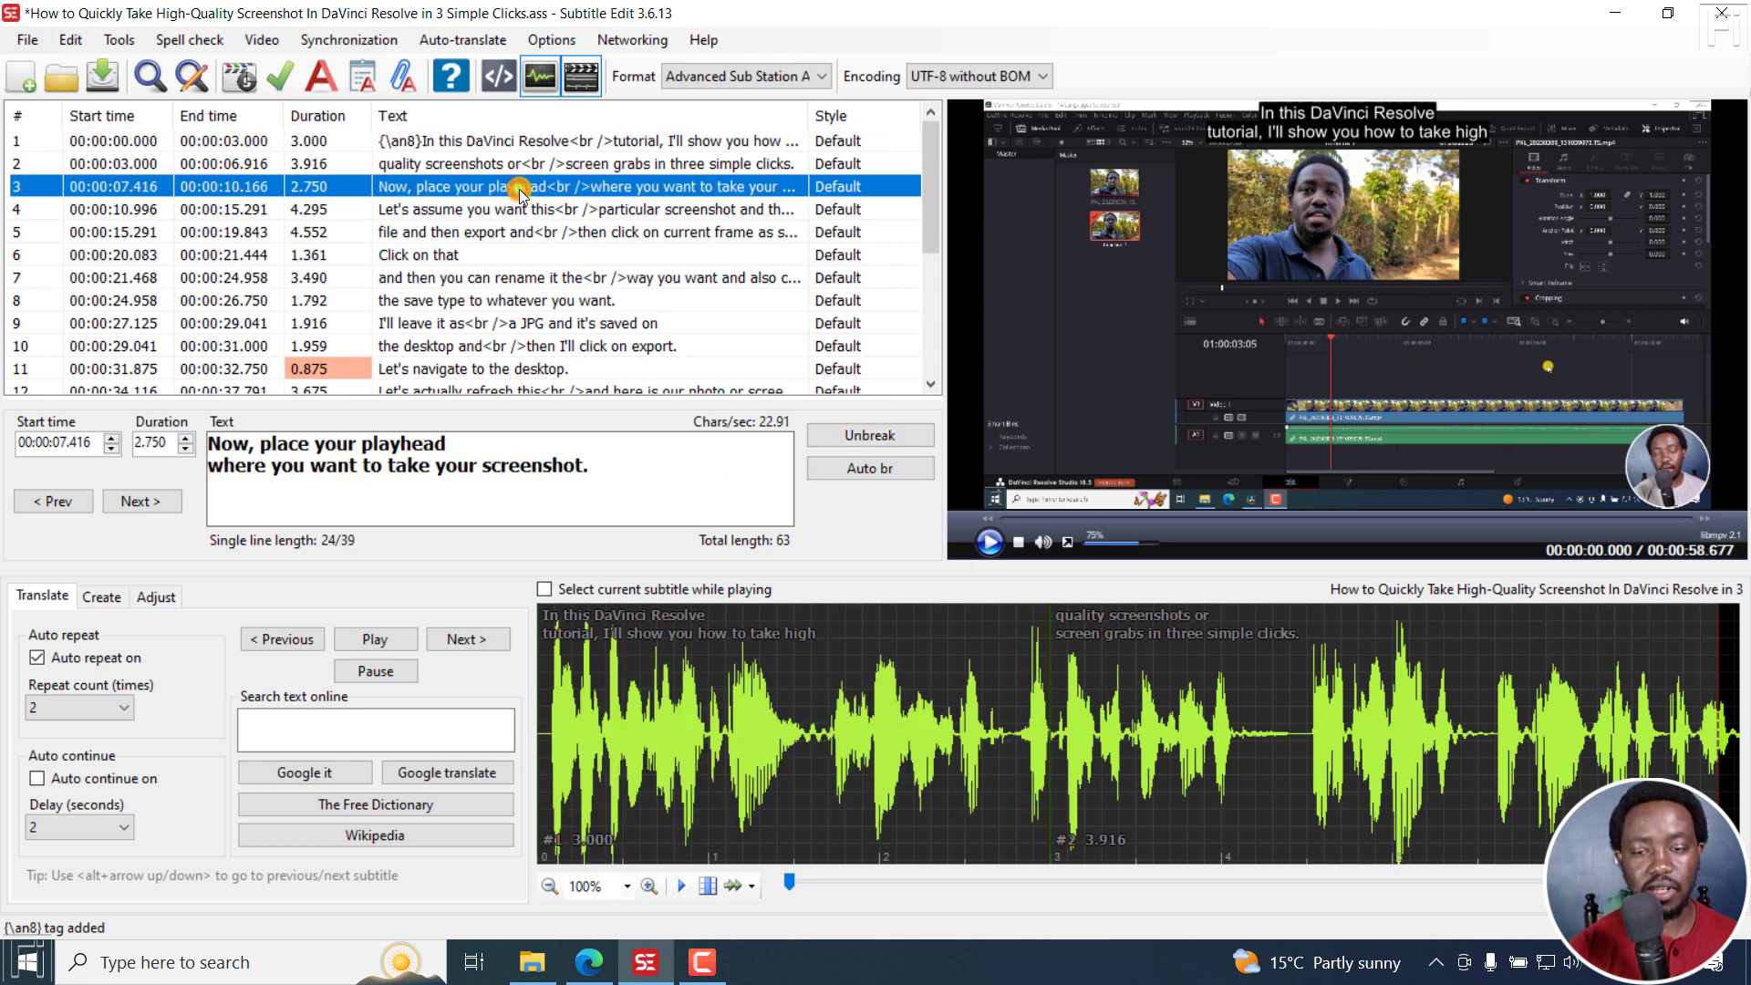
pyautogui.keyDown('shift'); pyautogui.click(532, 210); pyautogui.keyUp('shift')
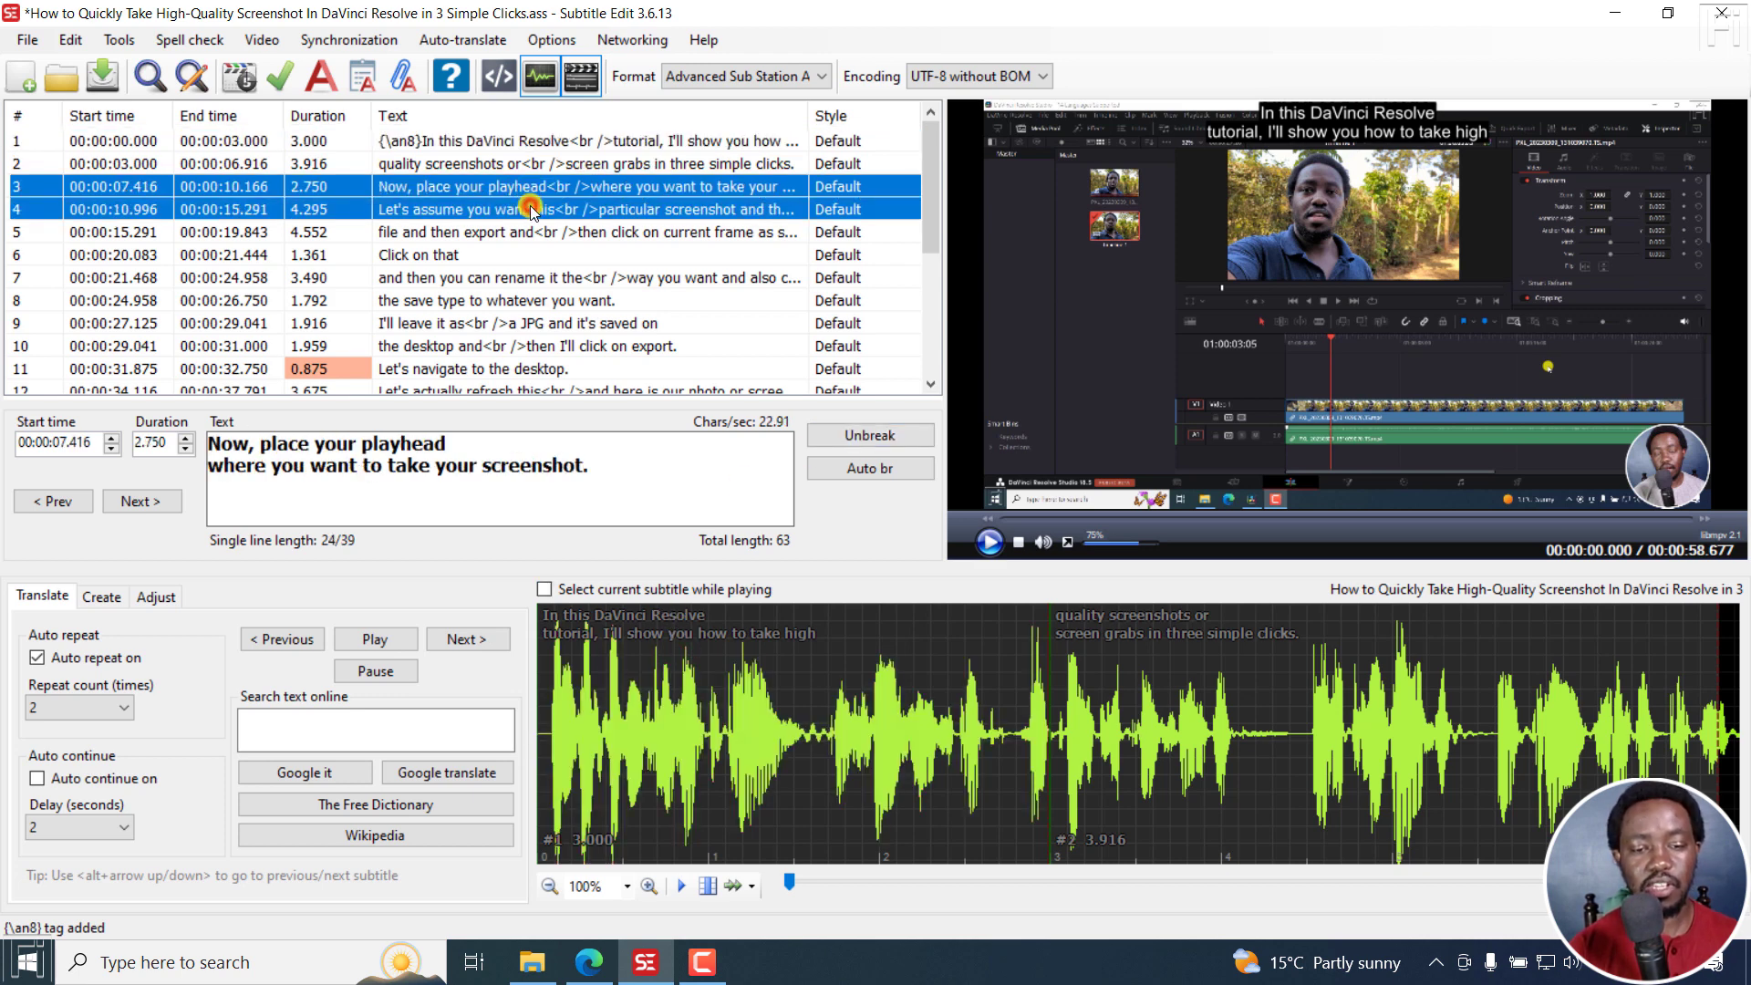
pyautogui.rightClick(532, 210)
pyautogui.click(629, 668)
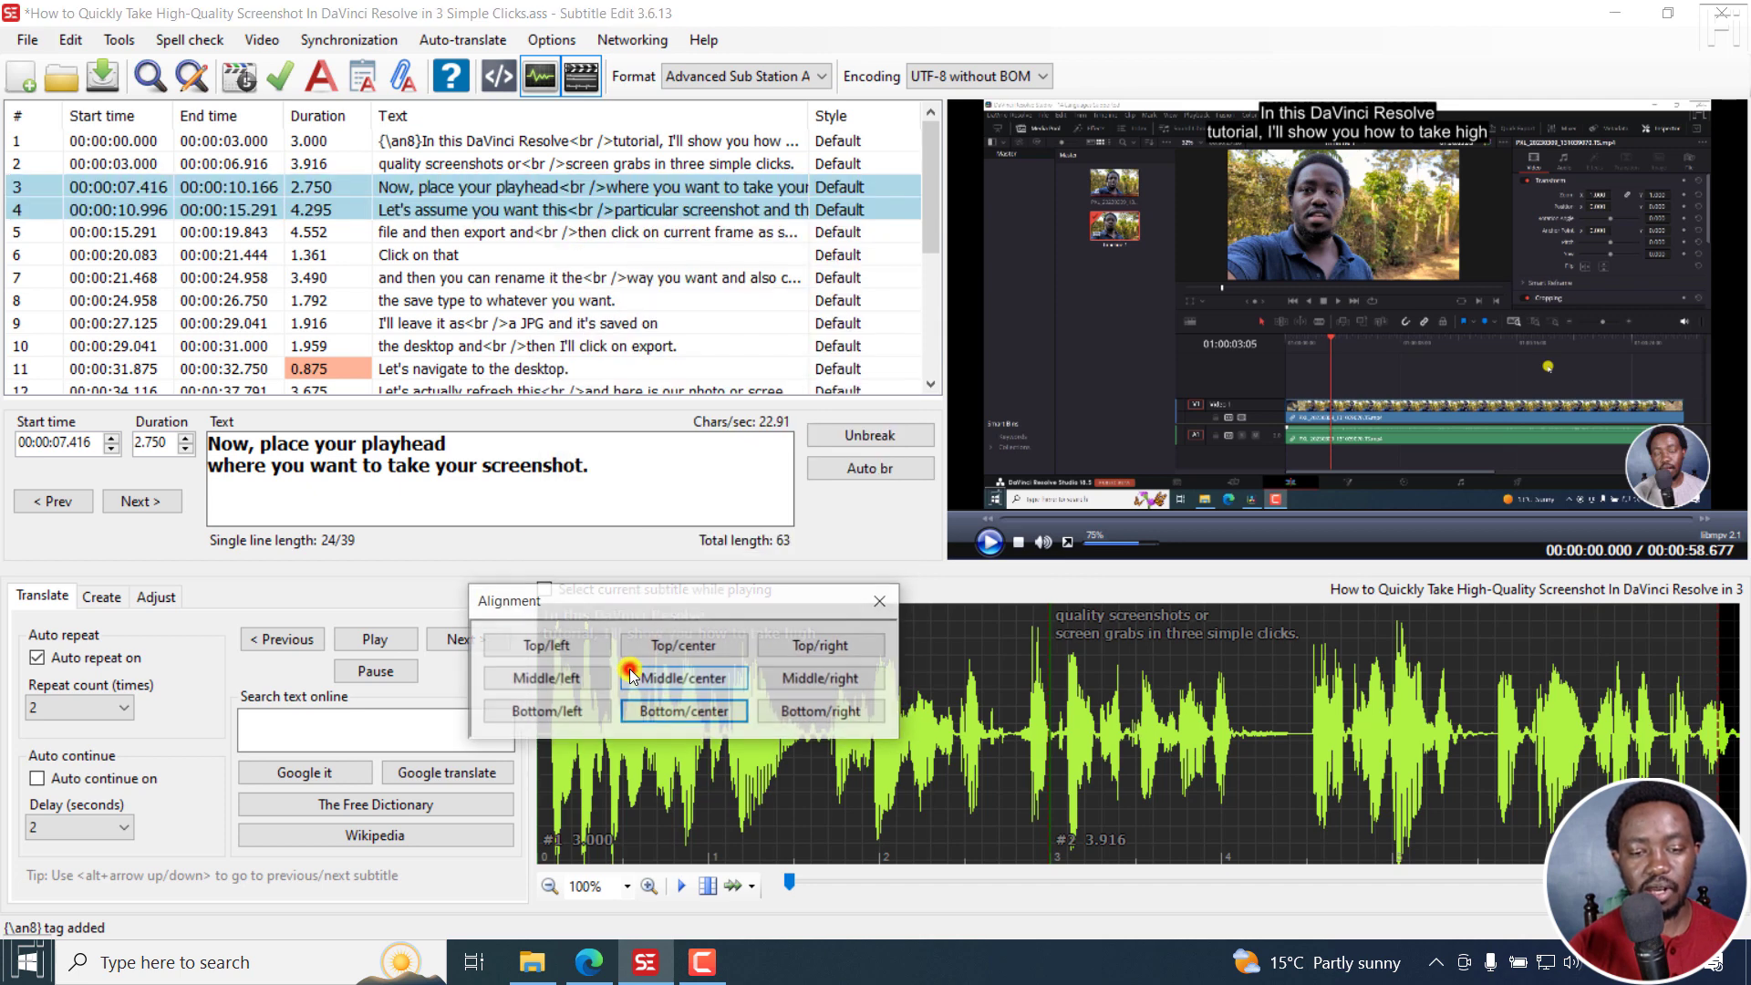
pyautogui.click(703, 650)
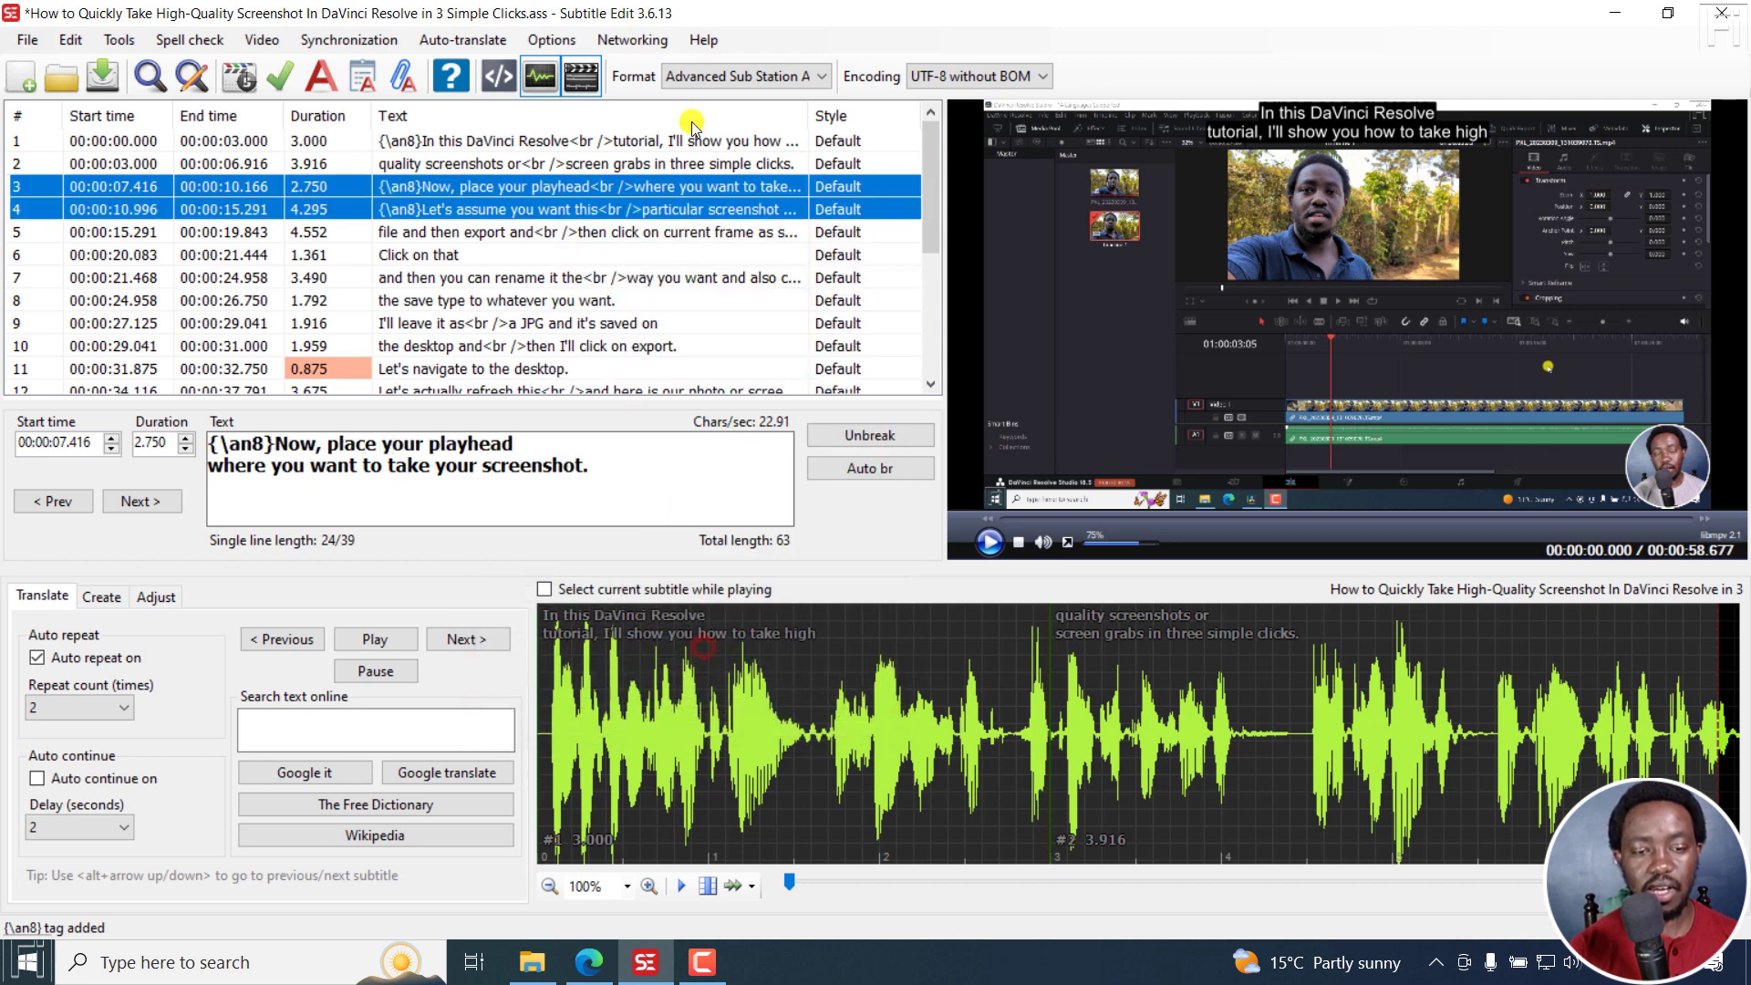
# Colour subtitles 3 and 4 pure yellow ({\c&H00FFFF&}) and preview both lines in the video
pyautogui.rightClick(572, 191)
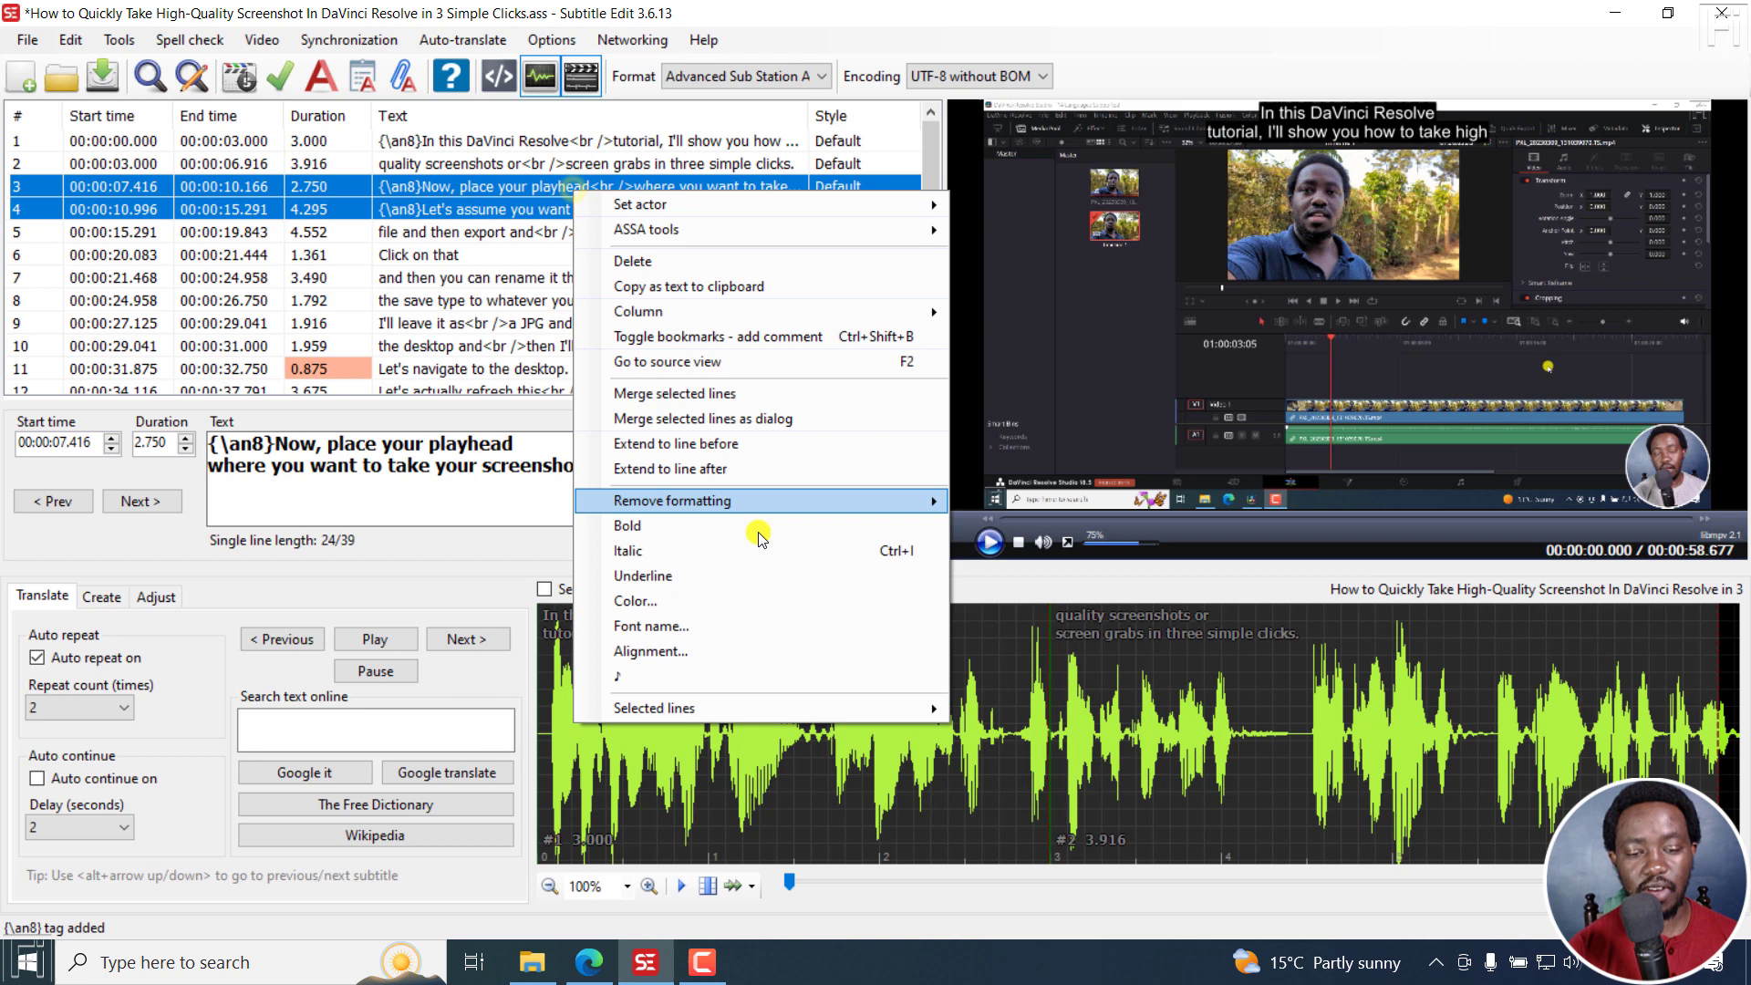
pyautogui.click(668, 609)
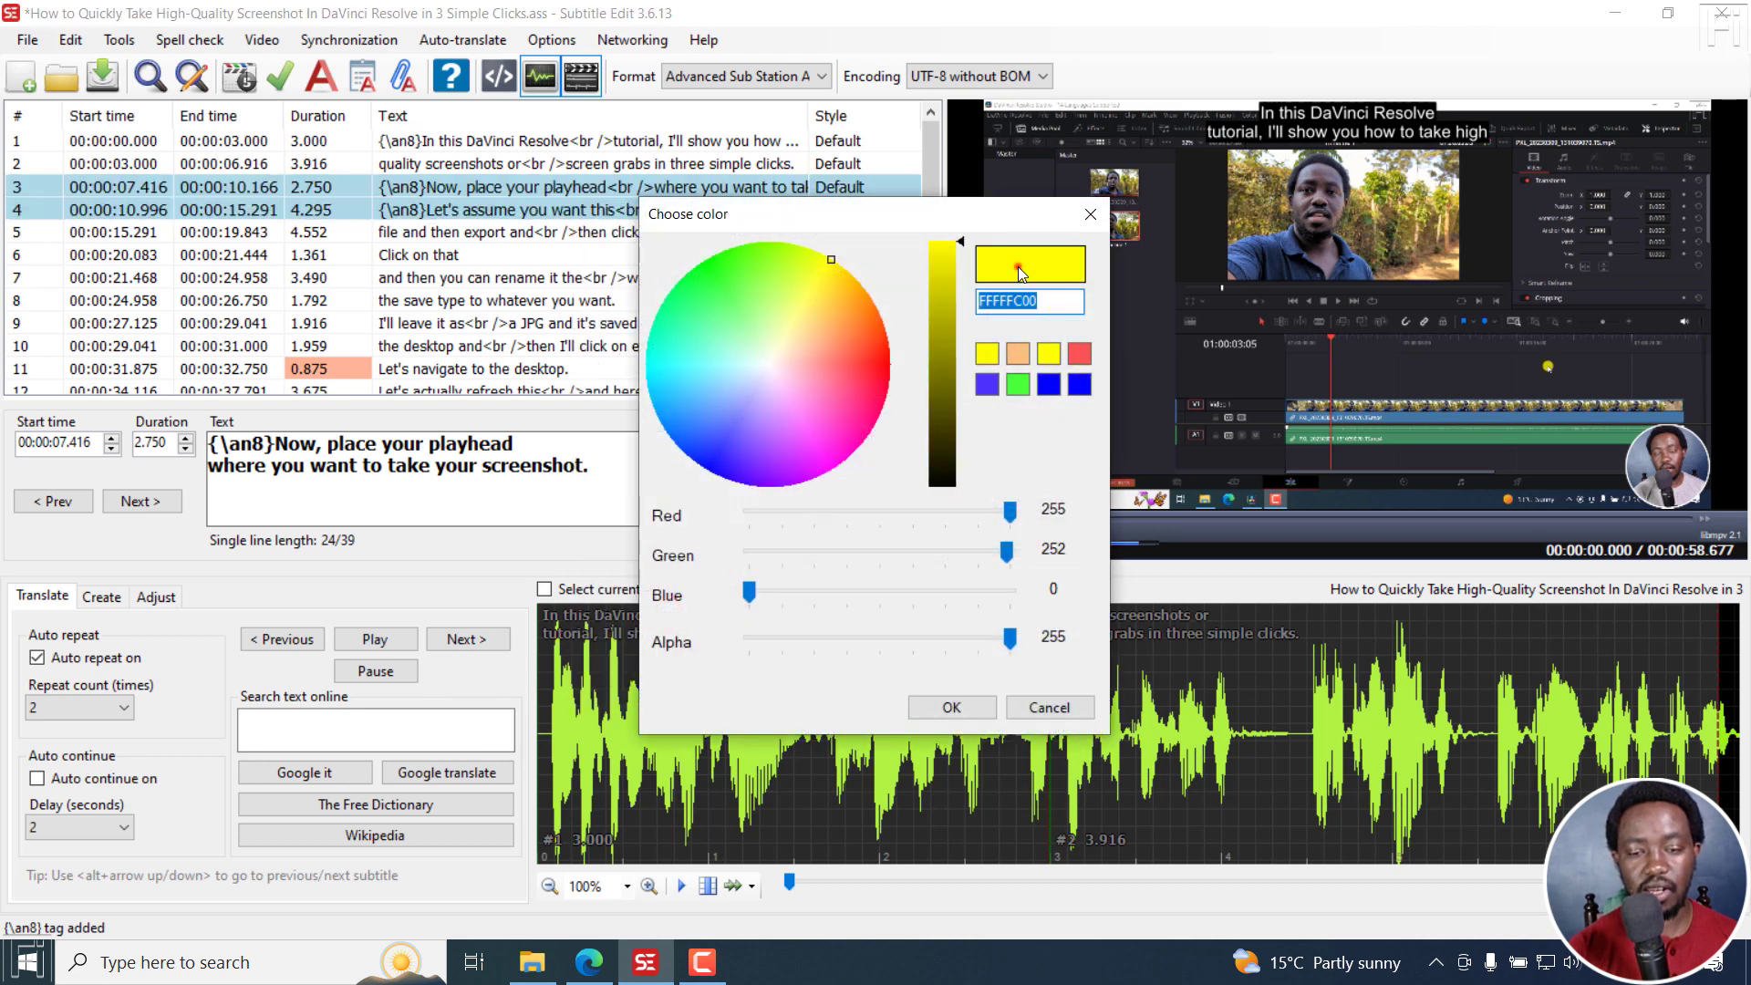
pyautogui.click(1018, 267)
pyautogui.click(1046, 356)
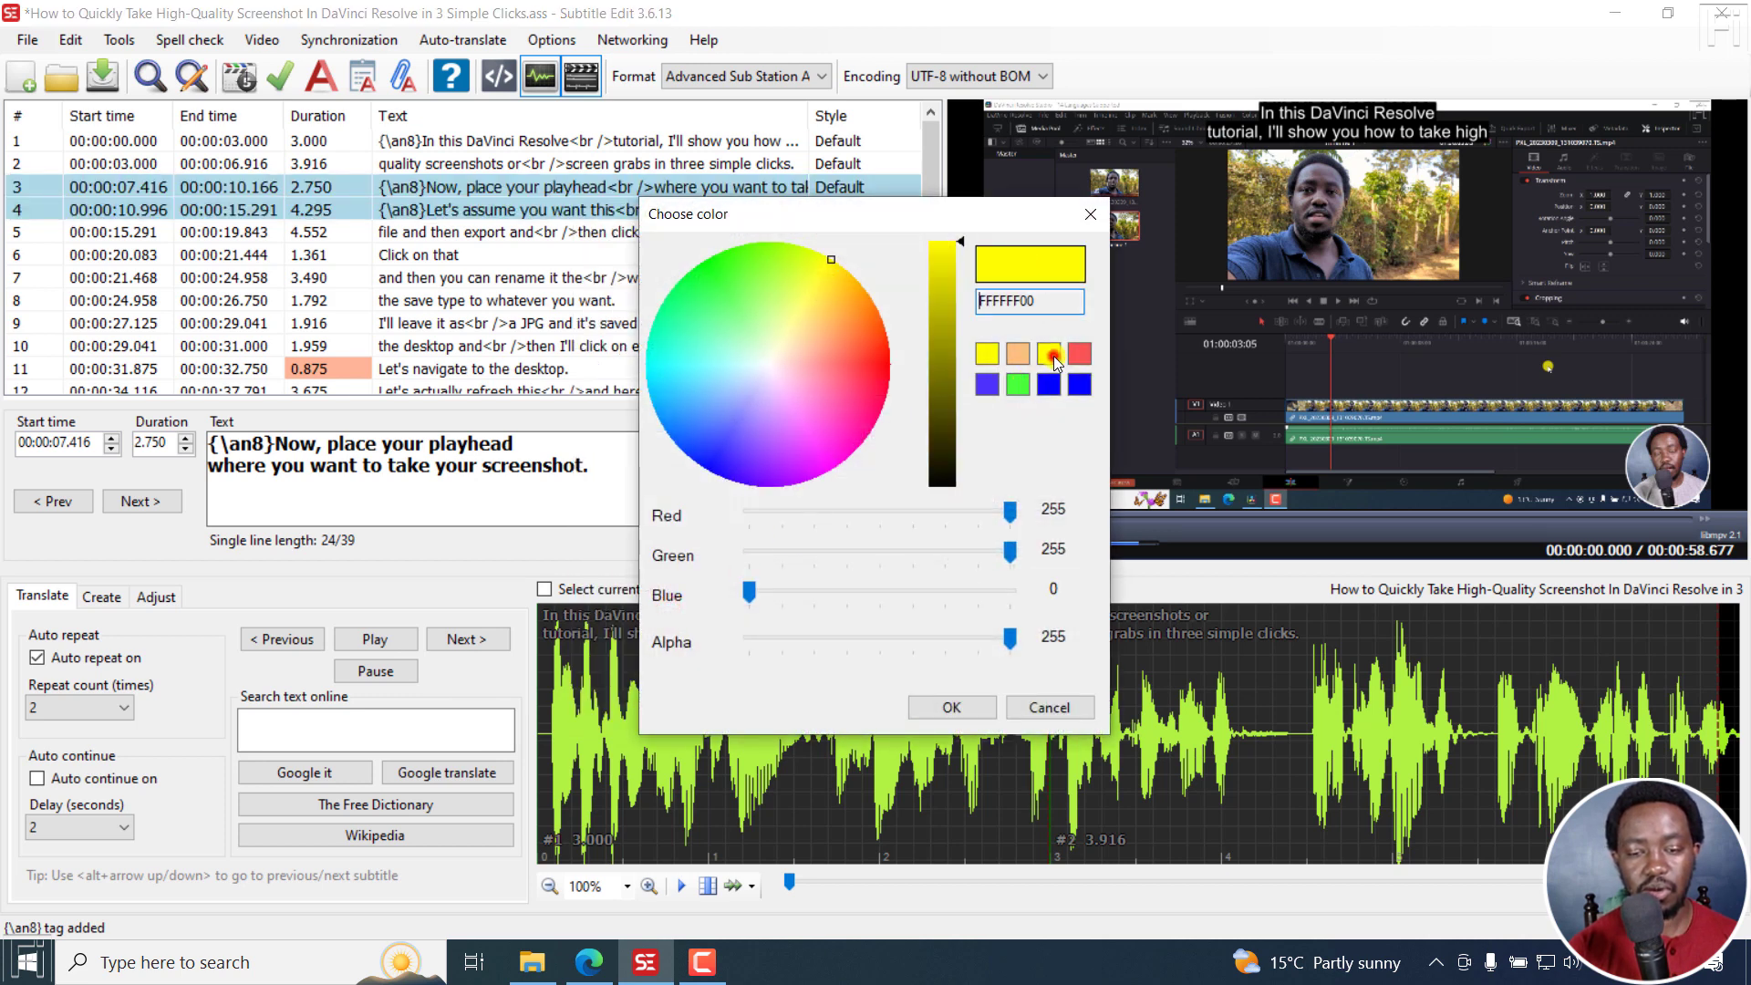
pyautogui.click(950, 708)
pyautogui.click(446, 187)
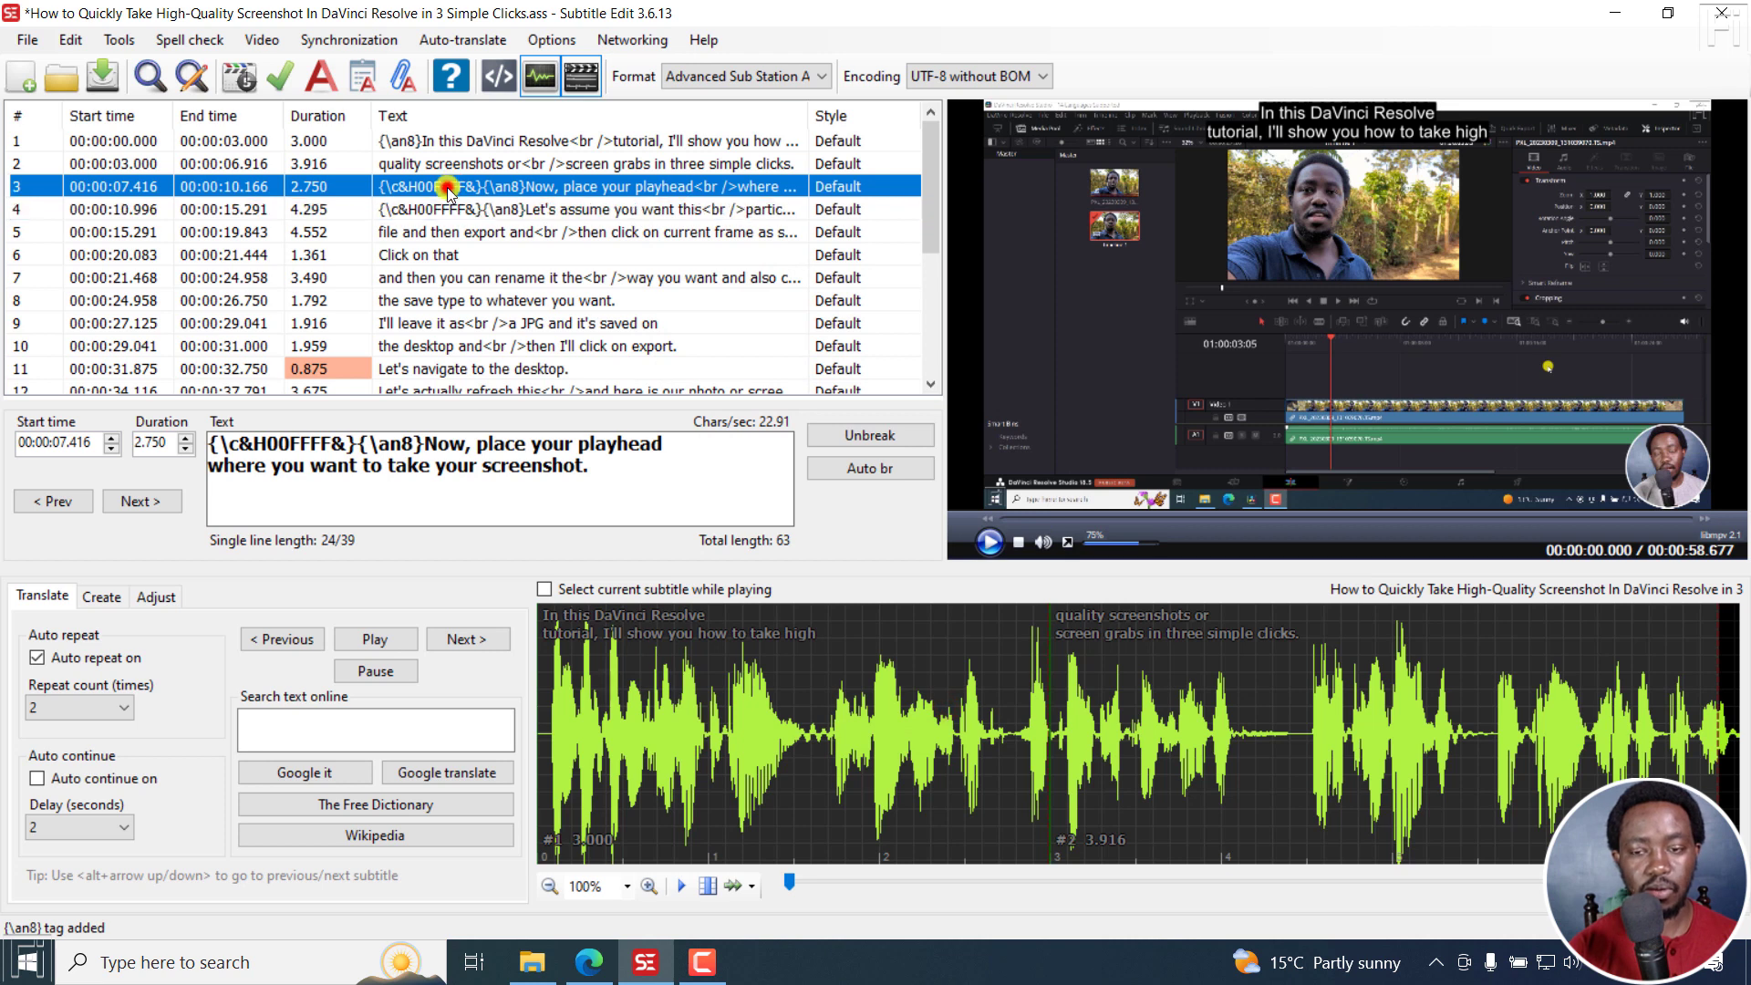
pyautogui.click(495, 208)
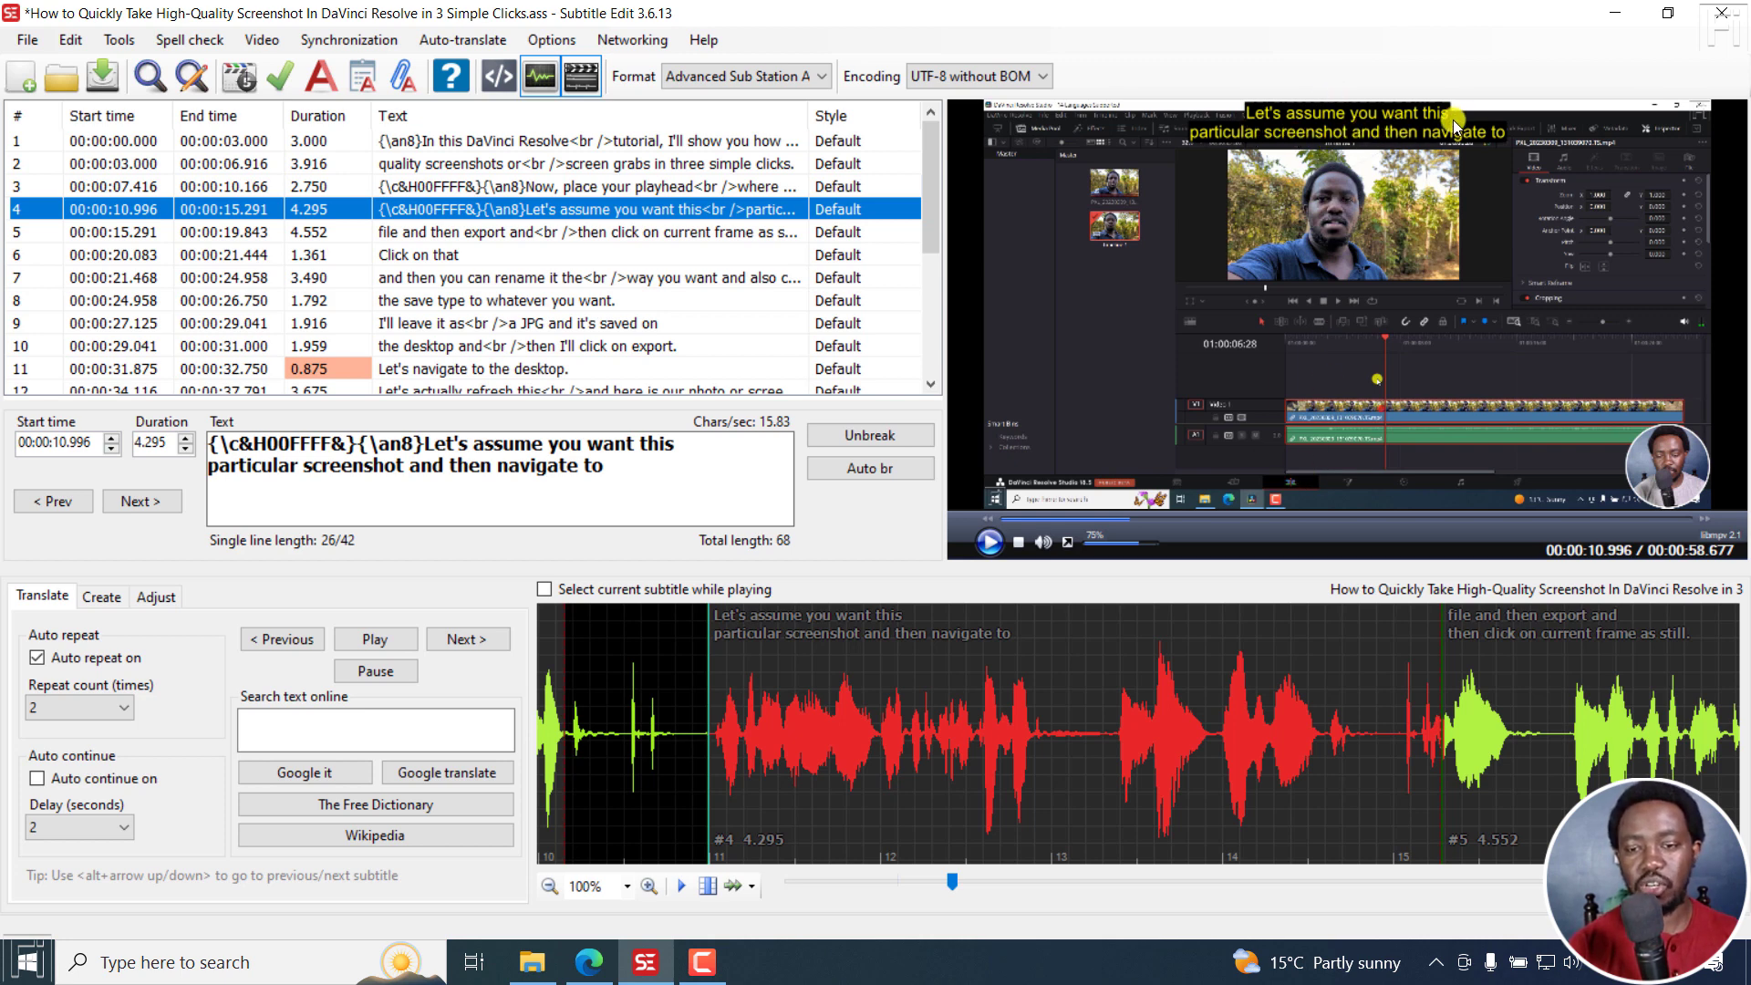
# Colour subtitles 7 and 8 pink ({\c&HFF78FA&}) from the colour wheel and preview both lines
pyautogui.click(485, 270)
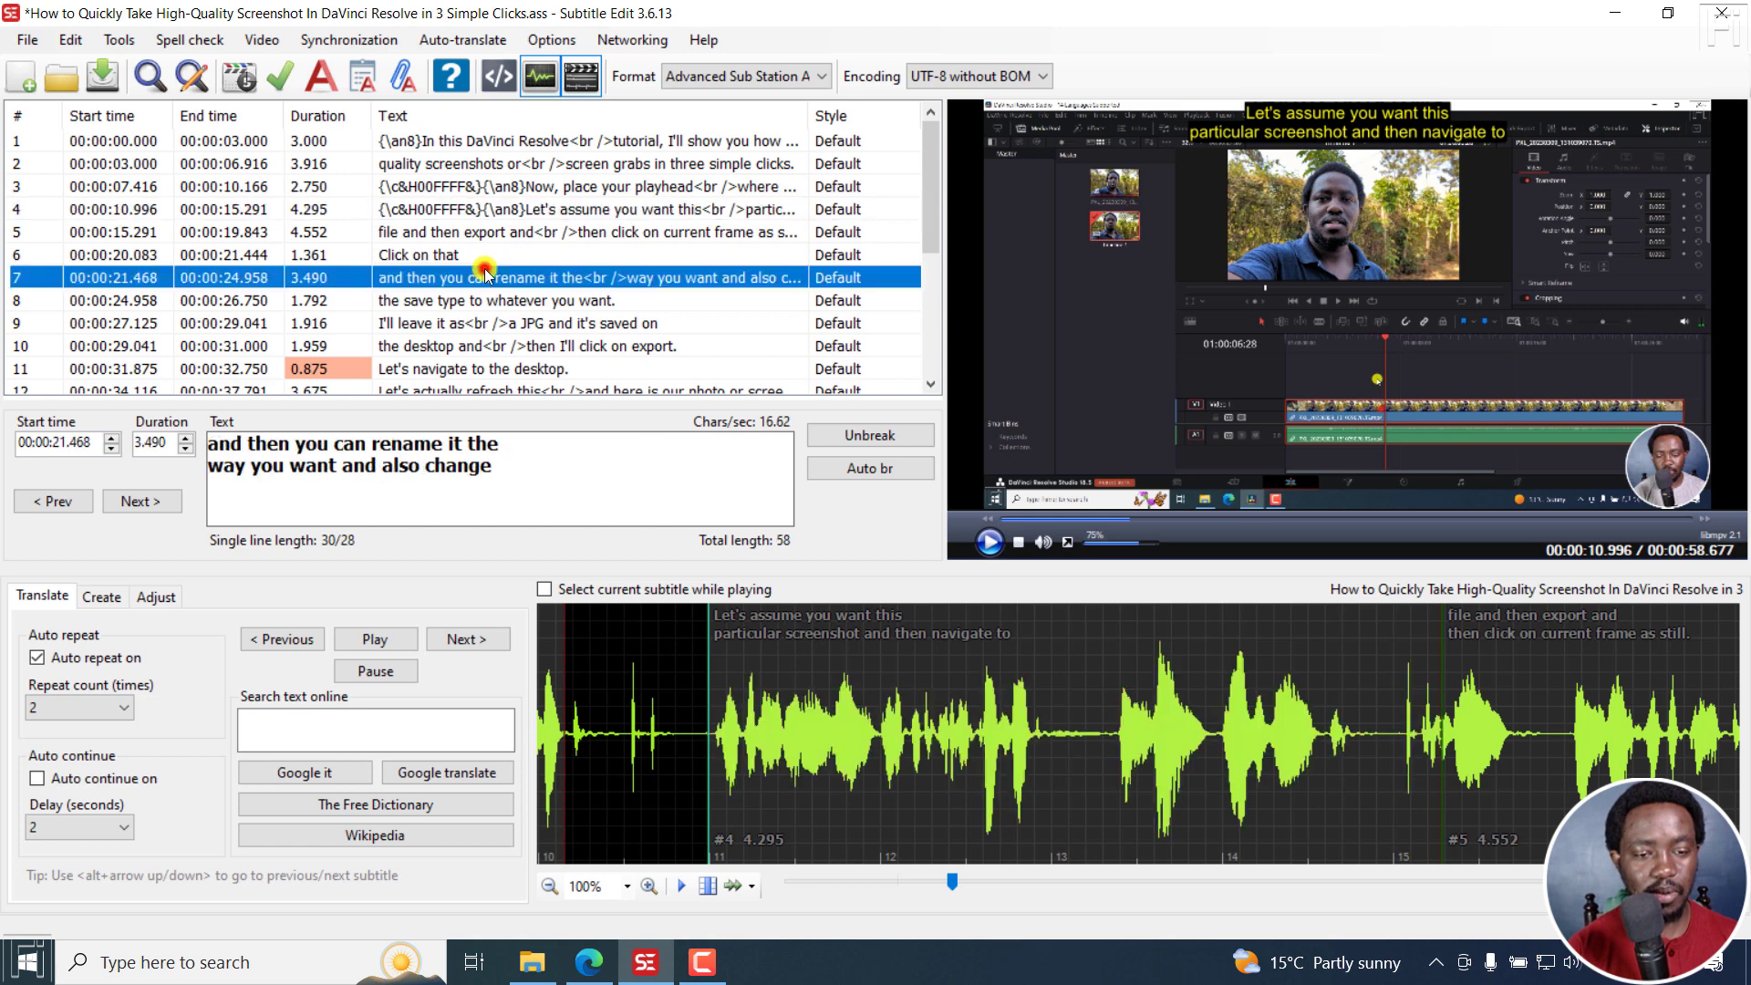
pyautogui.keyDown('shift'); pyautogui.click(501, 301); pyautogui.keyUp('shift')
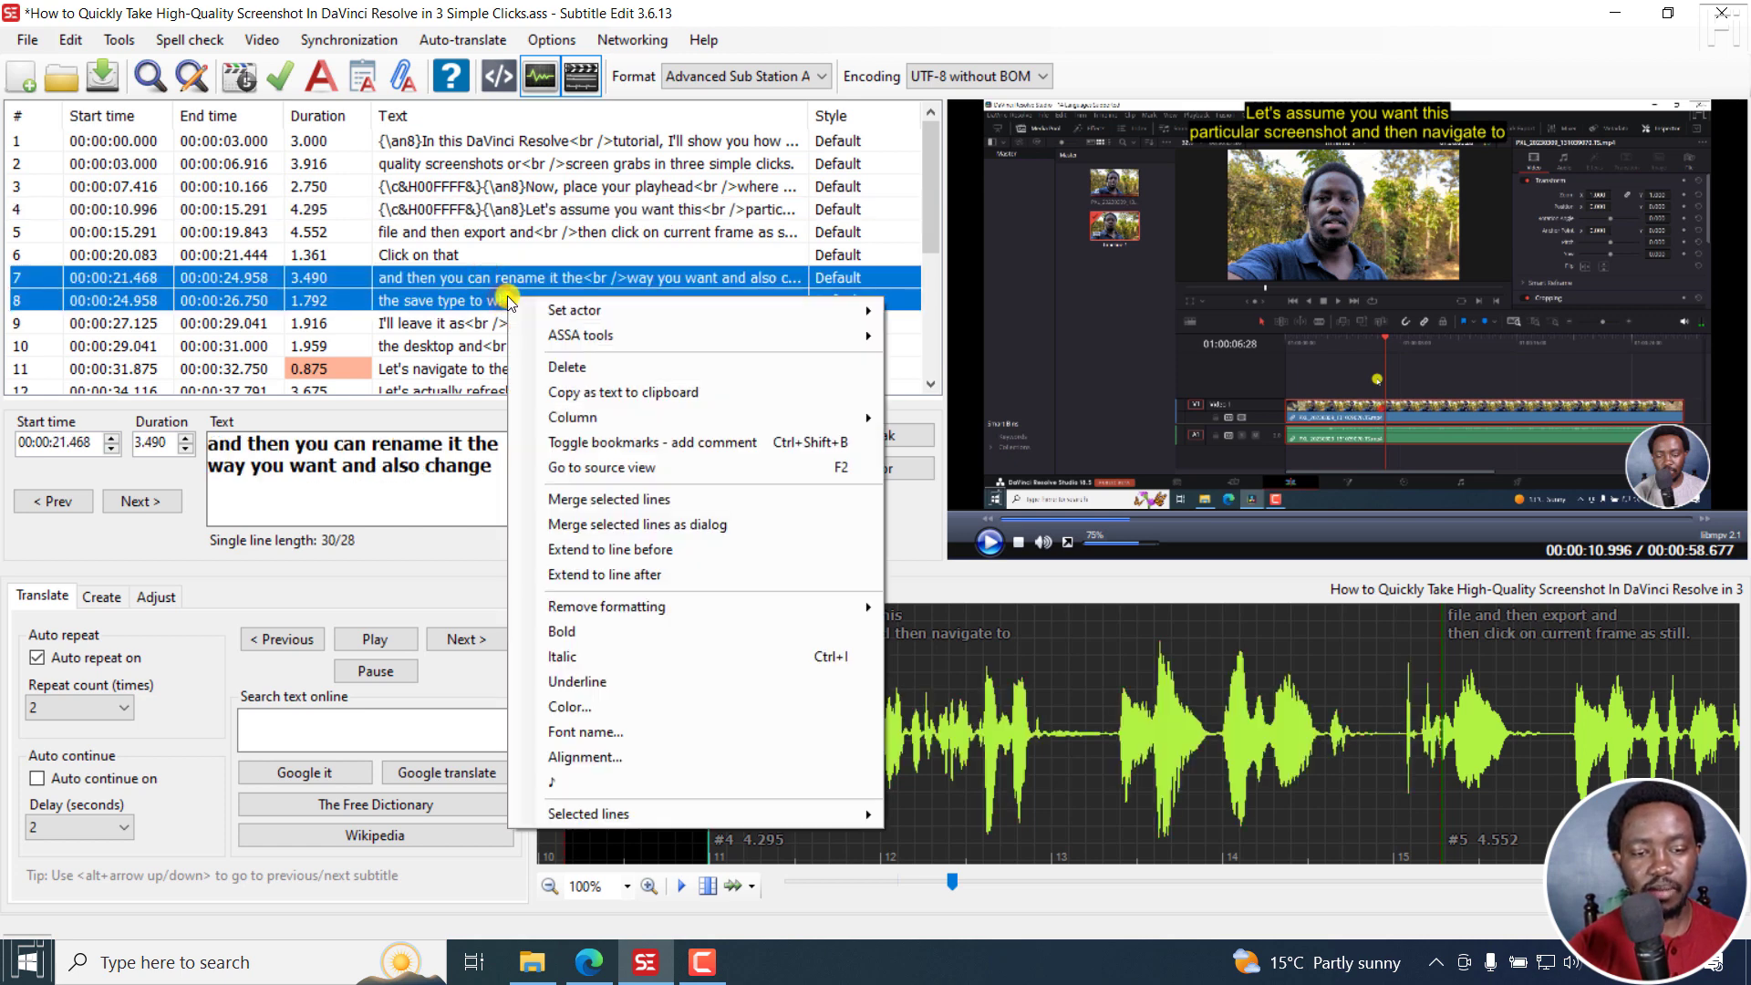
pyautogui.rightClick(505, 294)
pyautogui.click(578, 708)
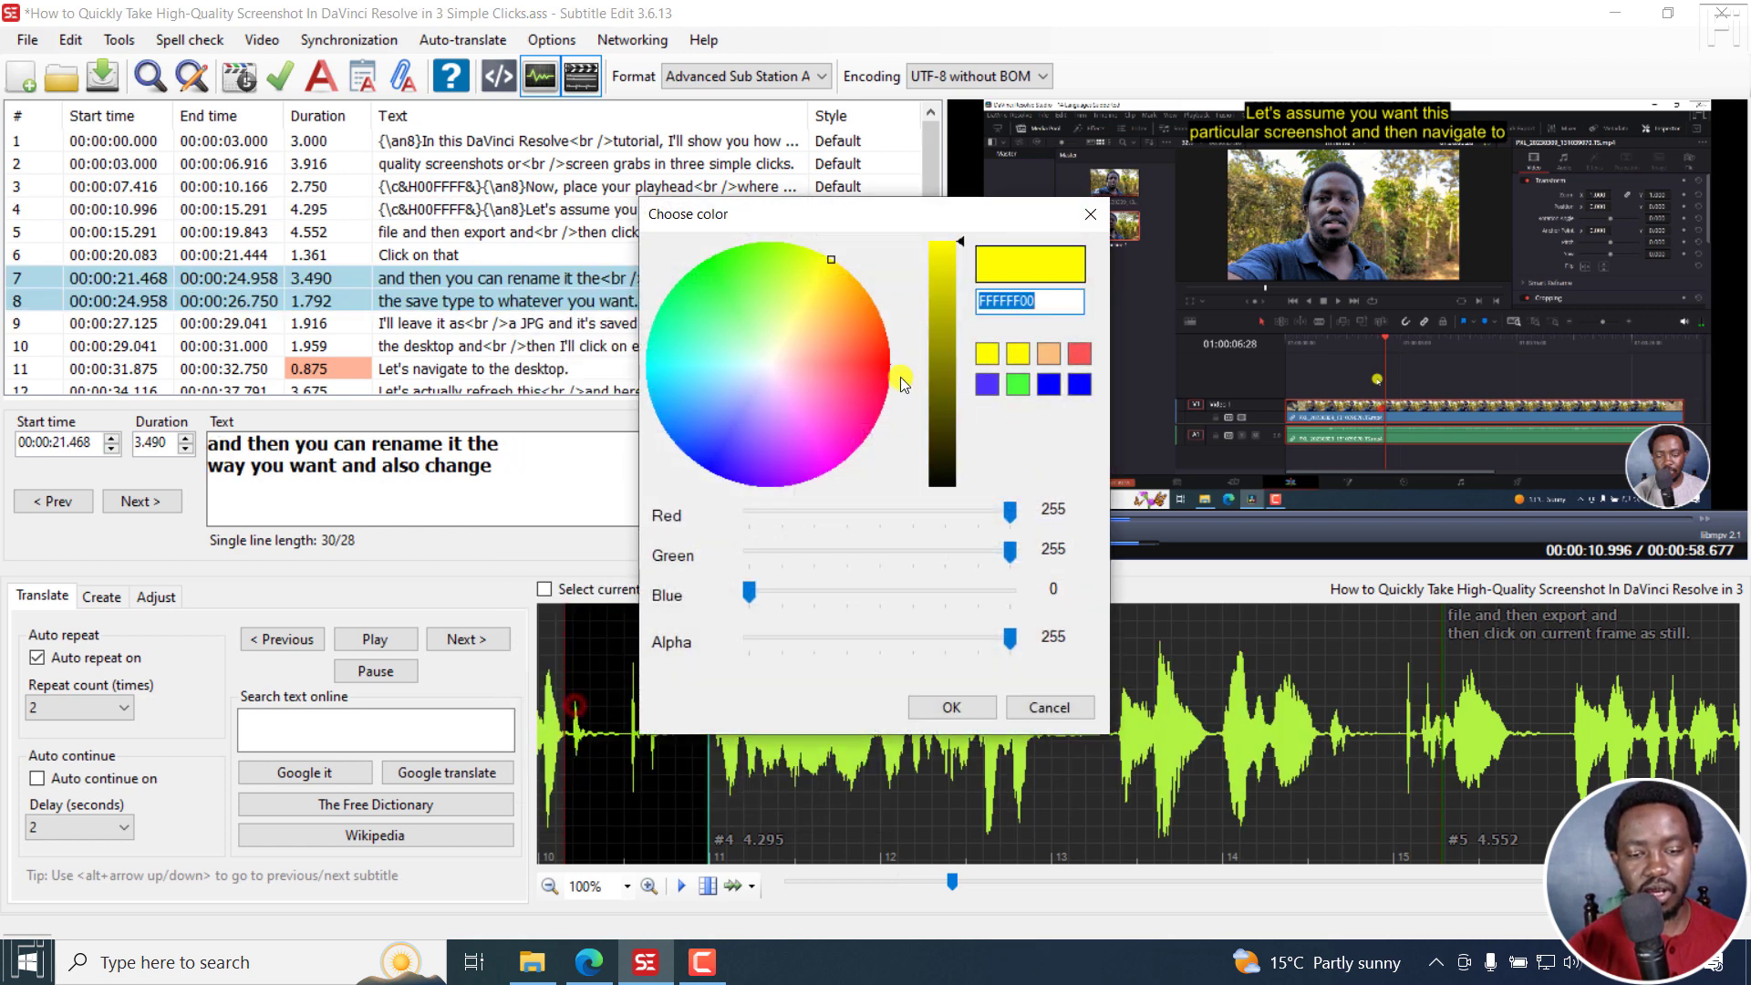
pyautogui.click(809, 324)
pyautogui.moveTo(769, 286); pyautogui.dragTo(800, 421)
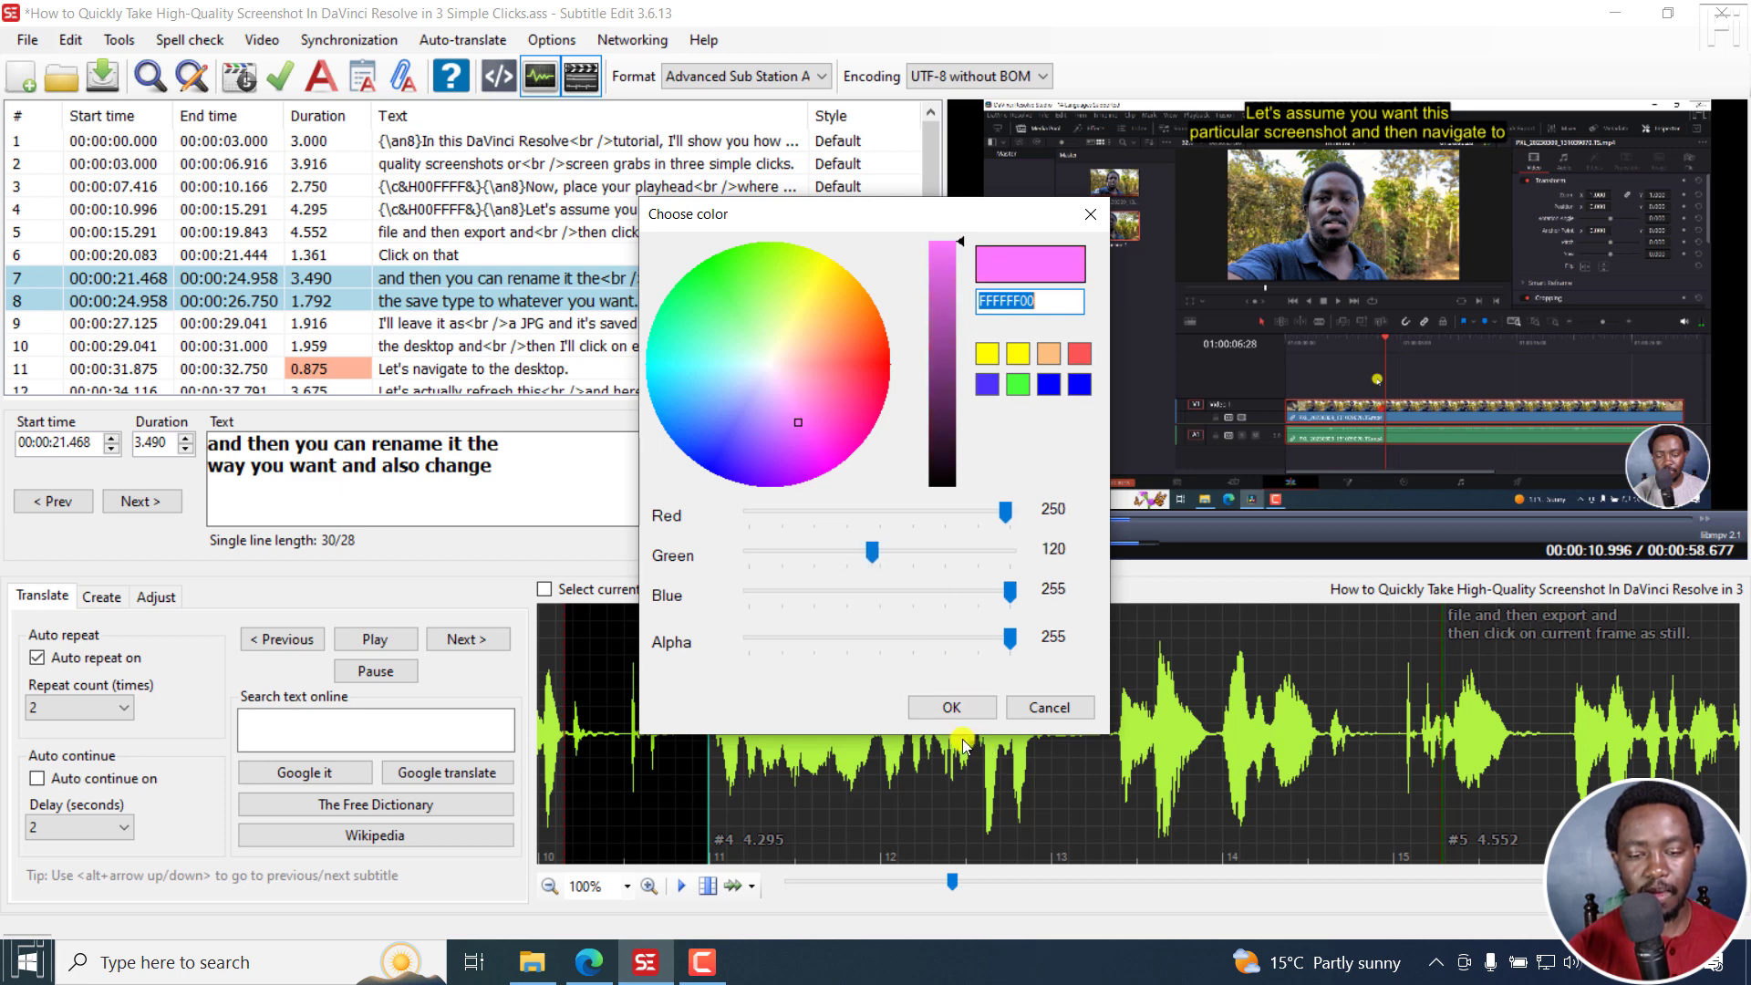
pyautogui.click(951, 708)
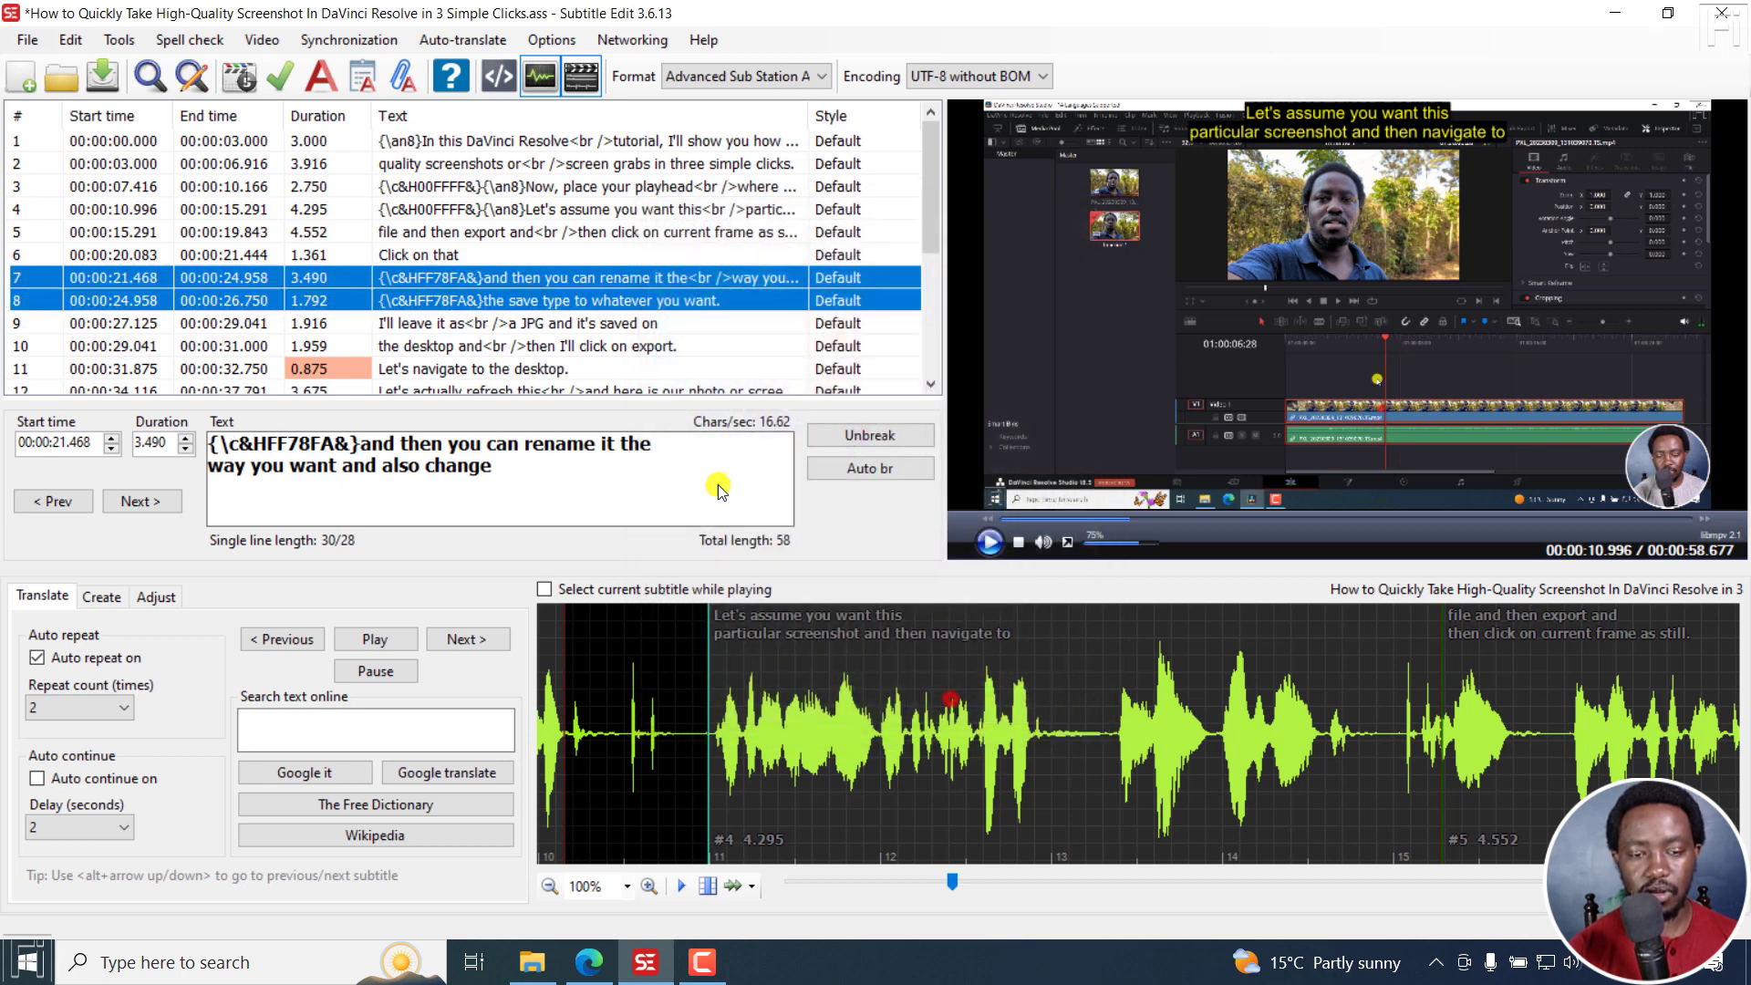
pyautogui.click(527, 278)
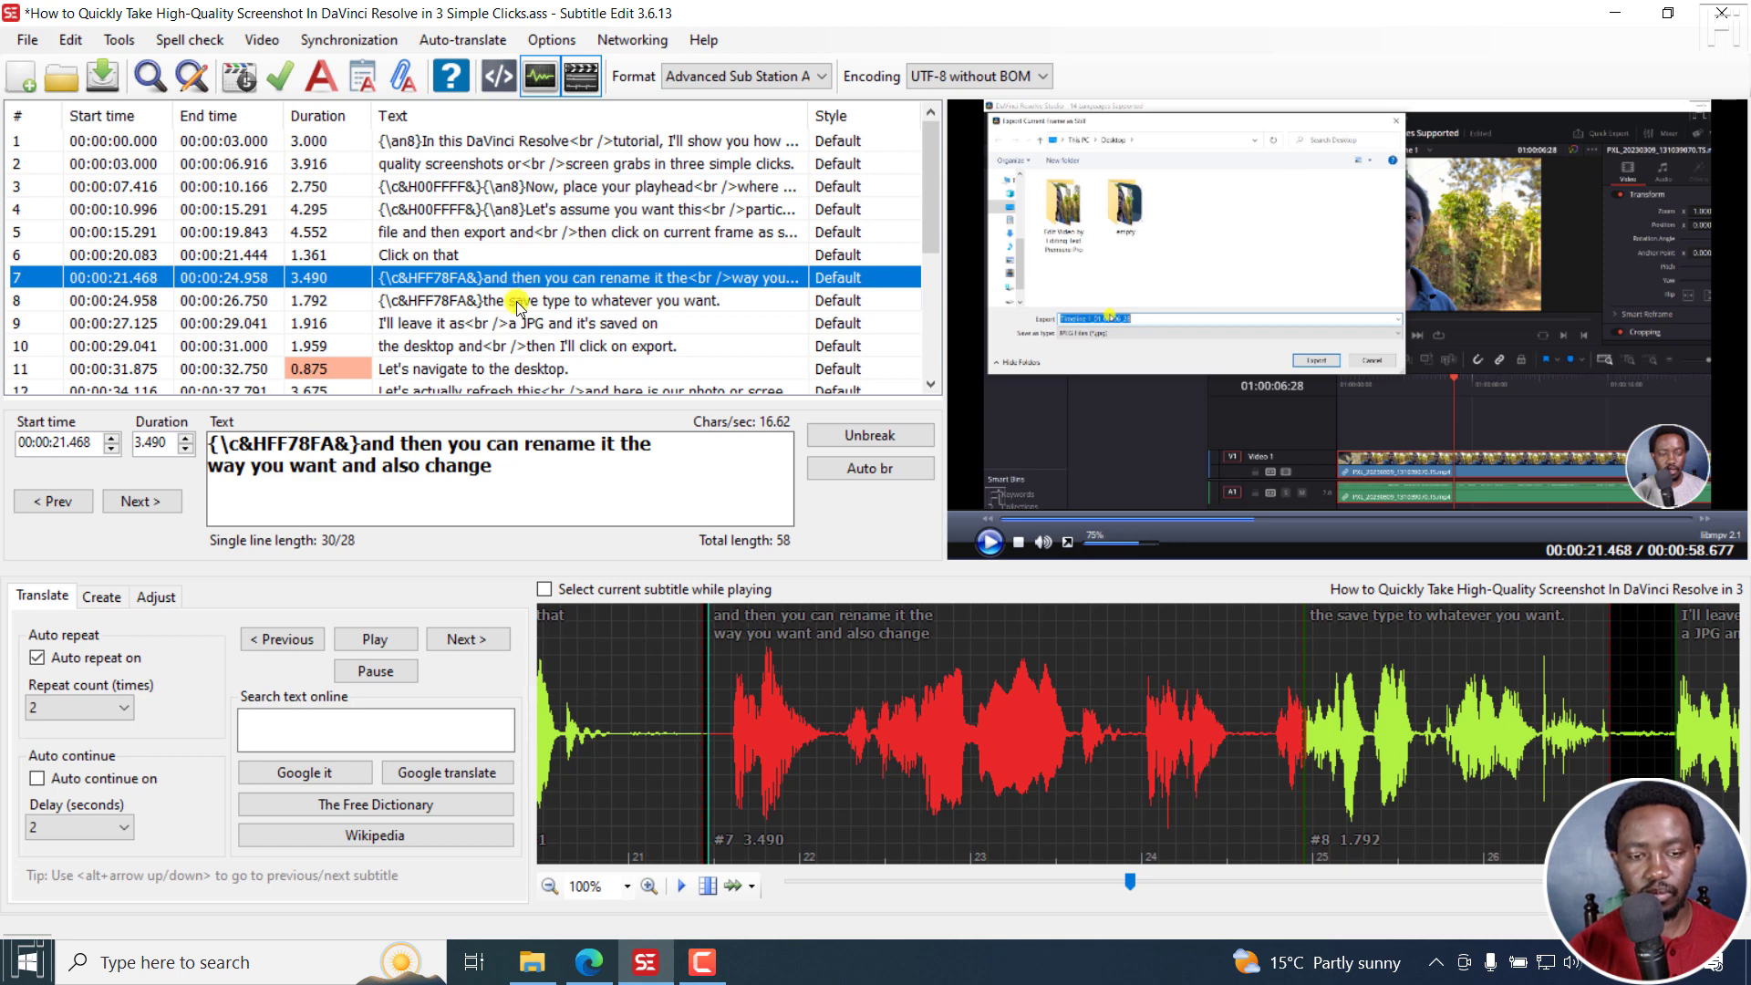
pyautogui.click(517, 301)
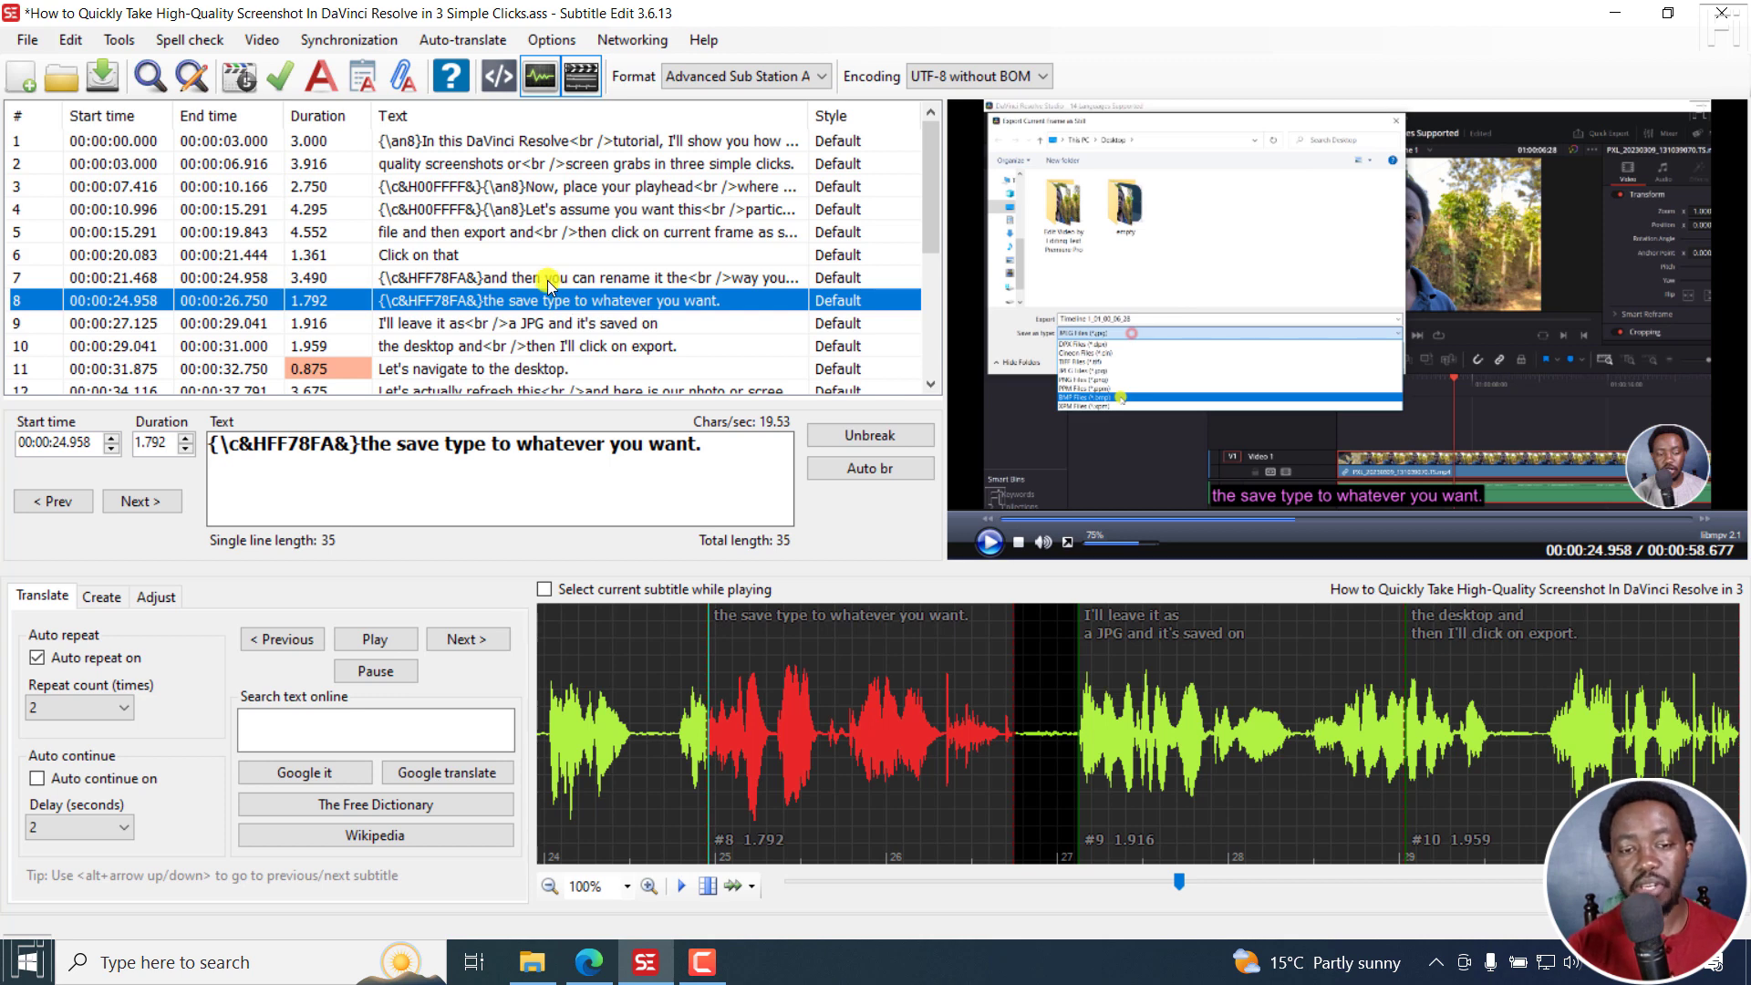
# Save the styled subtitles as a separate copy with ' - New' appended to the file name
pyautogui.click(26, 40)
pyautogui.click(121, 191)
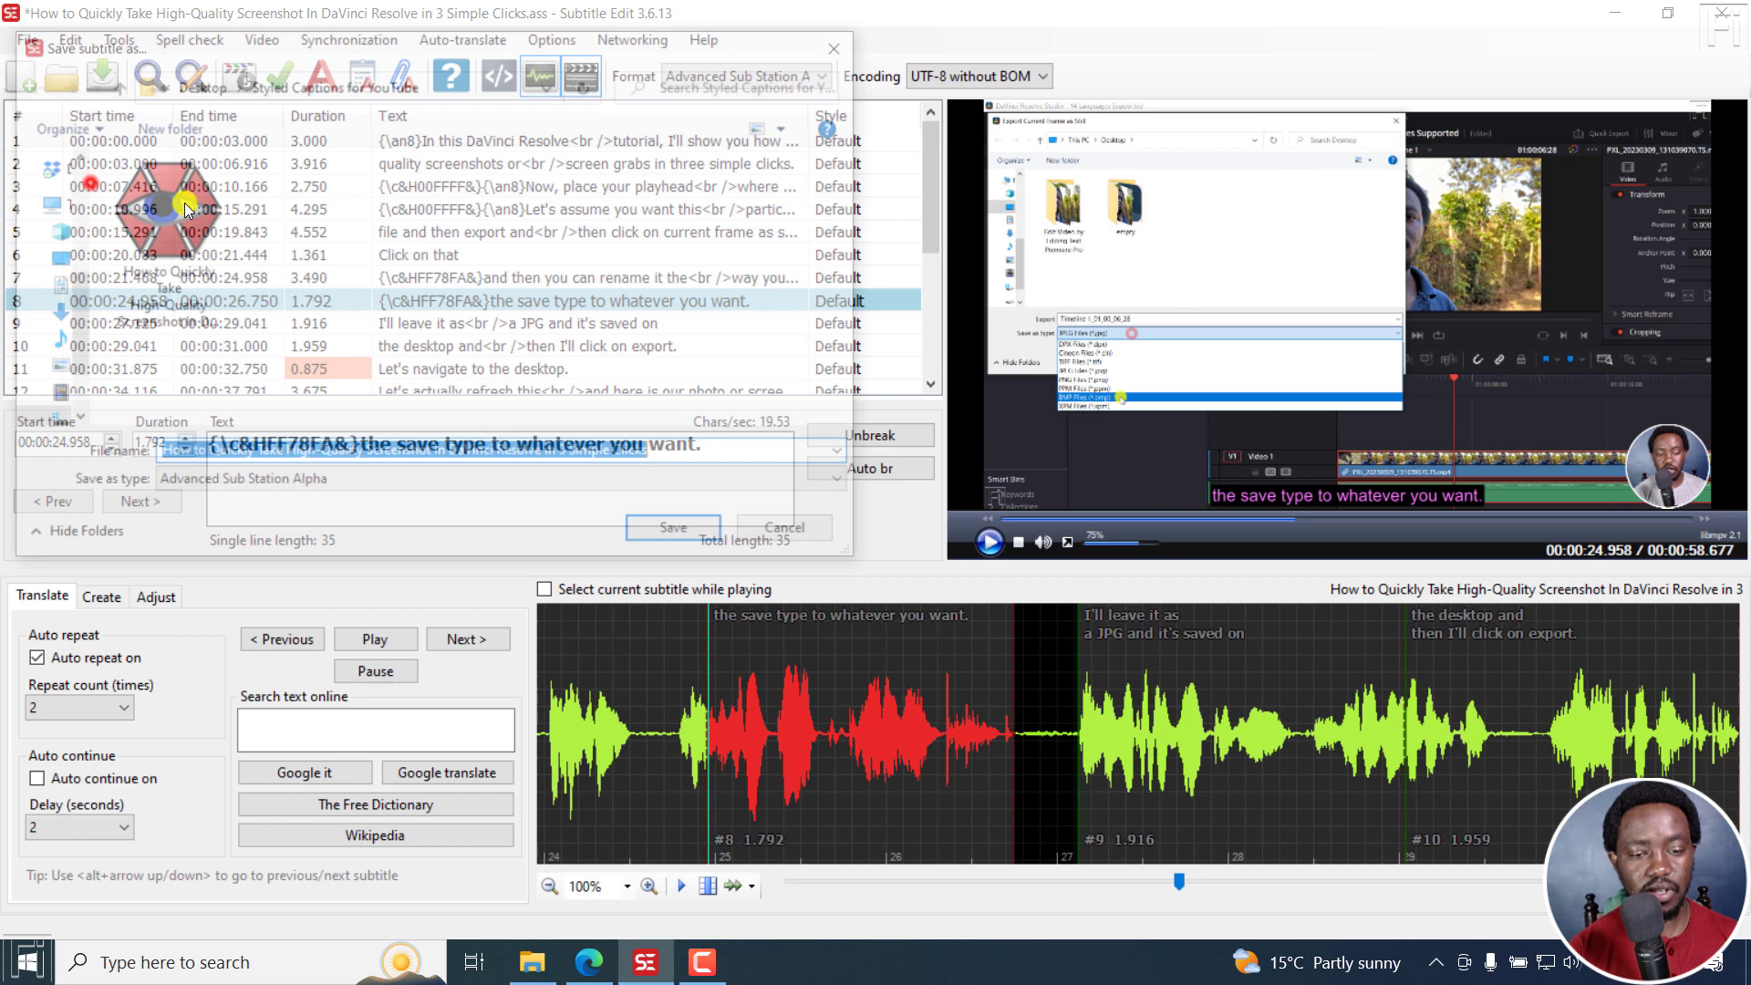
pyautogui.click(703, 456)
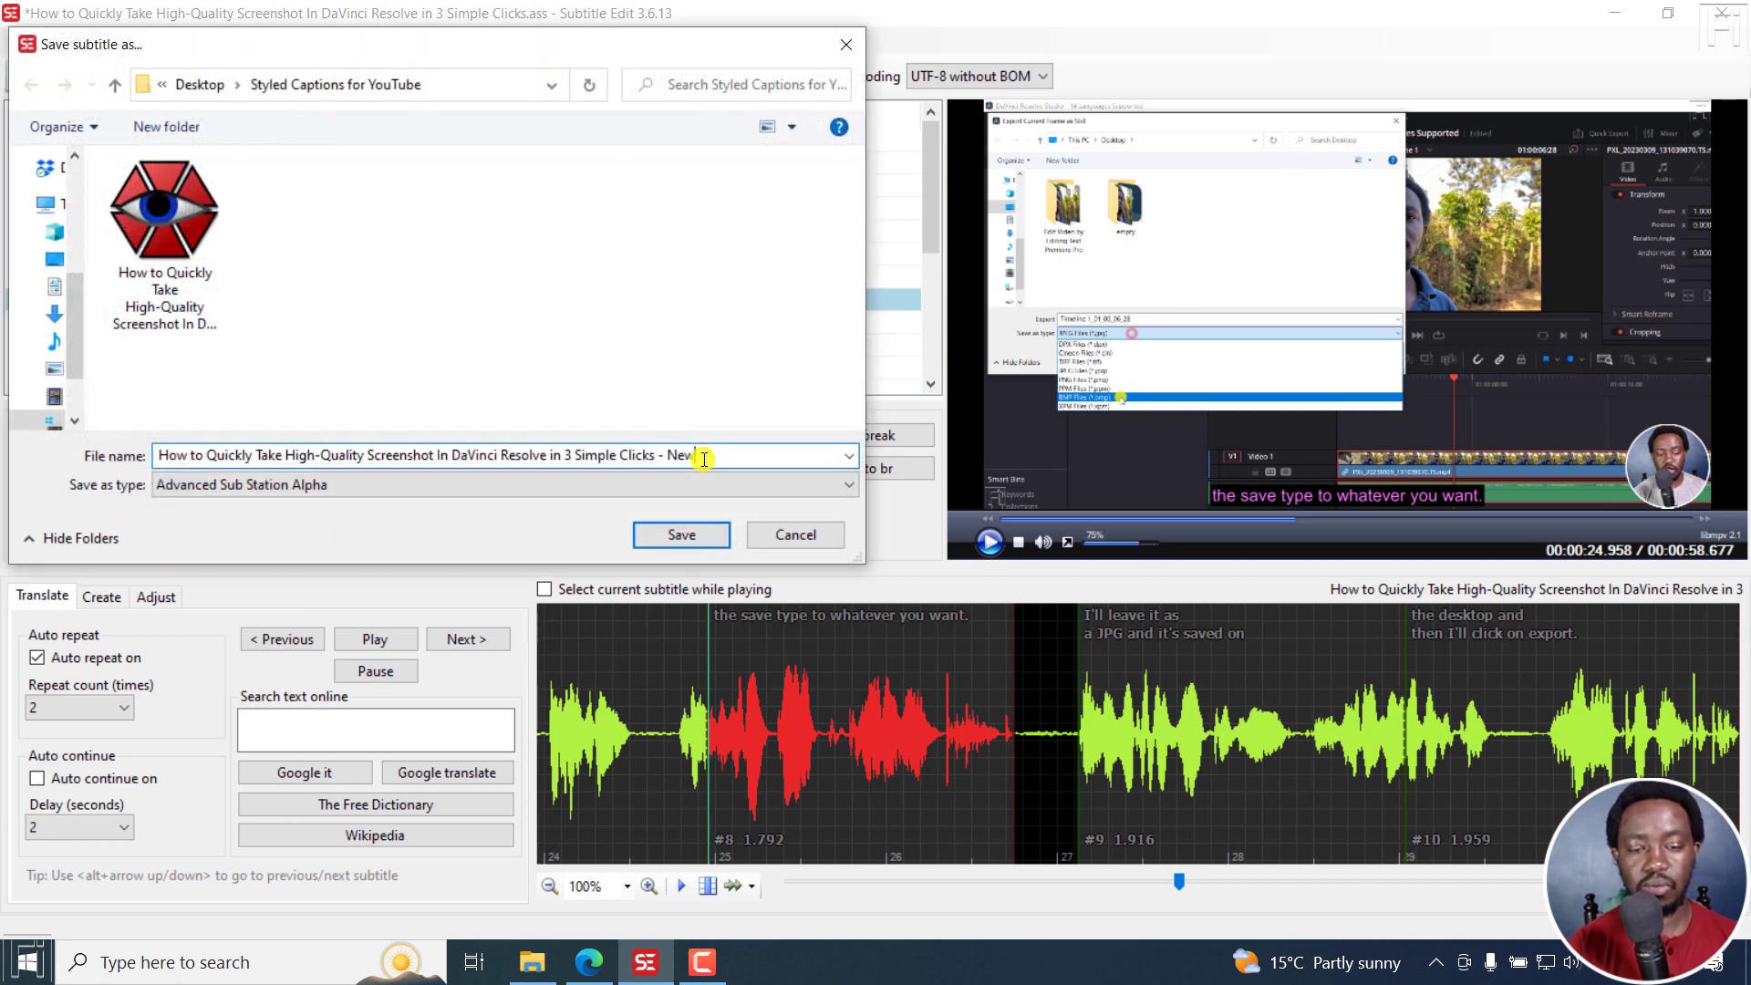
pyautogui.click(675, 538)
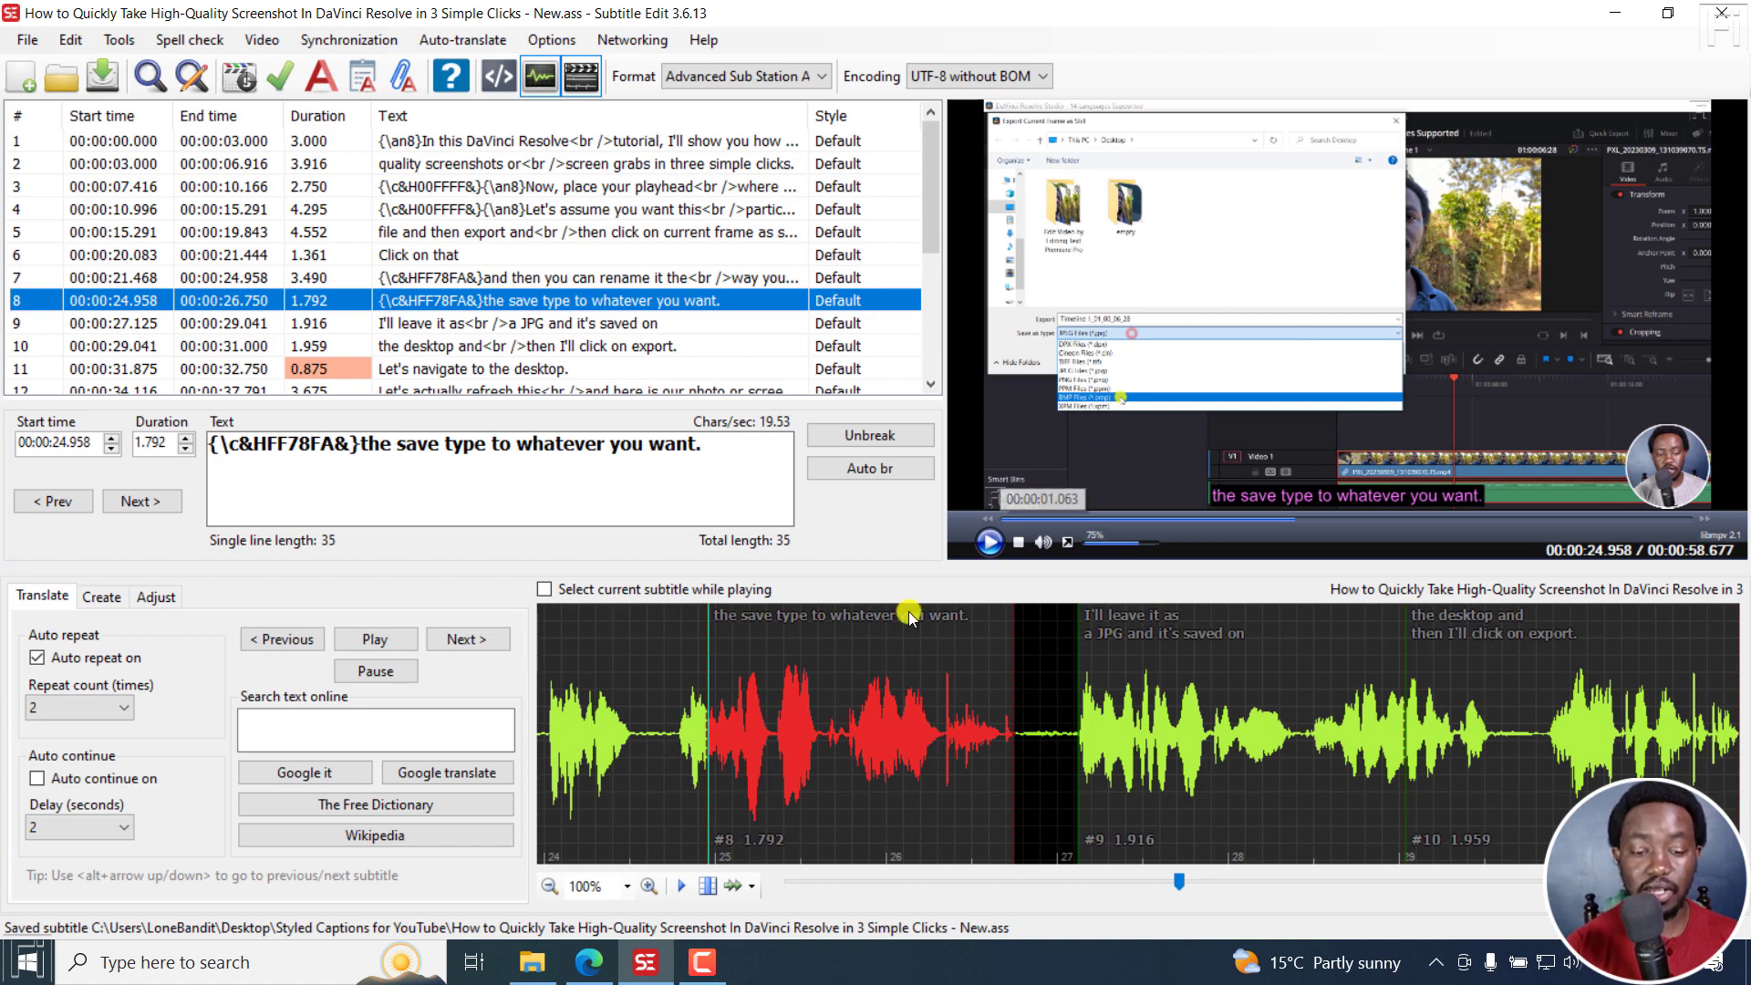
pyautogui.click(532, 972)
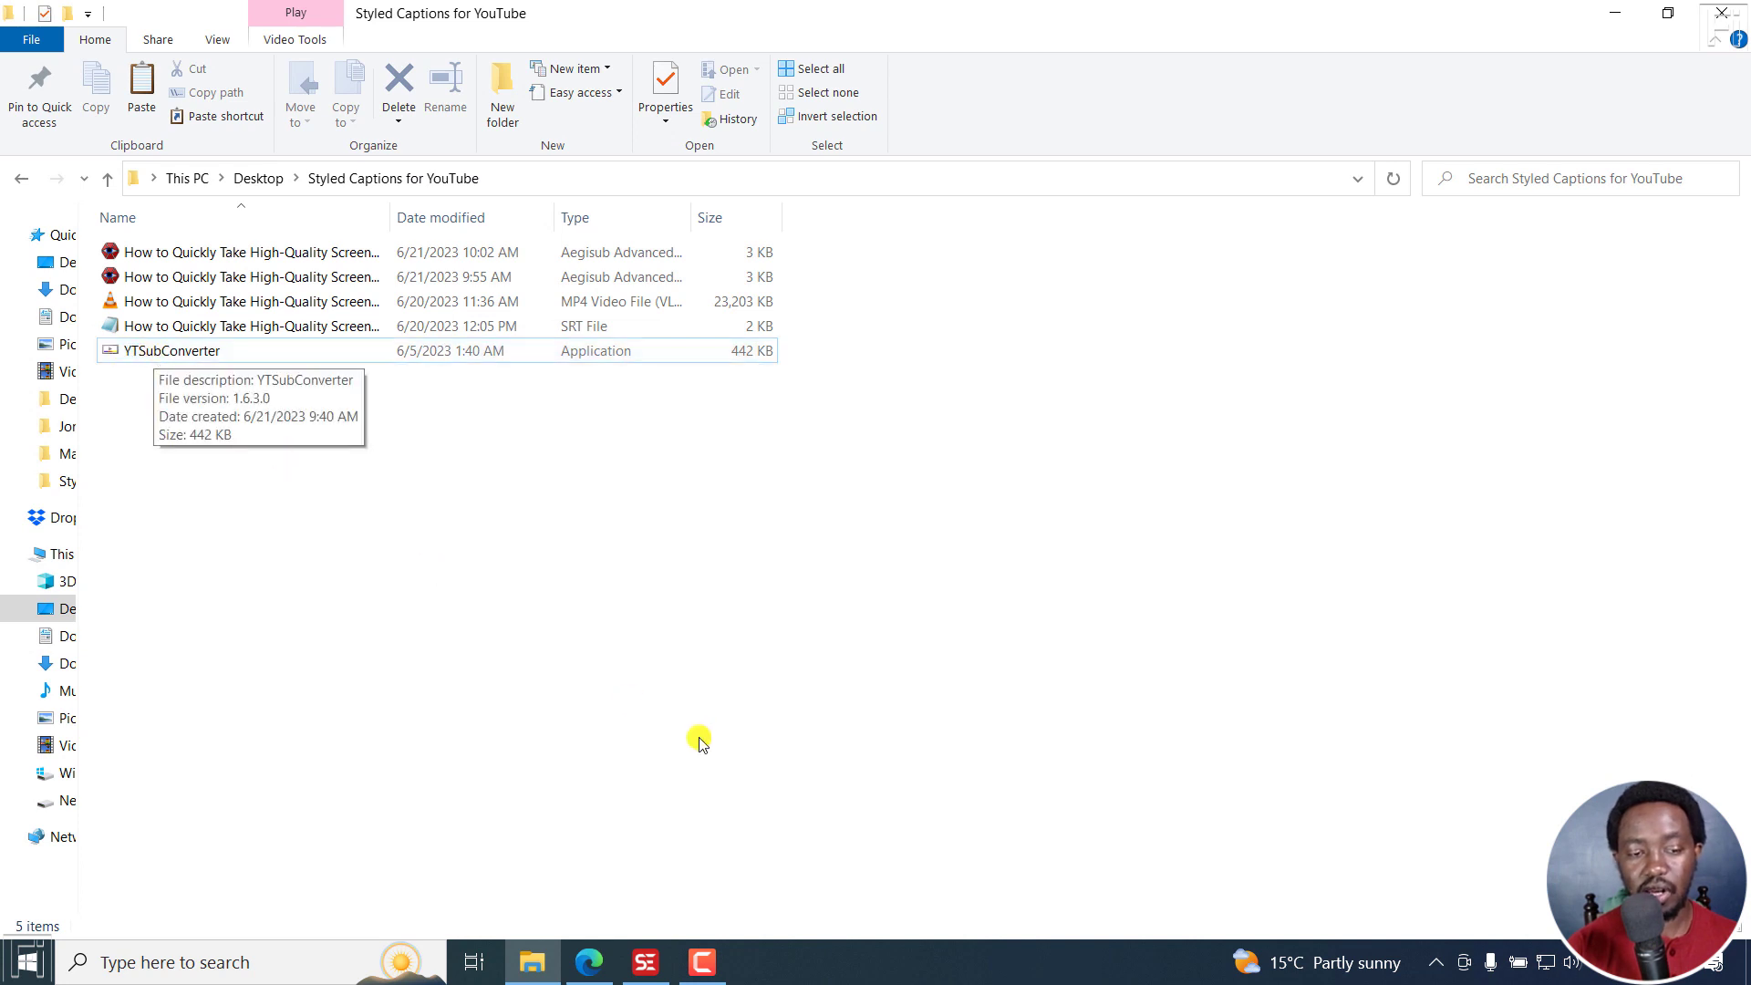
# Check the YTSubConverter 1.6.3 release assets on the GitHub Releases page
pyautogui.click(589, 956)
pyautogui.click(716, 11)
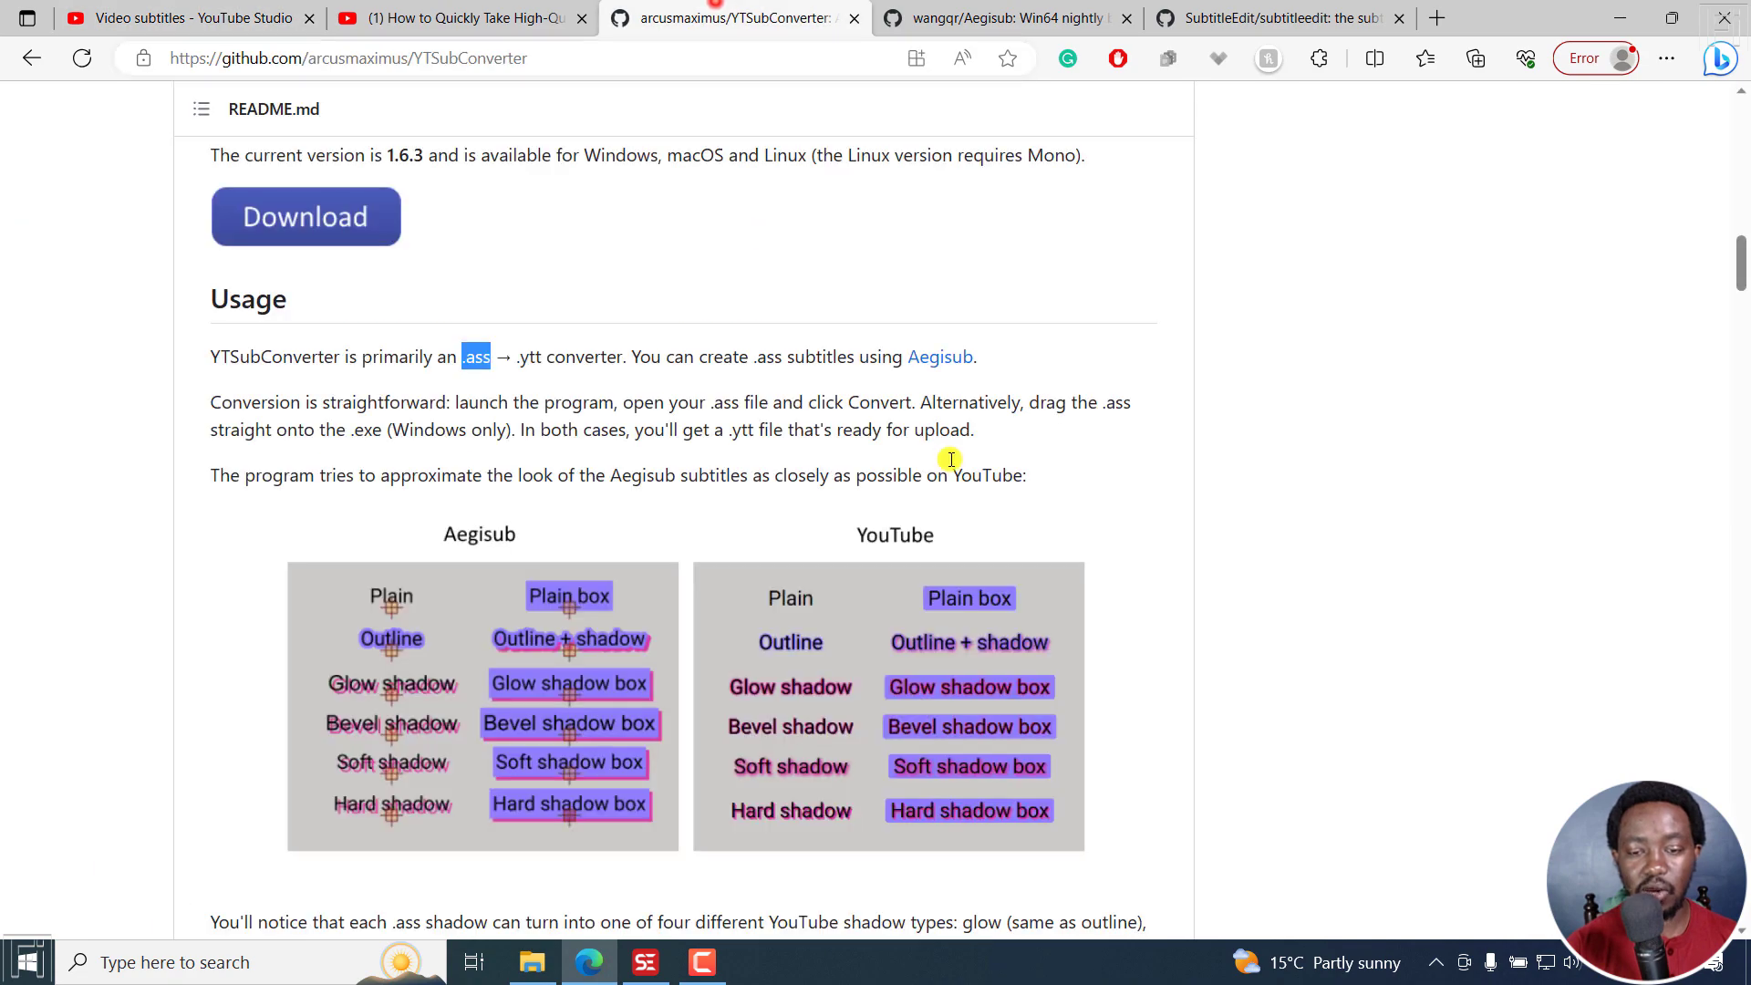
pyautogui.moveTo(1741, 274); pyautogui.dragTo(1742, 165)
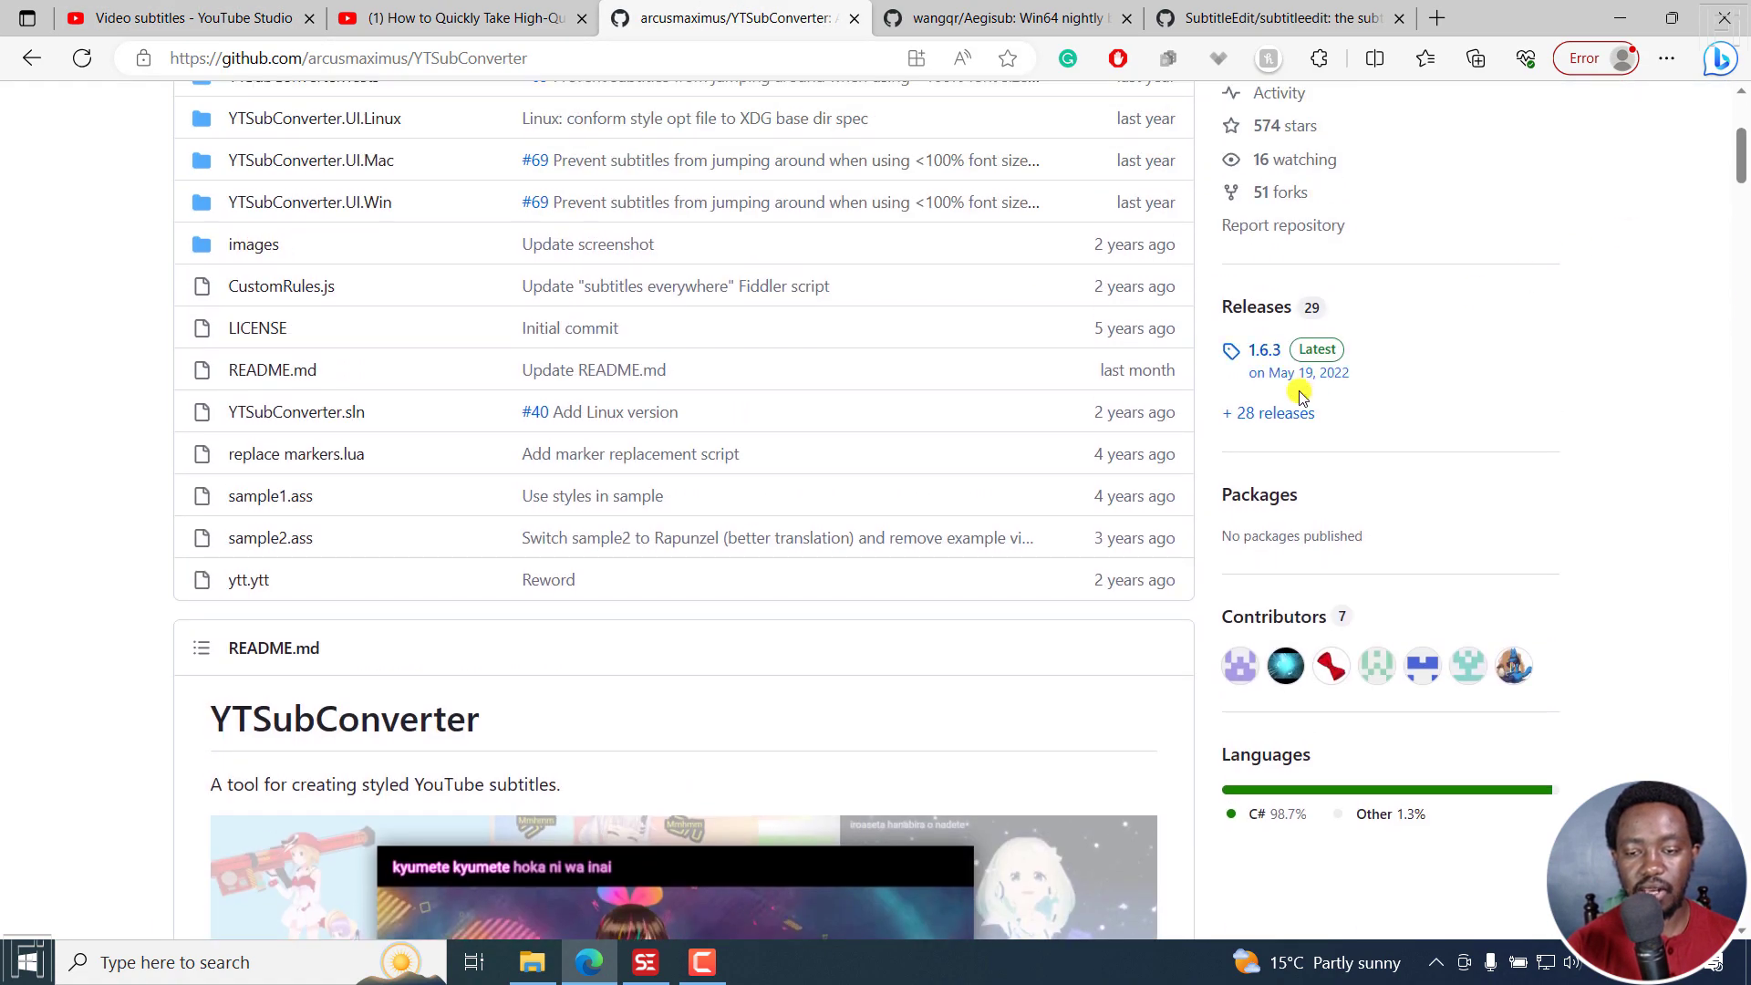
pyautogui.click(1270, 308)
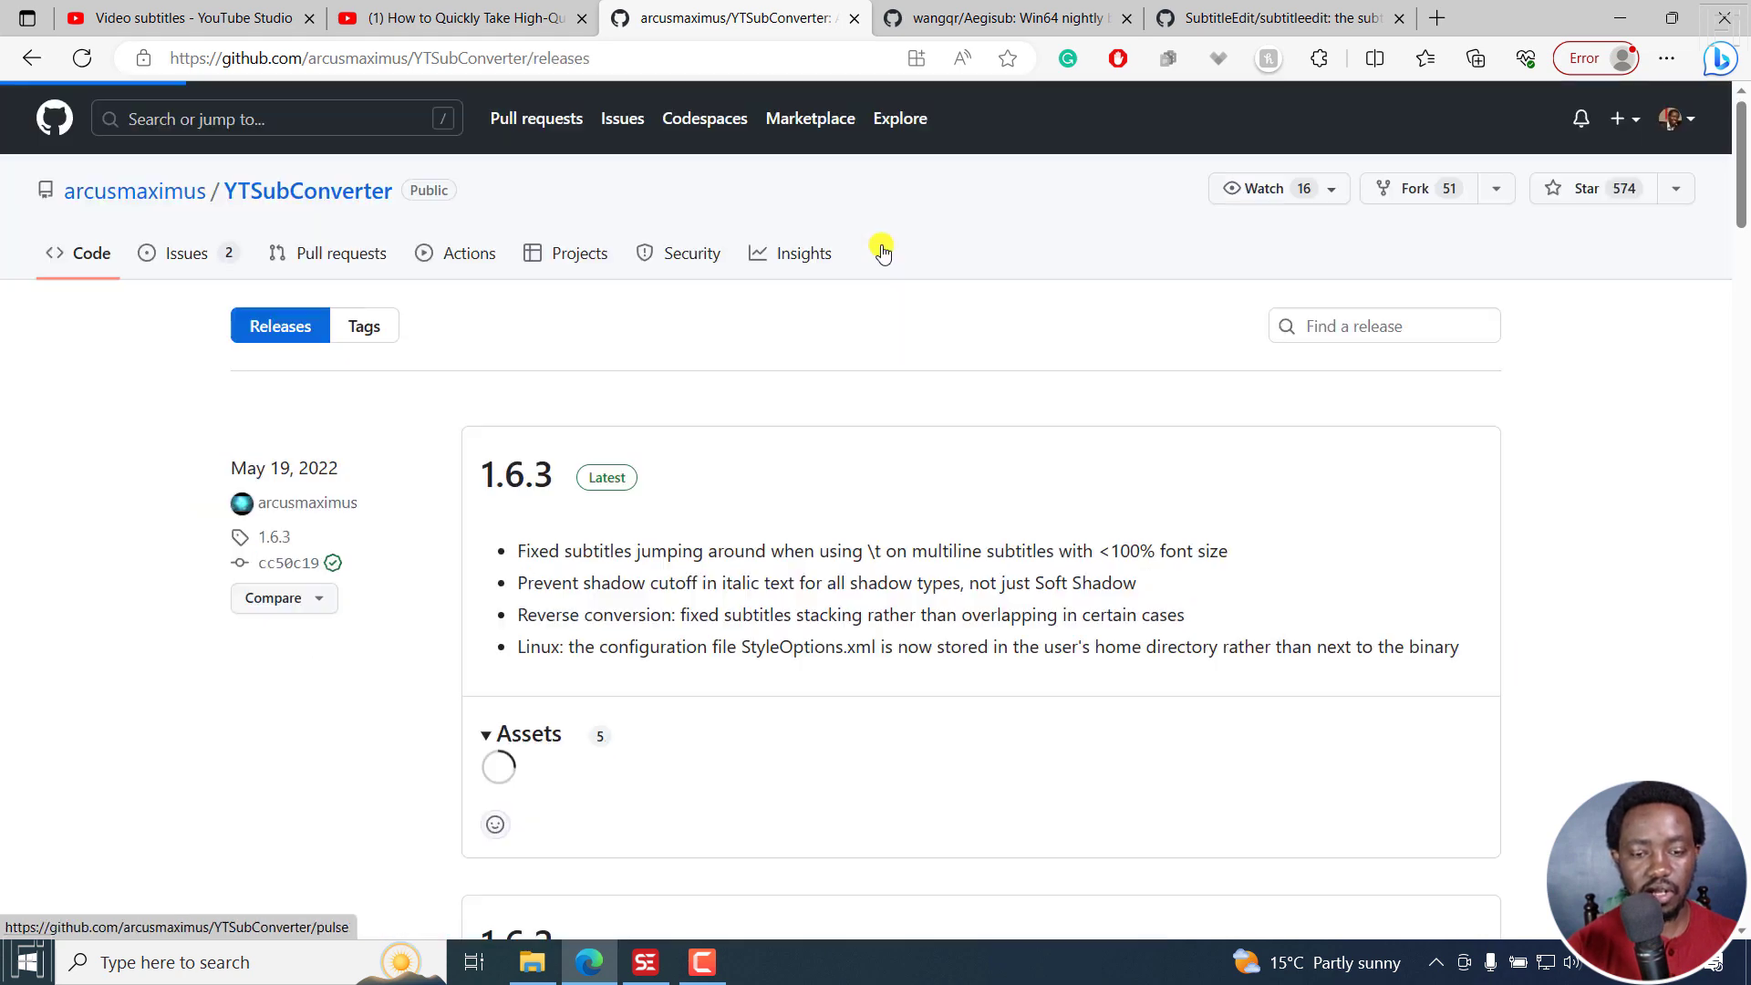
pyautogui.moveTo(1742, 191); pyautogui.dragTo(1744, 245)
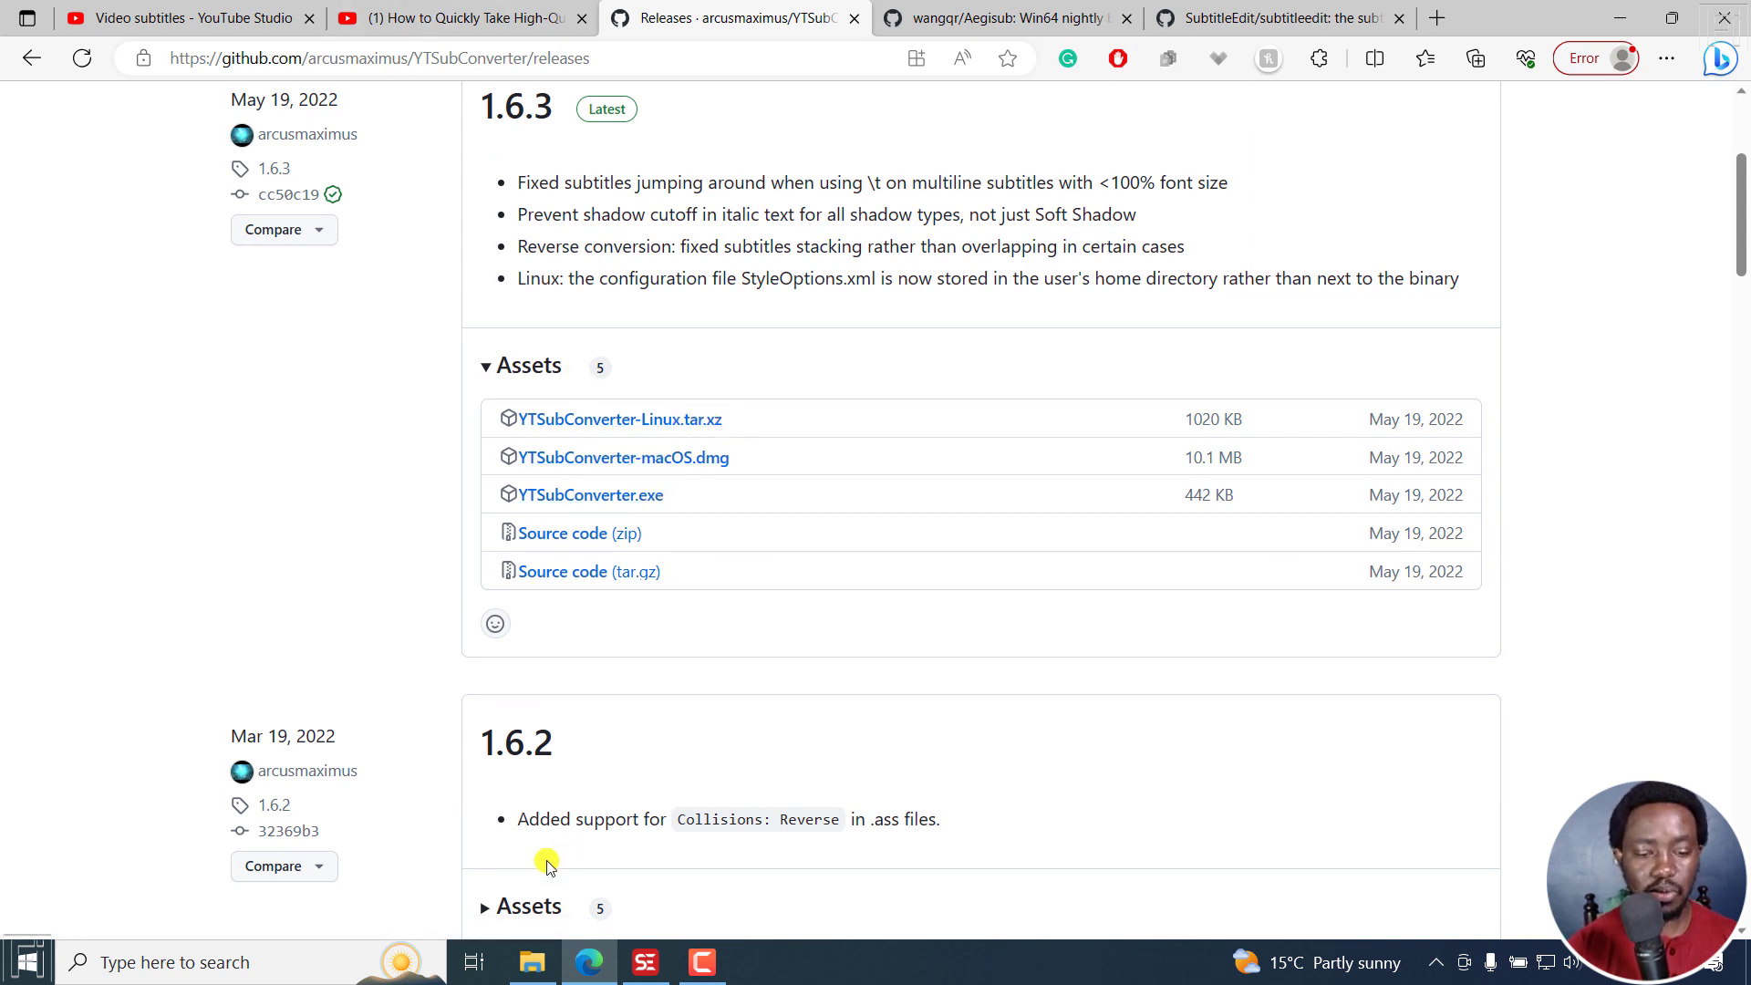
pyautogui.click(531, 962)
# Launch YTSubConverter and select the '- New' ASS file in the caption folder
pyautogui.click(159, 348)
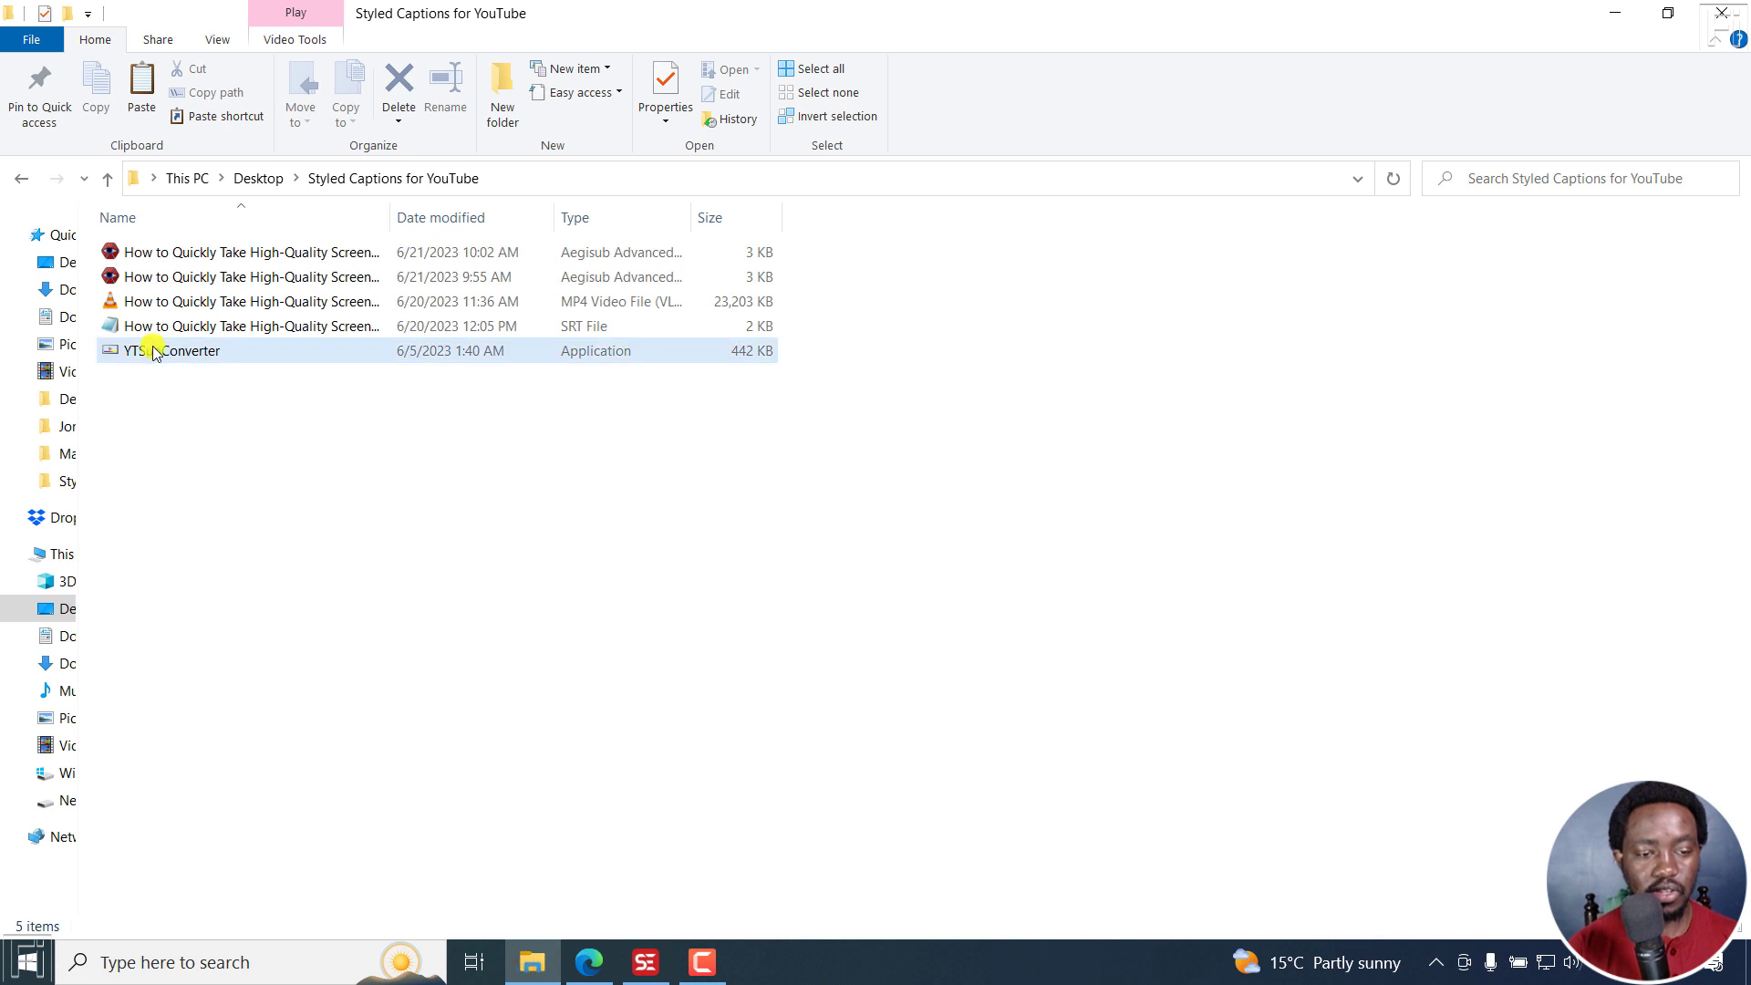
pyautogui.doubleClick(155, 352)
pyautogui.moveTo(315, 117); pyautogui.dragTo(916, 162)
pyautogui.click(393, 213)
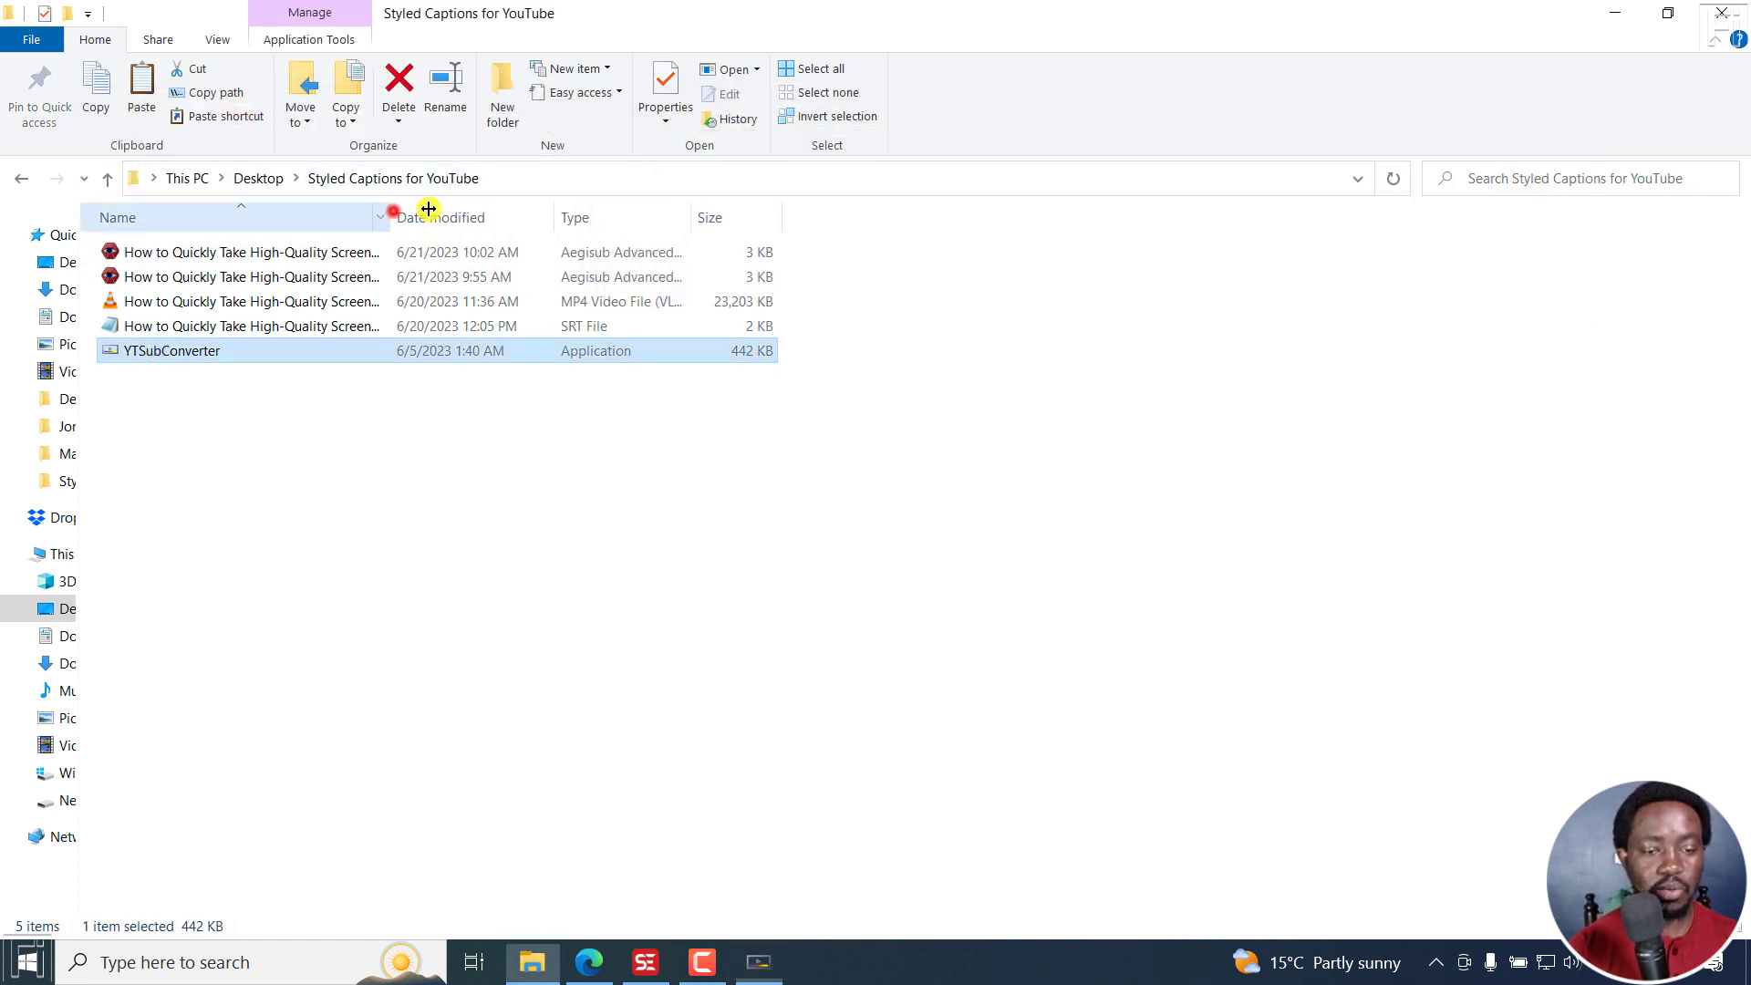
pyautogui.moveTo(428, 209); pyautogui.dragTo(837, 211)
pyautogui.click(585, 251)
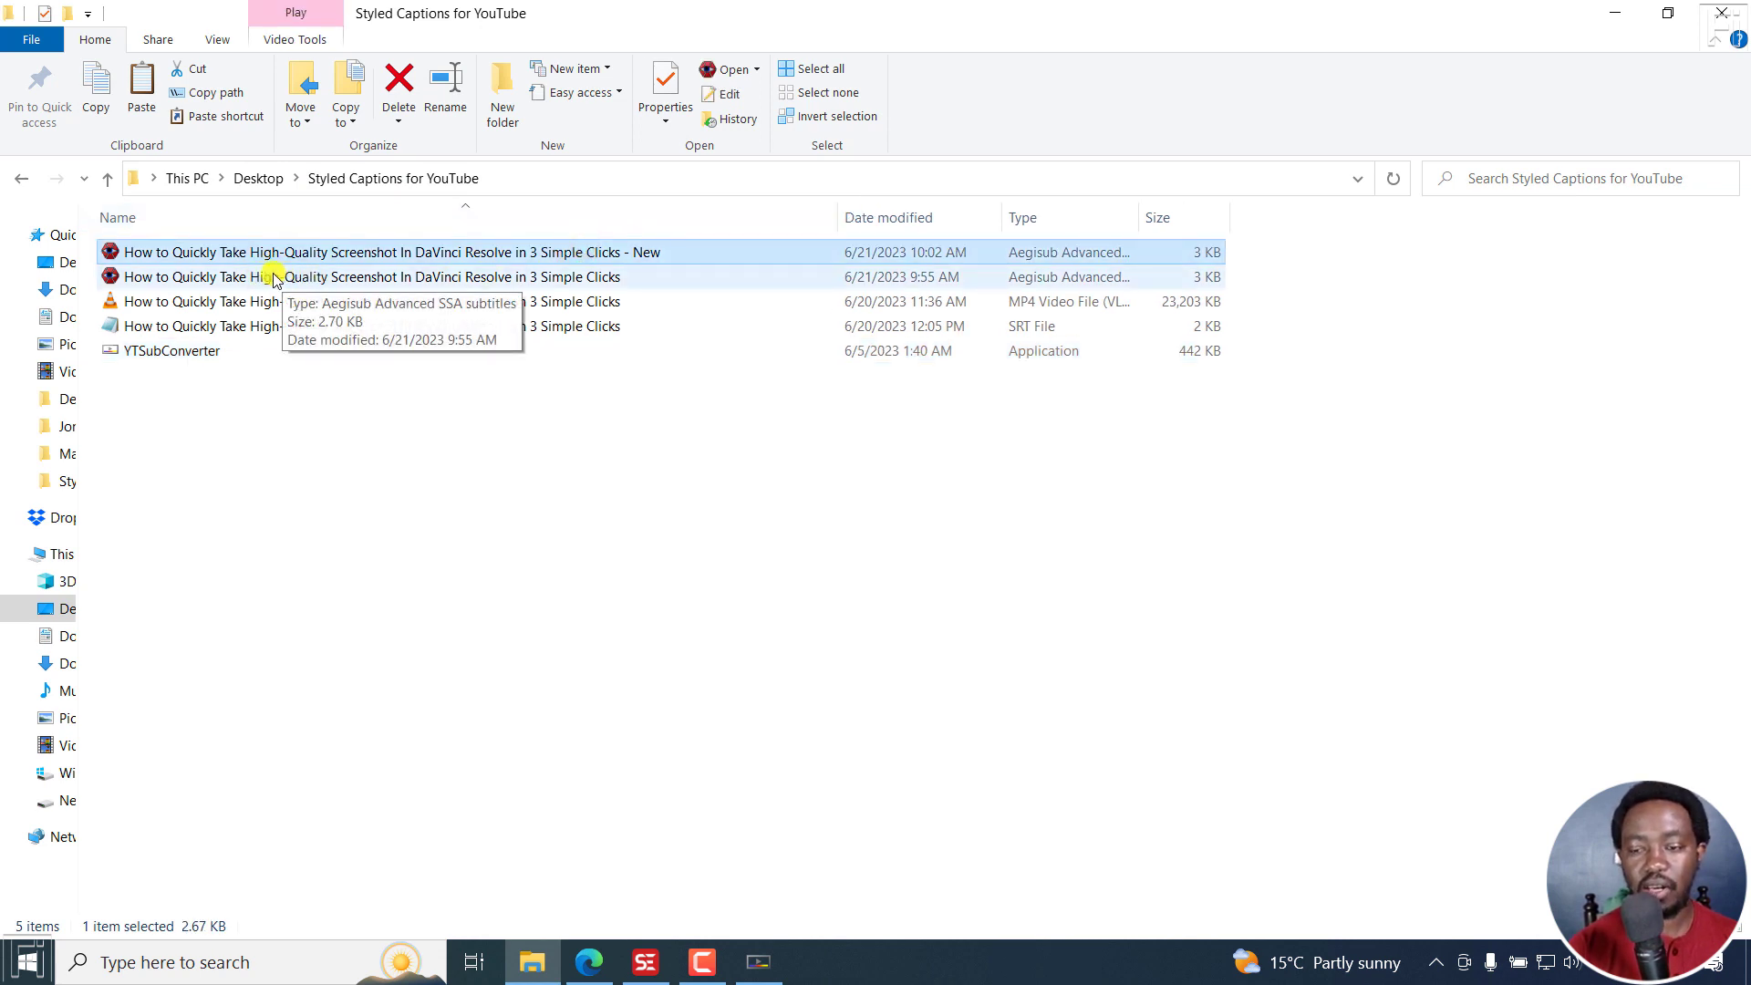
# Load the '- New' ASS file into YTSubConverter, convert it to a .ytt file, and close the converter
pyautogui.click(759, 962)
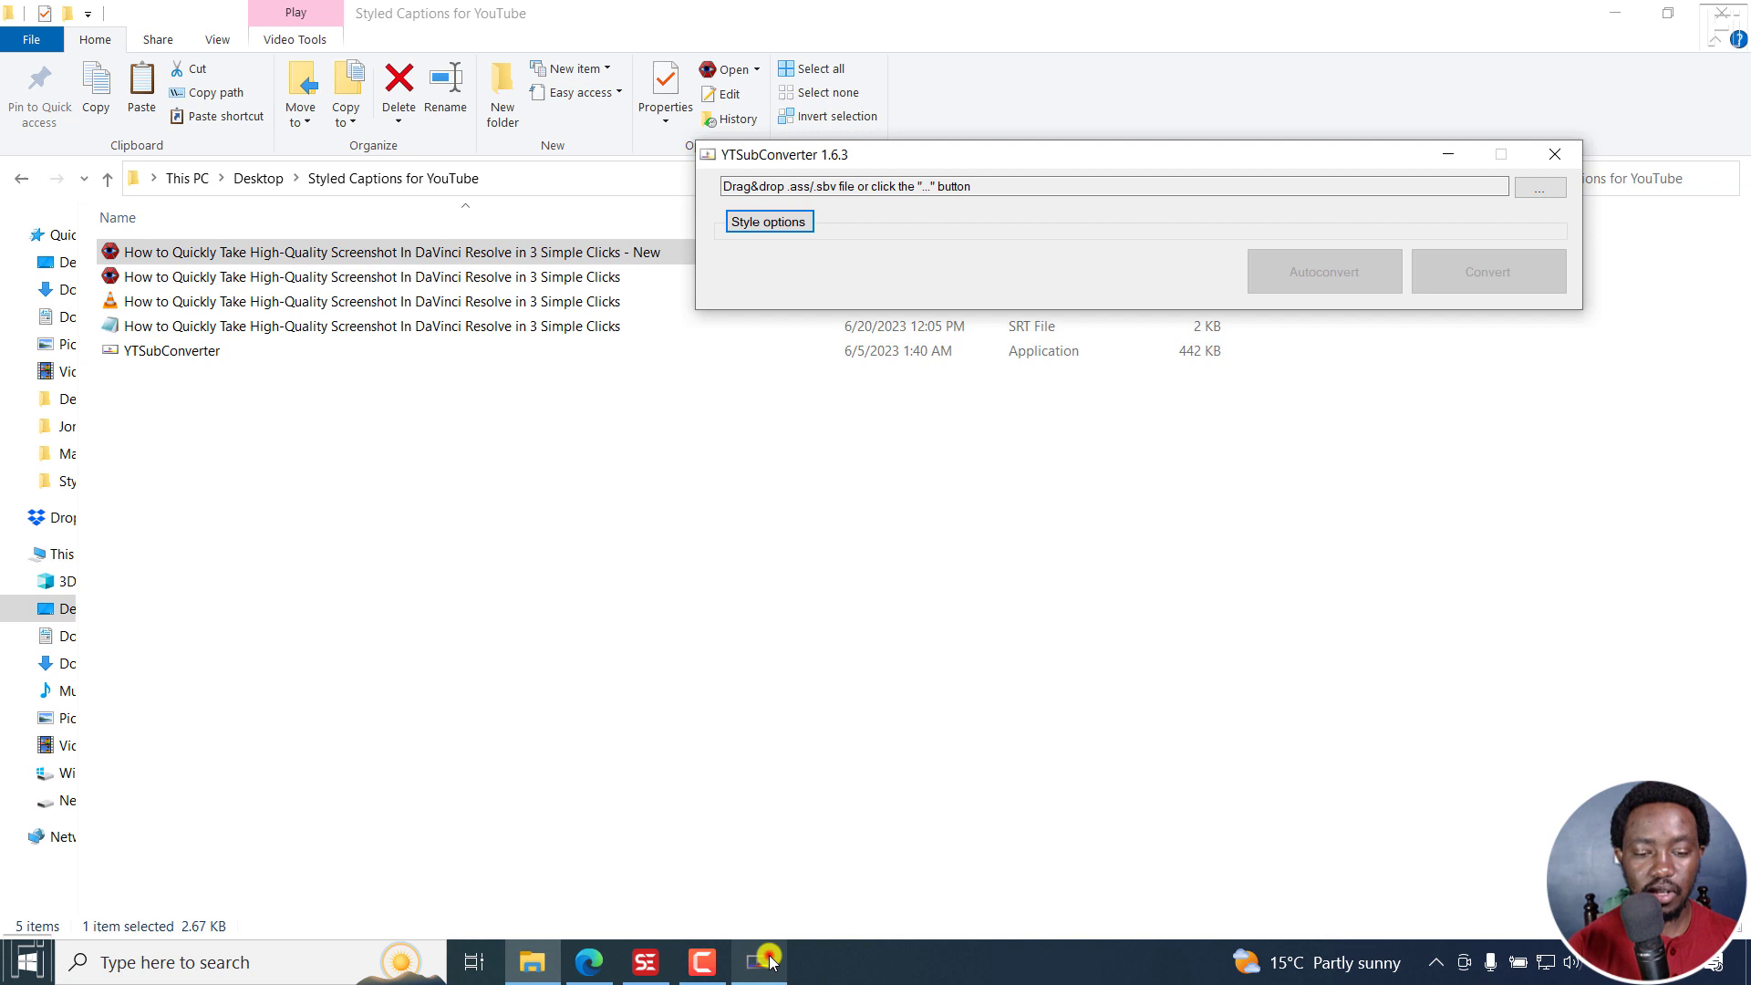
pyautogui.moveTo(344, 252); pyautogui.dragTo(955, 210)
pyautogui.click(781, 222)
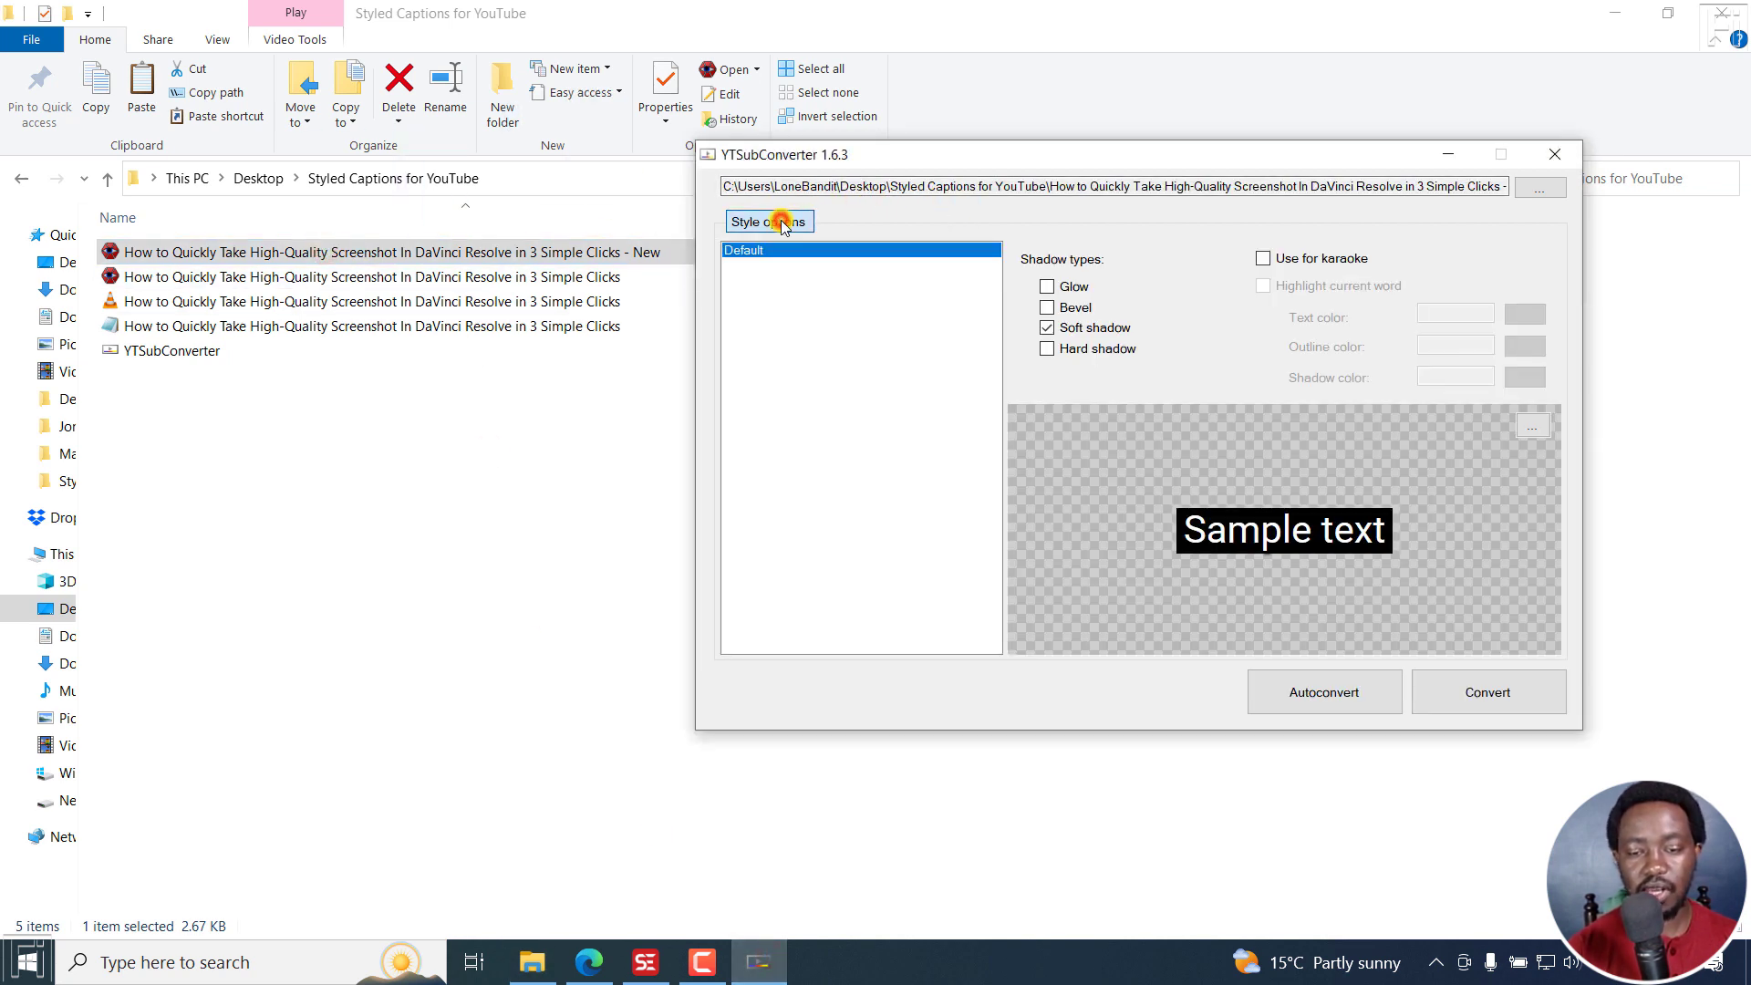
pyautogui.moveTo(1103, 161); pyautogui.dragTo(1024, 139)
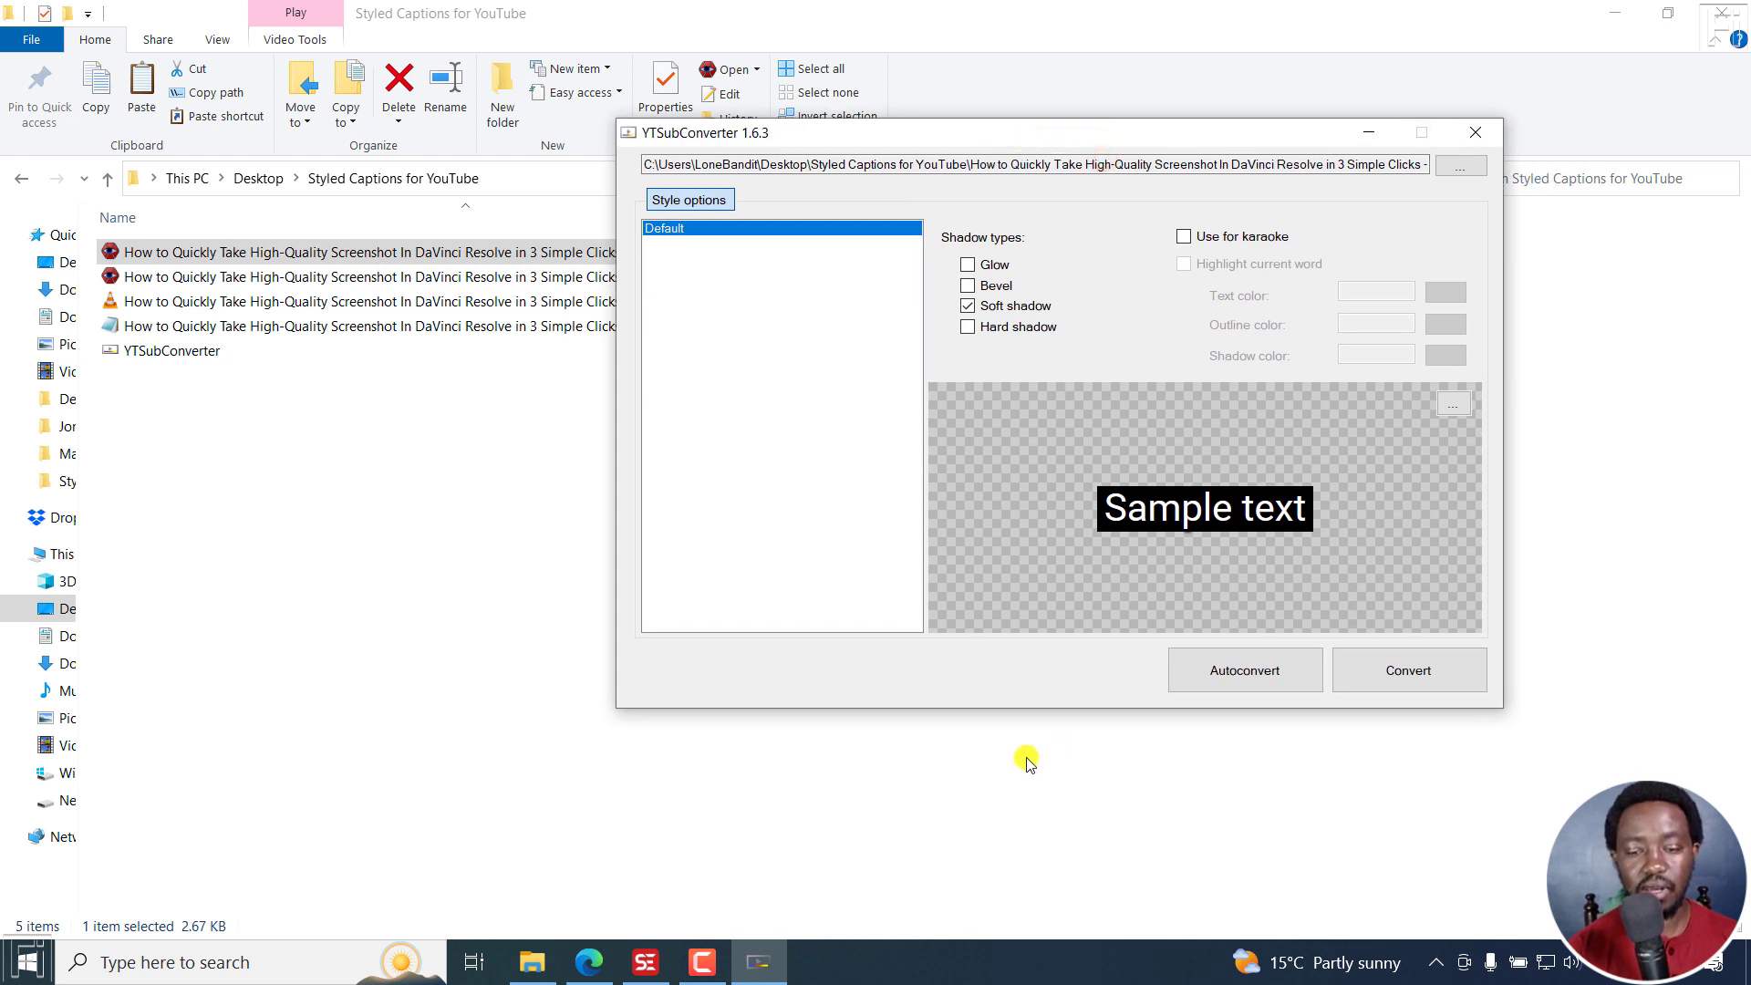
pyautogui.click(1439, 674)
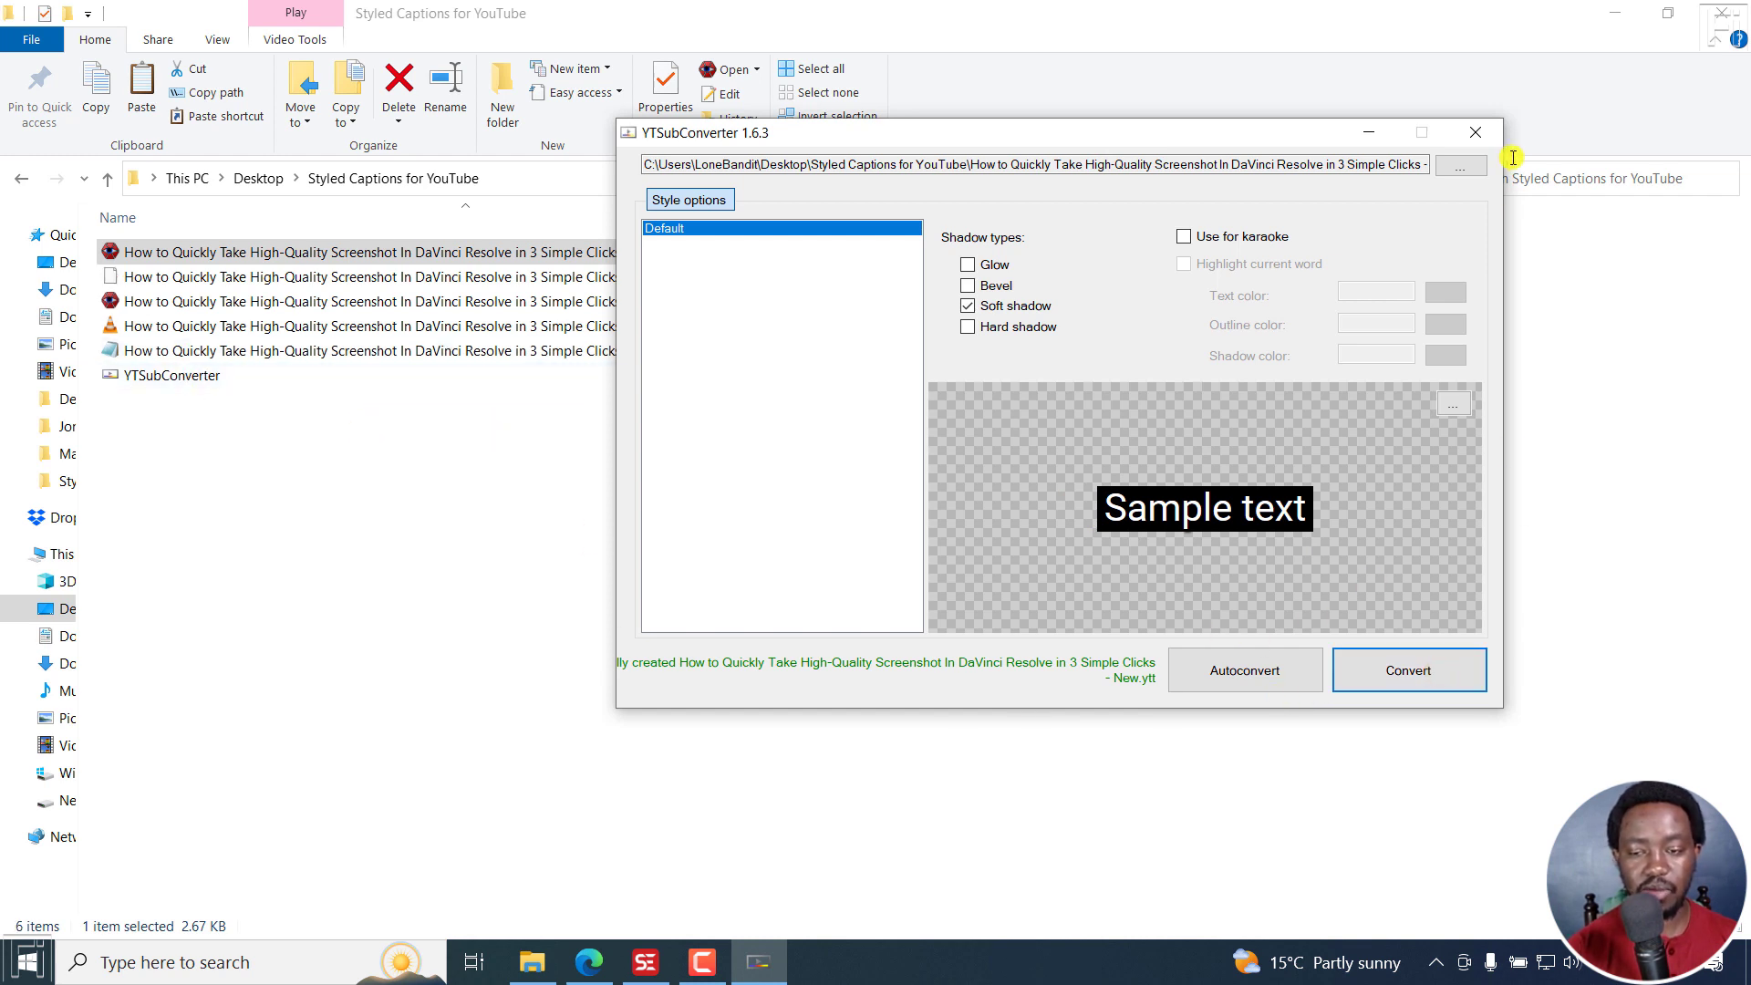
pyautogui.click(1475, 133)
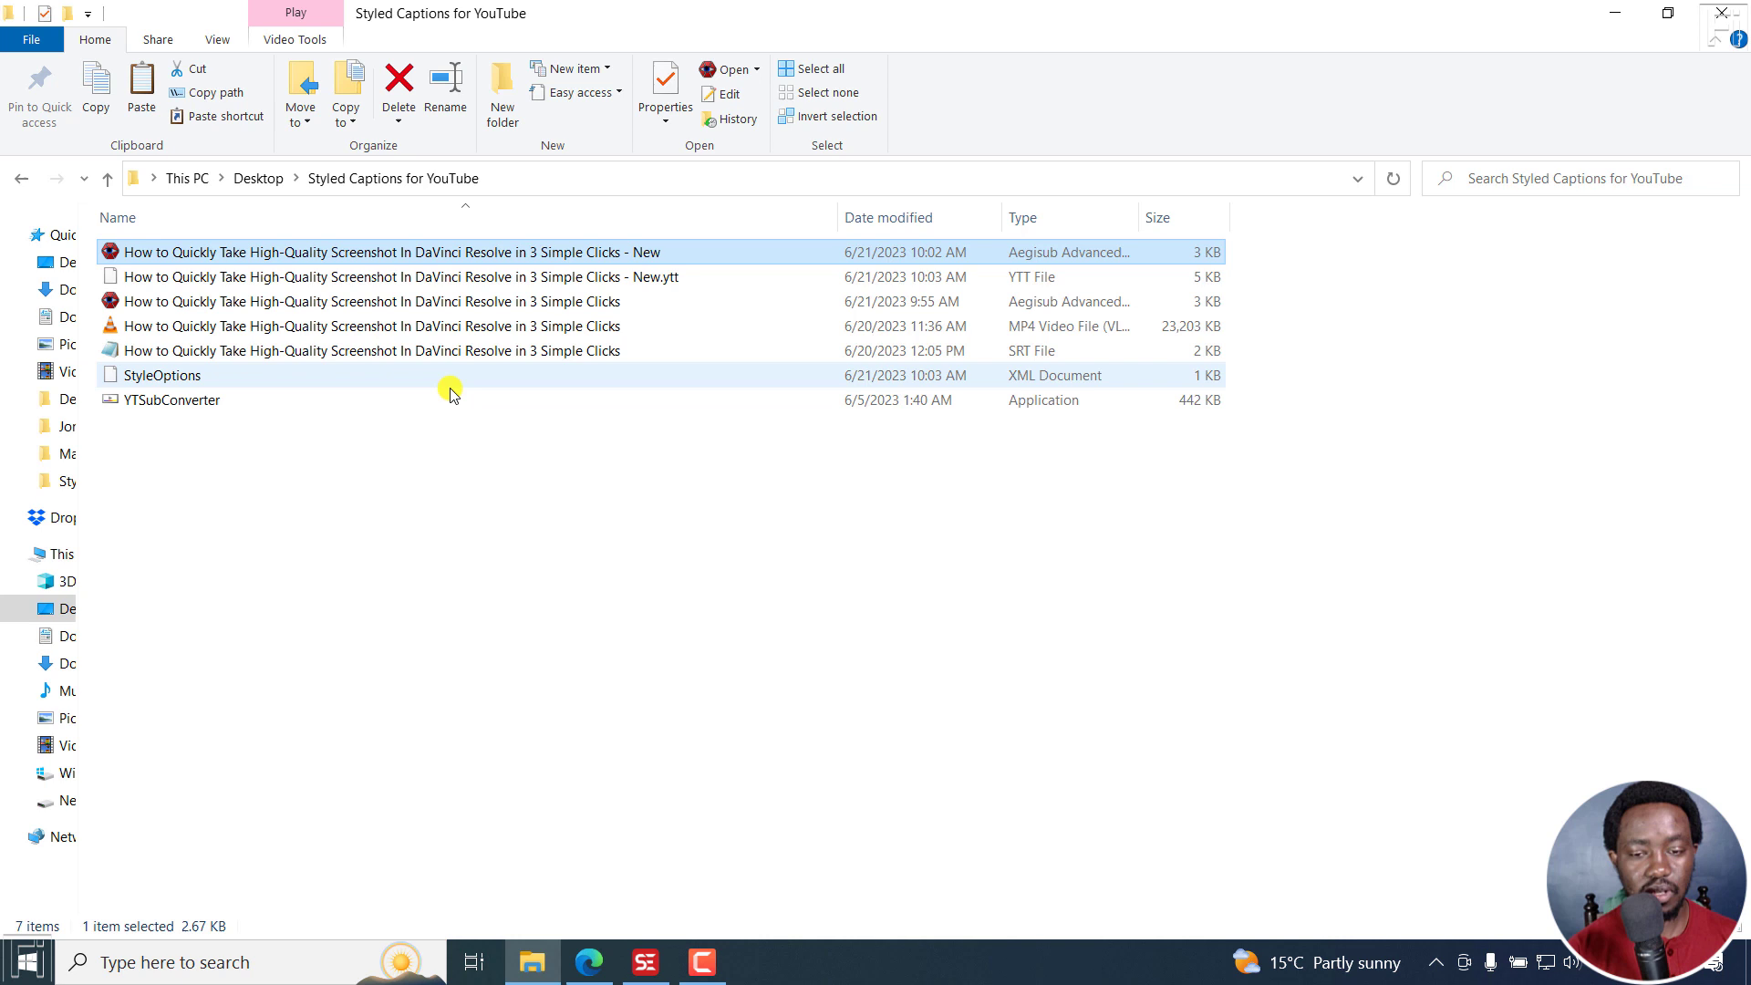
pyautogui.click(159, 277)
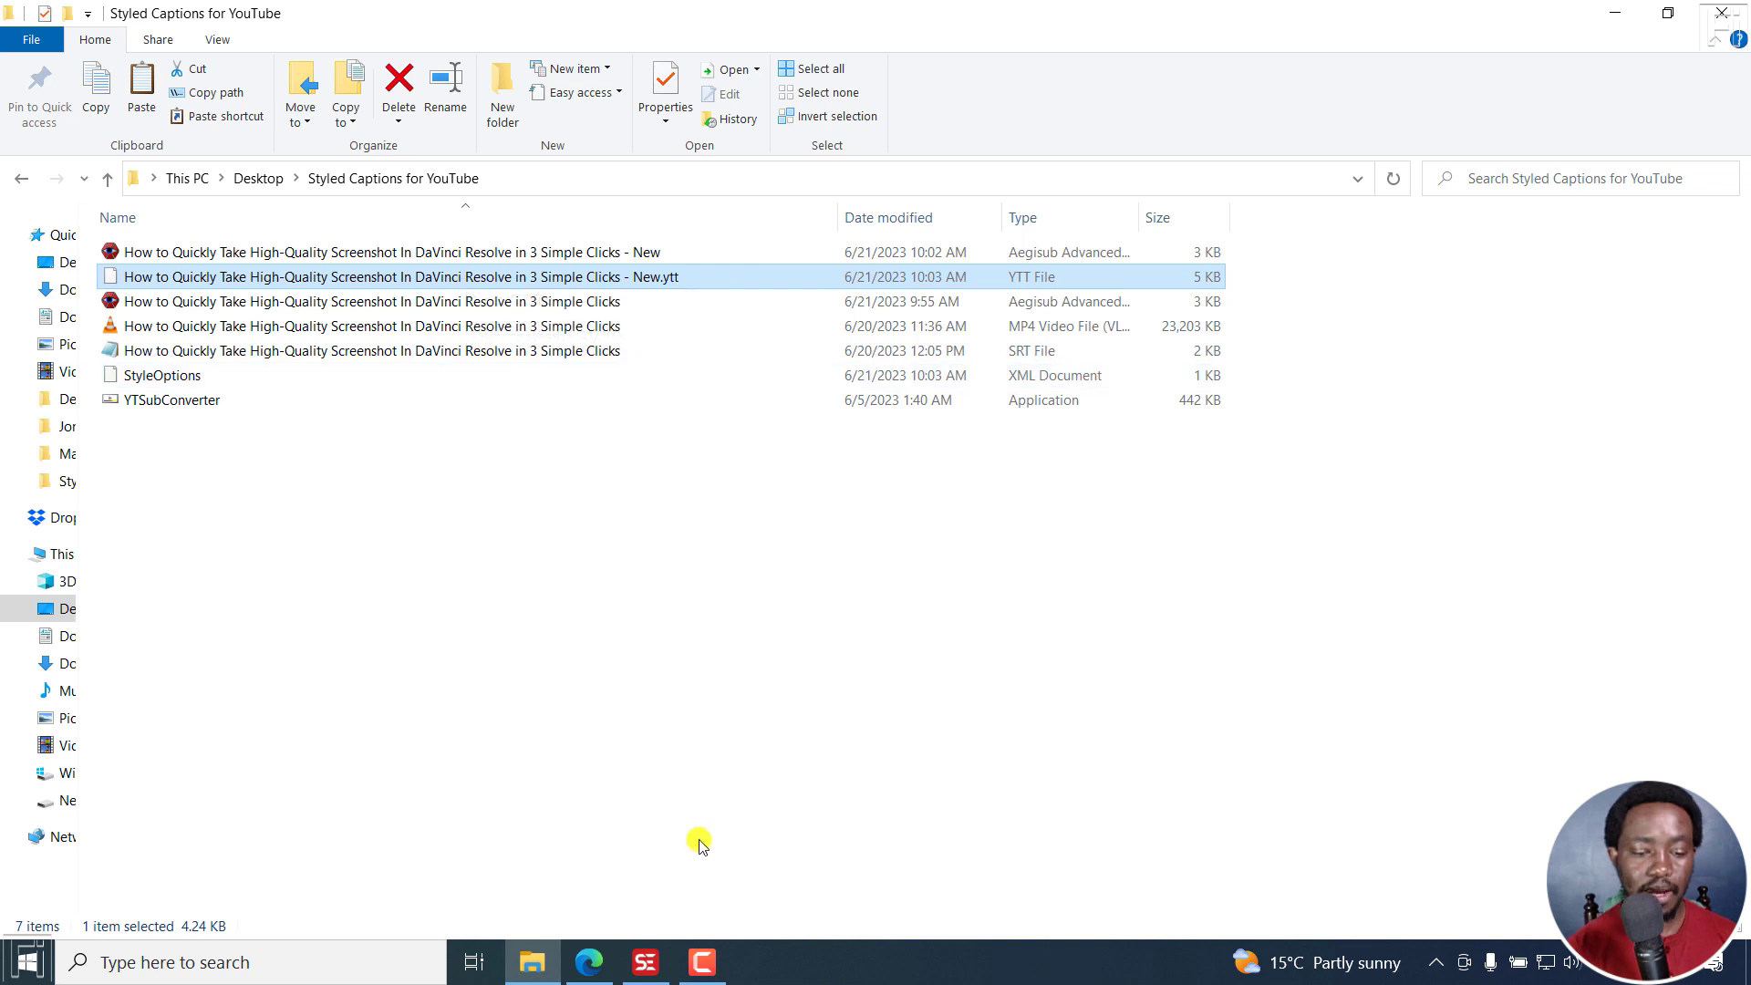
# Add English as a subtitle language in Studio and choose to add subtitles for it
pyautogui.click(589, 962)
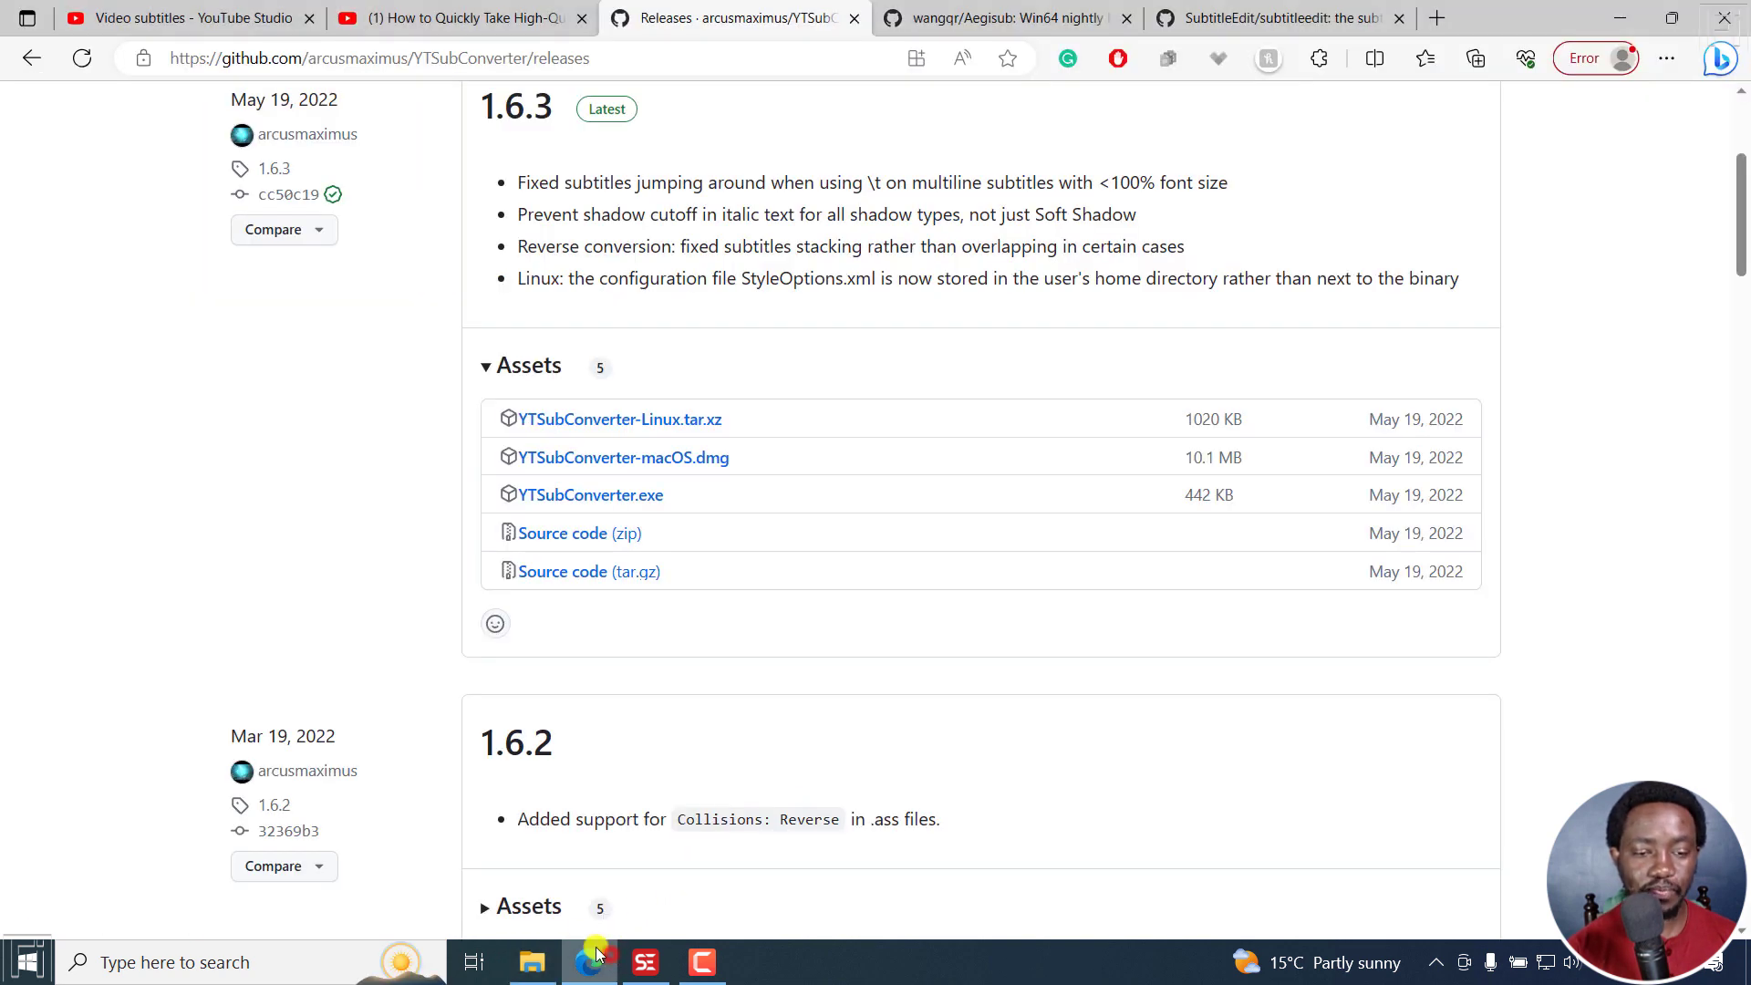
pyautogui.click(185, 10)
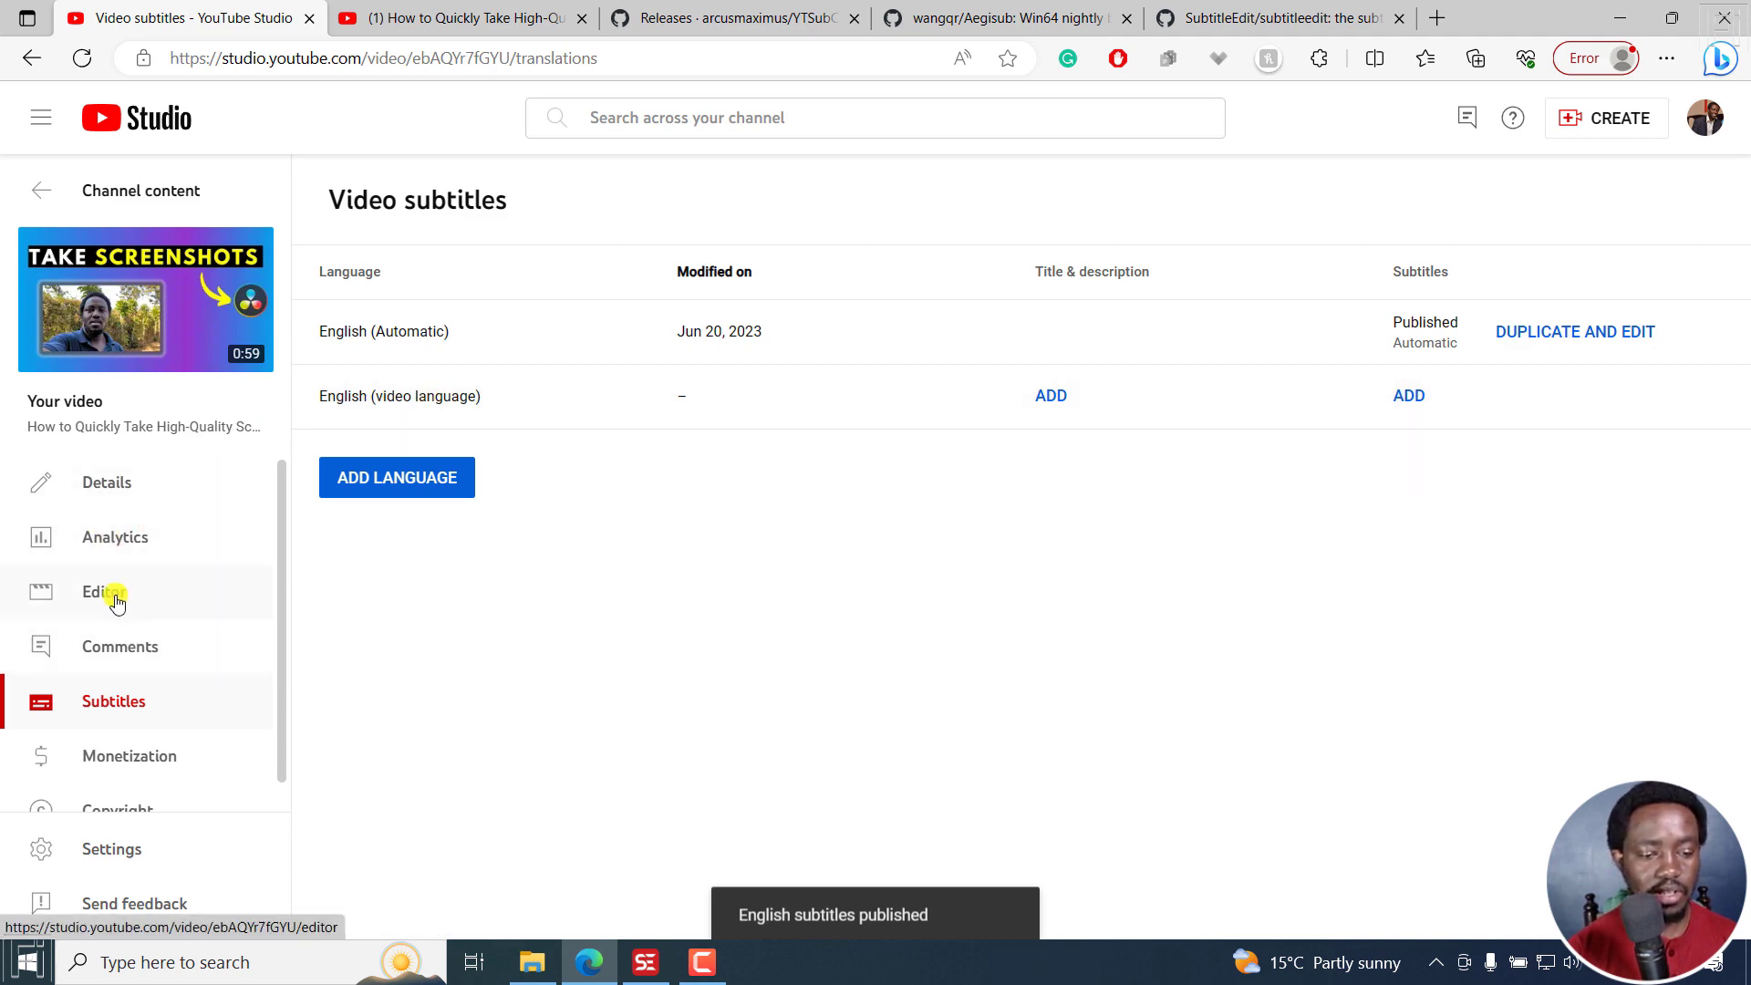
pyautogui.click(108, 486)
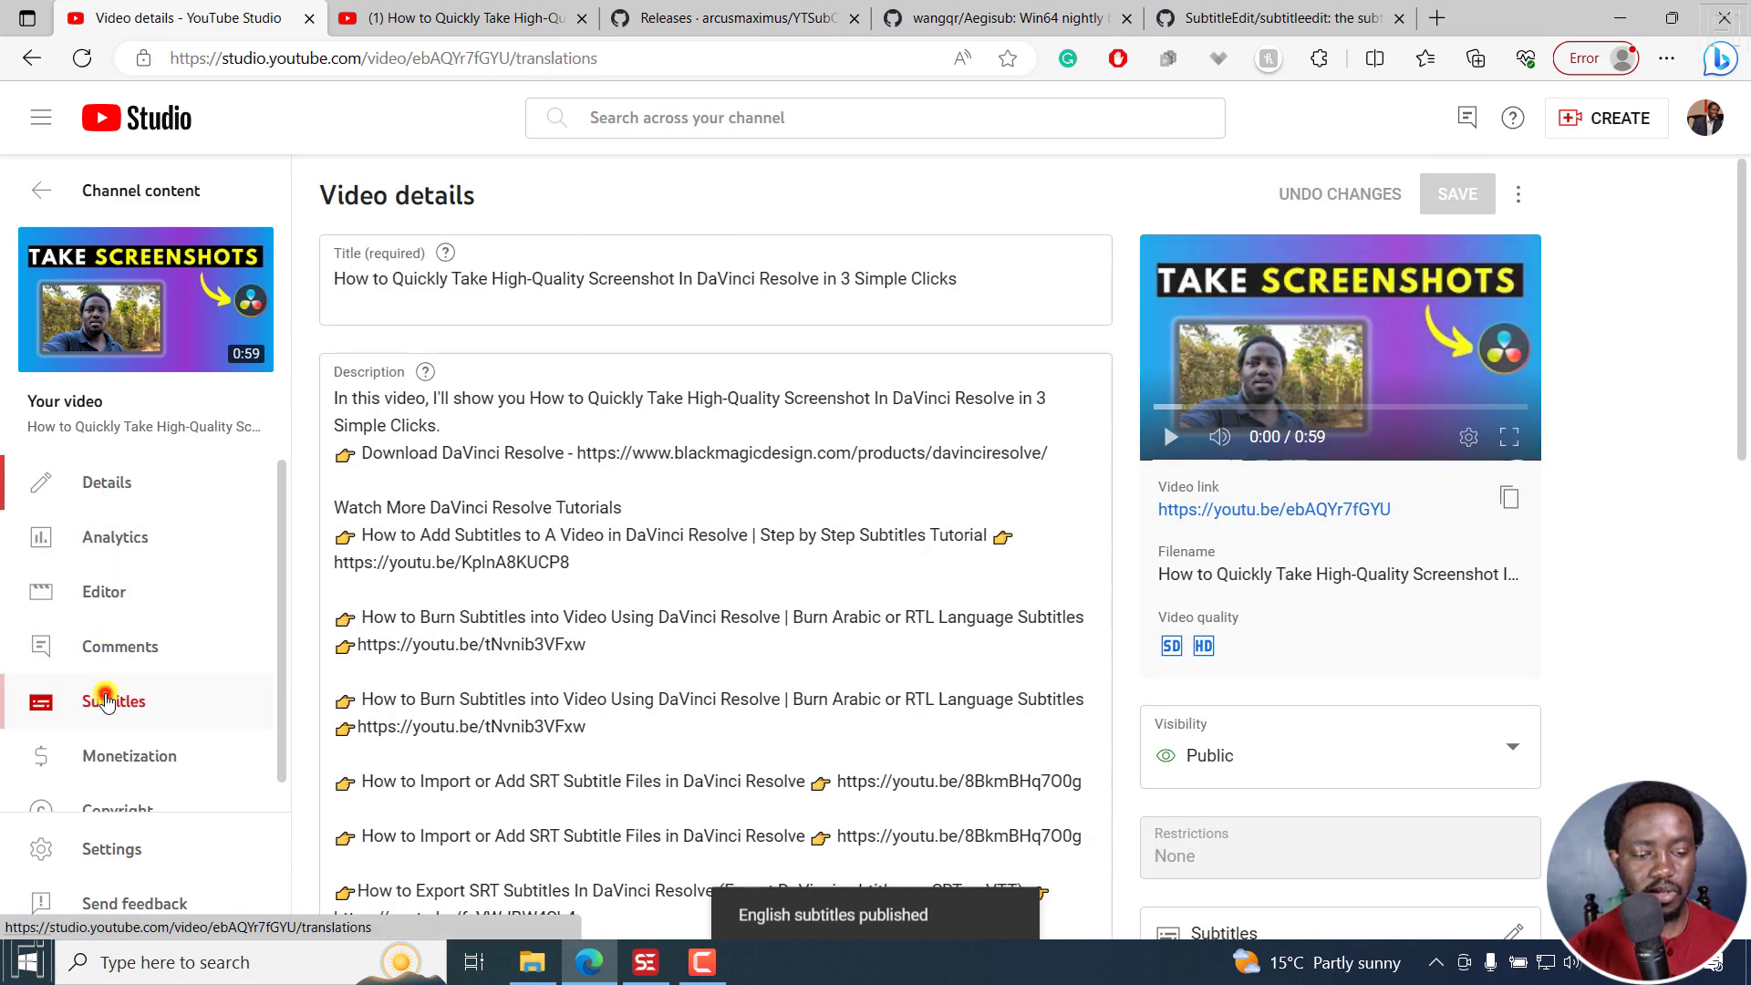
pyautogui.click(112, 701)
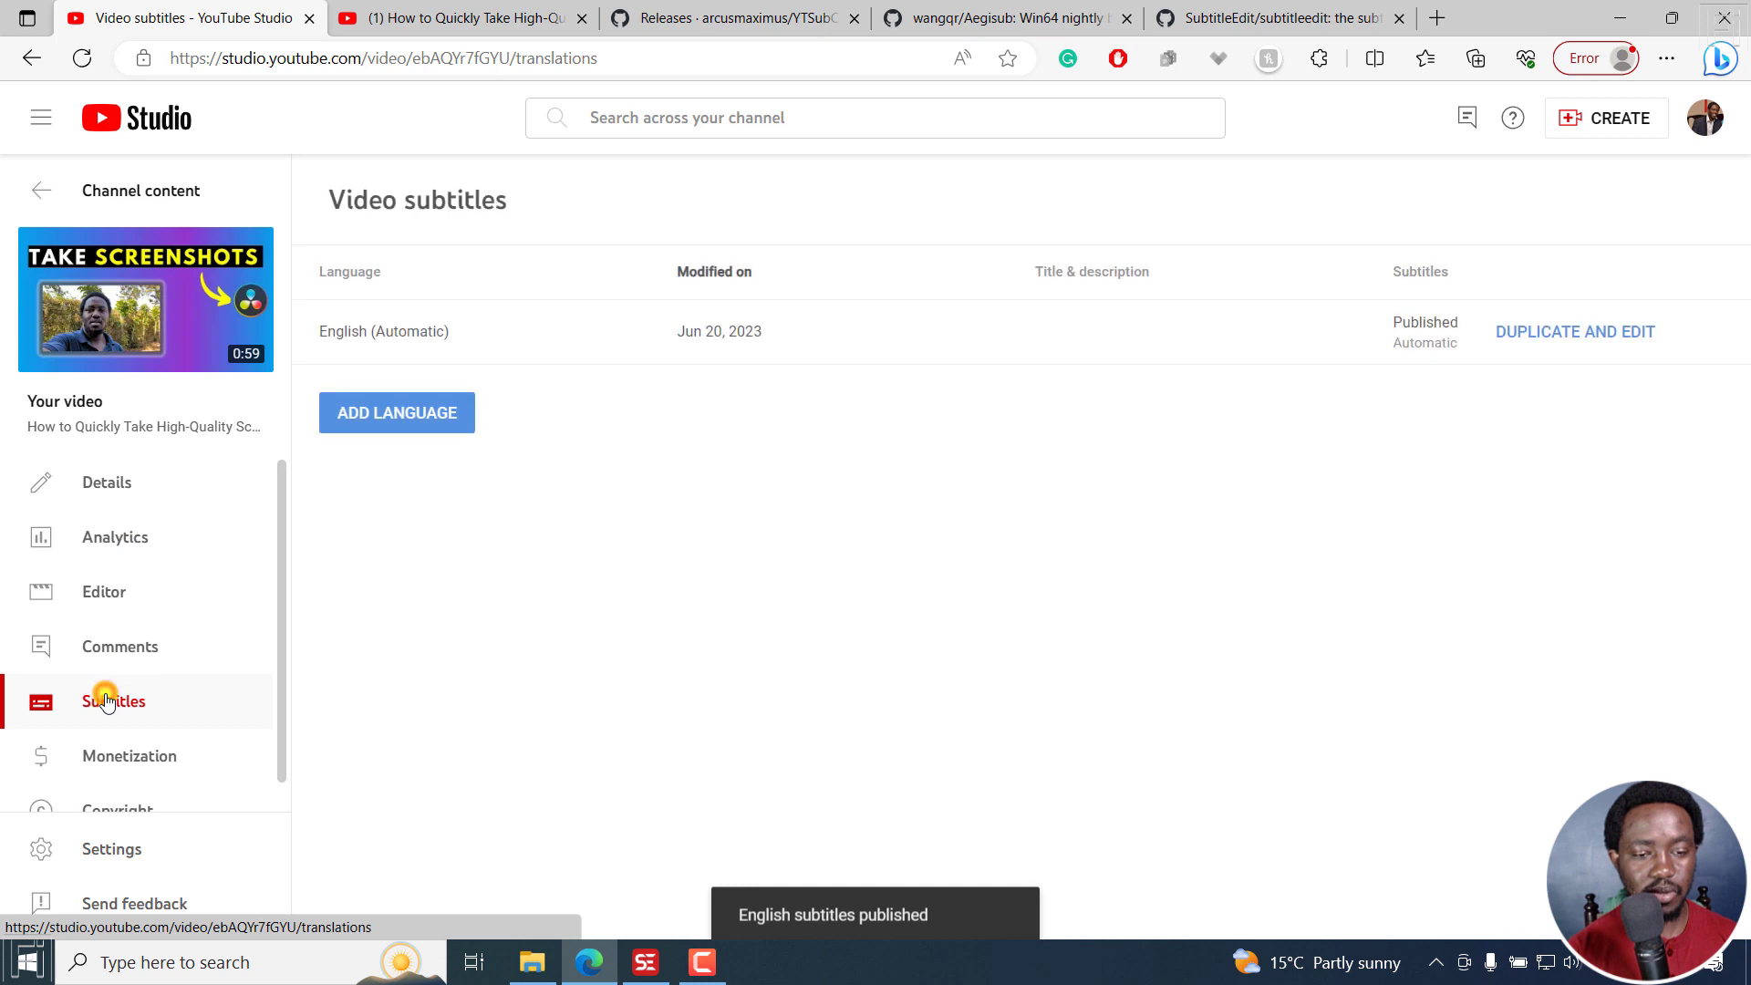
pyautogui.click(418, 421)
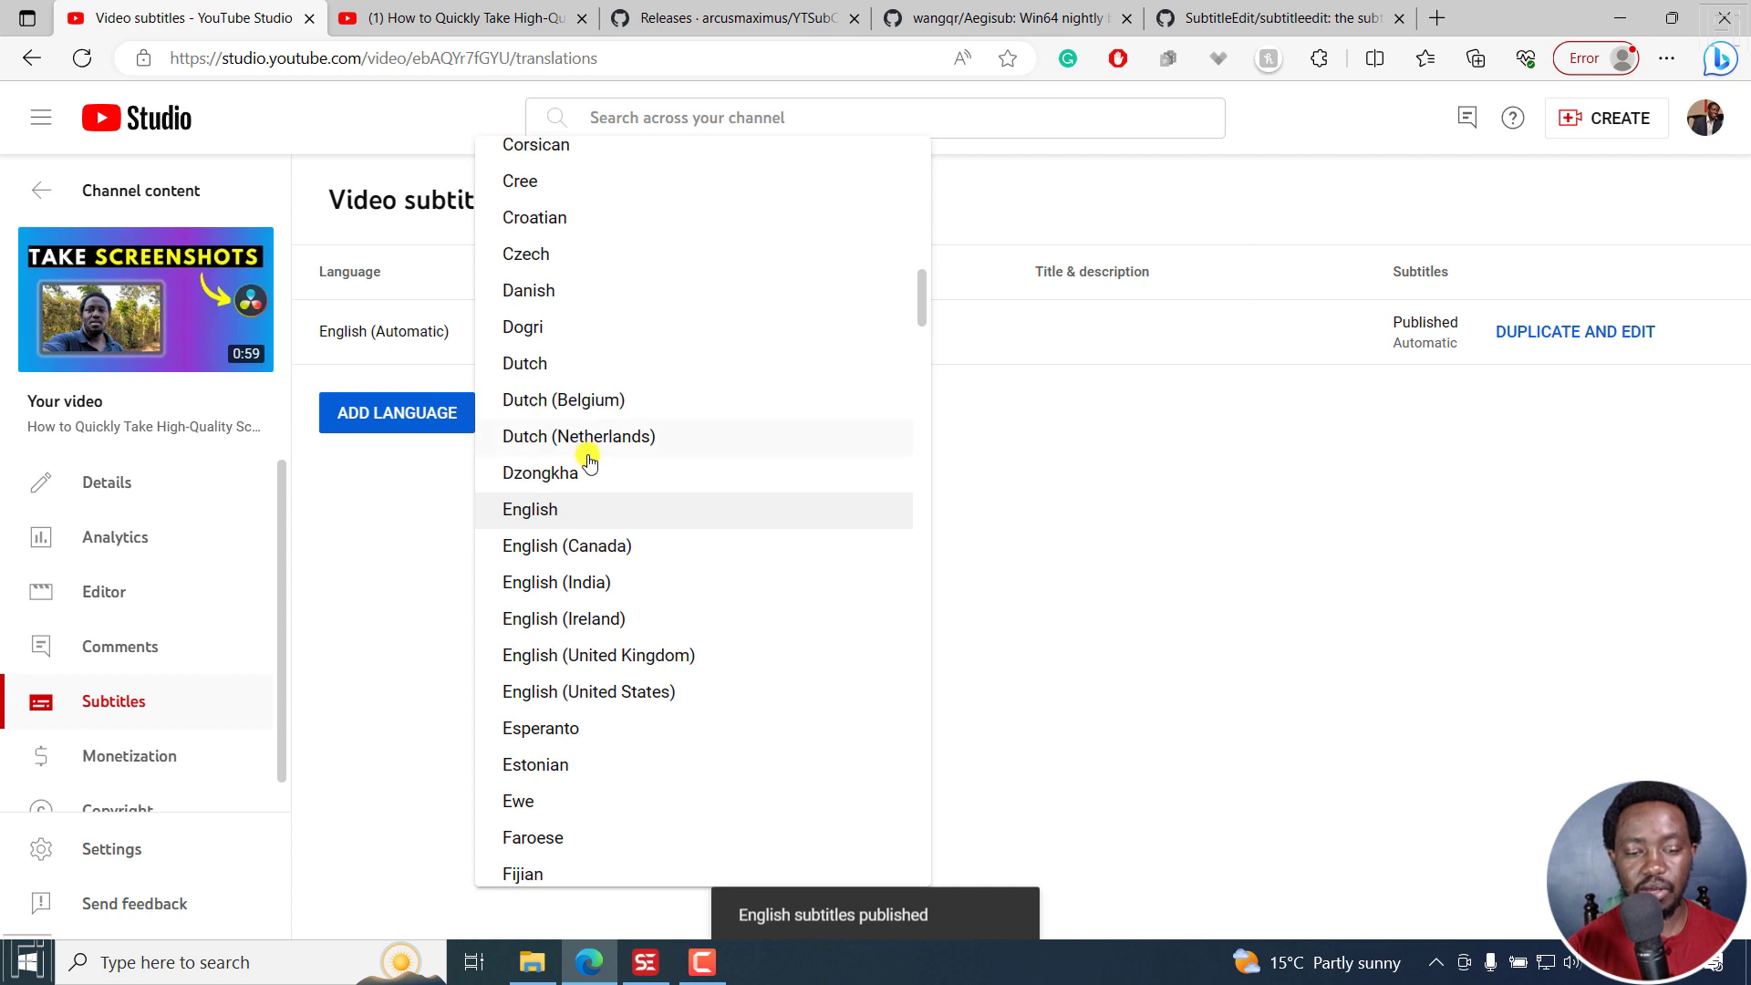
pyautogui.click(537, 512)
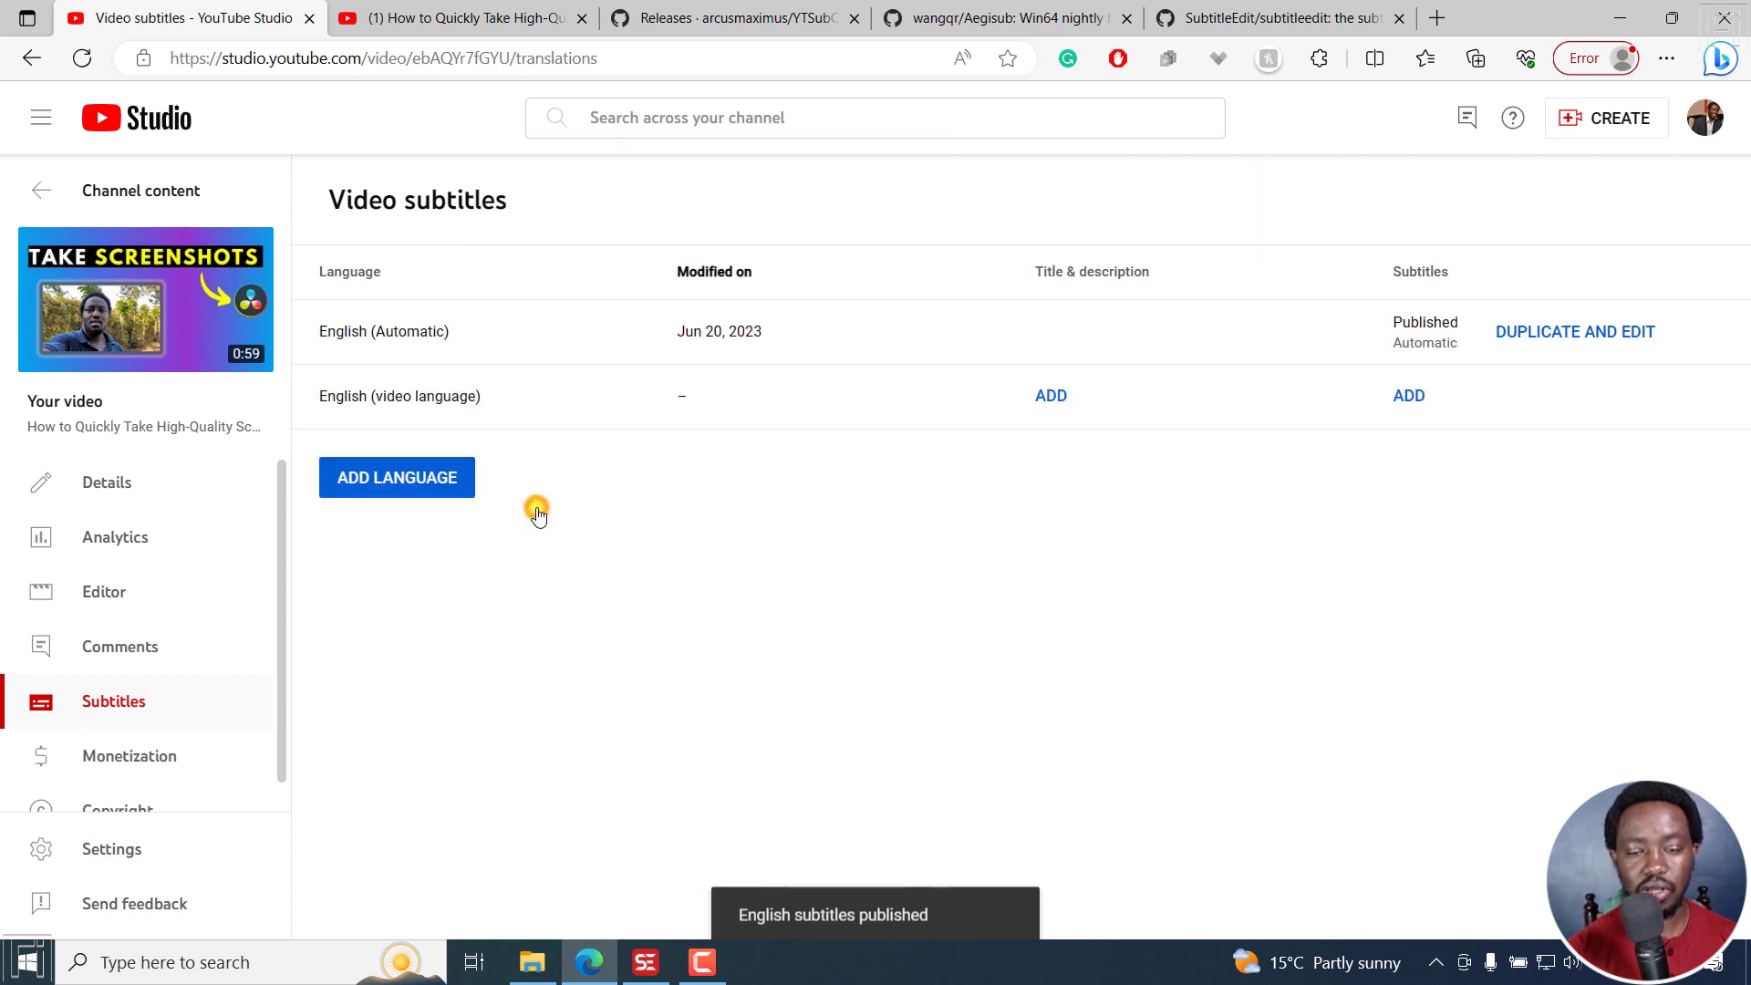
pyautogui.click(1409, 397)
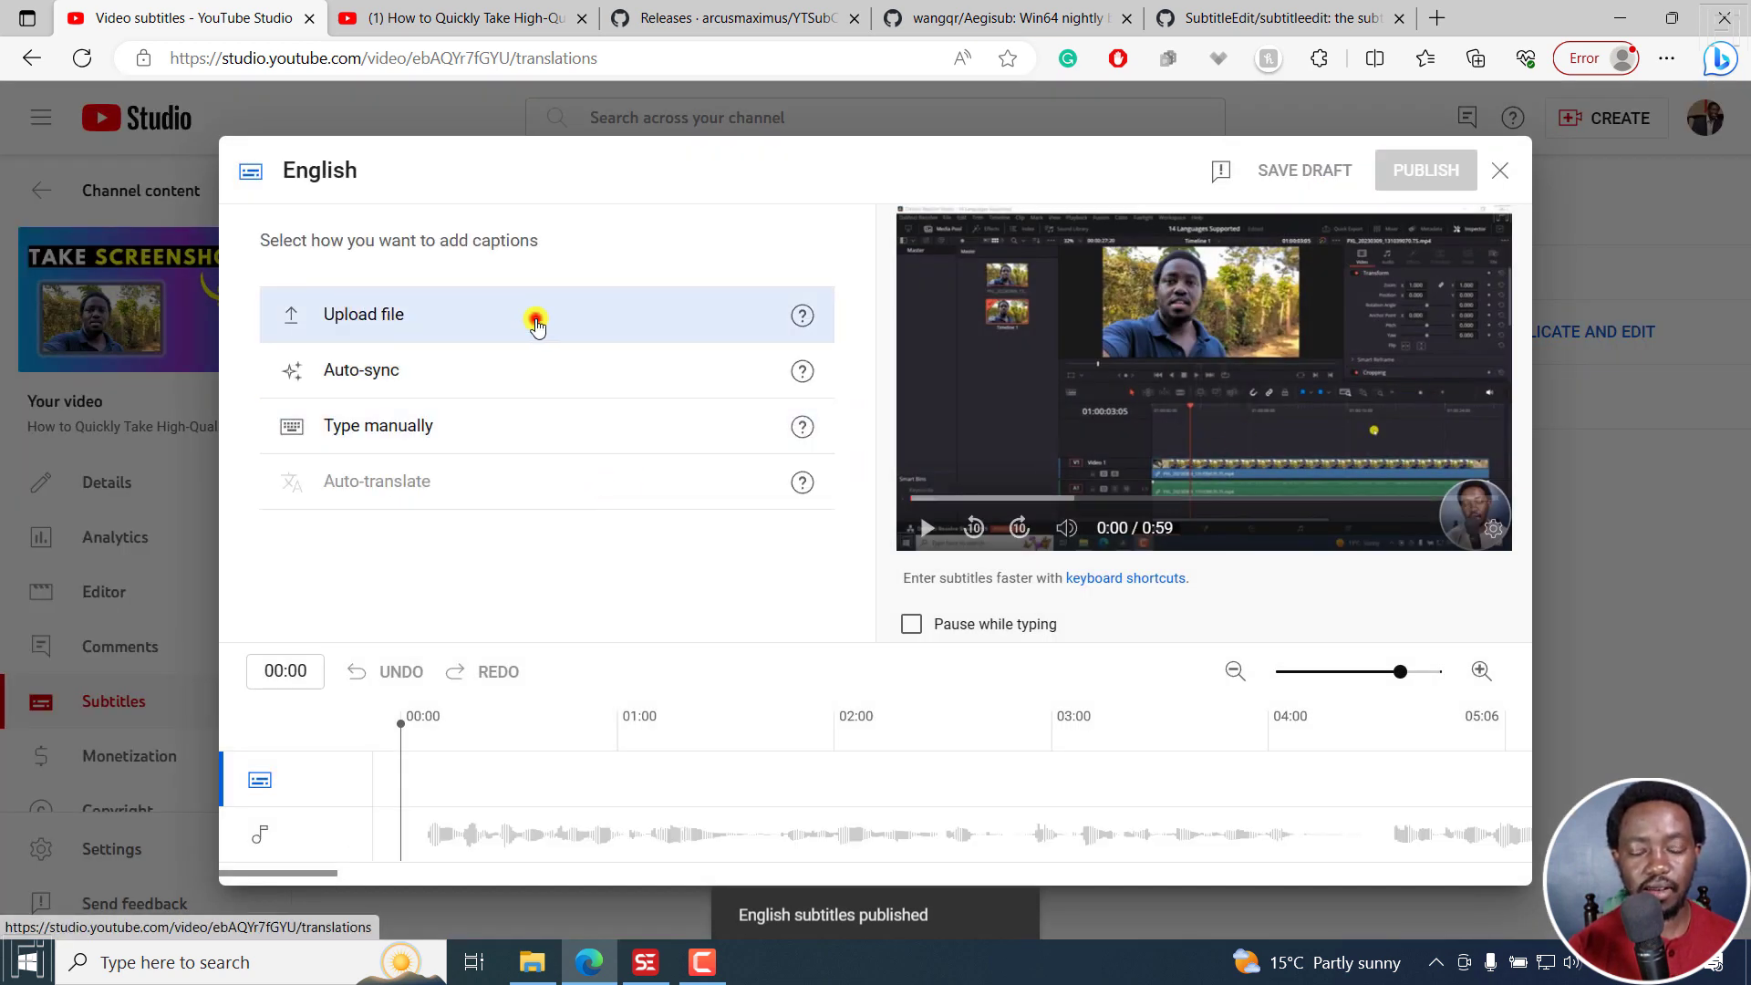
# Upload '- New.ytt' with timing into the English subtitle editor
pyautogui.click(536, 325)
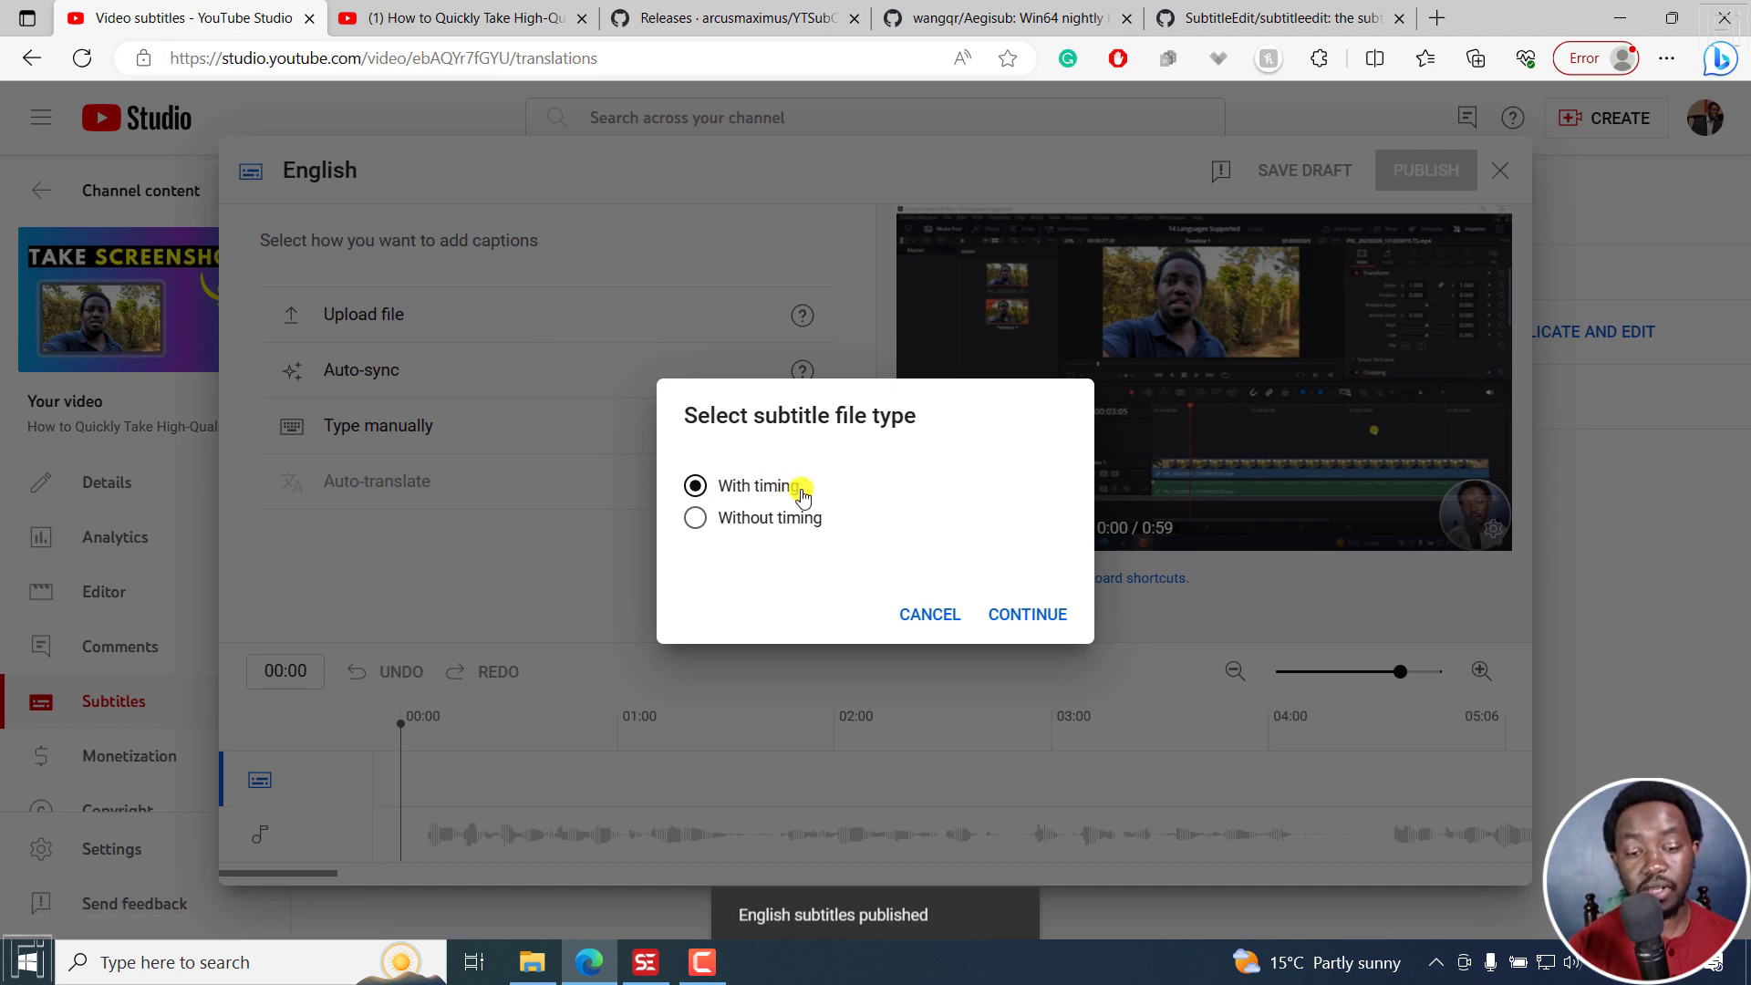
pyautogui.click(1033, 613)
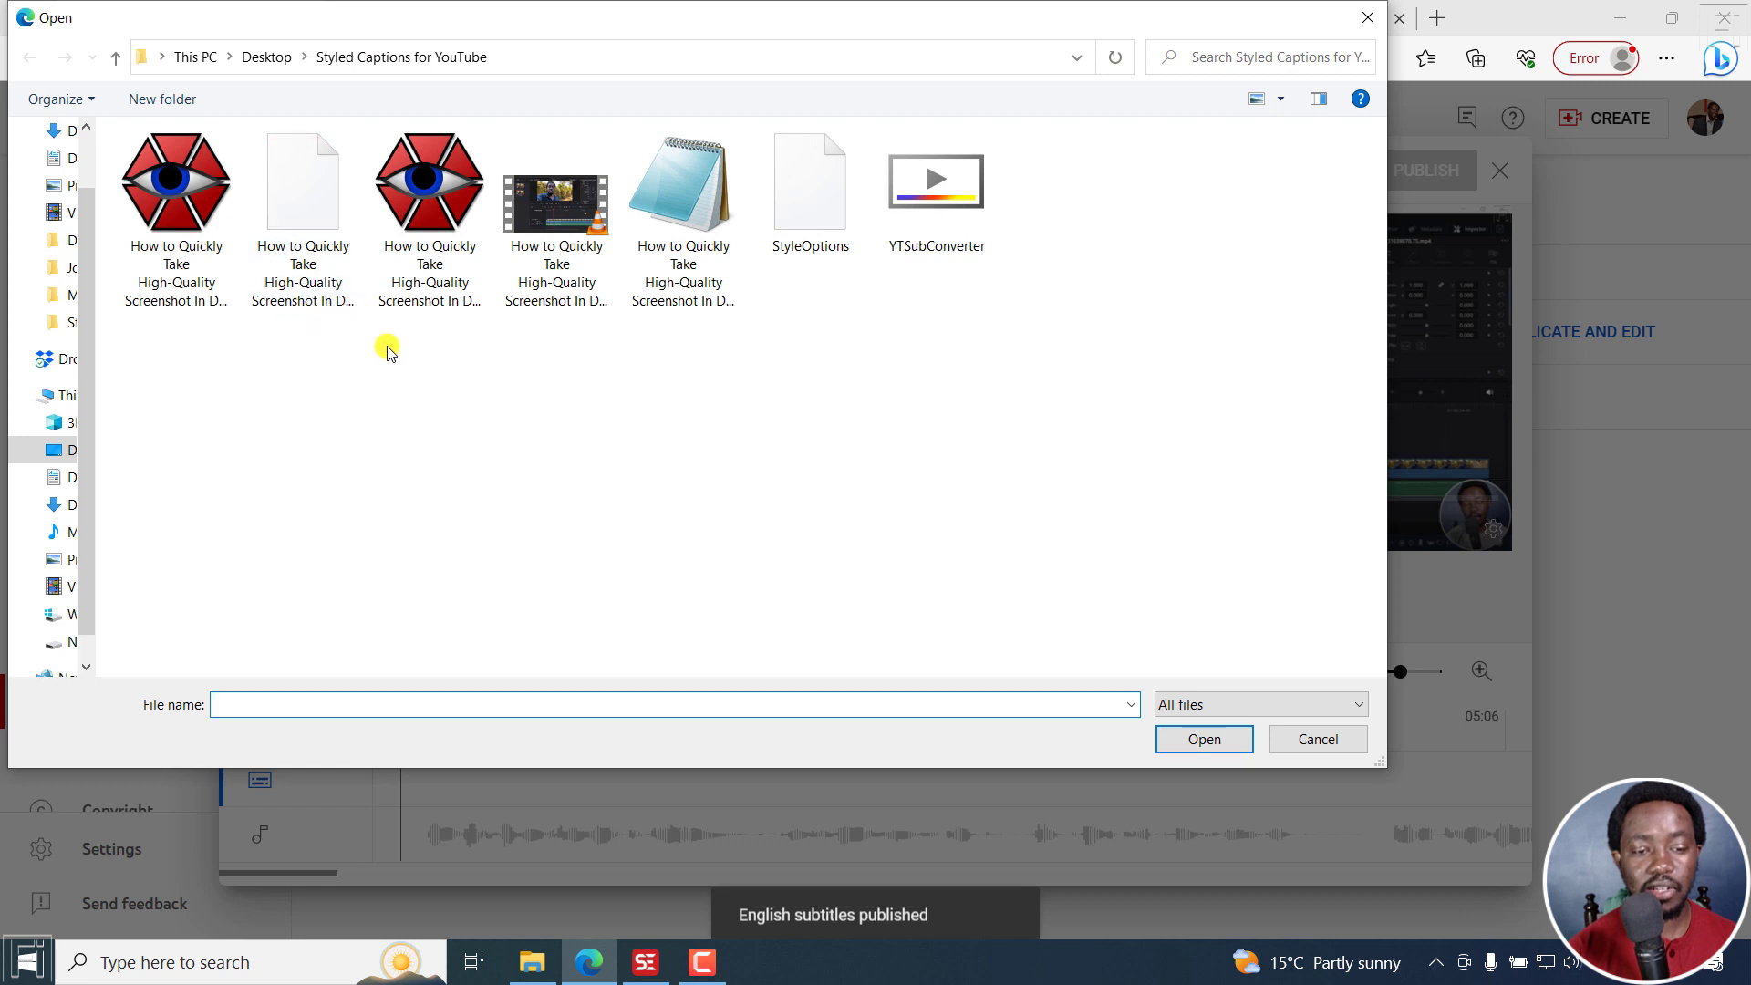
pyautogui.click(312, 243)
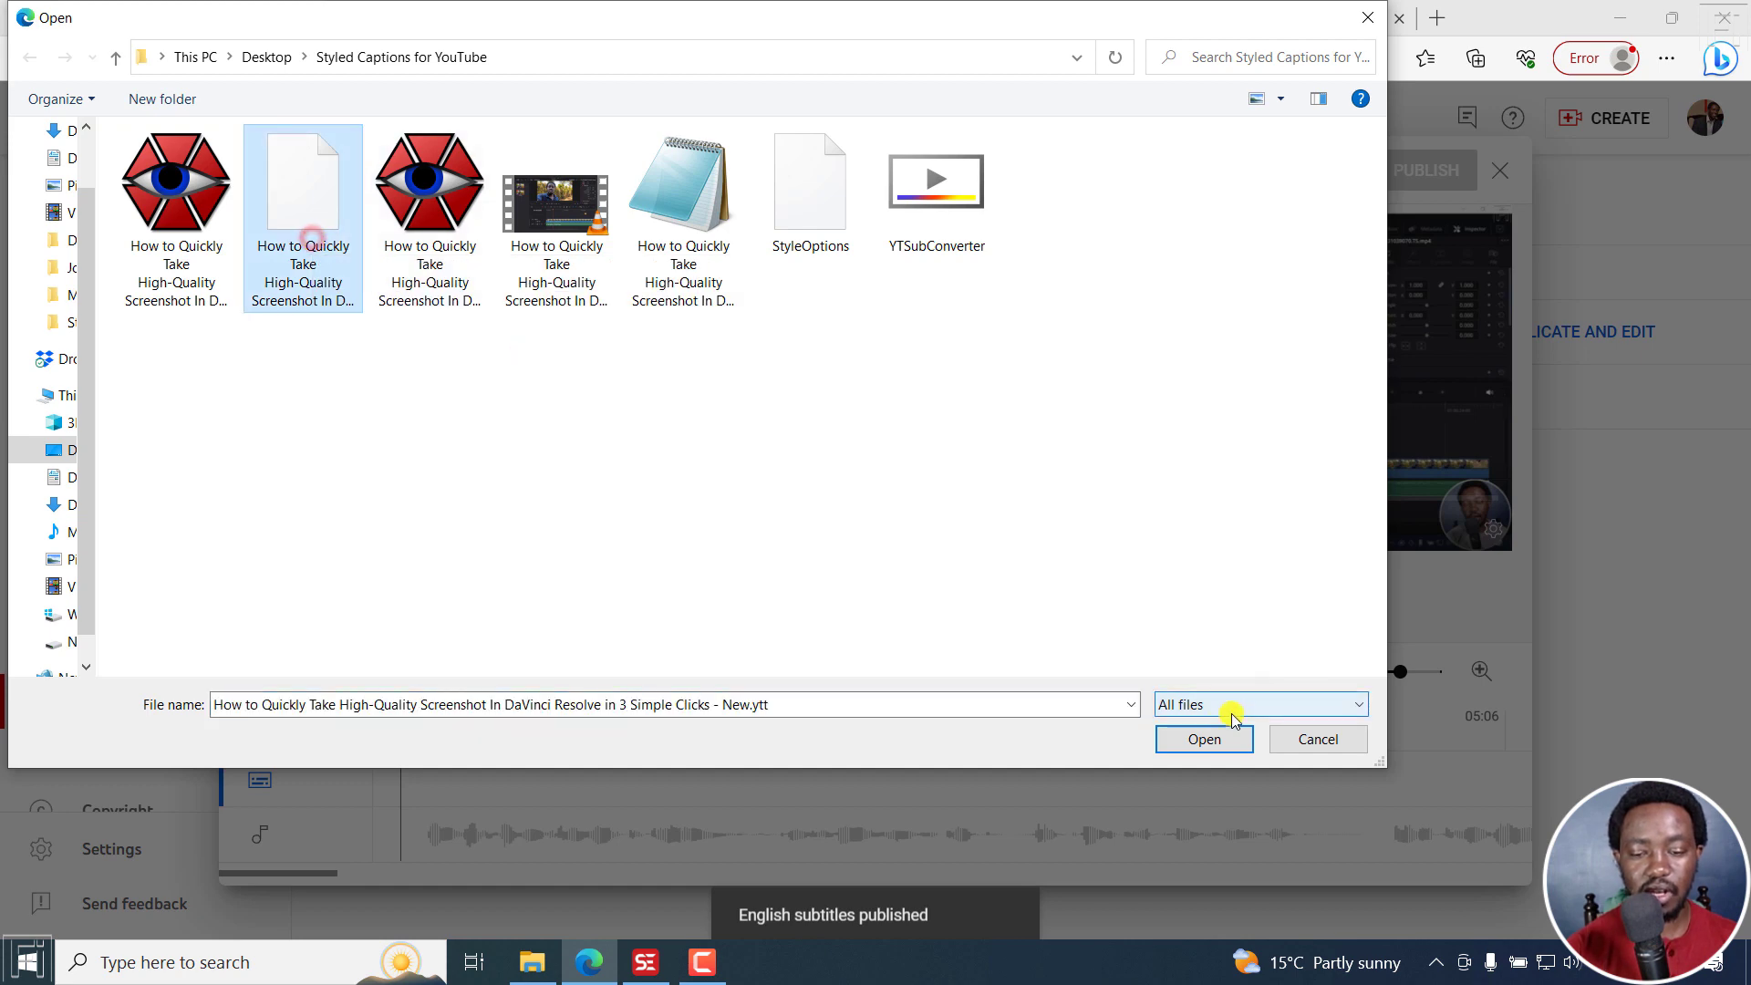
pyautogui.click(1202, 738)
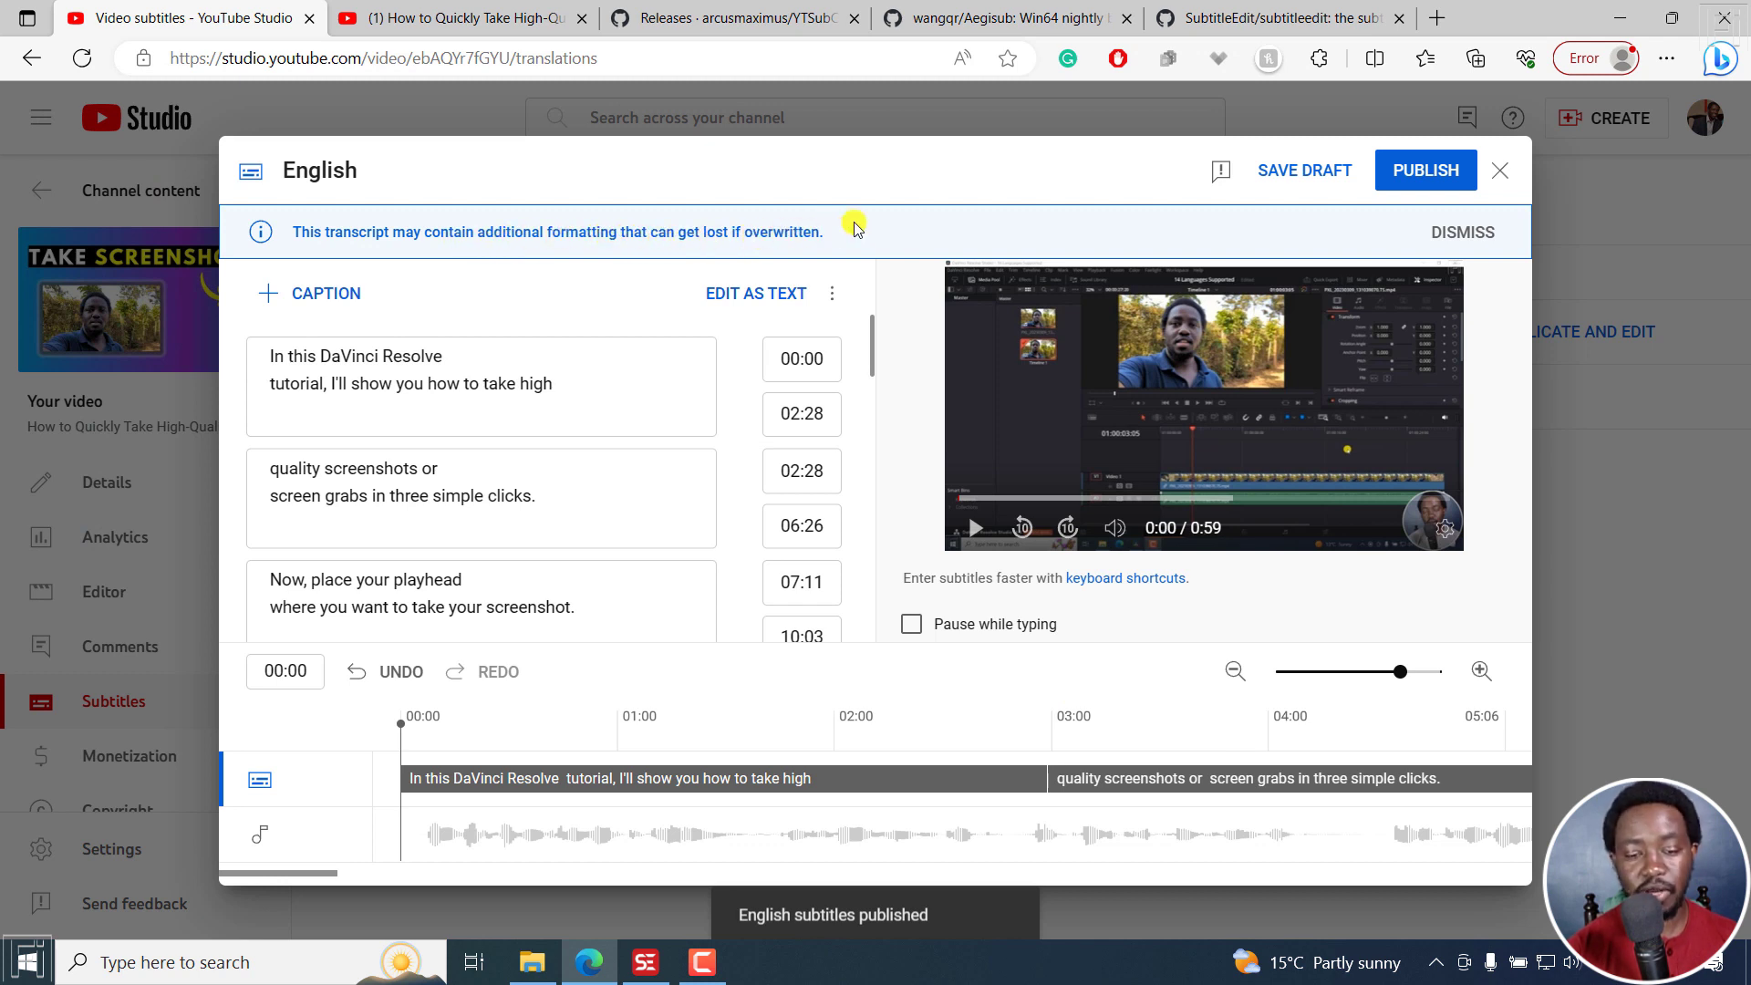
# Publish the English captions, turn them on in the player, and play from the start
pyautogui.click(1428, 173)
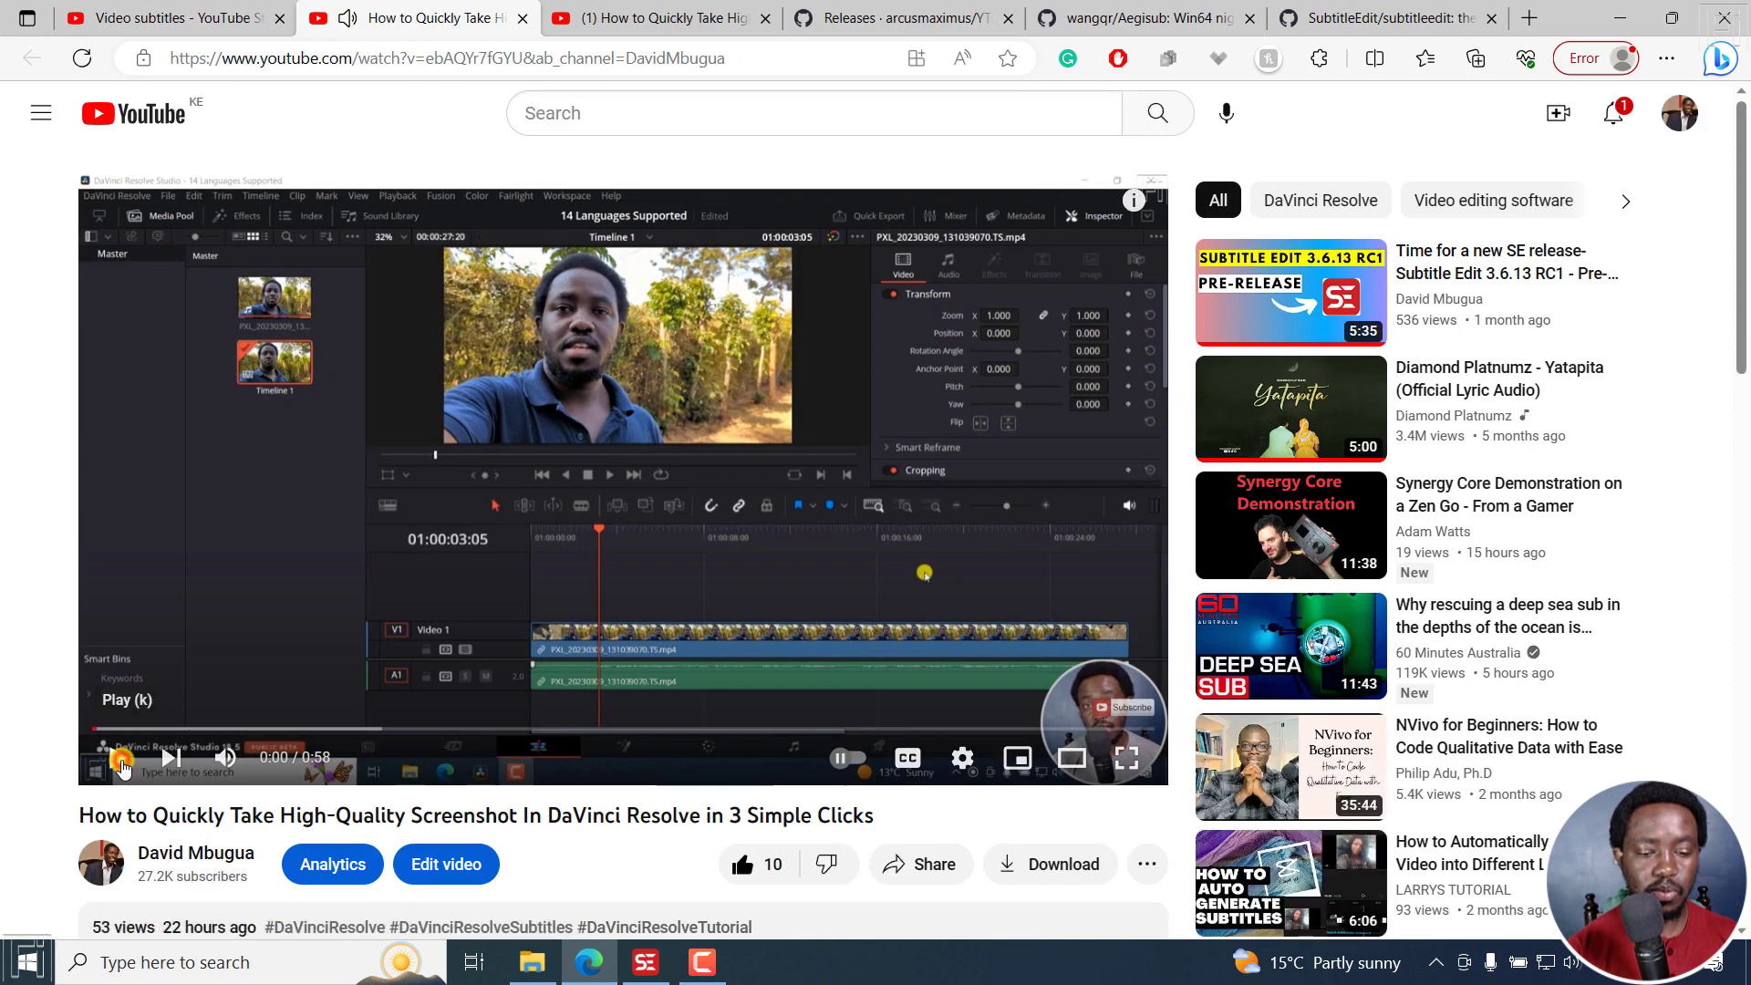
pyautogui.click(962, 758)
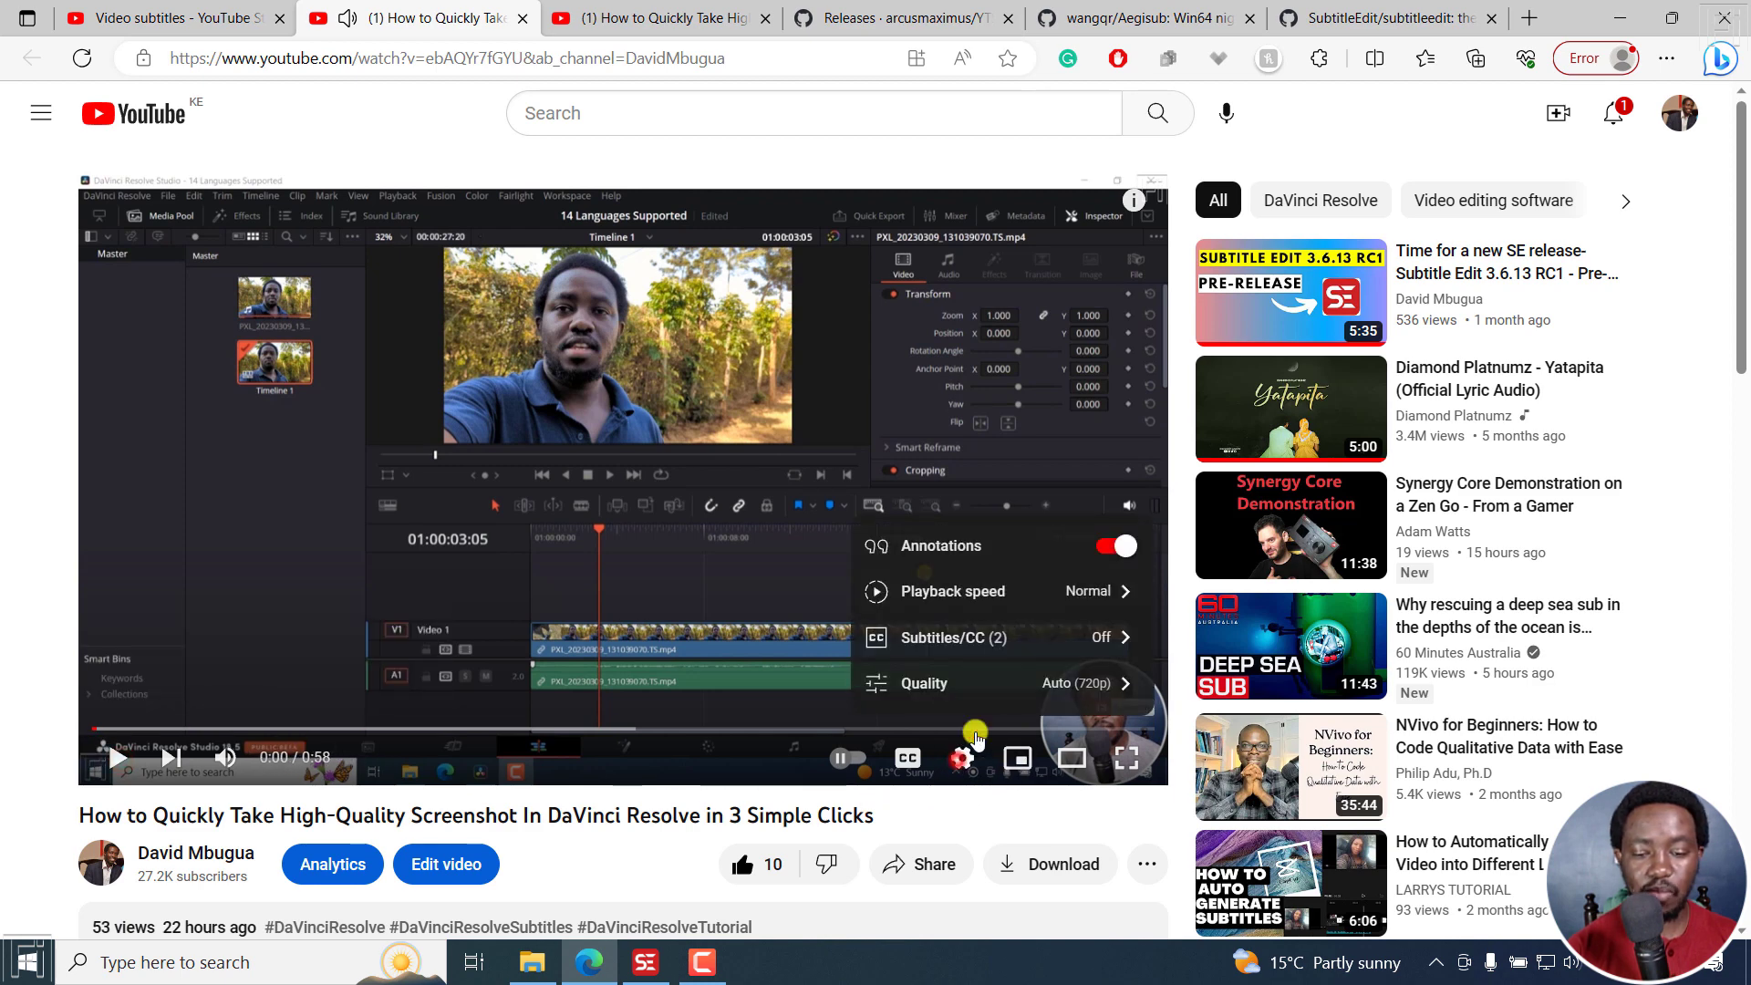
pyautogui.click(1131, 636)
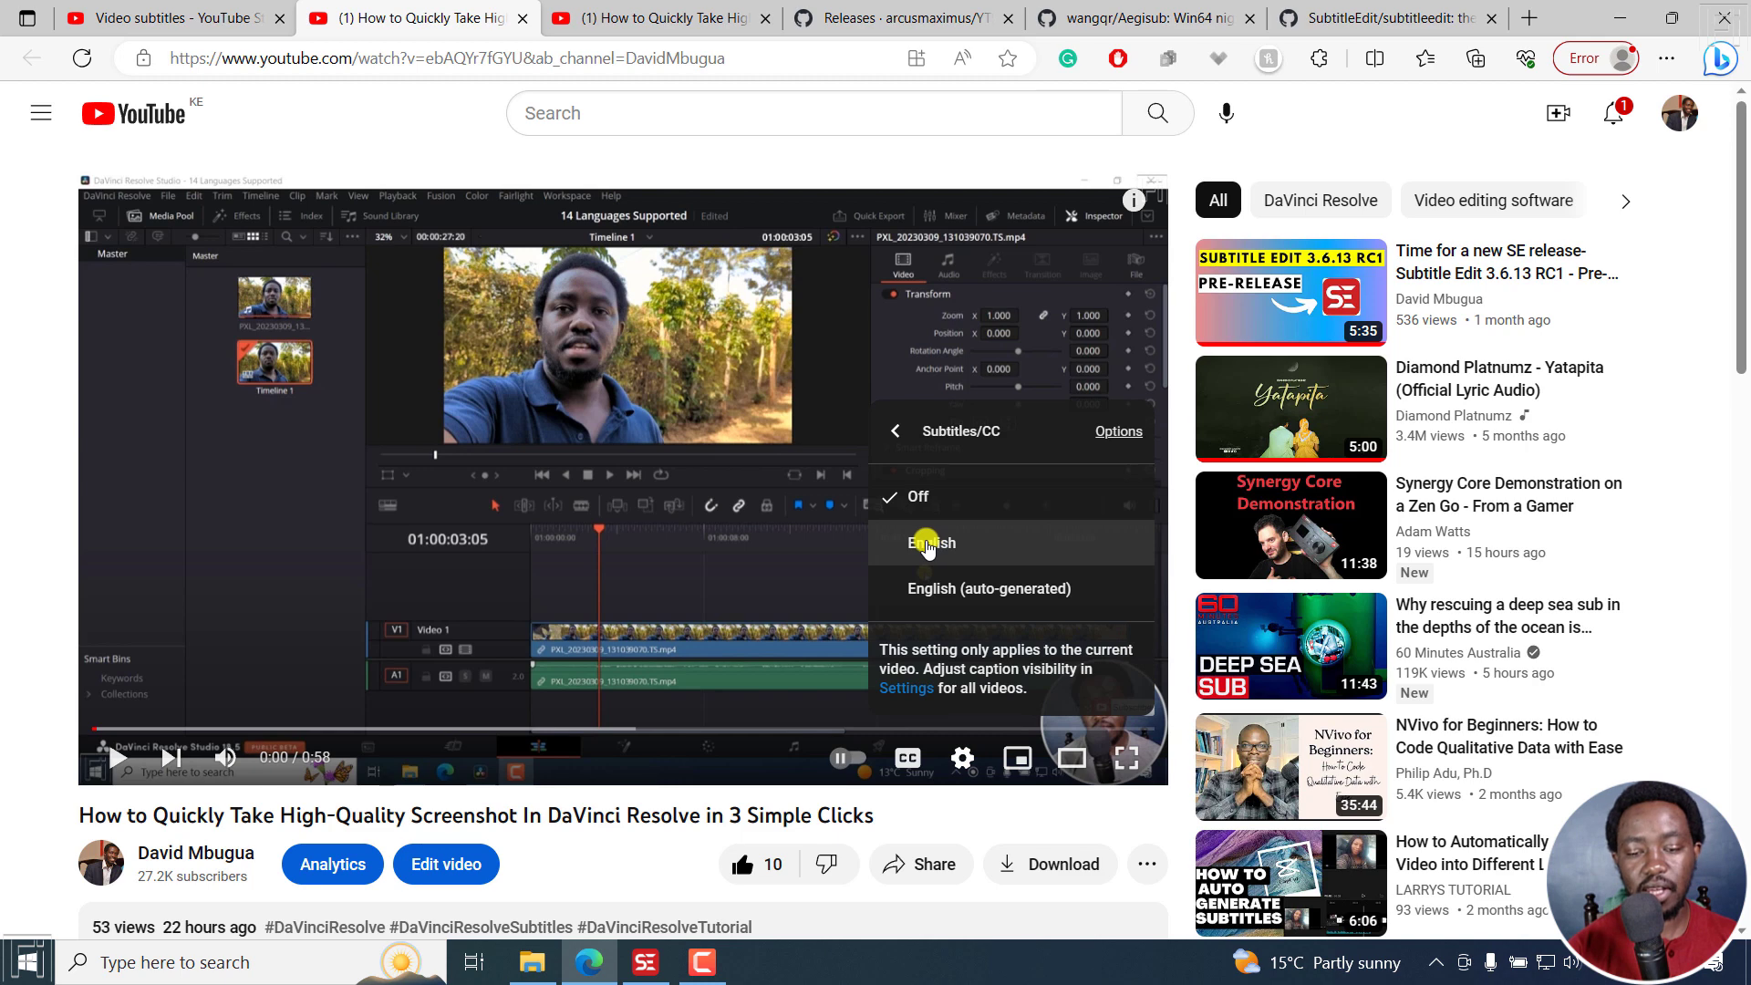
pyautogui.click(928, 544)
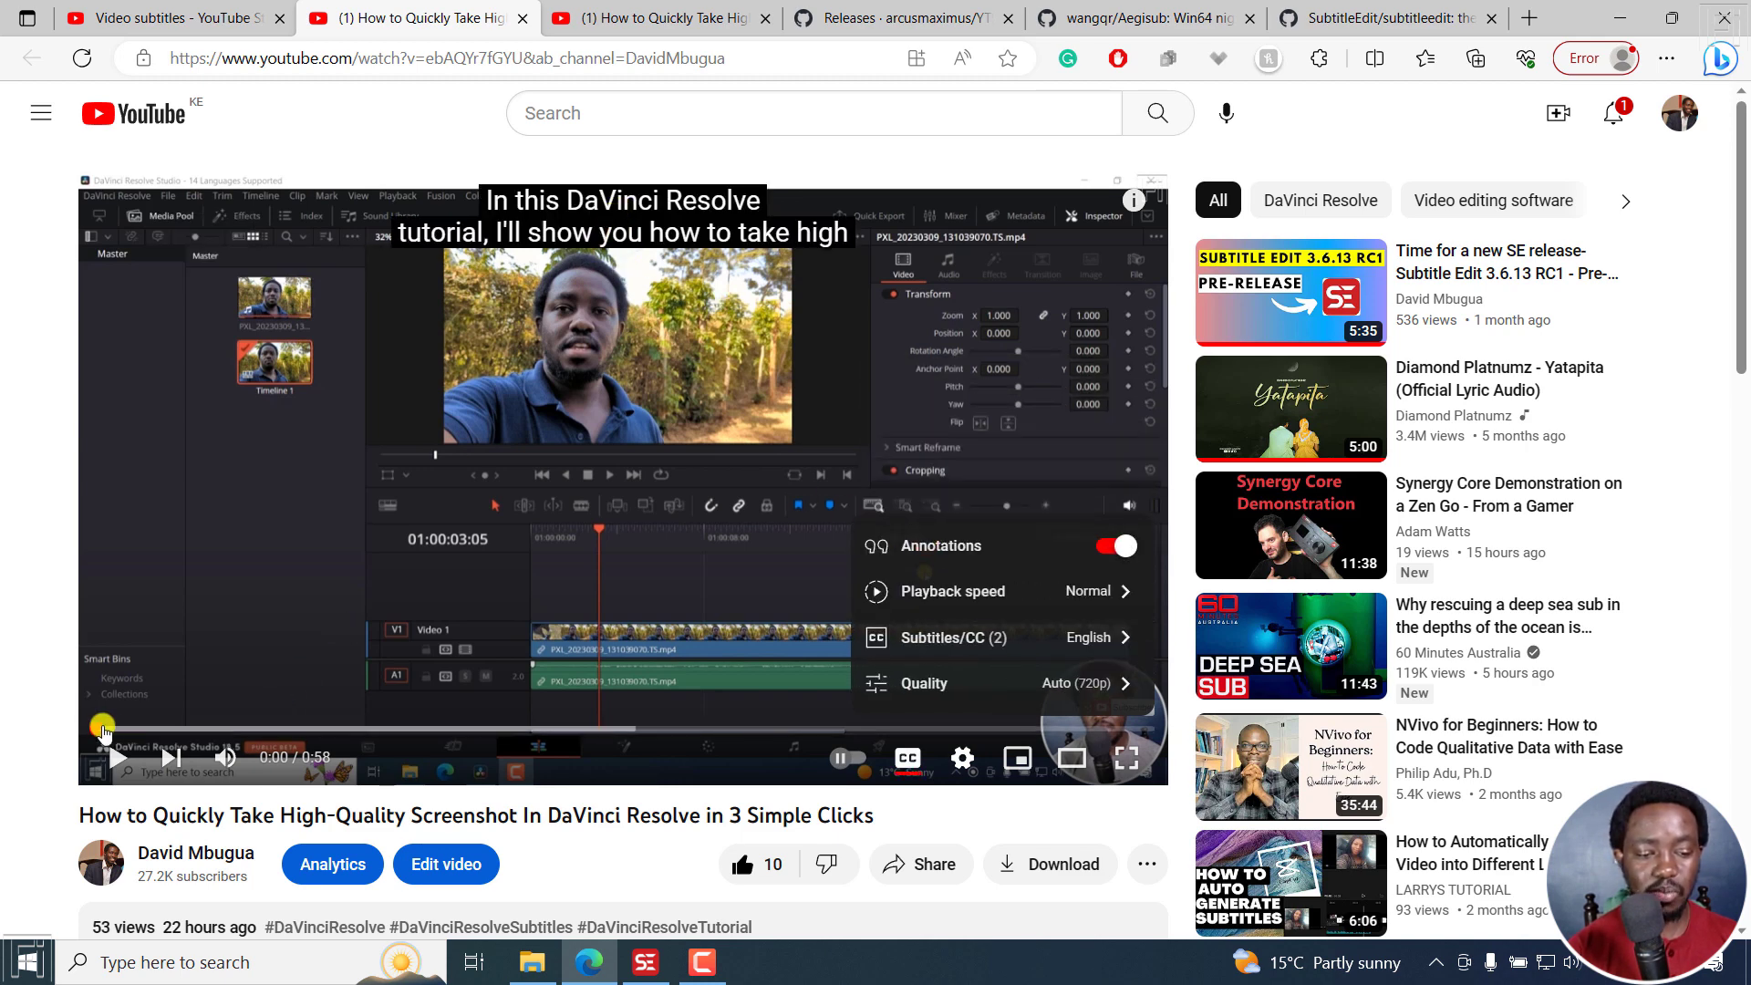
pyautogui.click(95, 727)
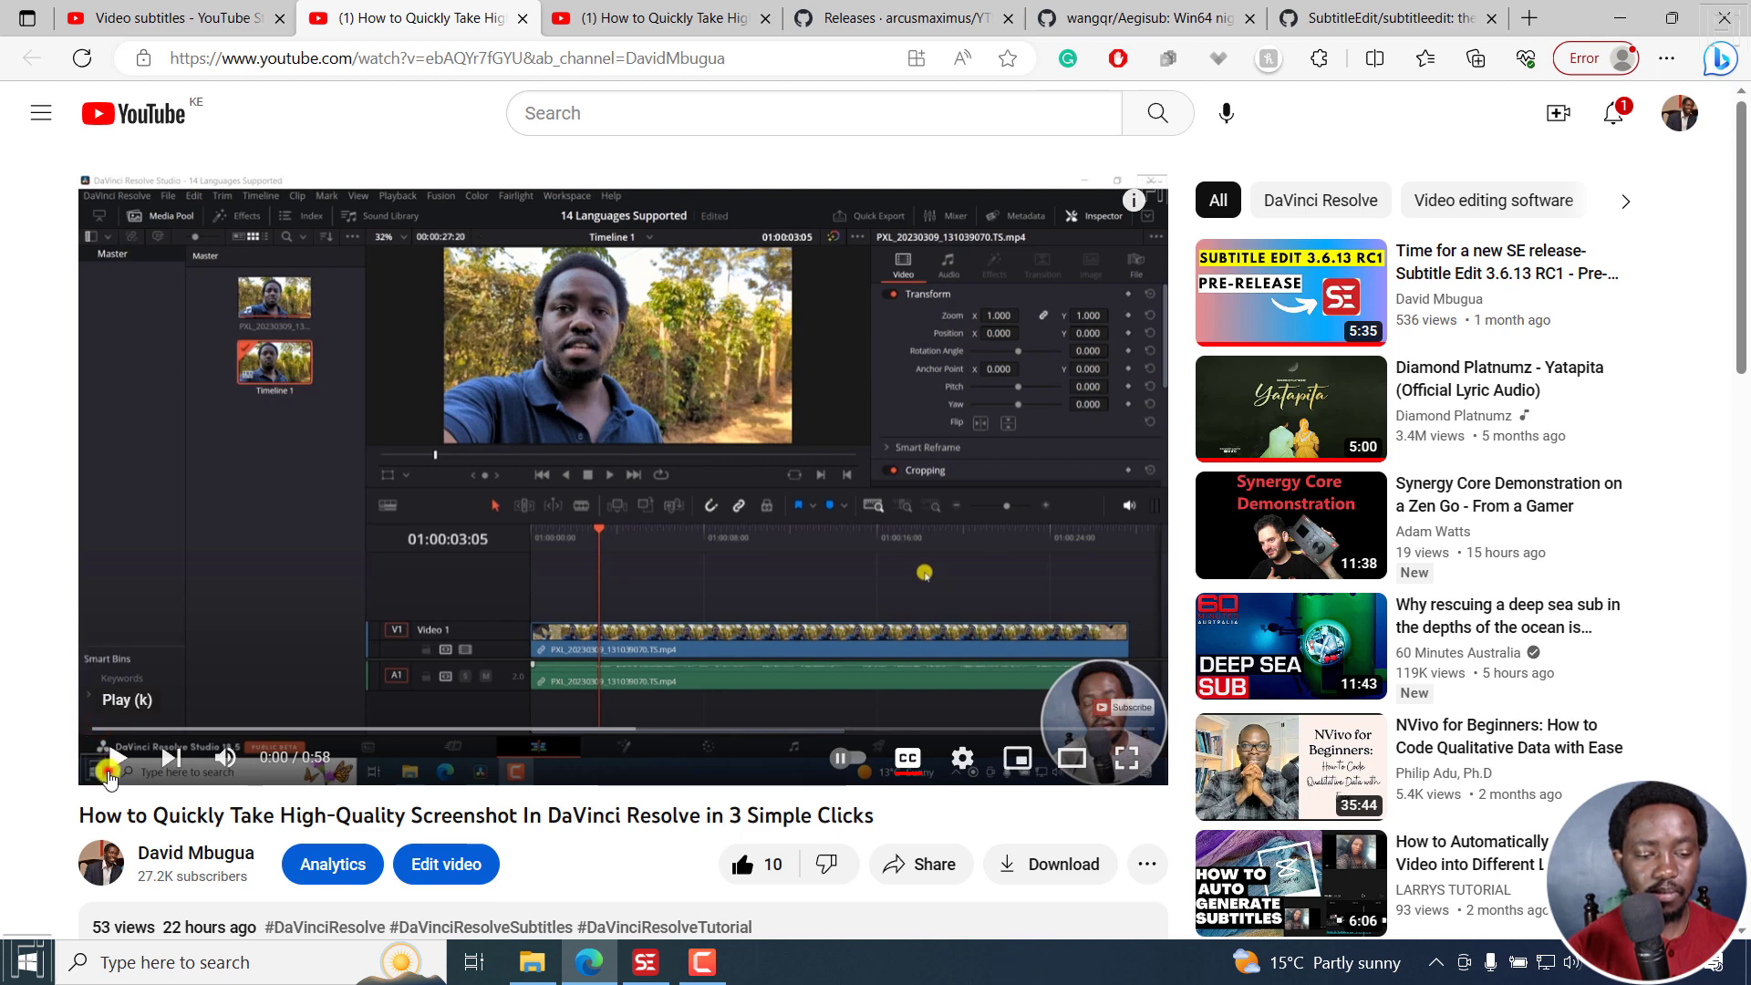
pyautogui.click(111, 757)
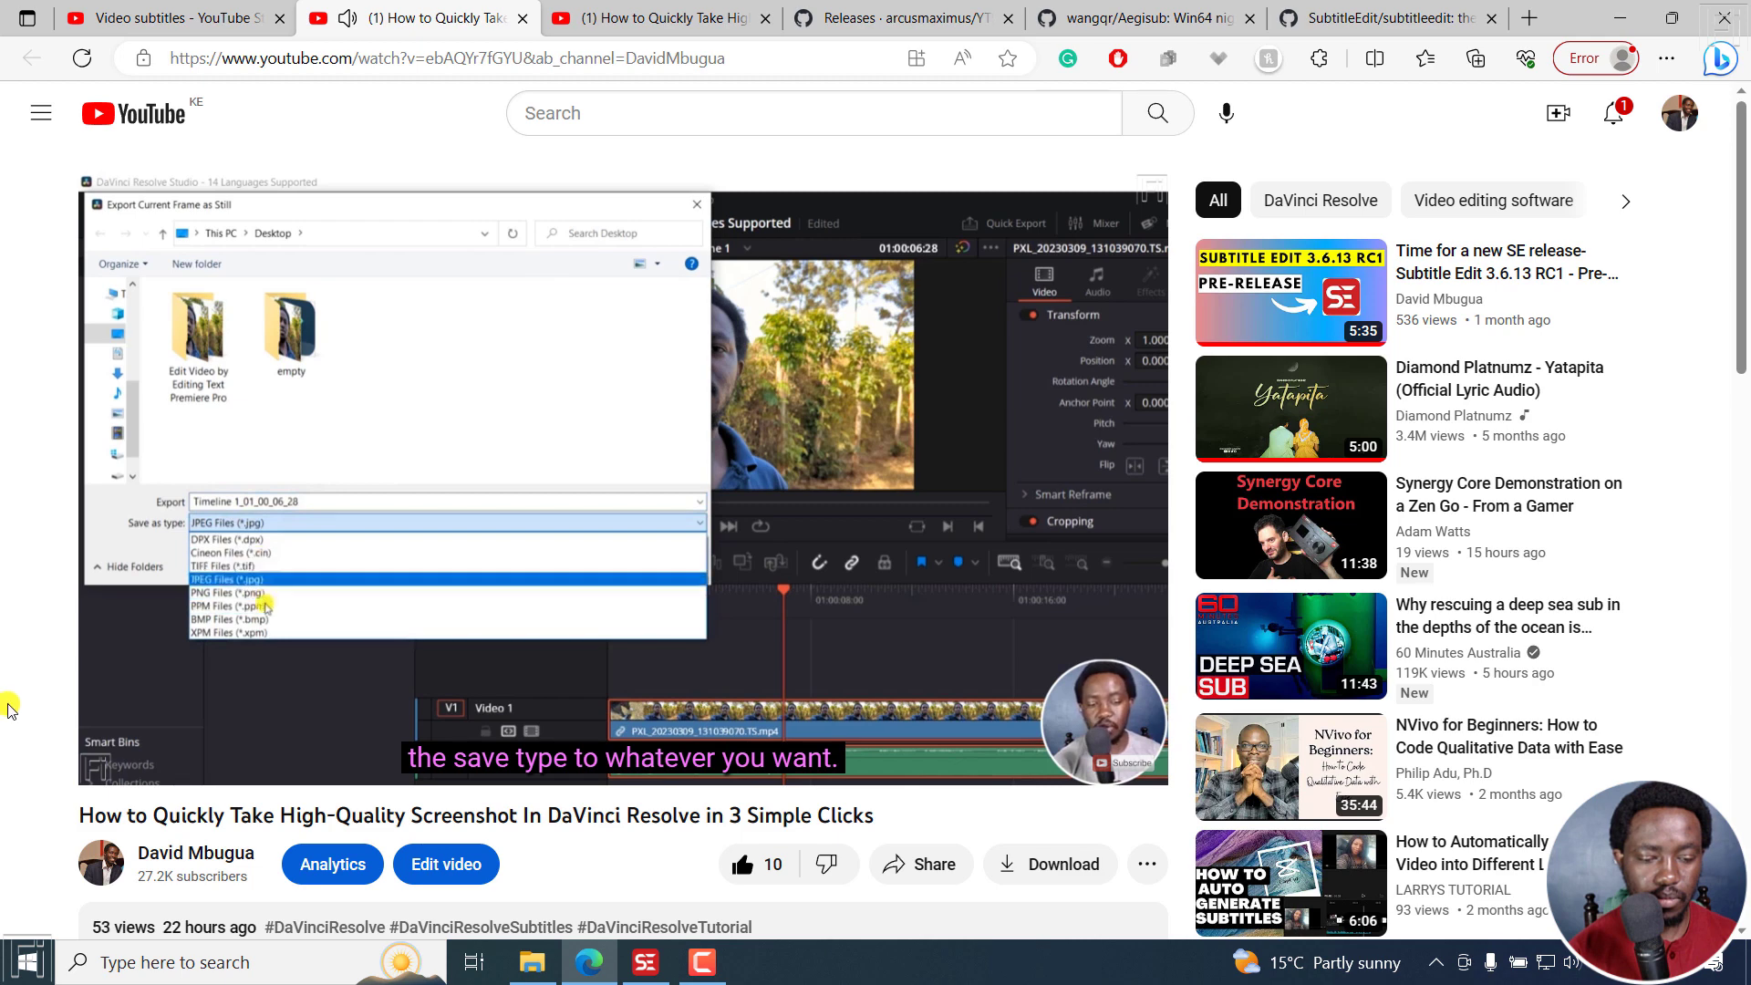
# Pause the video at 0:27, compare it with the Subtitle Edit project, then view GitHub releases
pyautogui.click(152, 675)
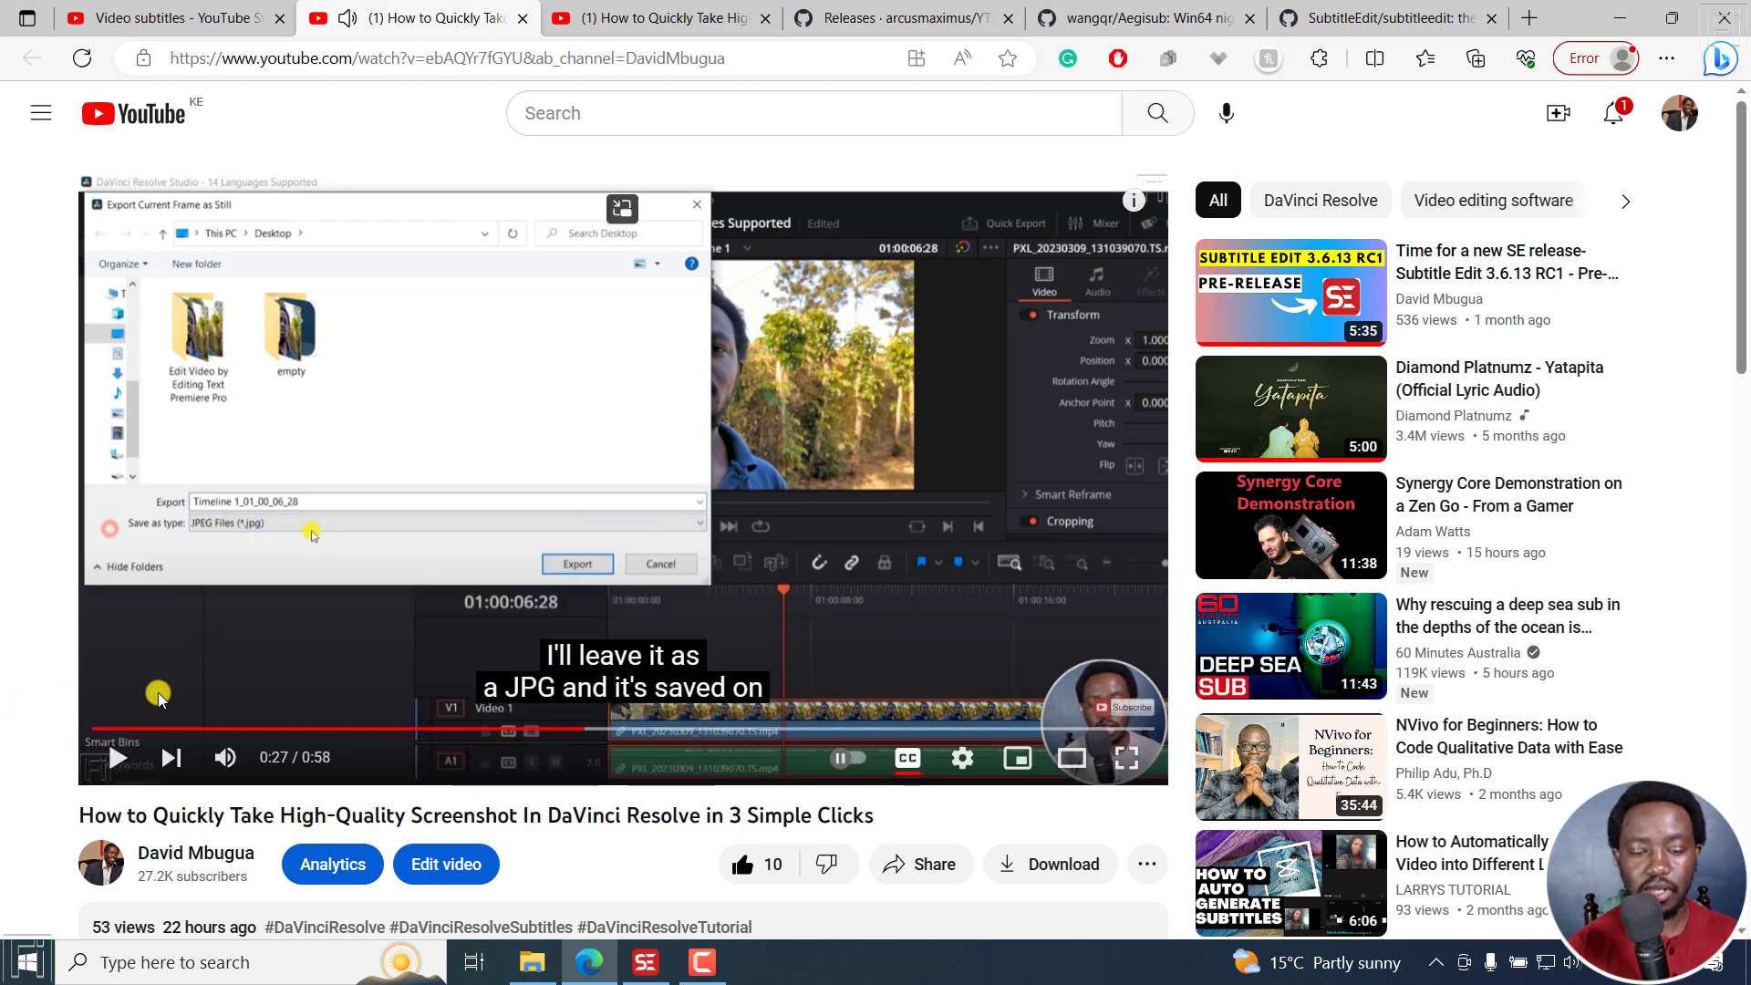
pyautogui.click(645, 962)
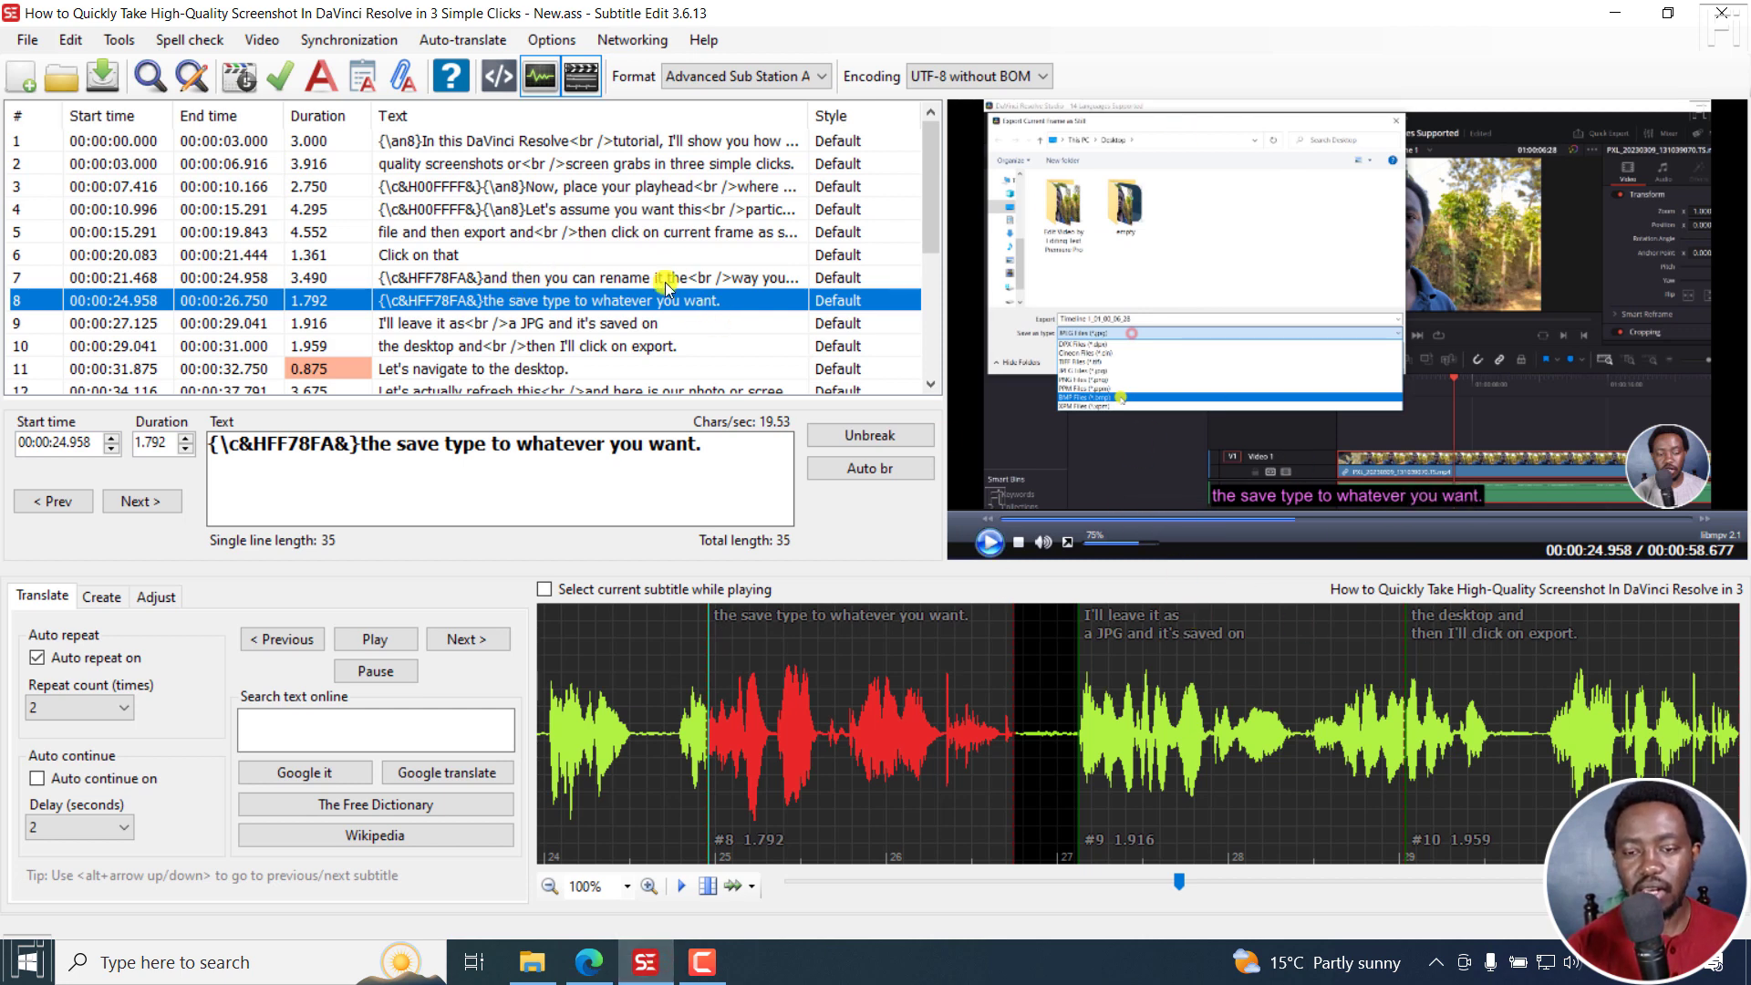
pyautogui.click(589, 962)
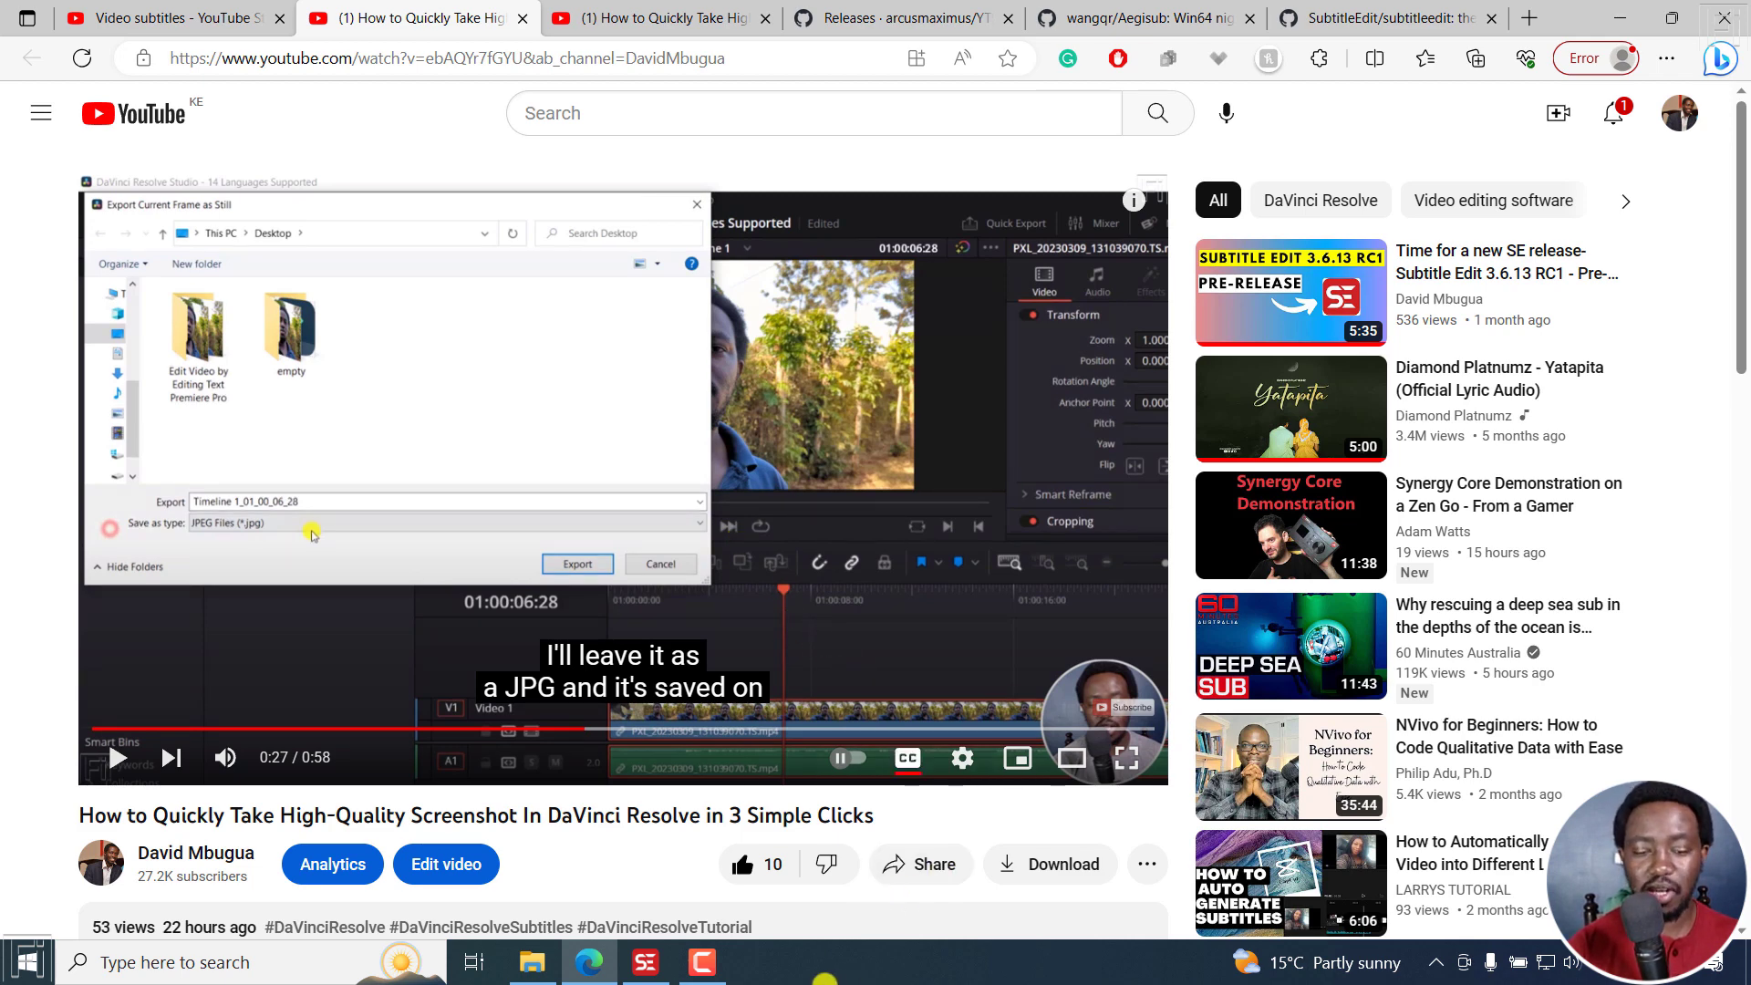
pyautogui.click(644, 962)
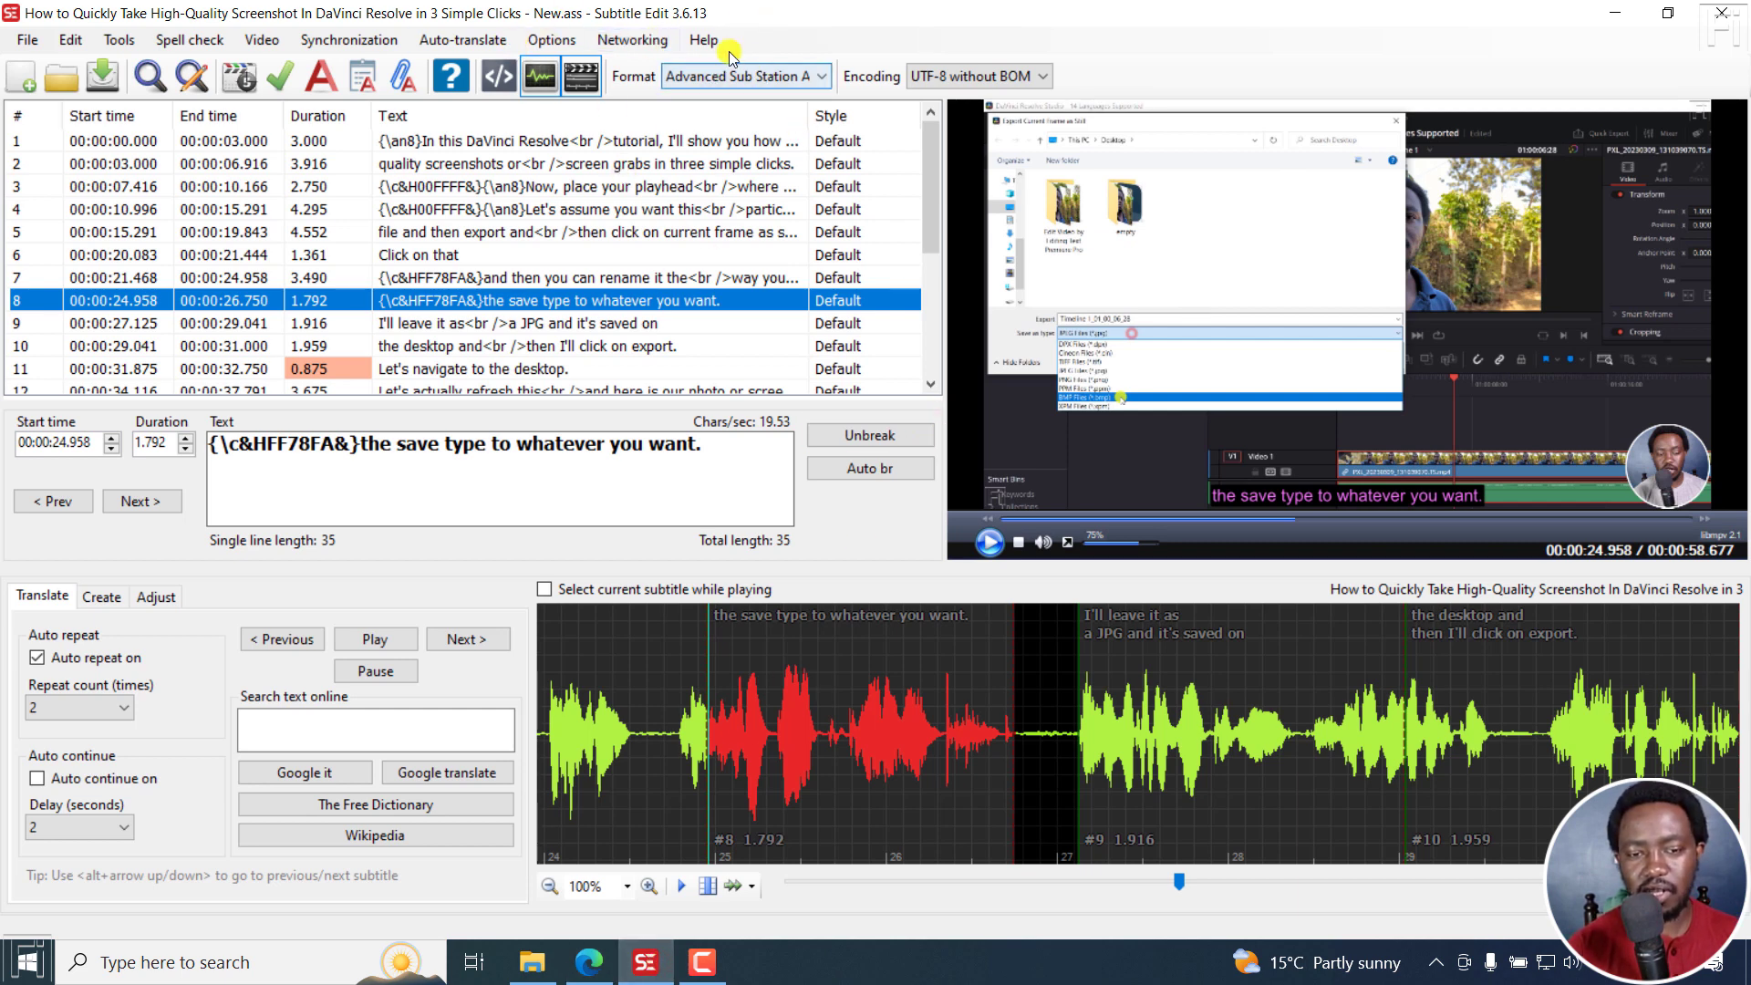
pyautogui.click(589, 962)
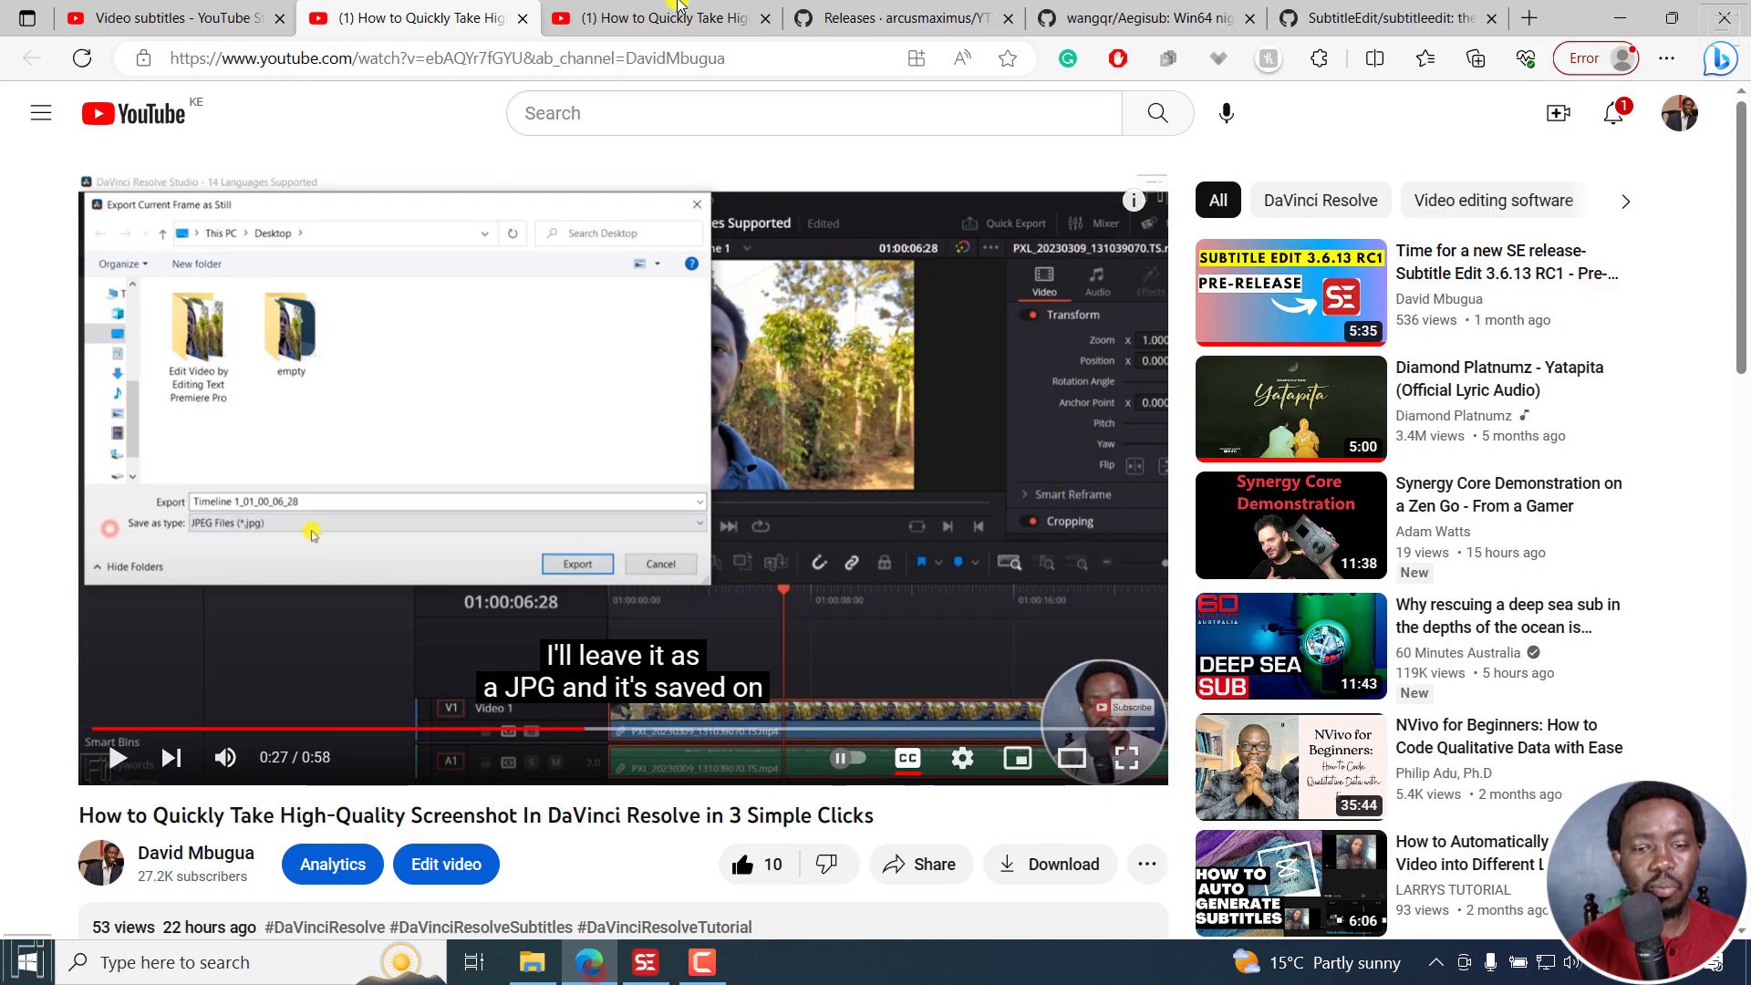
pyautogui.click(873, 17)
# Browse the YTSubConverter repository's code page and the Subtitle Edit repository
pyautogui.scroll(5, 1742, 239)
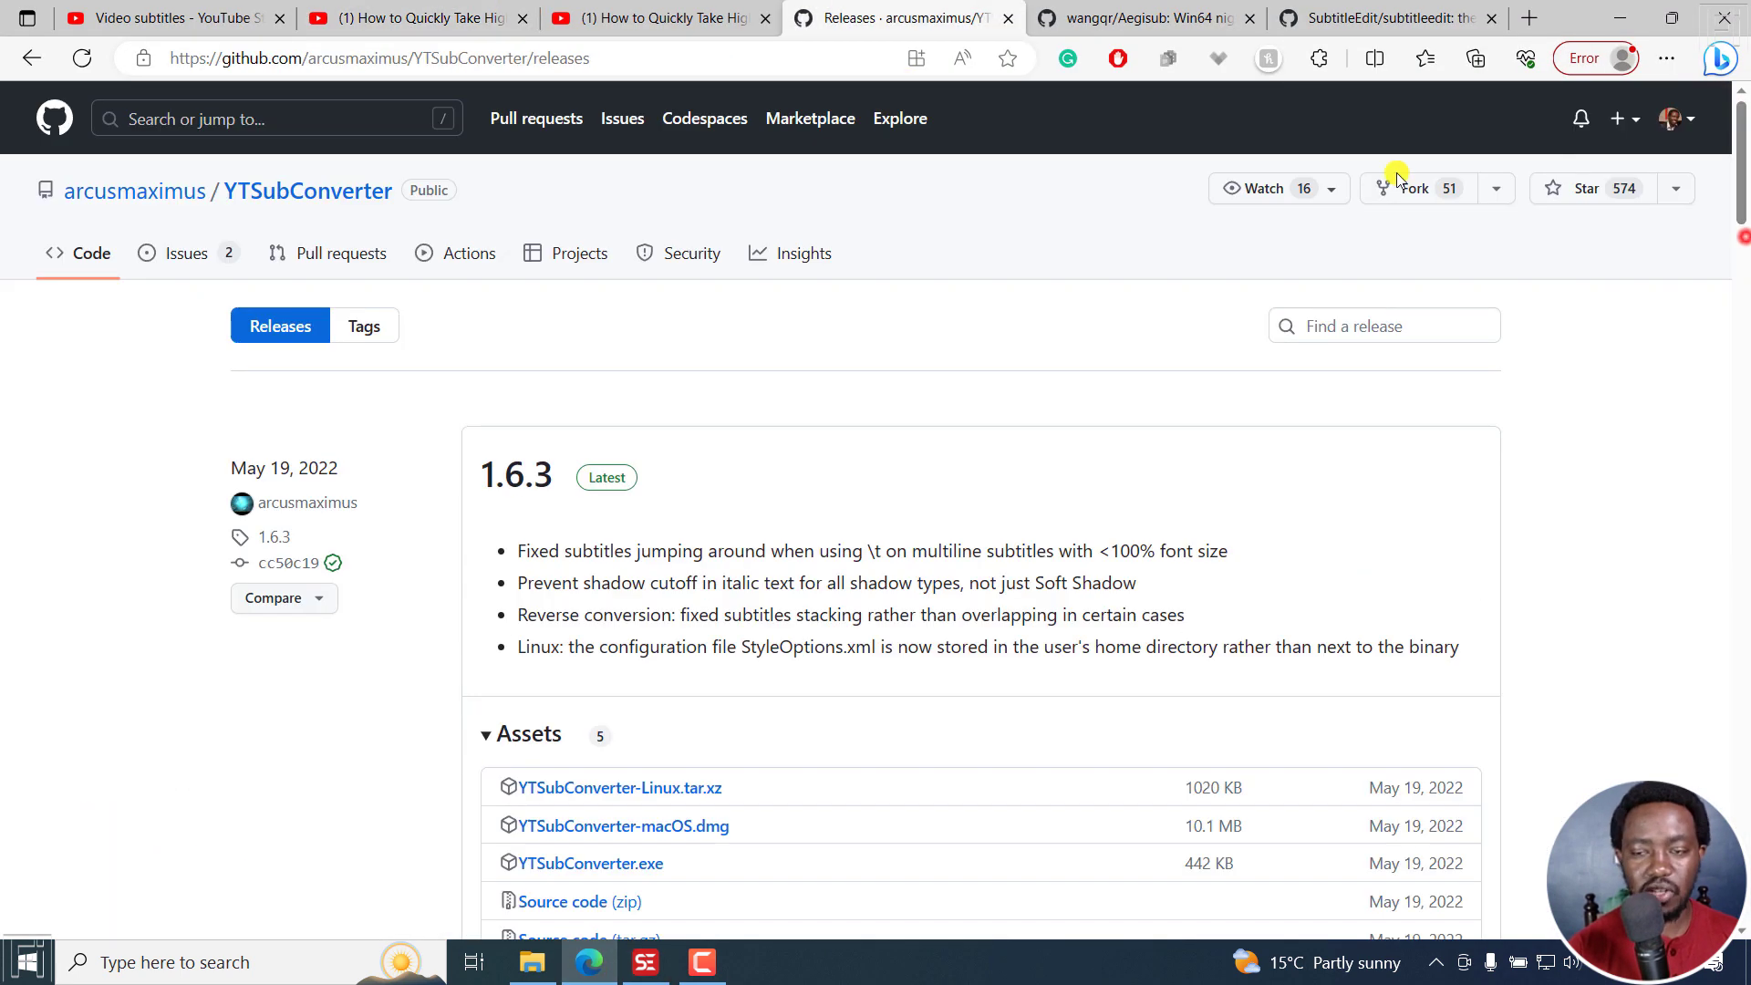
pyautogui.click(87, 254)
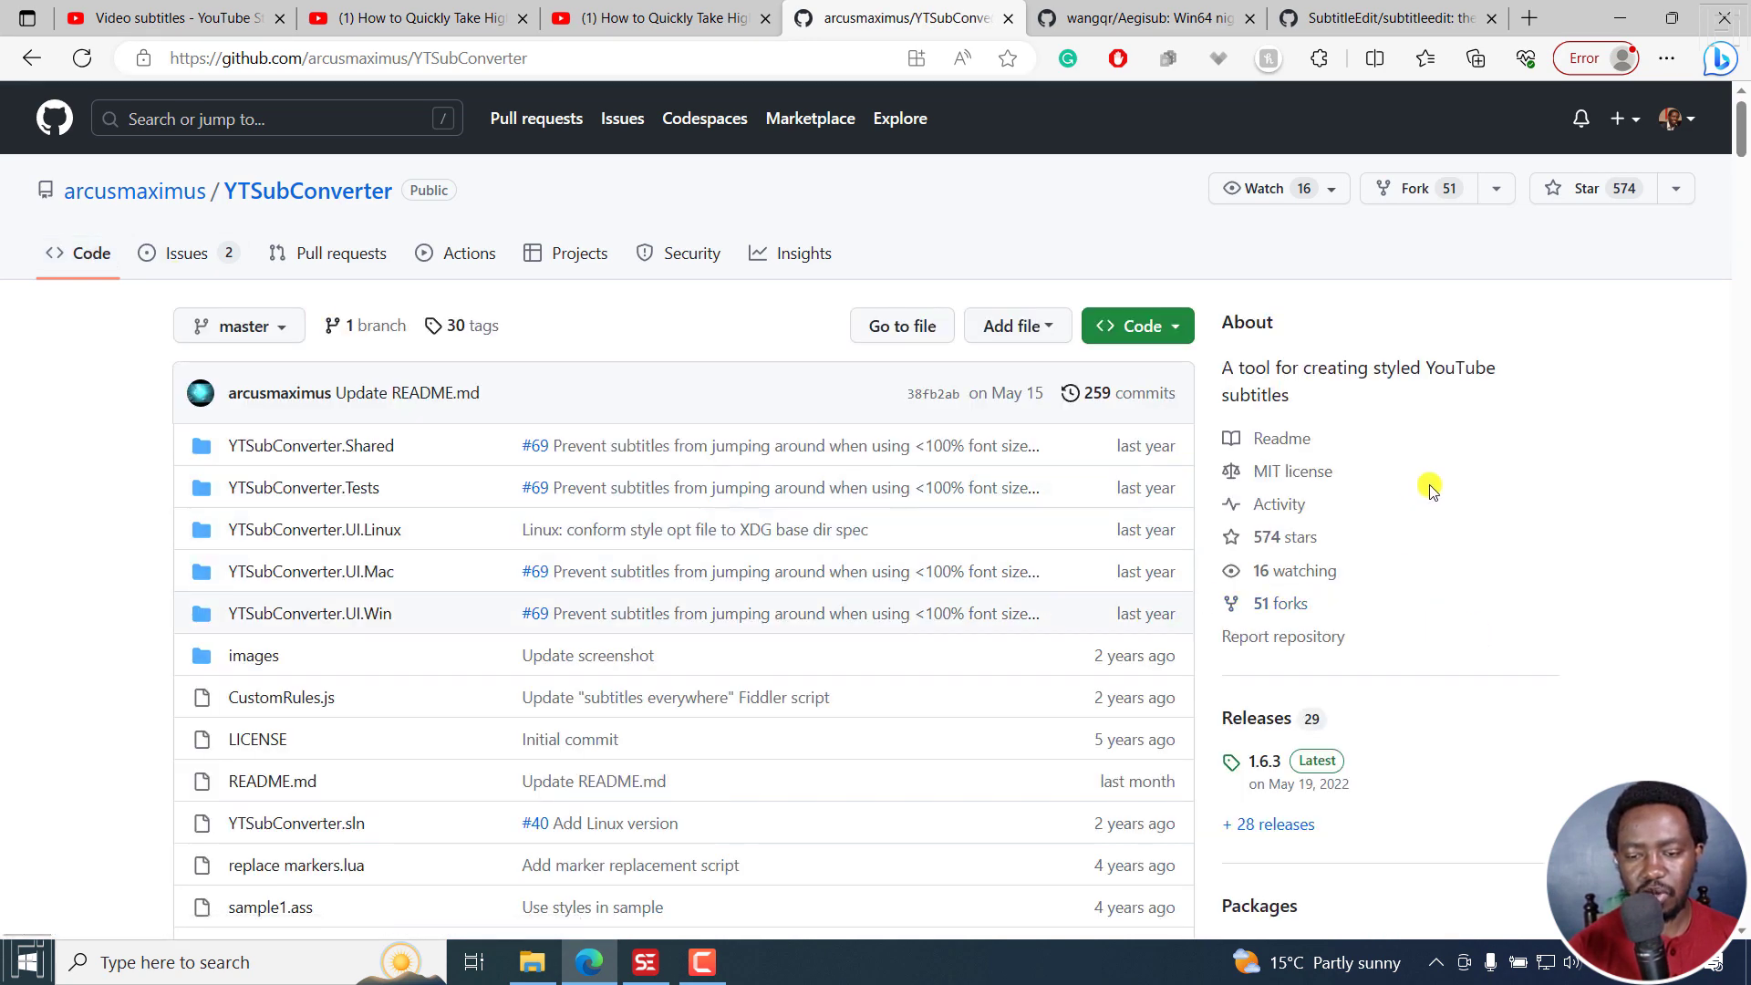
pyautogui.moveTo(1740, 115); pyautogui.dragTo(1743, 168)
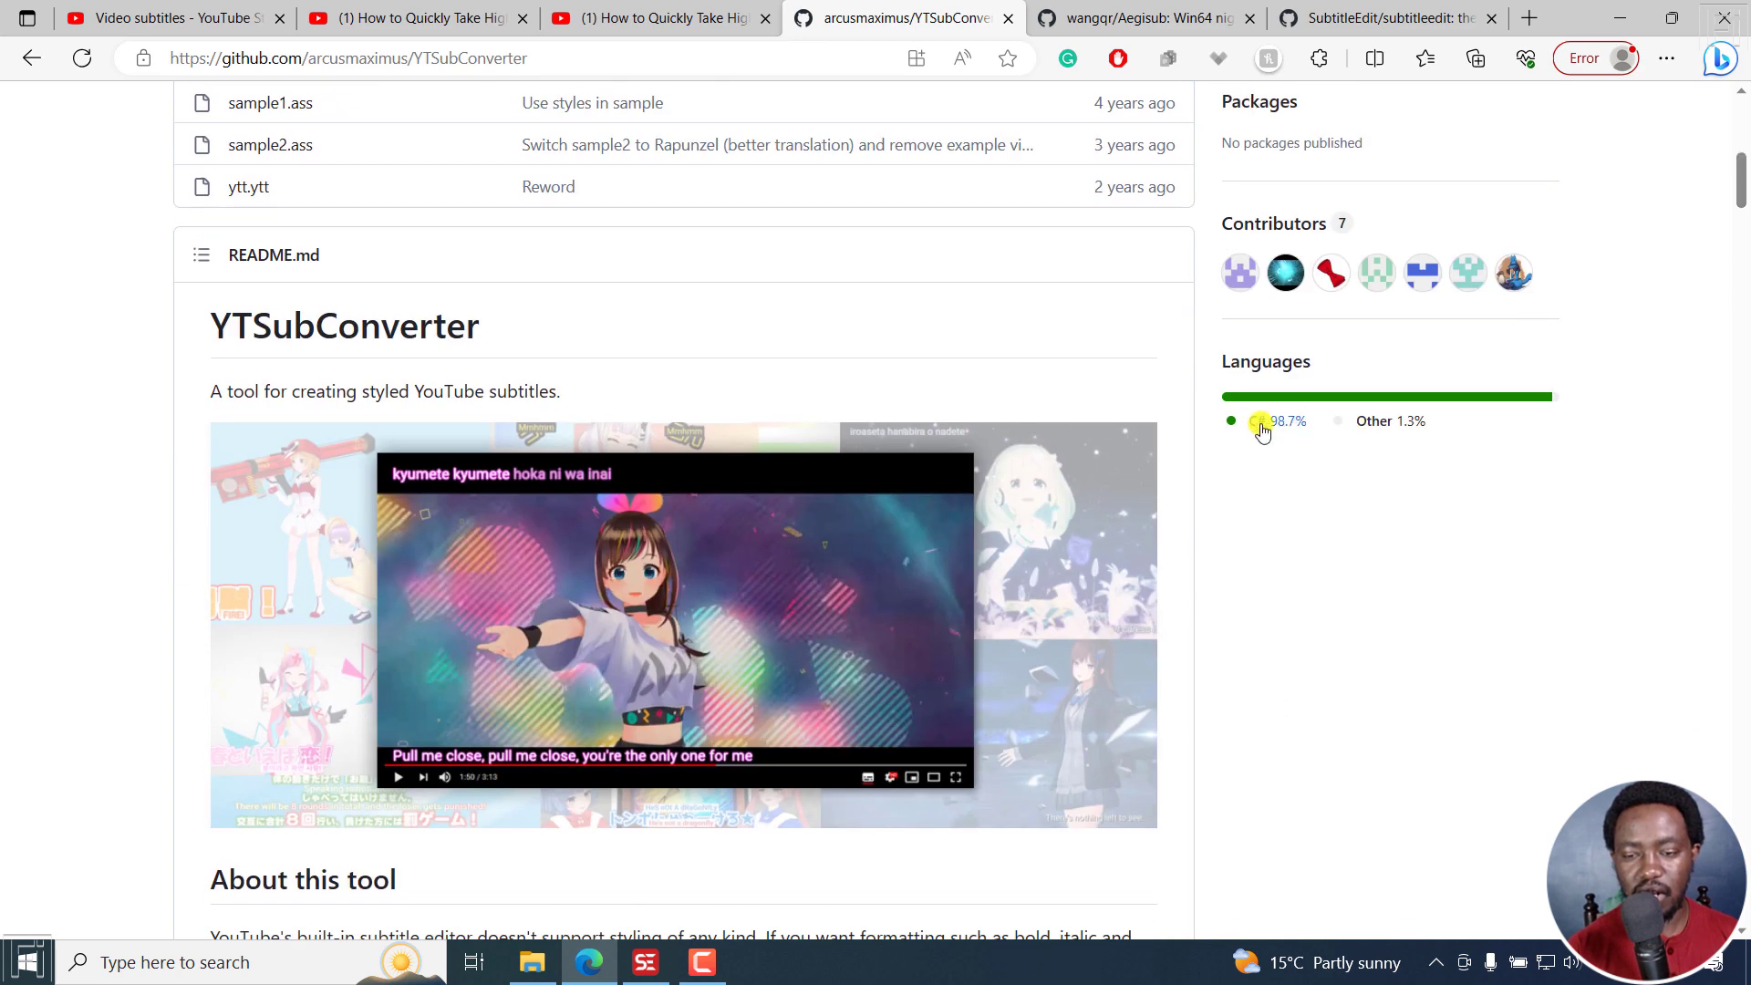
pyautogui.click(1320, 14)
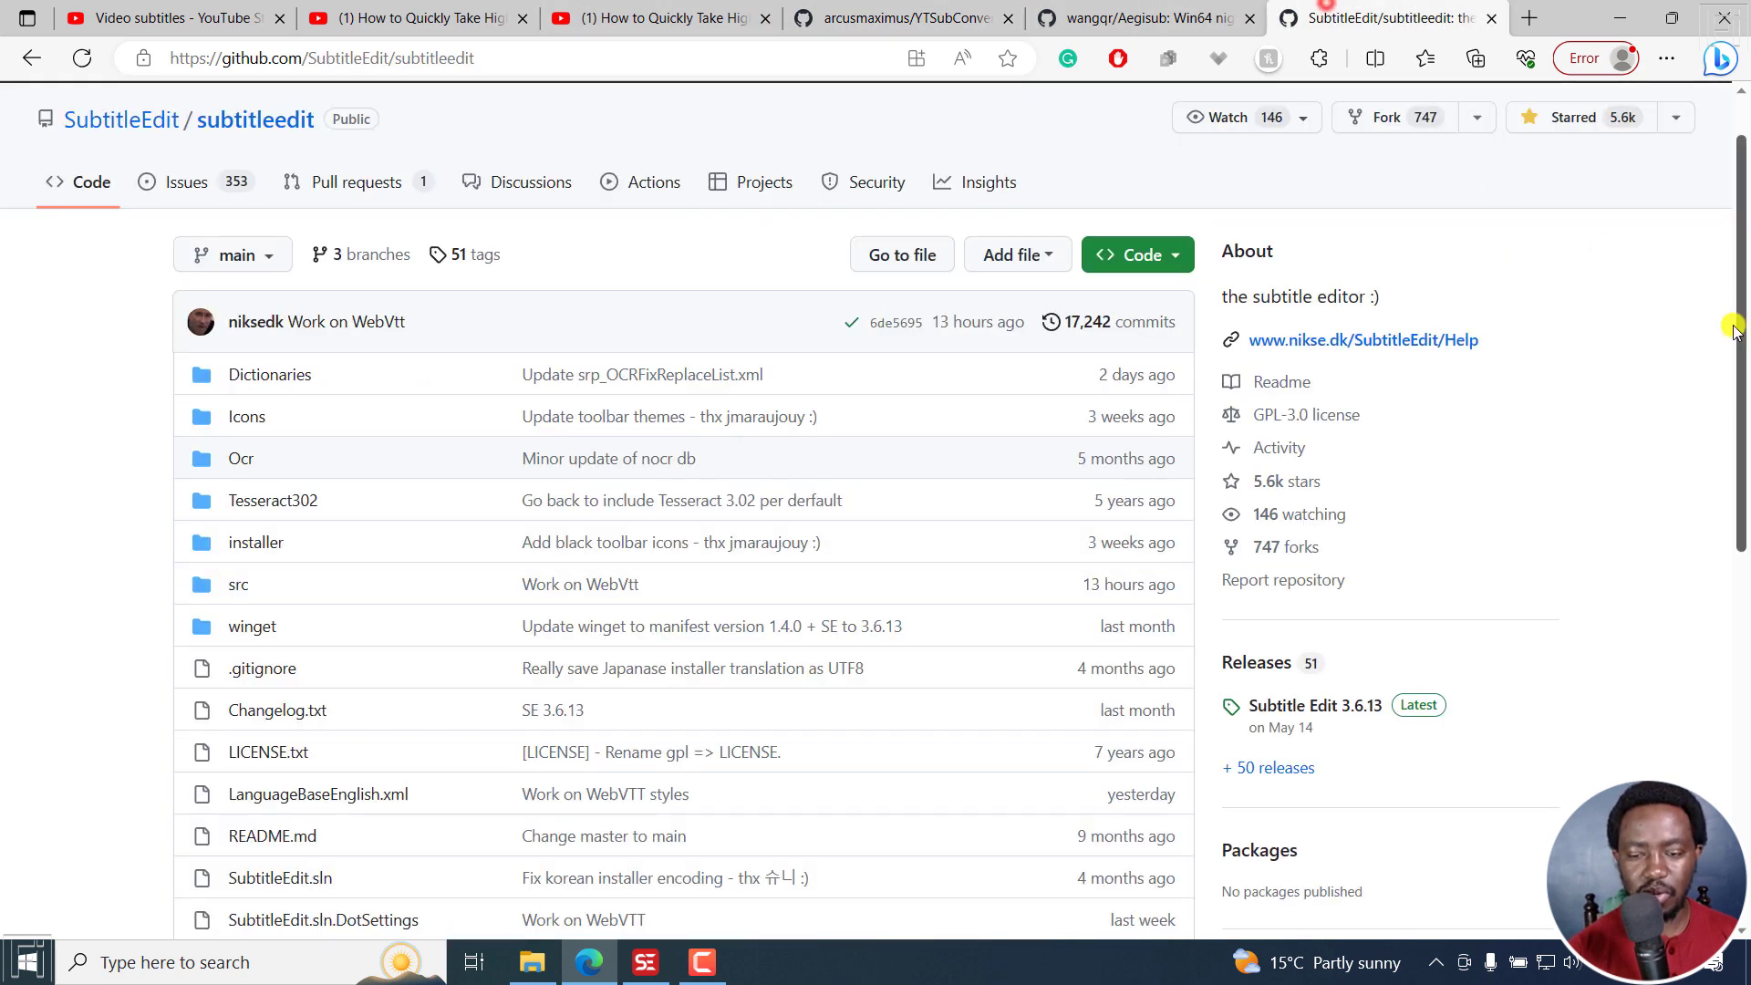
pyautogui.moveTo(1743, 273); pyautogui.dragTo(1743, 512)
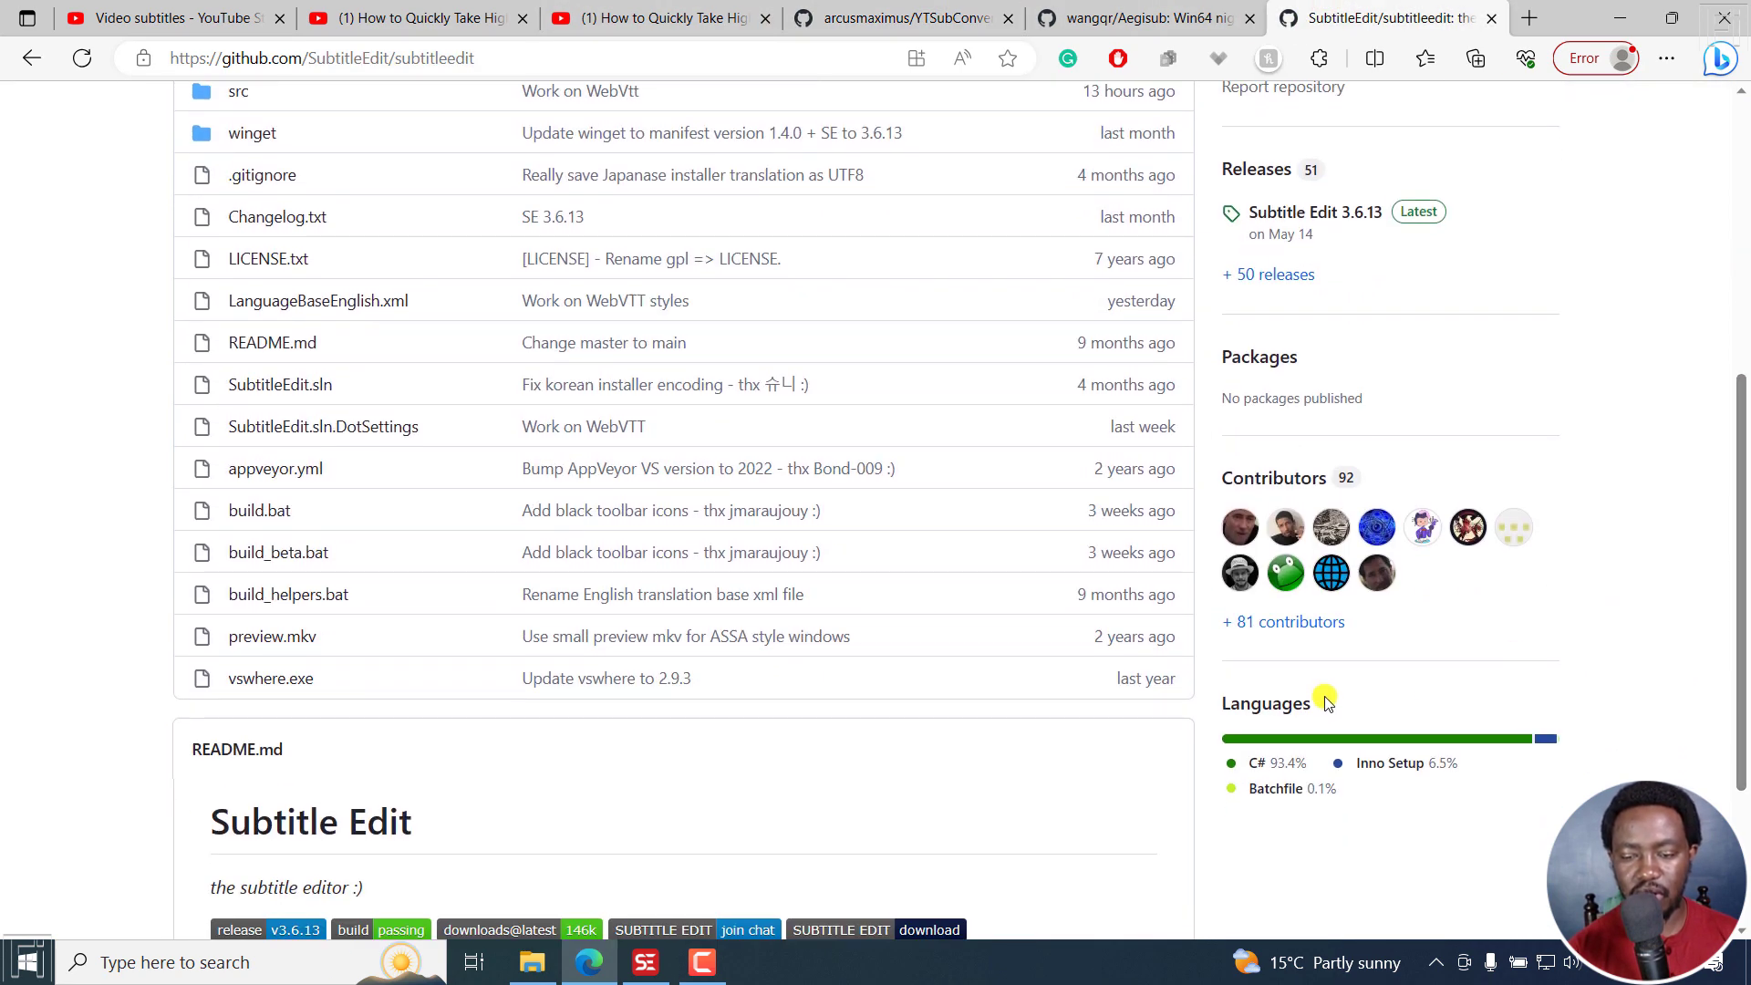
pyautogui.click(875, 11)
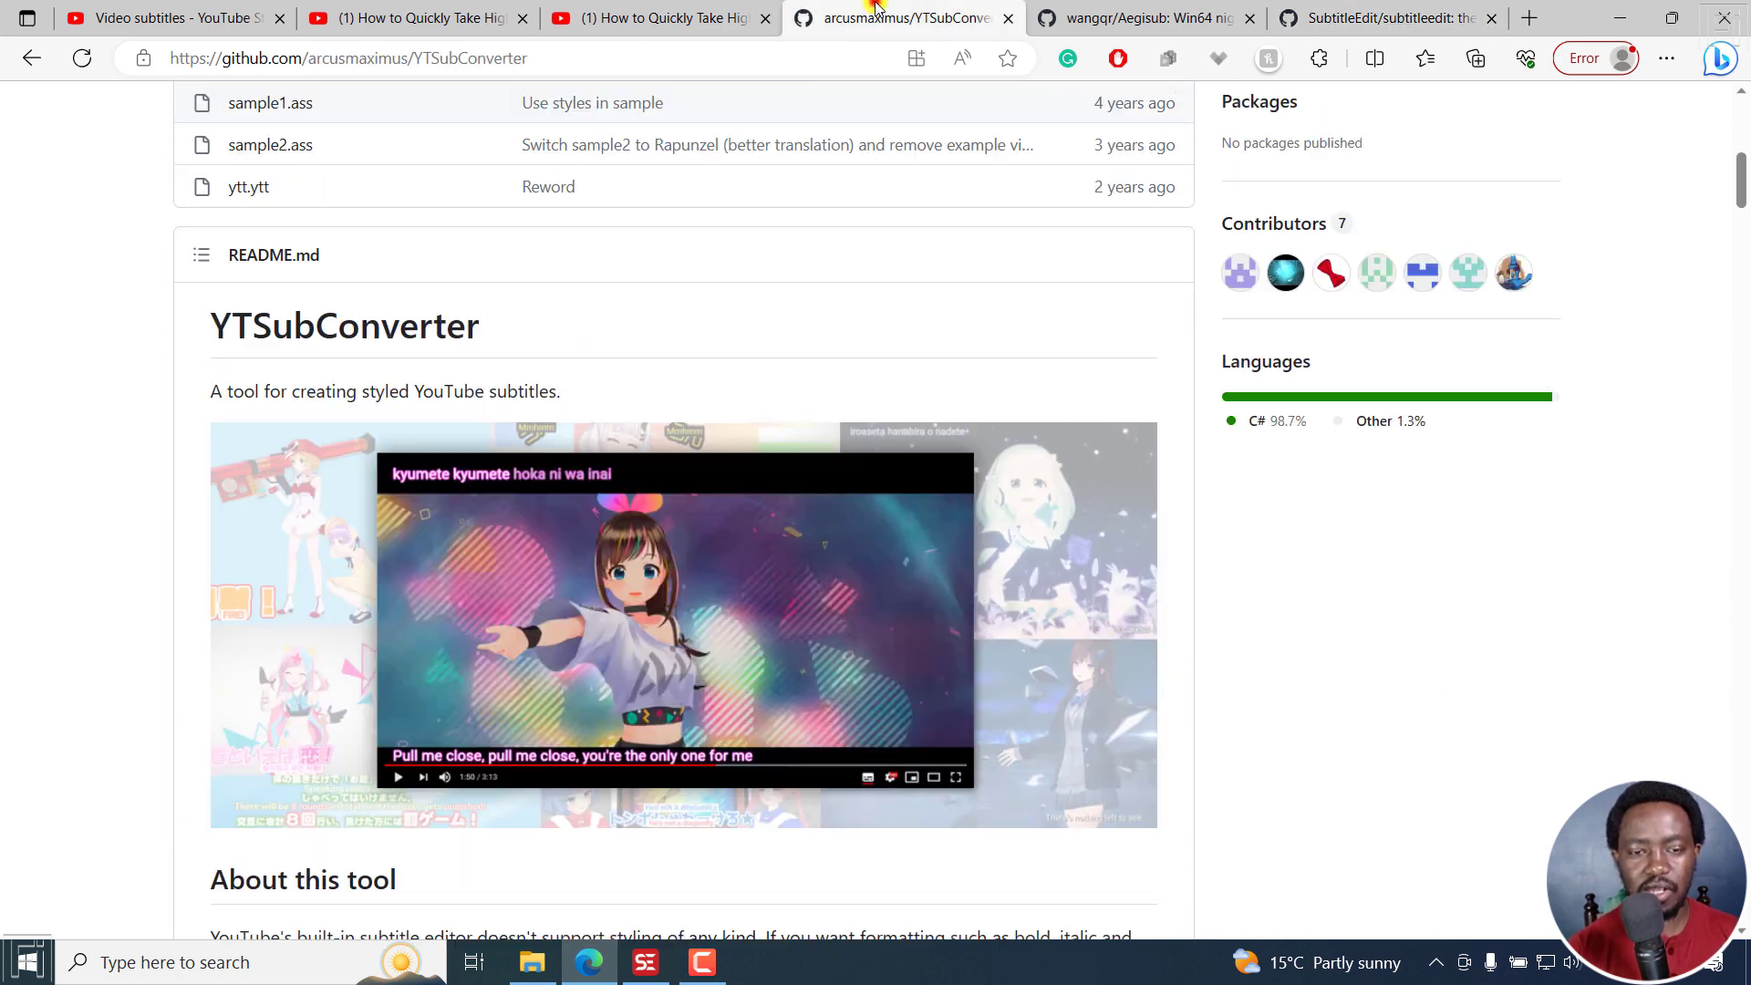
# Read the README passage on YouTube's SRV3/YTT subtitle styling support
pyautogui.moveTo(1742, 180); pyautogui.dragTo(1741, 232)
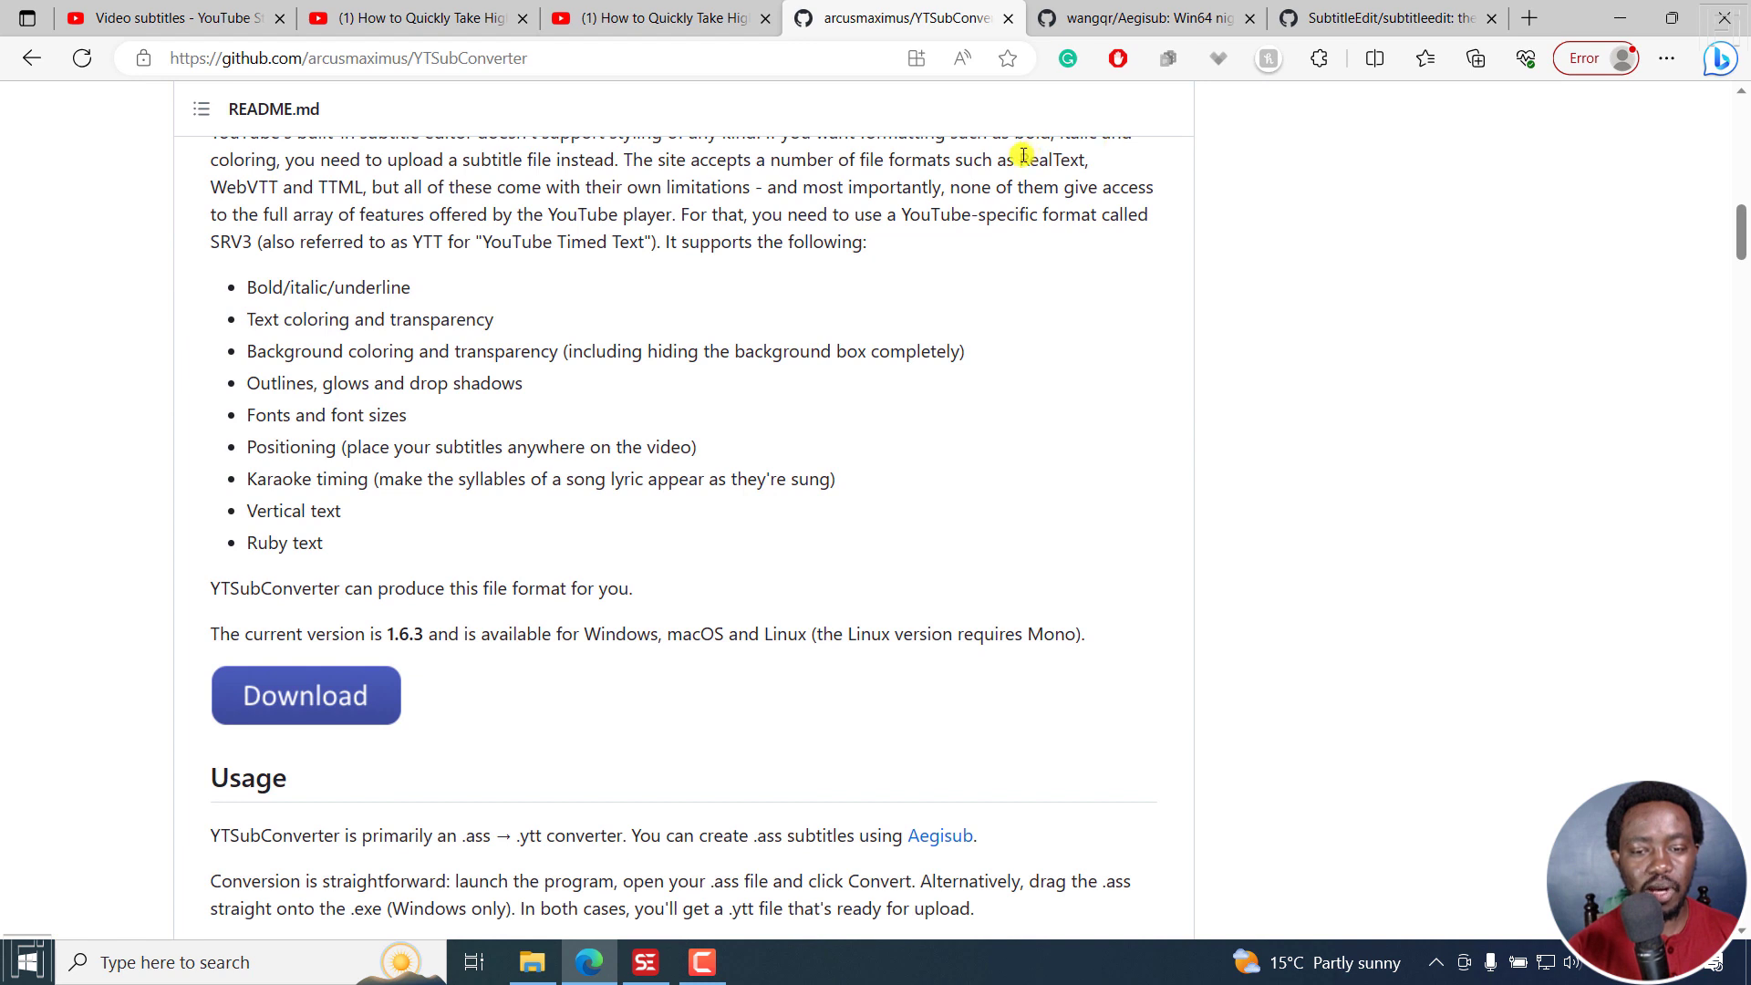
pyautogui.moveTo(916, 222); pyautogui.dragTo(741, 241)
pyautogui.click(489, 243)
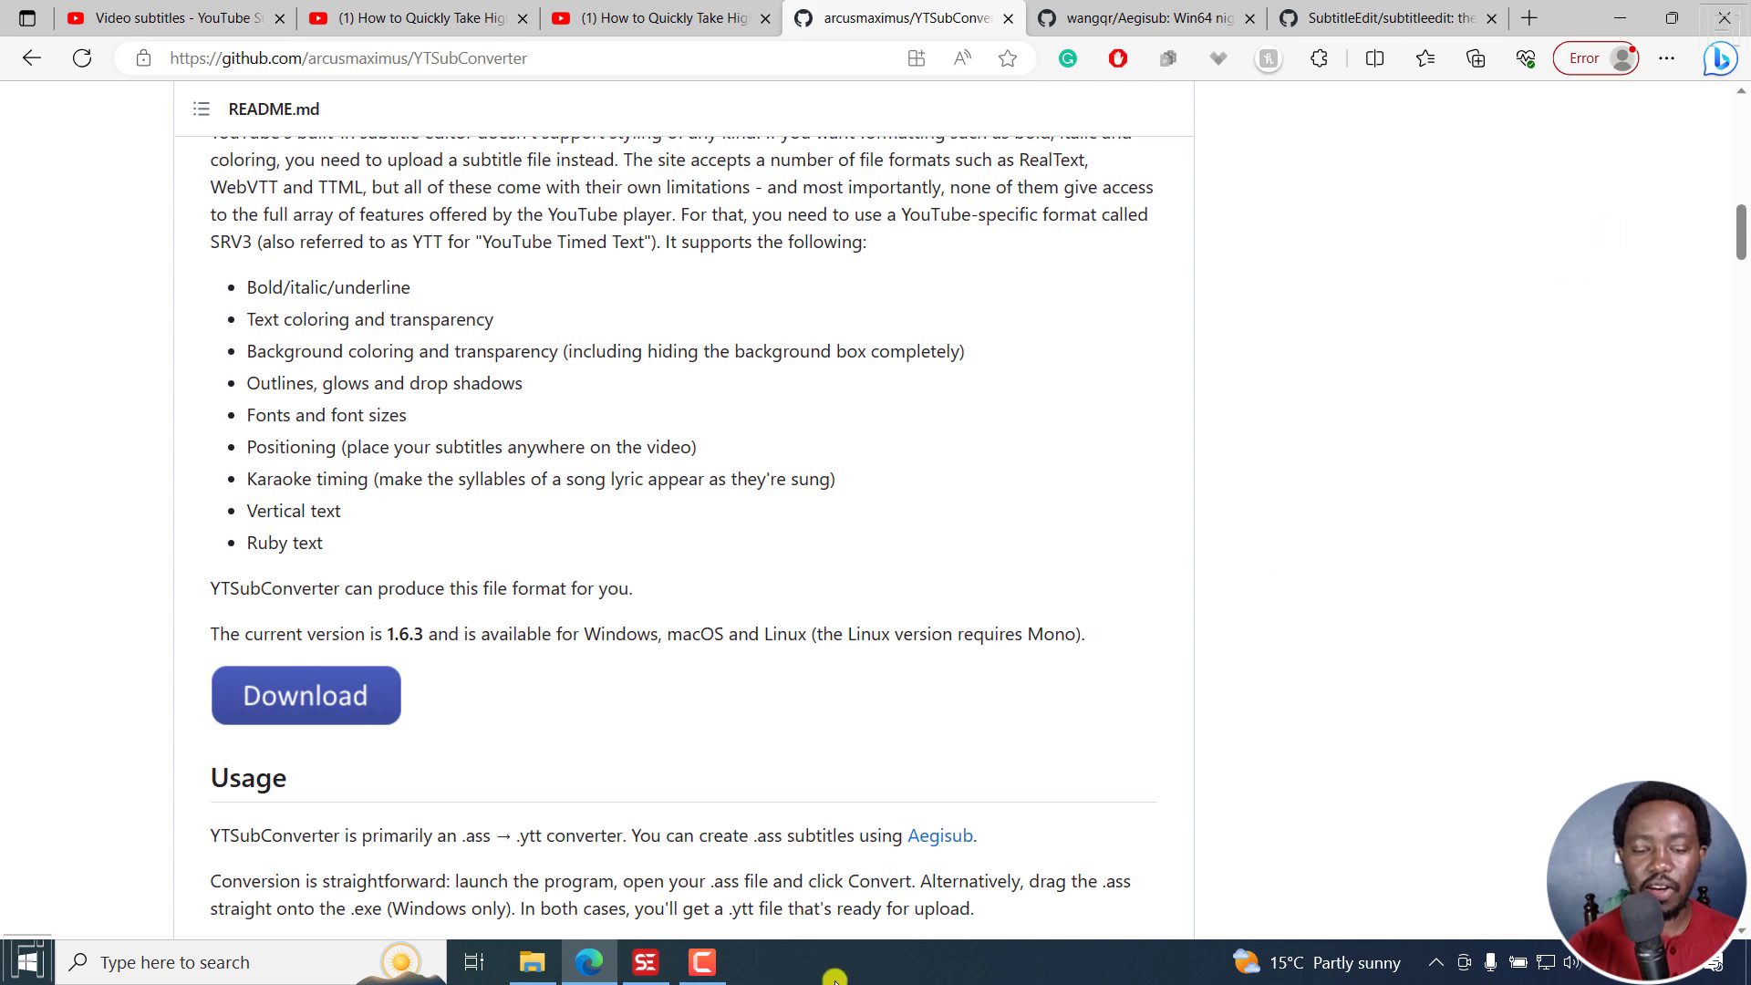
pyautogui.click(645, 965)
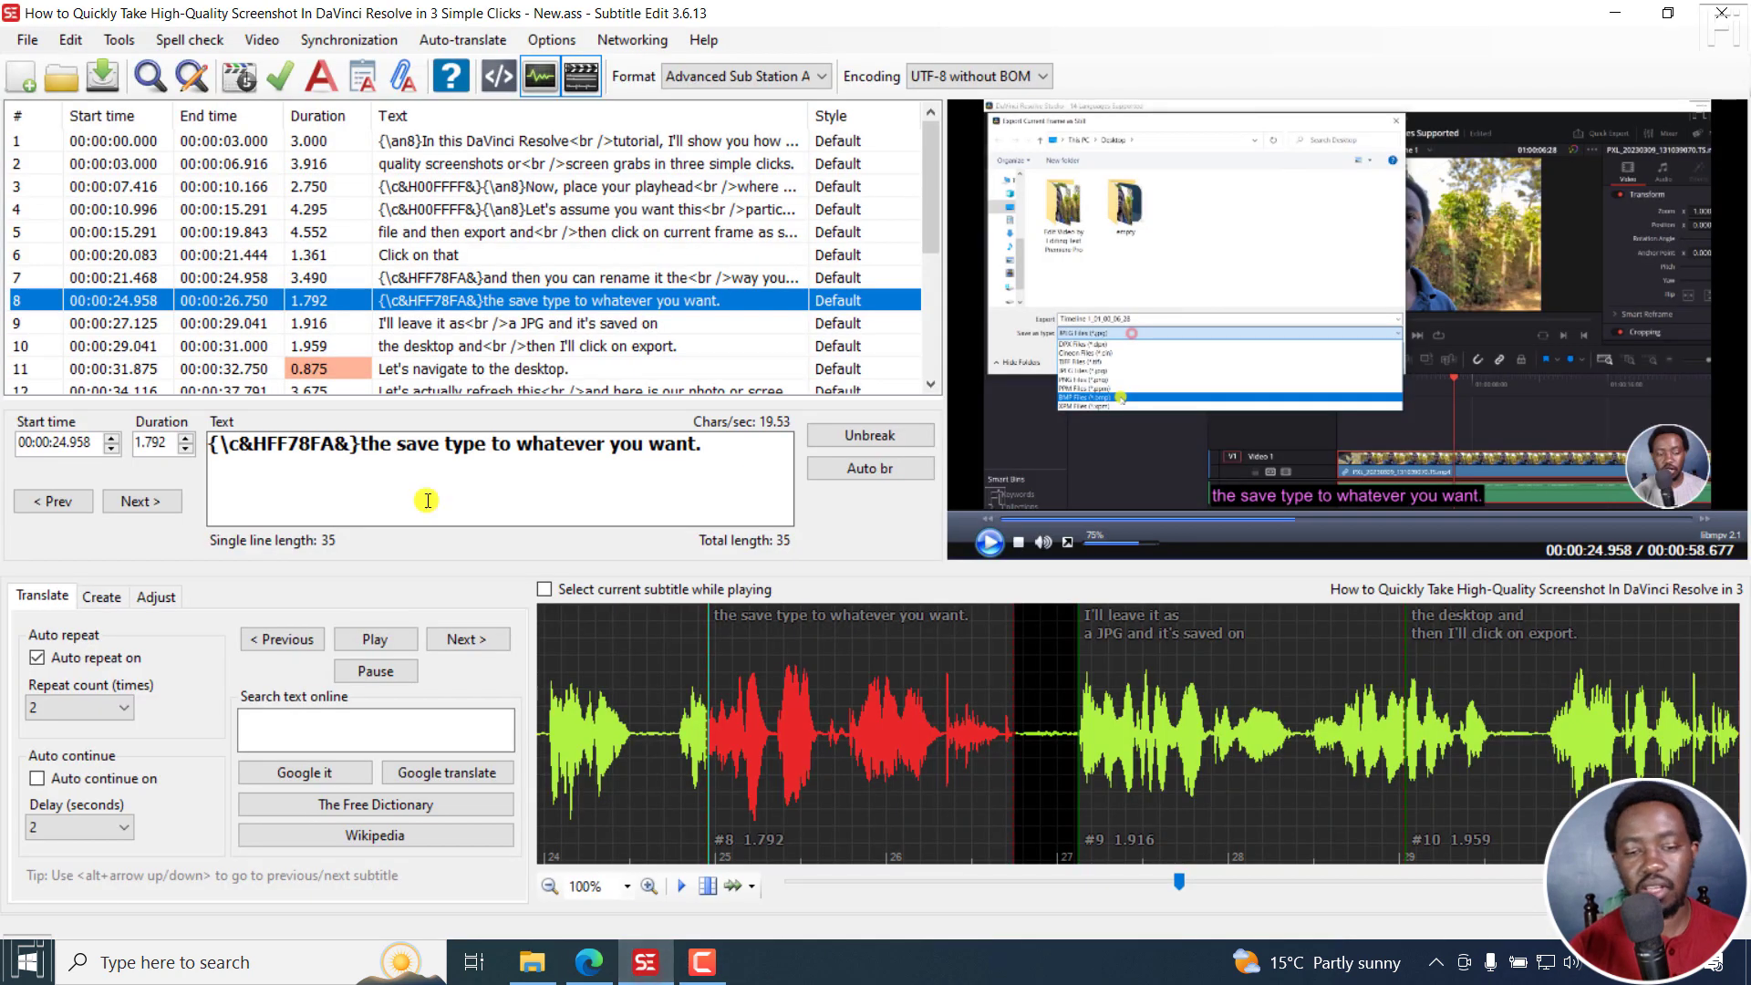
# Scroll through Subtitle Edit's list of available subtitle formats
pyautogui.click(705, 76)
pyautogui.scroll(-1, 775, 228)
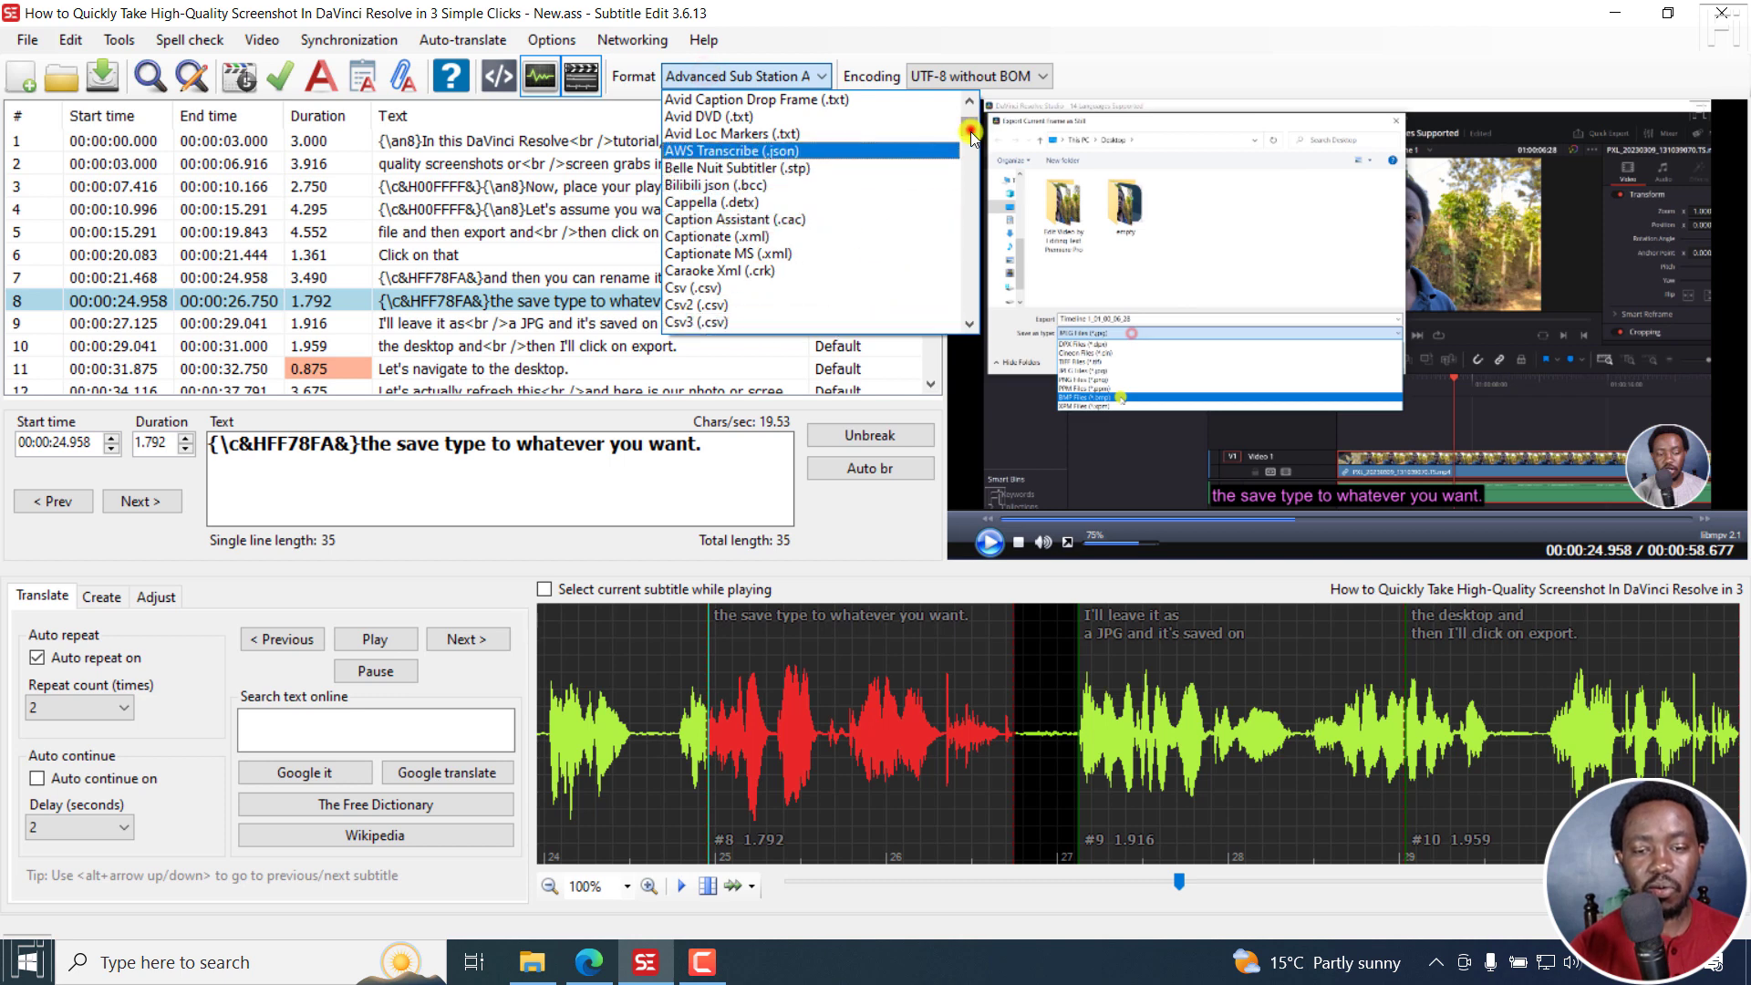
pyautogui.moveTo(972, 136); pyautogui.dragTo(747, 786)
pyautogui.click(602, 953)
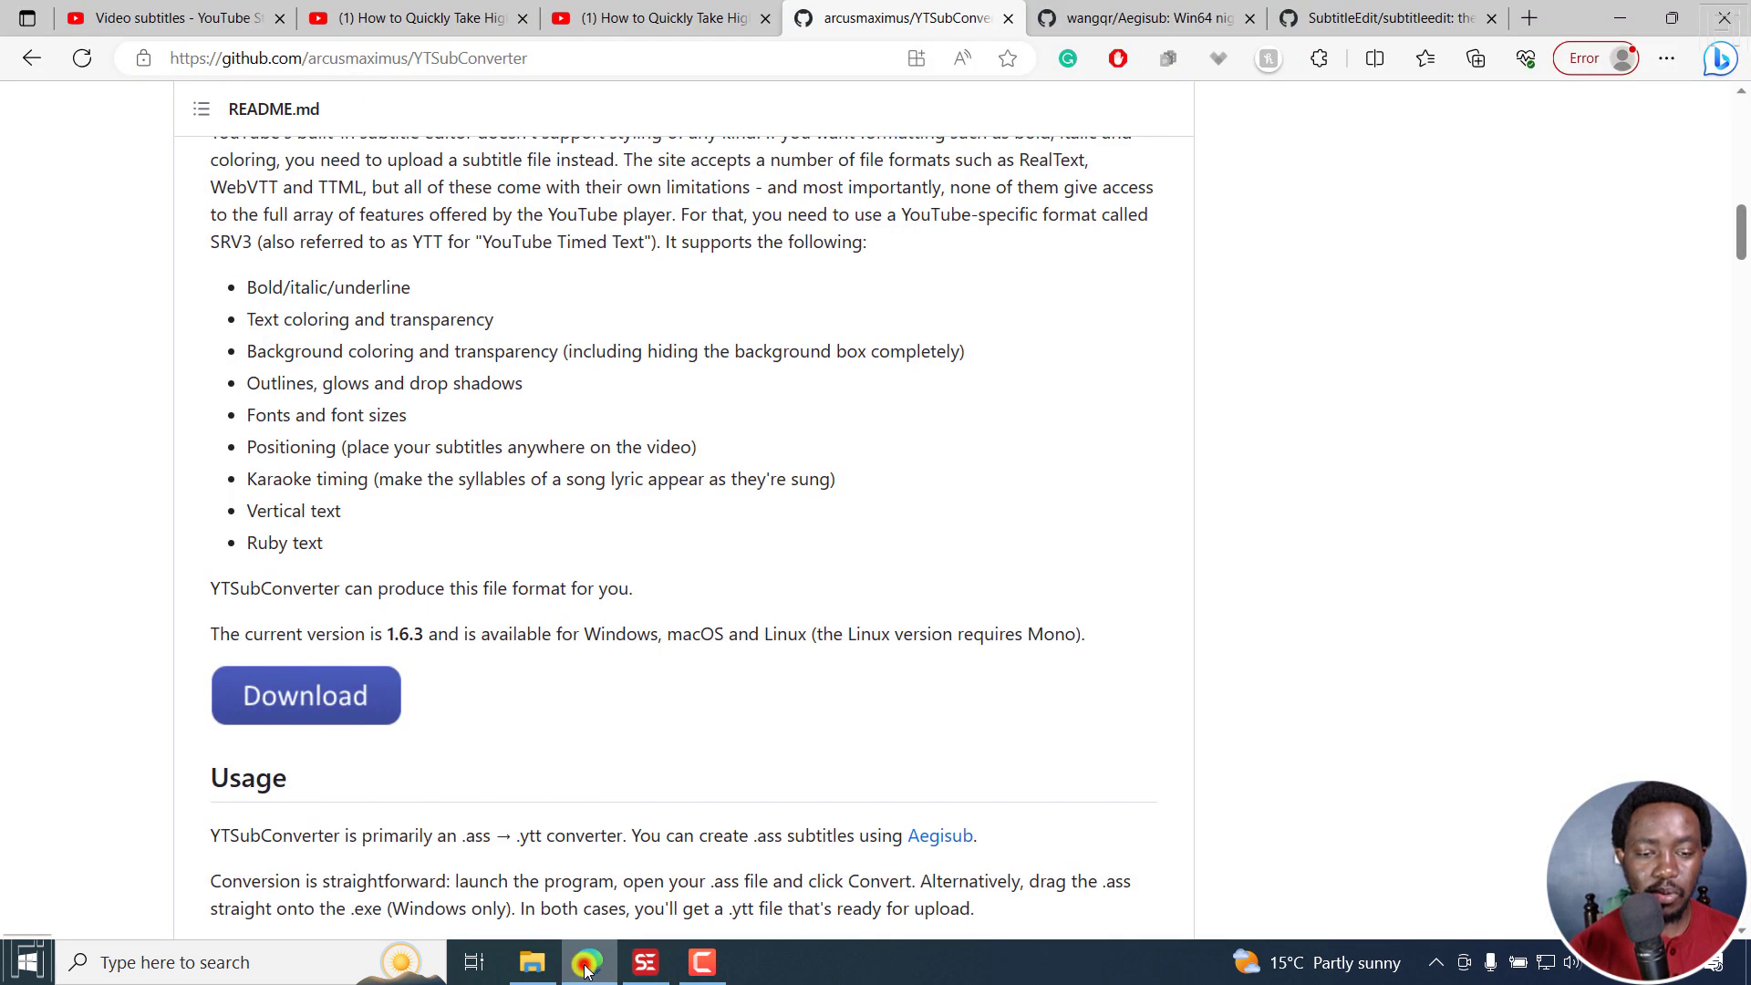
# Review the Studio subtitles, Aegisub and Subtitle Edit tabs, ending on YTSubConverter's About this tool section
pyautogui.click(219, 11)
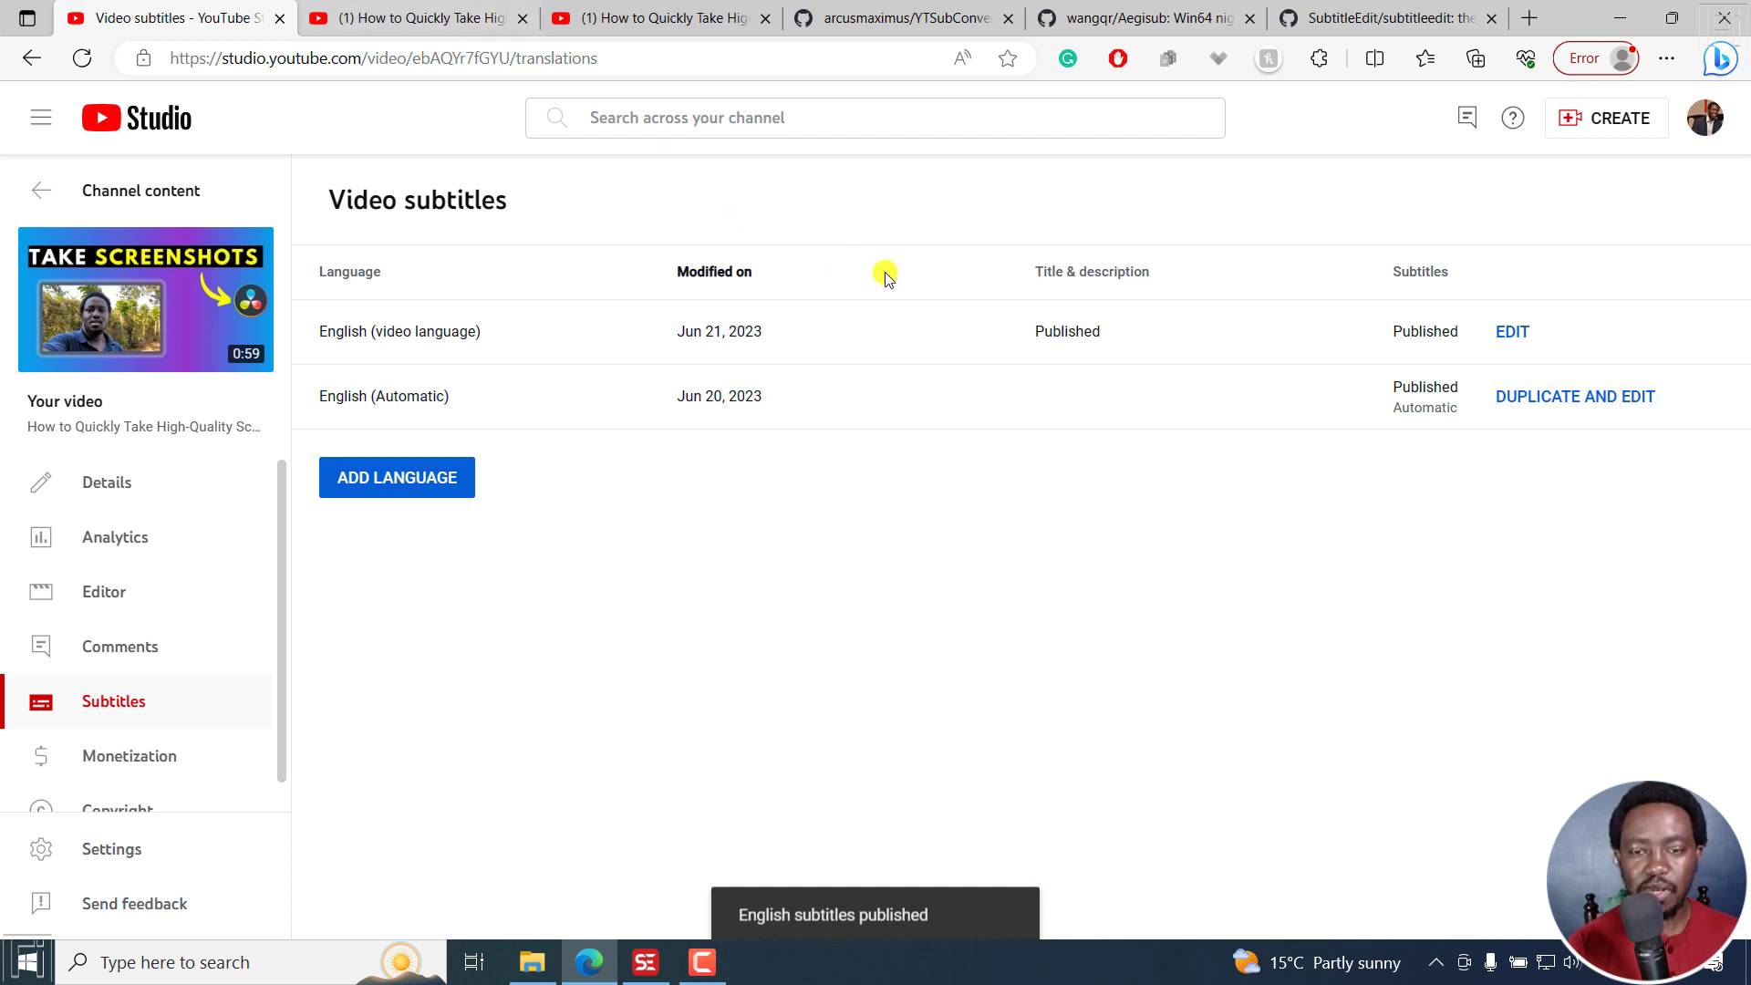
pyautogui.click(1099, 9)
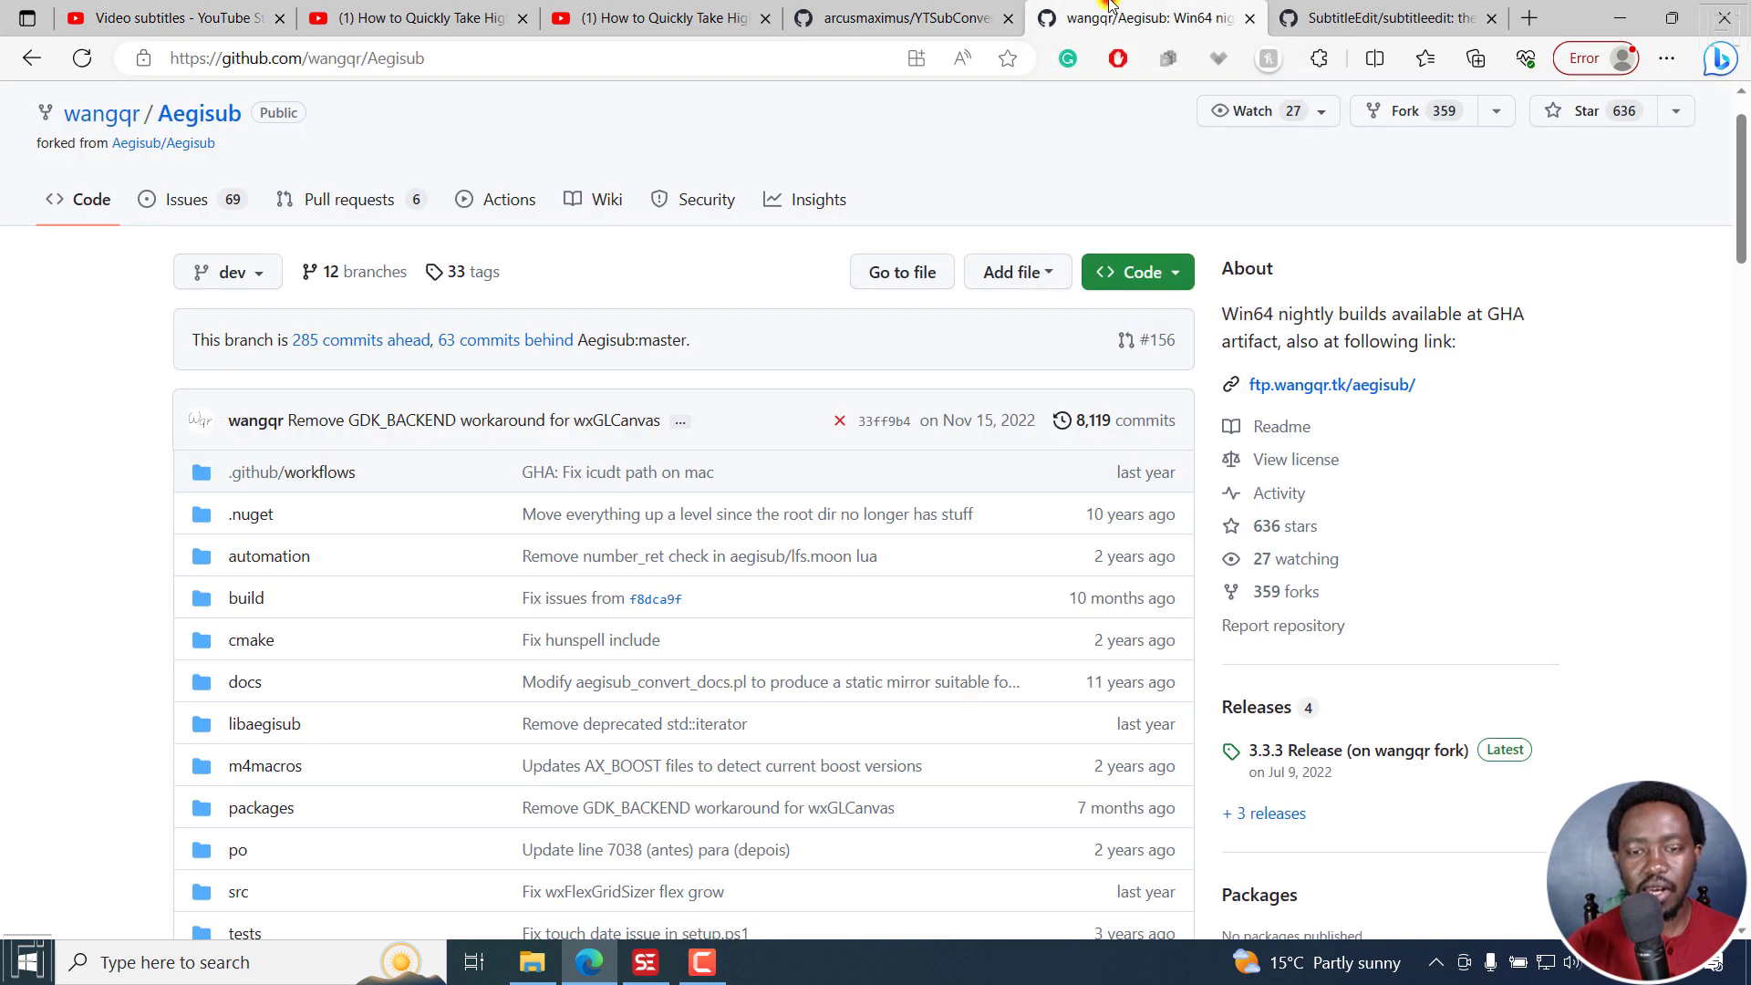
pyautogui.click(1295, 12)
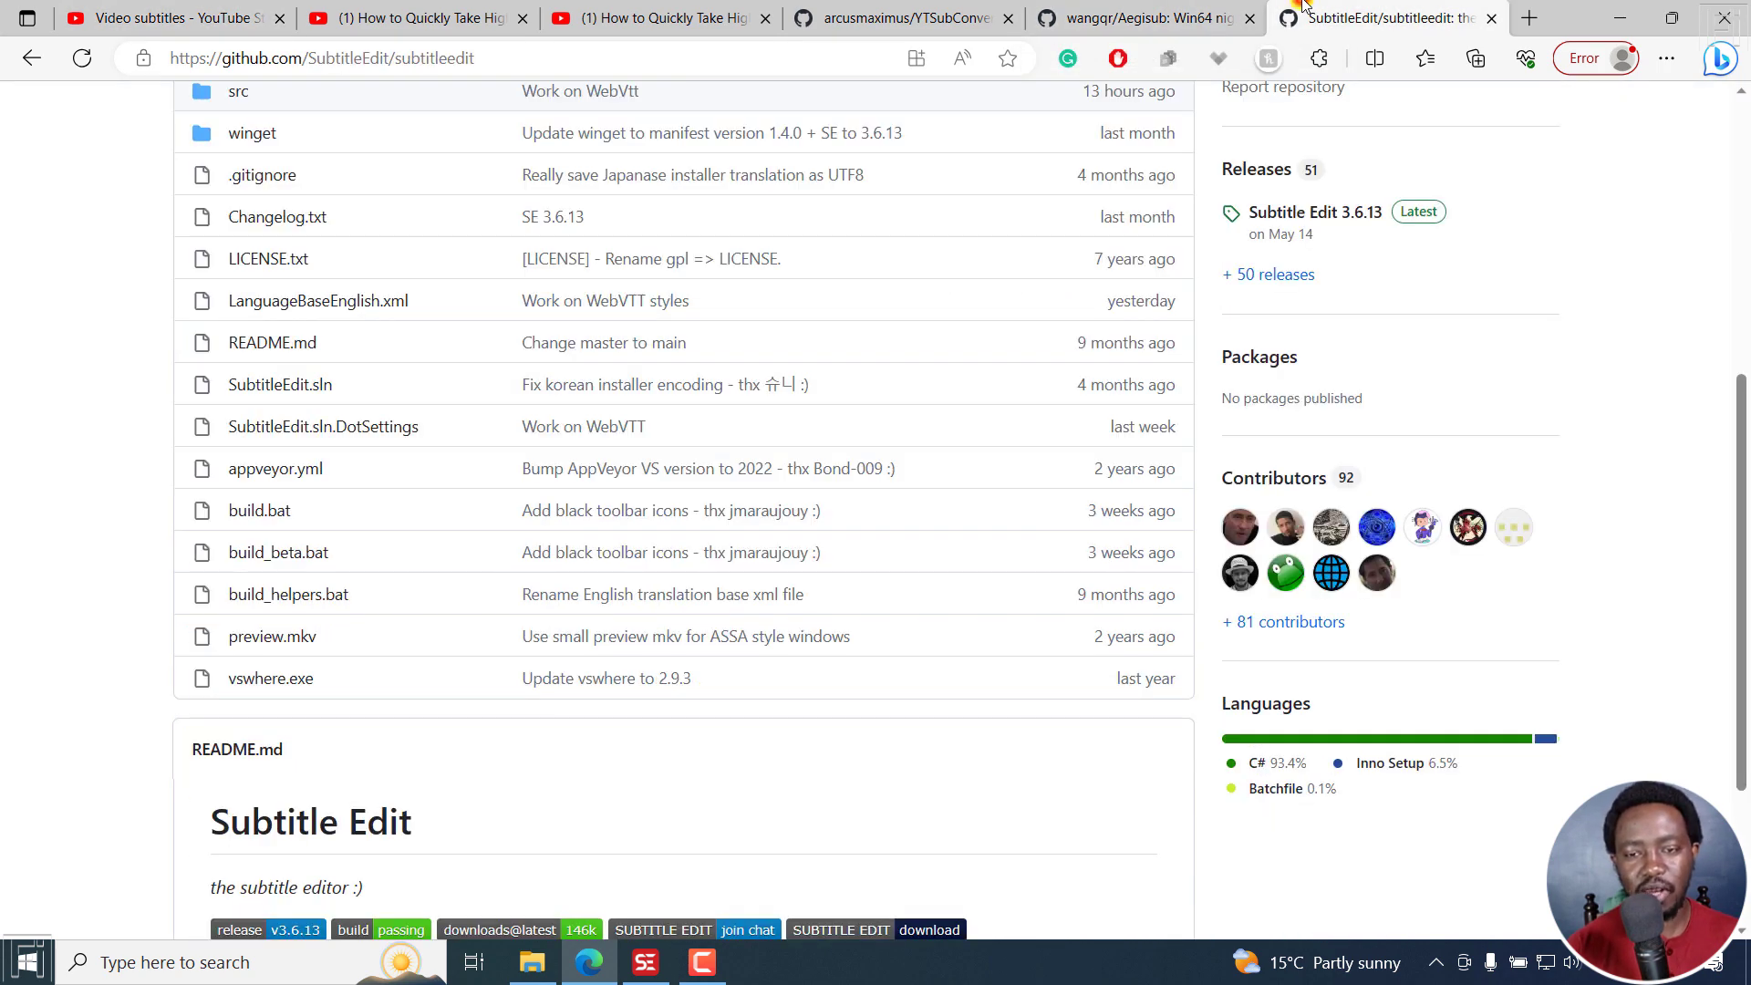
pyautogui.click(943, 7)
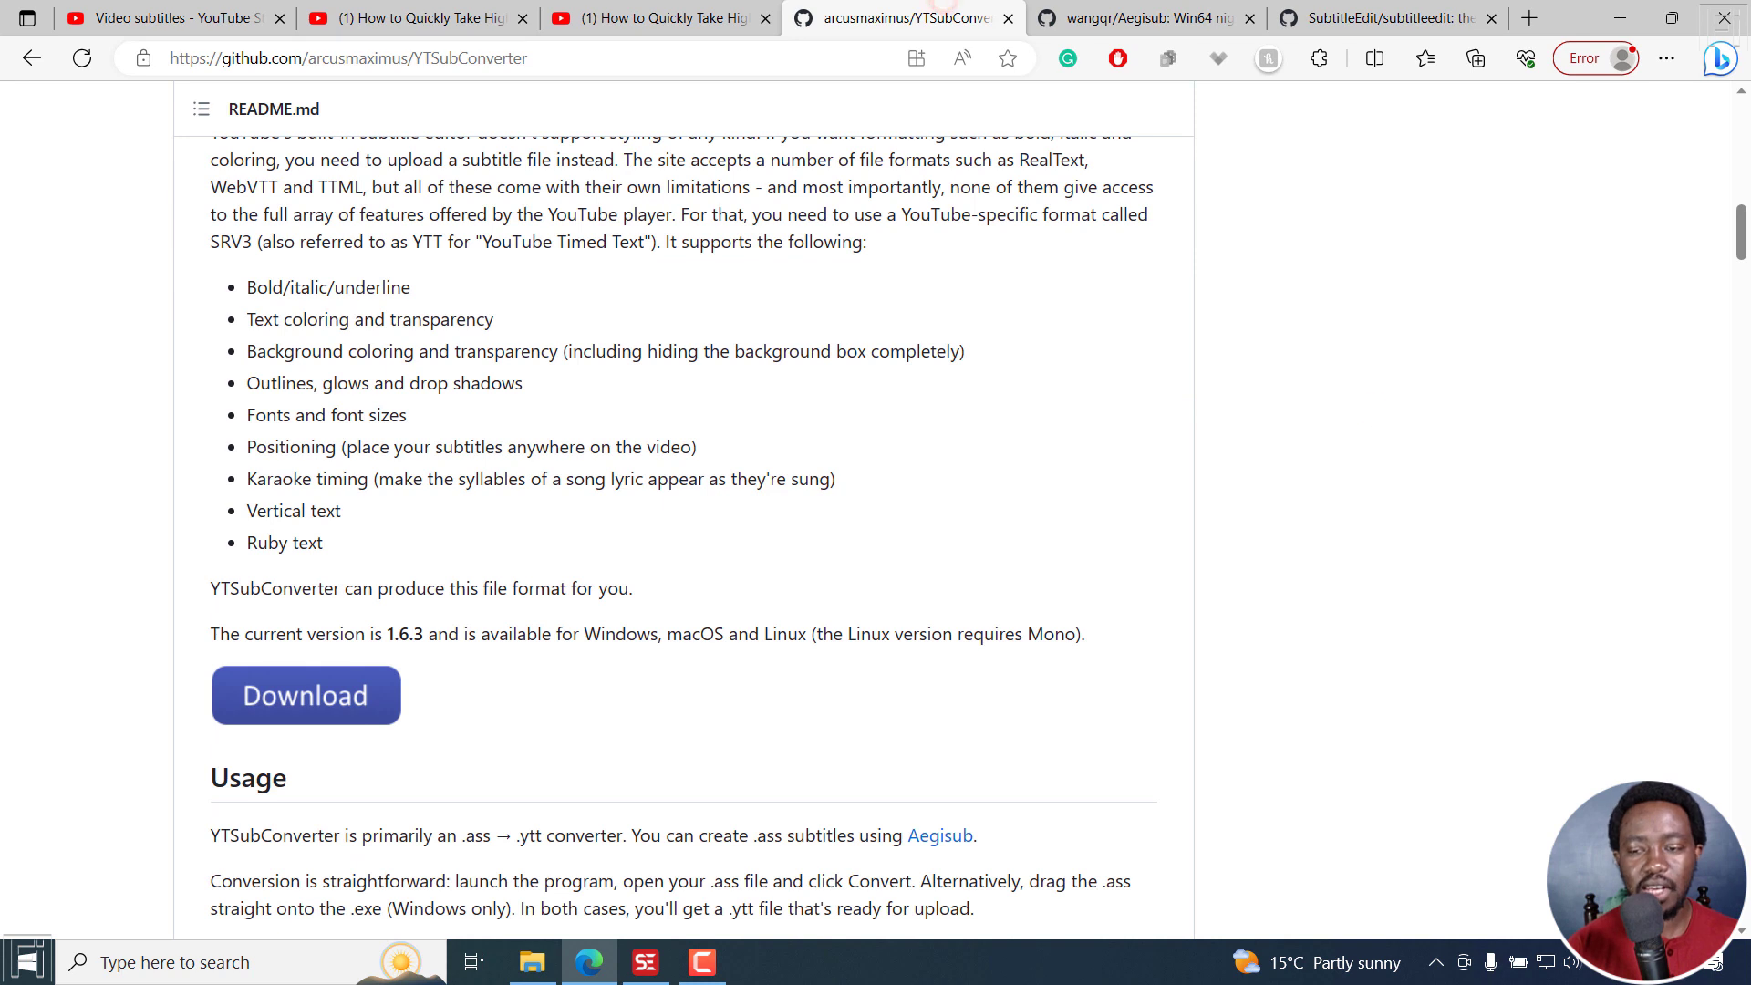
pyautogui.moveTo(1742, 264); pyautogui.dragTo(1741, 244)
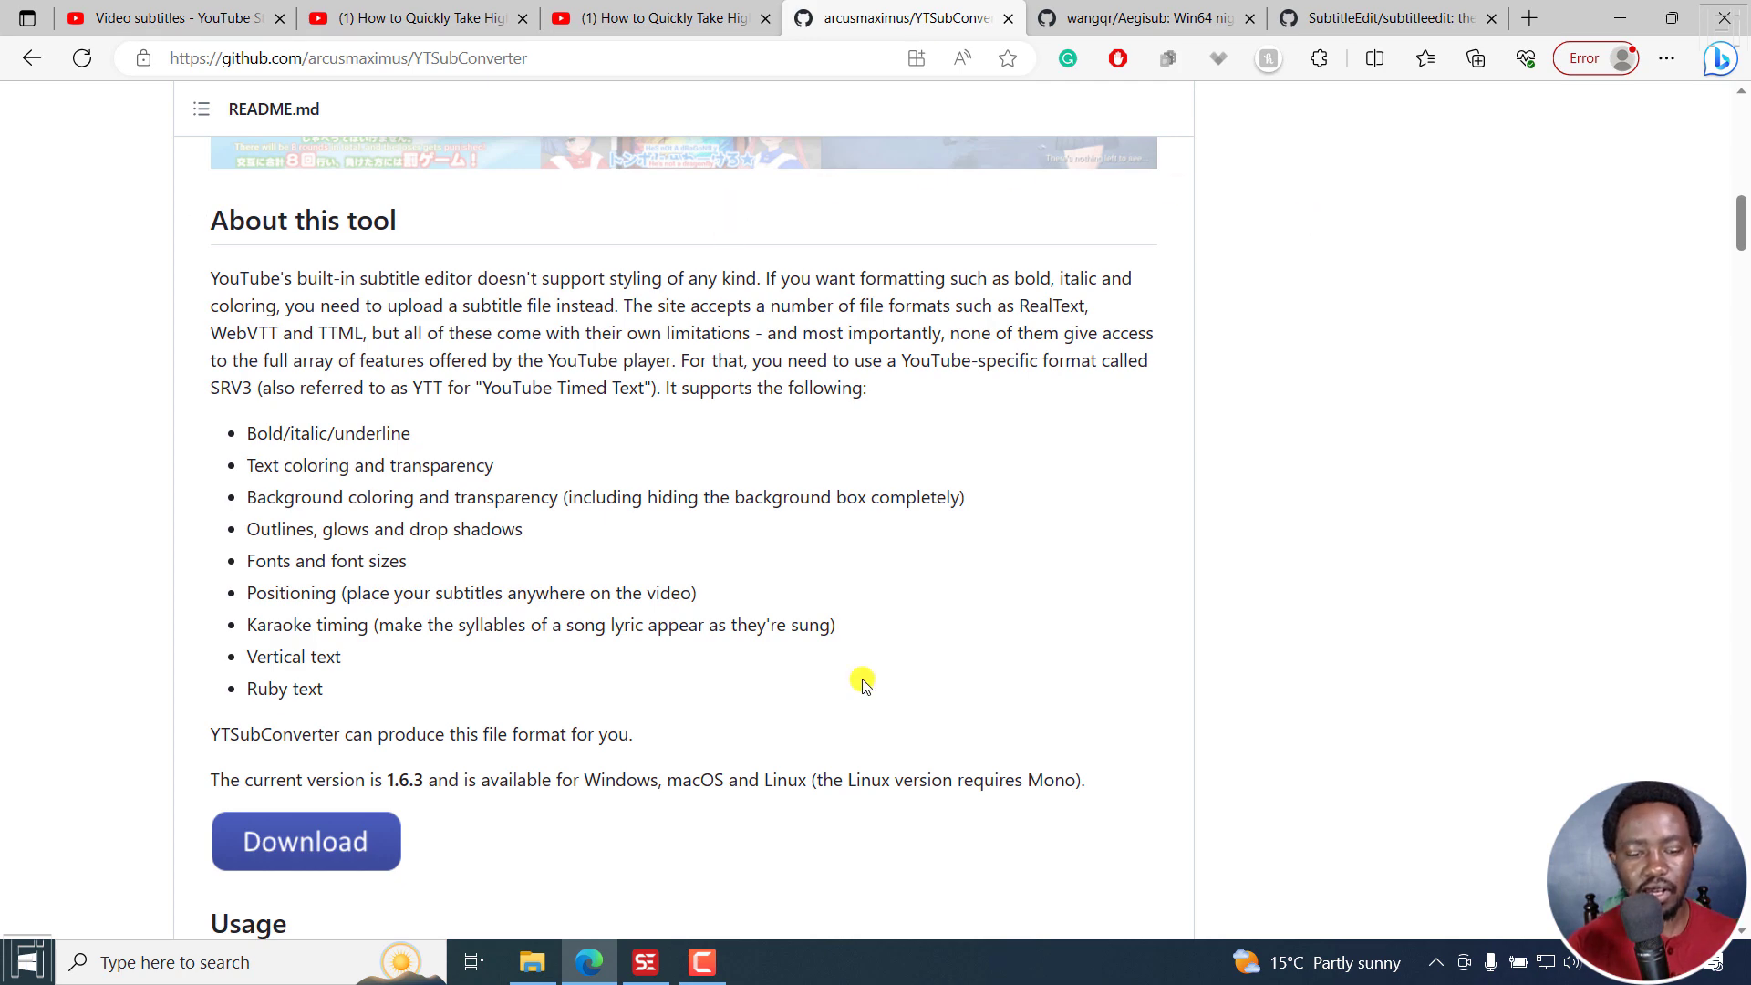
# Return to the YouTube tutorial video and seek to 0:11 to view the yellow top-positioned caption
pyautogui.click(487, 20)
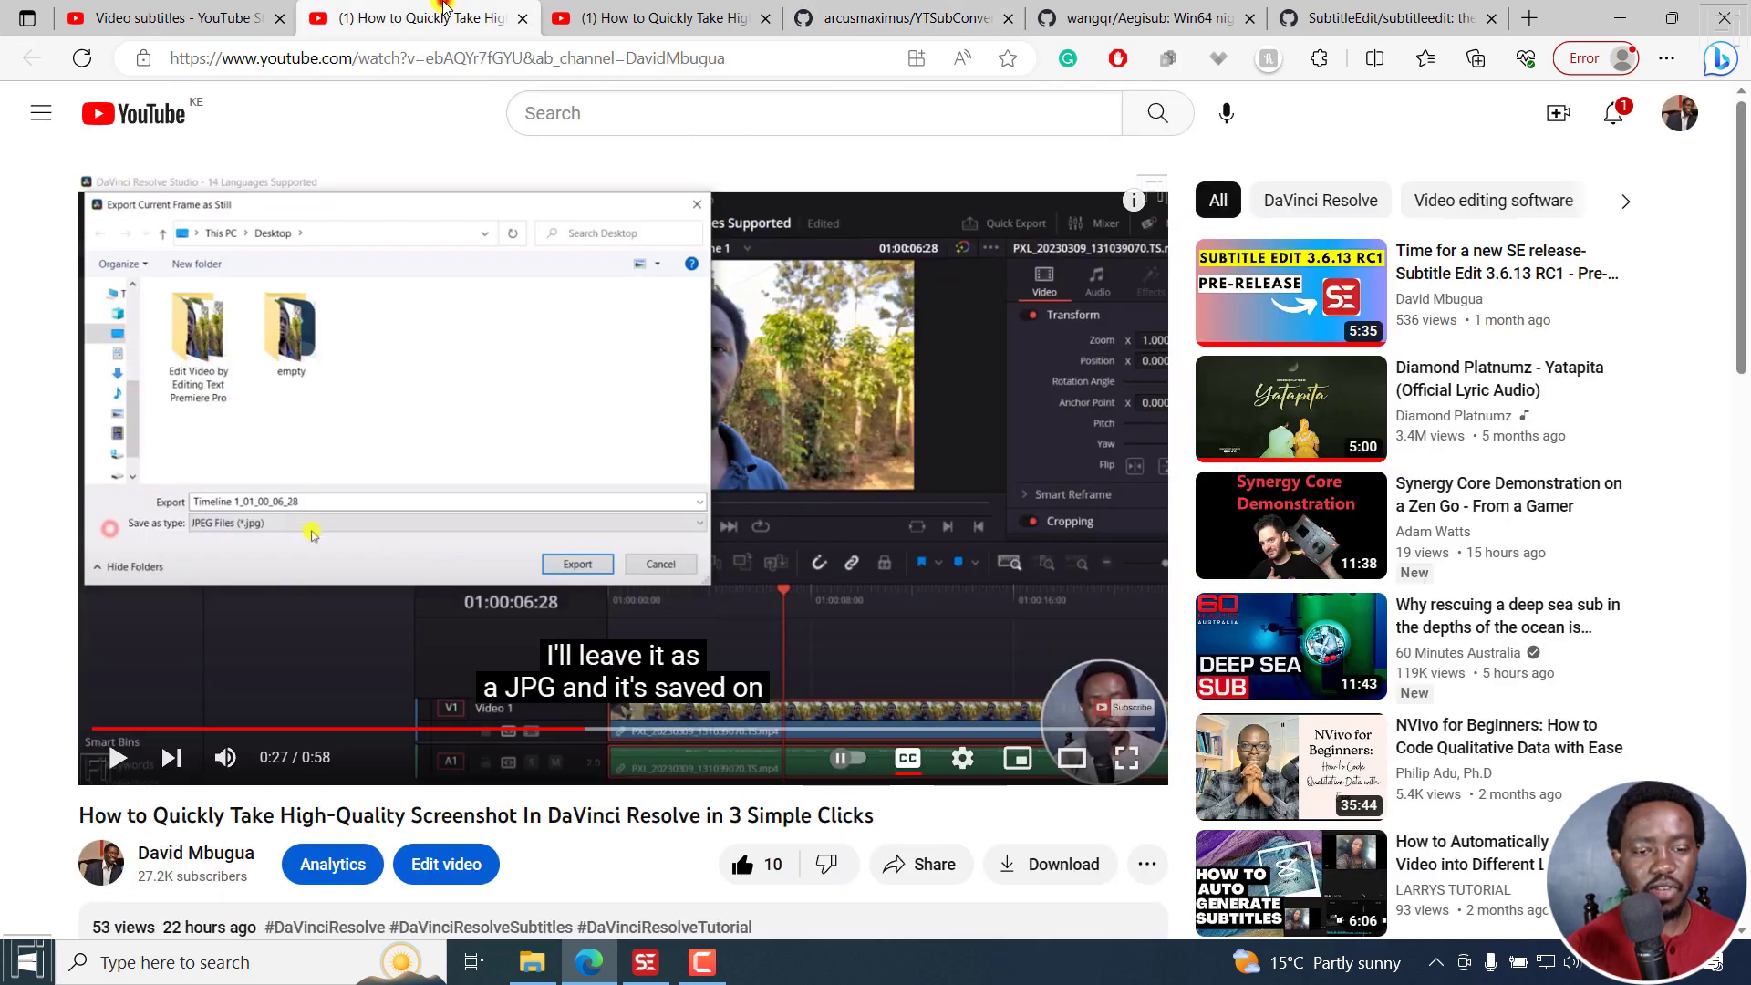
pyautogui.click(302, 732)
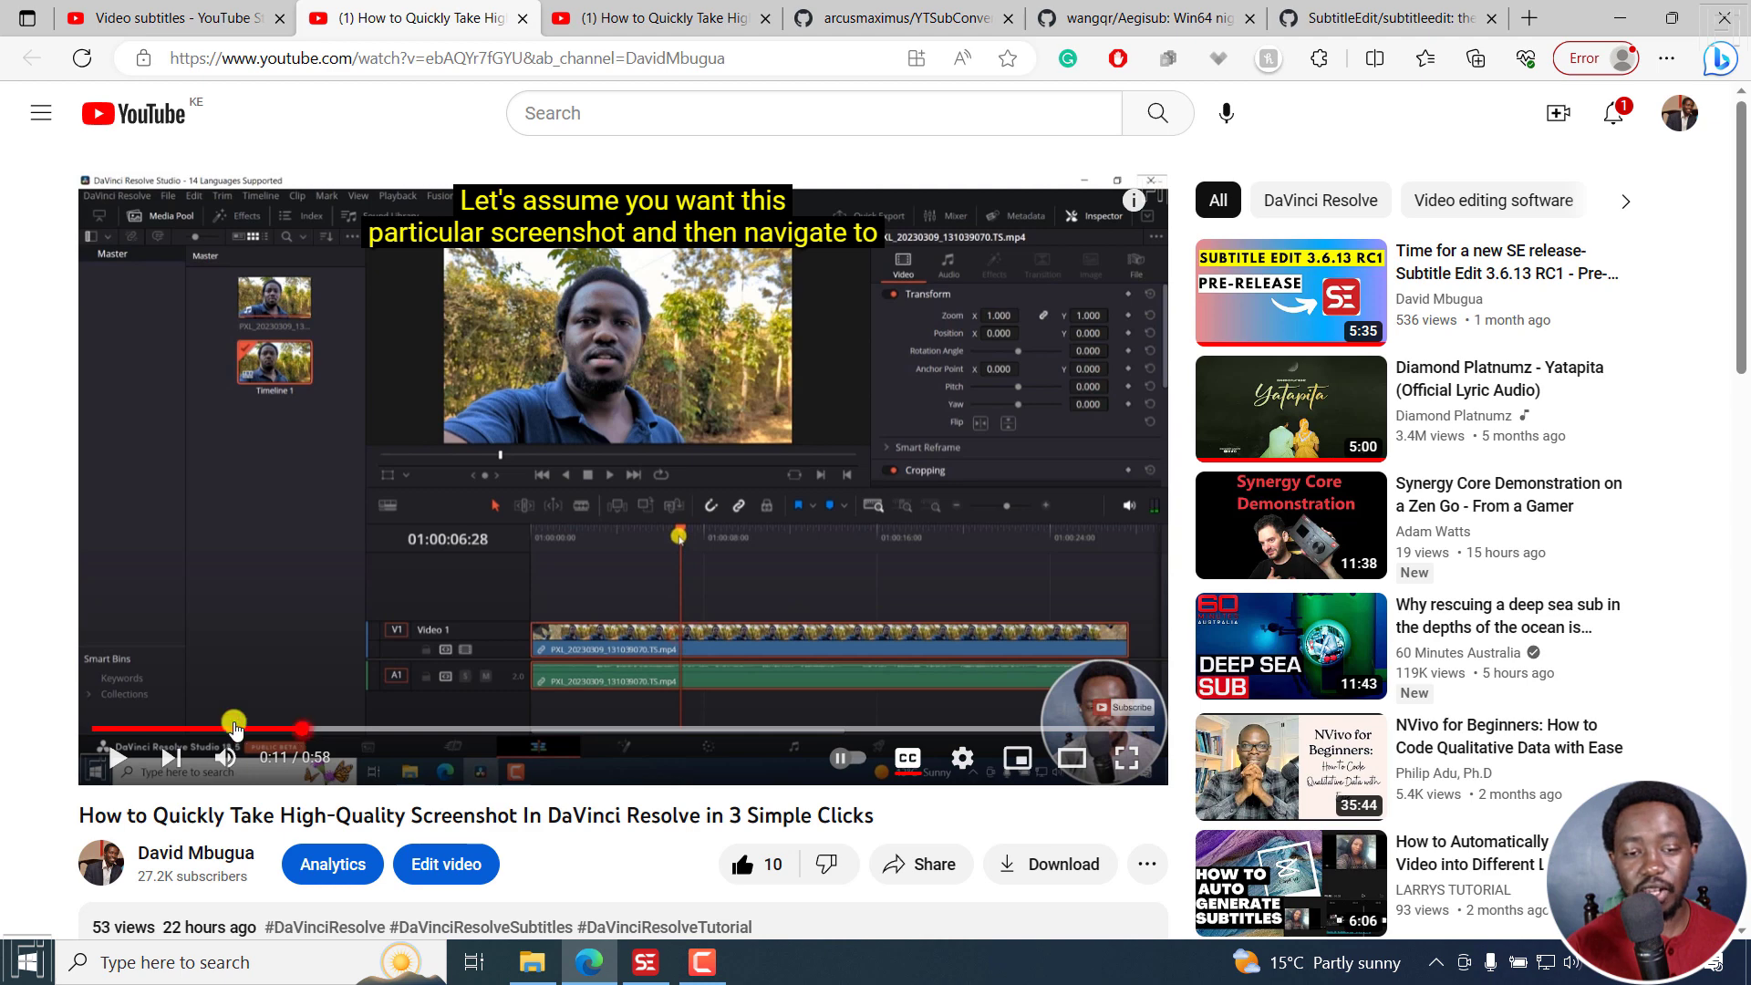